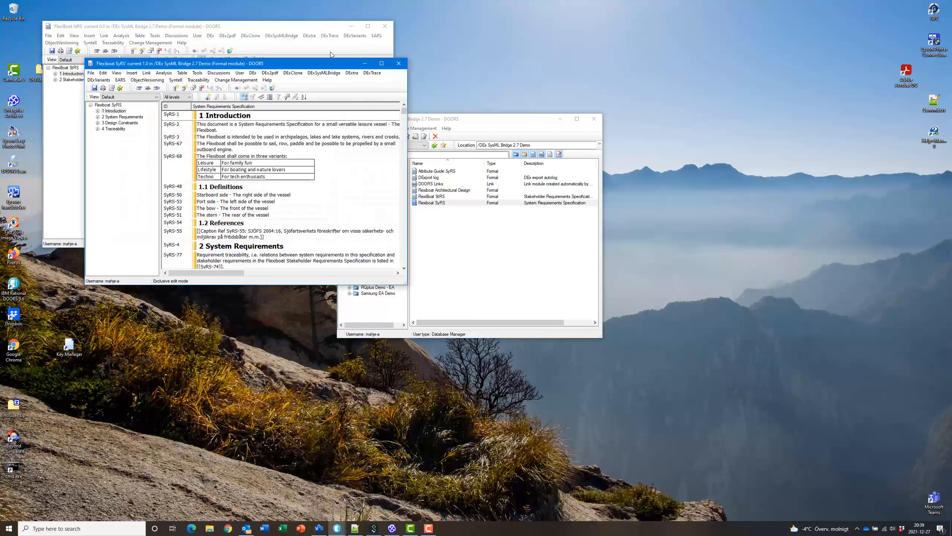
# Place the Flexiboat SyRS module window below the Flexiboat StRS window, widen it to show the Class column, and bring the StRS module forward
pyautogui.moveTo(327, 68); pyautogui.dragTo(287, 266)
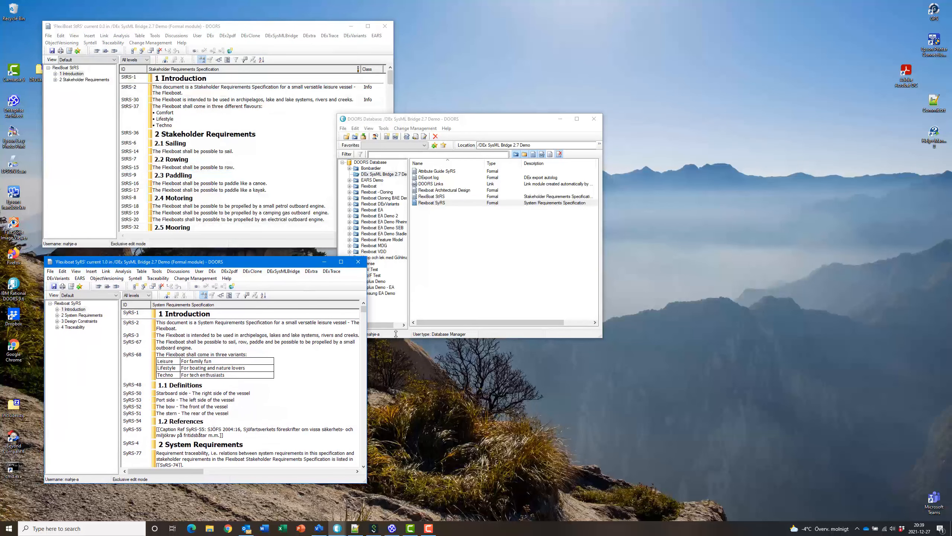
pyautogui.moveTo(366, 332); pyautogui.dragTo(401, 331)
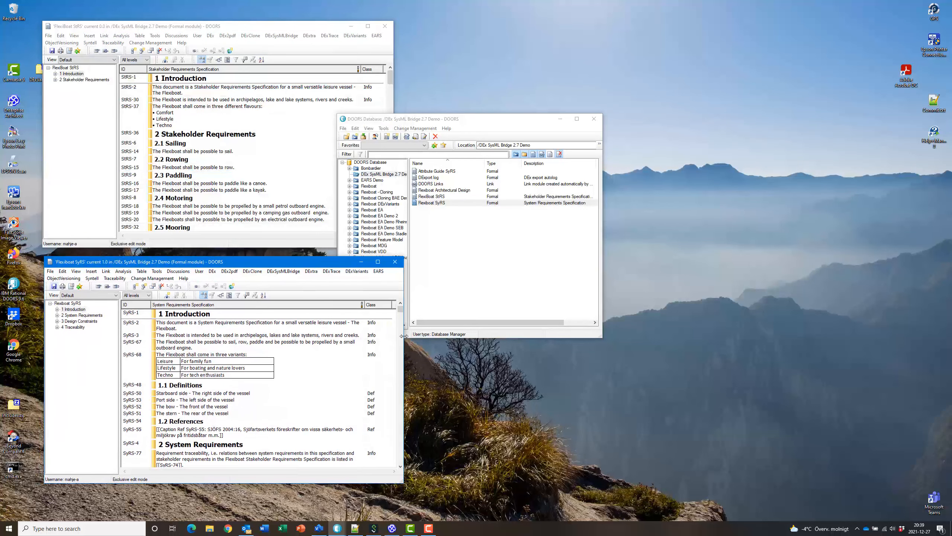
pyautogui.click(309, 29)
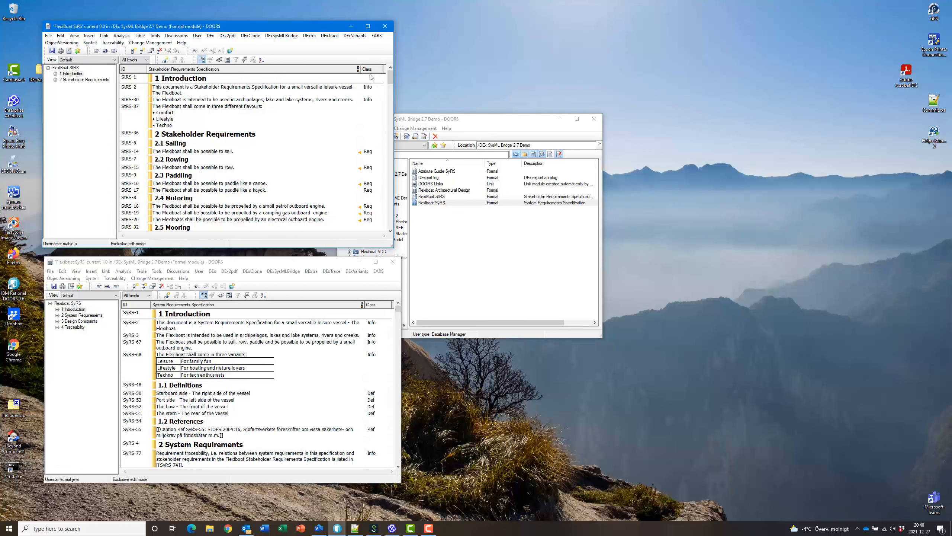
# Examine the Class values of the sailing, rowing, paddling and motoring requirements in the Flexiboat StRS module
pyautogui.click(371, 152)
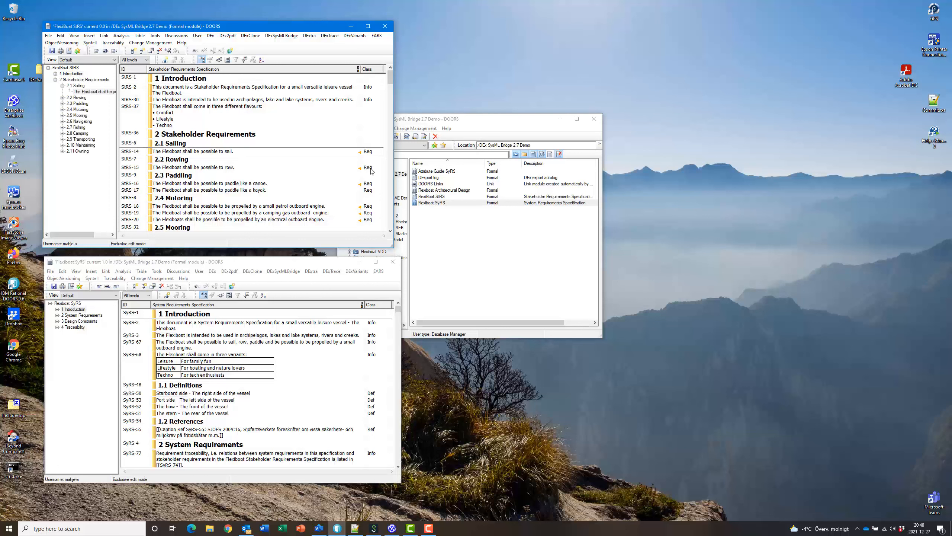
pyautogui.click(371, 169)
pyautogui.click(371, 183)
pyautogui.click(371, 189)
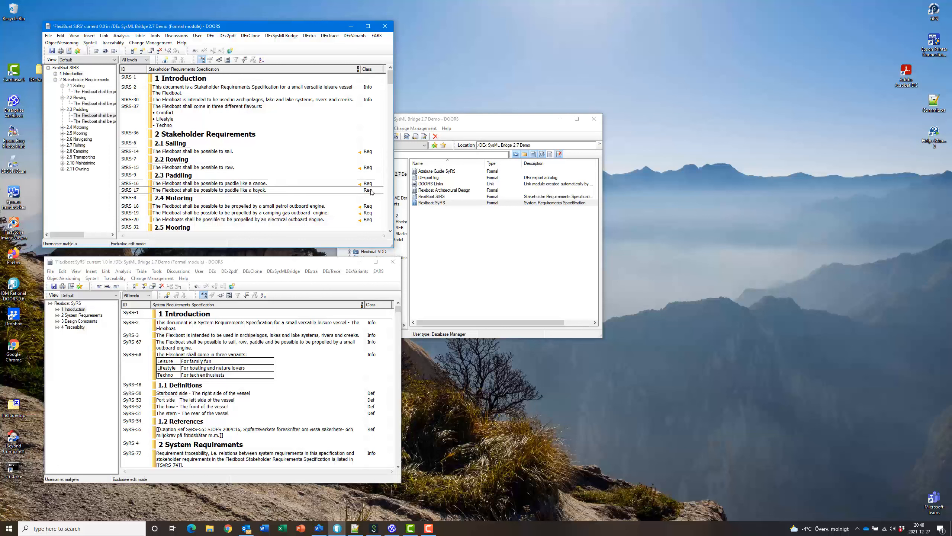
pyautogui.click(376, 211)
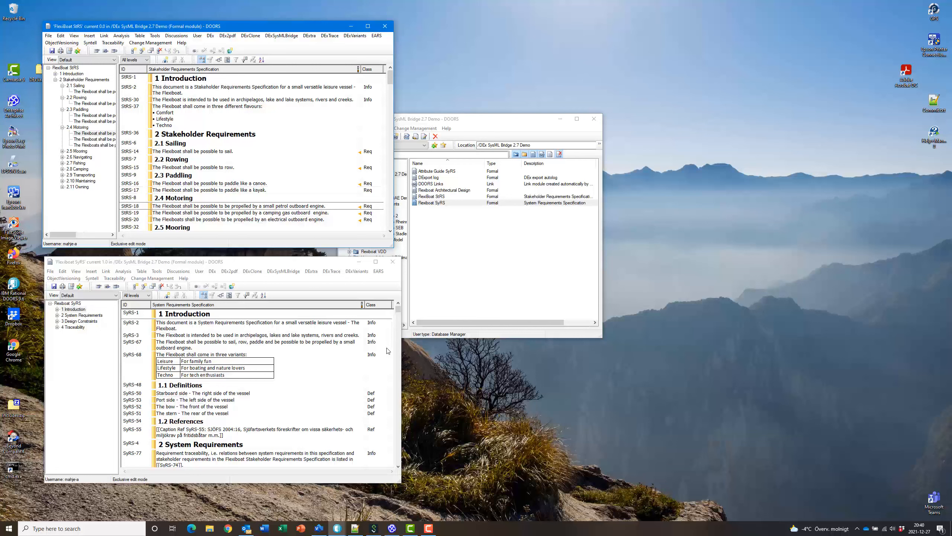
# Follow the link from SyRS-17 in the Hull section of the Flexiboat SyRS module to stakeholder requirement StRS-4
pyautogui.click(400, 428)
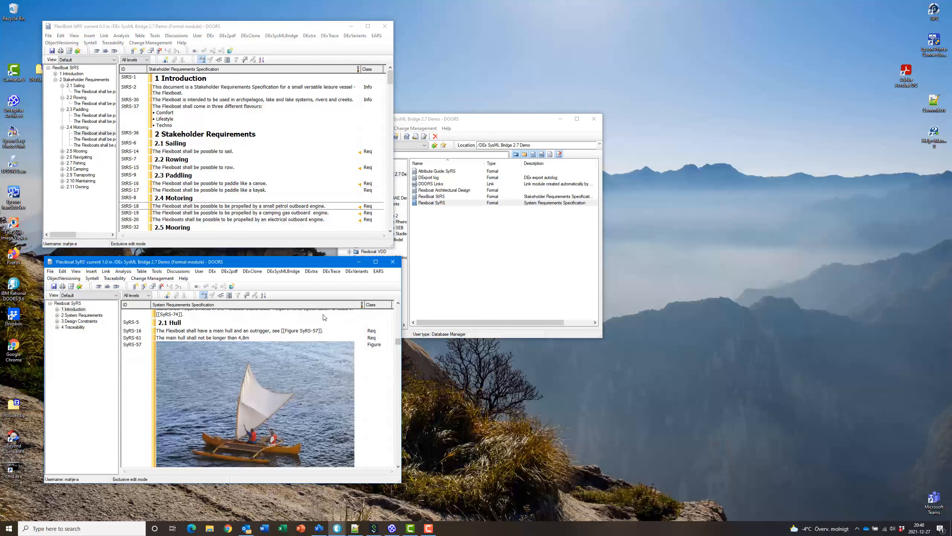
pyautogui.click(398, 453)
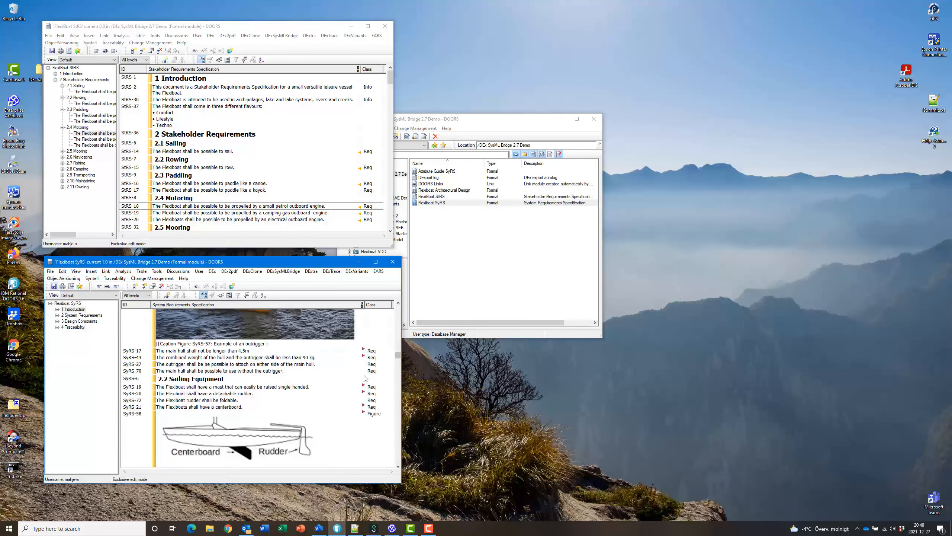
pyautogui.rightClick(363, 352)
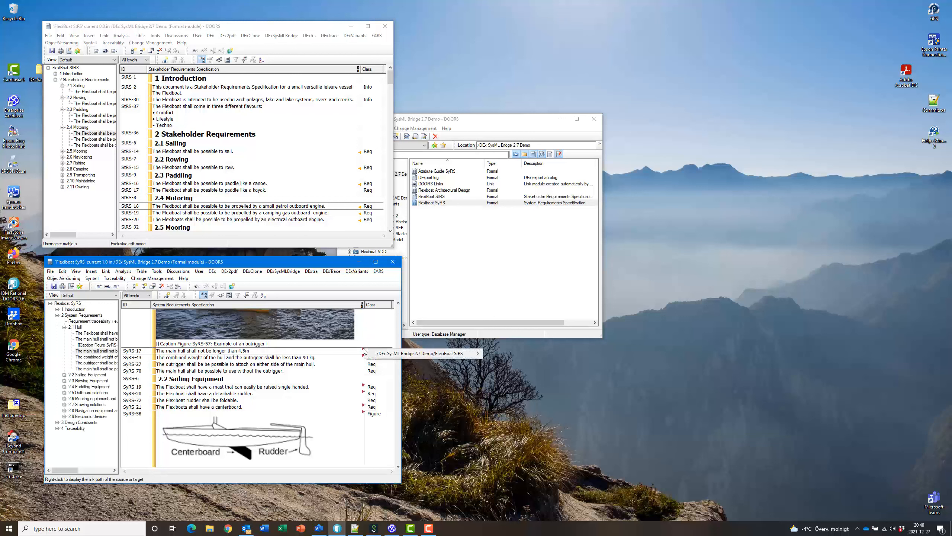
pyautogui.moveTo(409, 356)
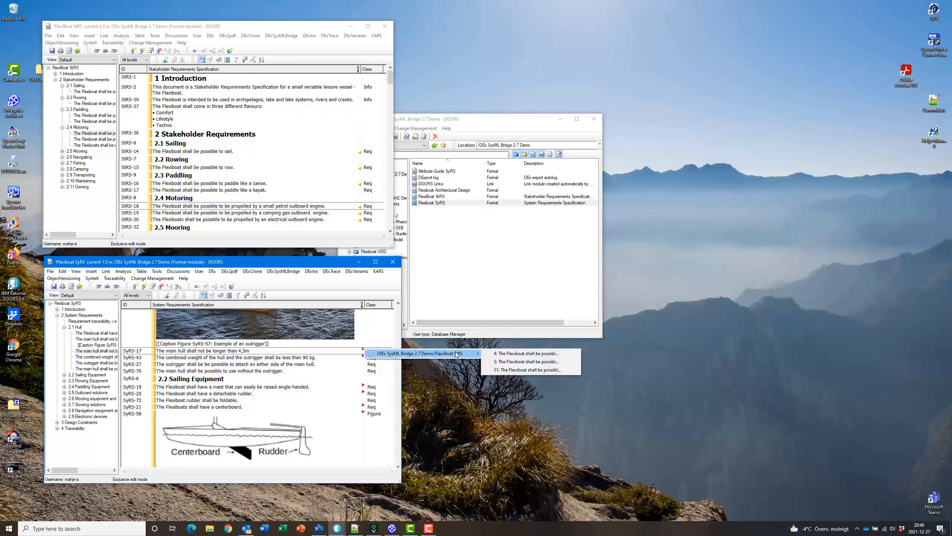
pyautogui.click(523, 354)
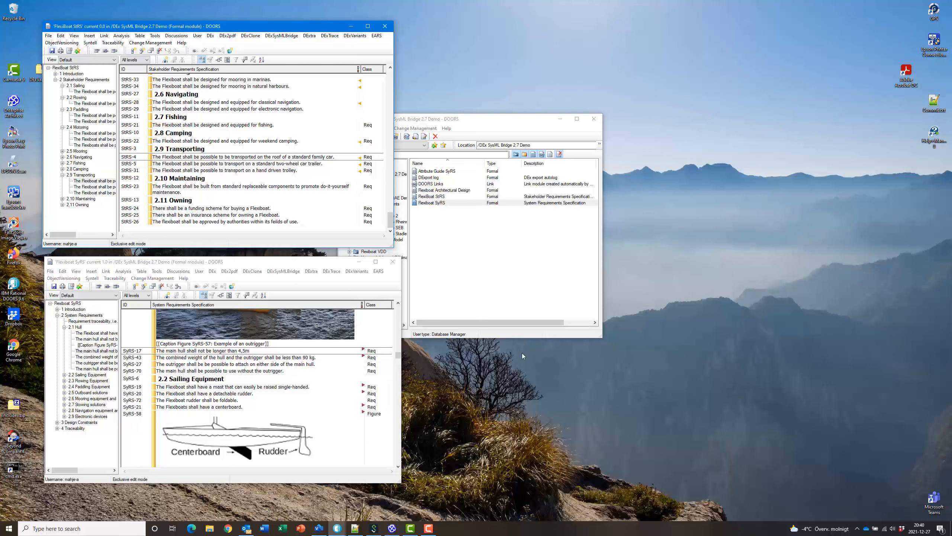
# Switch to Enterprise Architect and arrange both DOORS module windows beside it, stacked one above the other
pyautogui.click(392, 529)
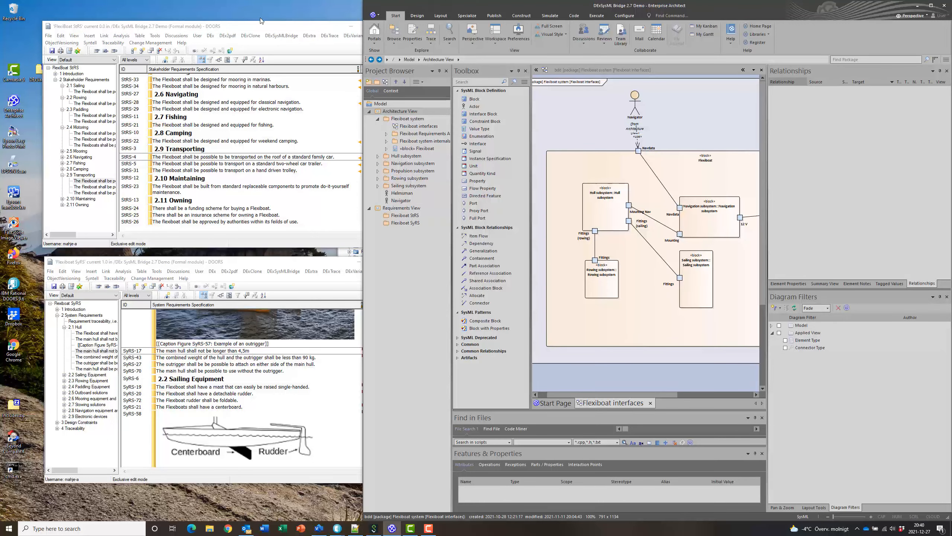
pyautogui.moveTo(255, 26); pyautogui.dragTo(223, 13)
pyautogui.moveTo(205, 265); pyautogui.dragTo(169, 246)
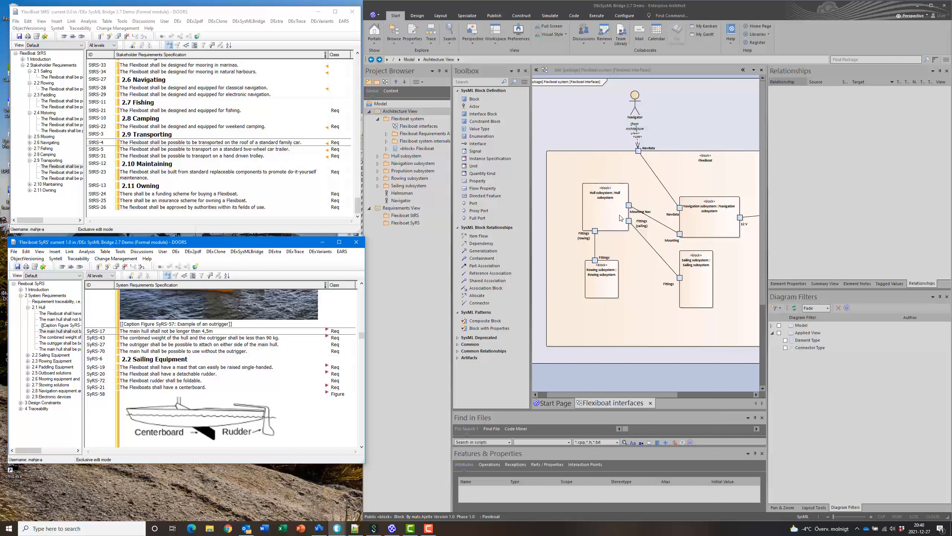
# Examine the hull, navigation, propulsion, rowing and sailing subsystem blocks and their relationships in the Flexiboat interfaces diagram
pyautogui.click(605, 206)
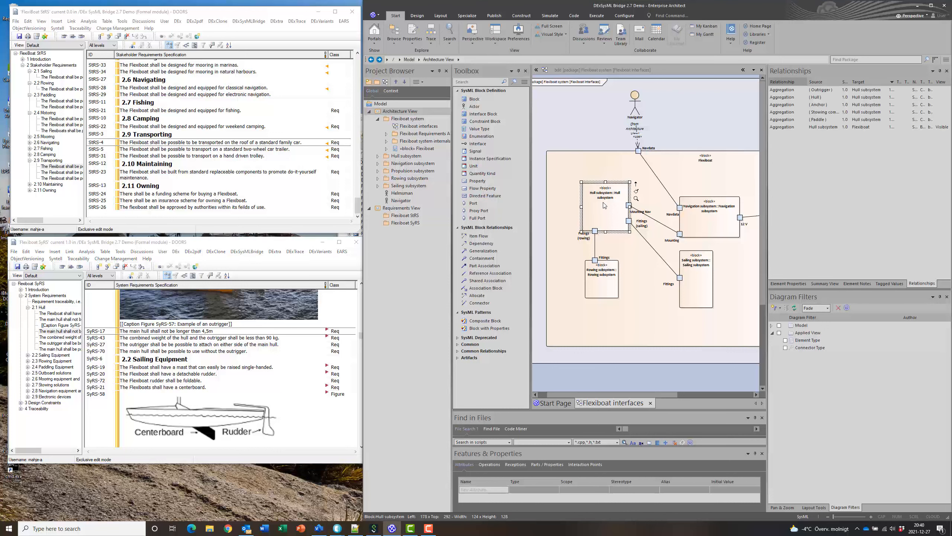
pyautogui.click(707, 222)
pyautogui.moveTo(657, 393); pyautogui.dragTo(699, 393)
pyautogui.click(737, 209)
pyautogui.moveTo(636, 395); pyautogui.dragTo(595, 400)
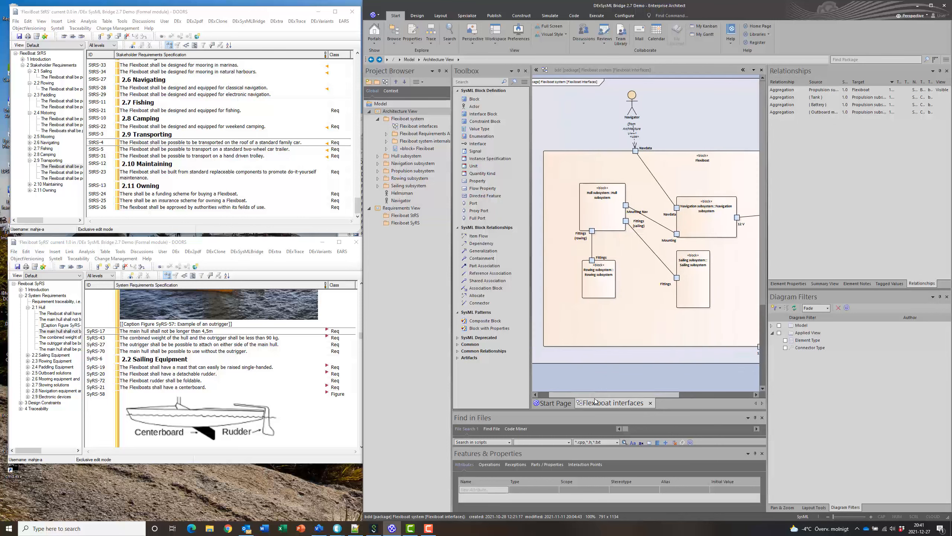
pyautogui.click(599, 289)
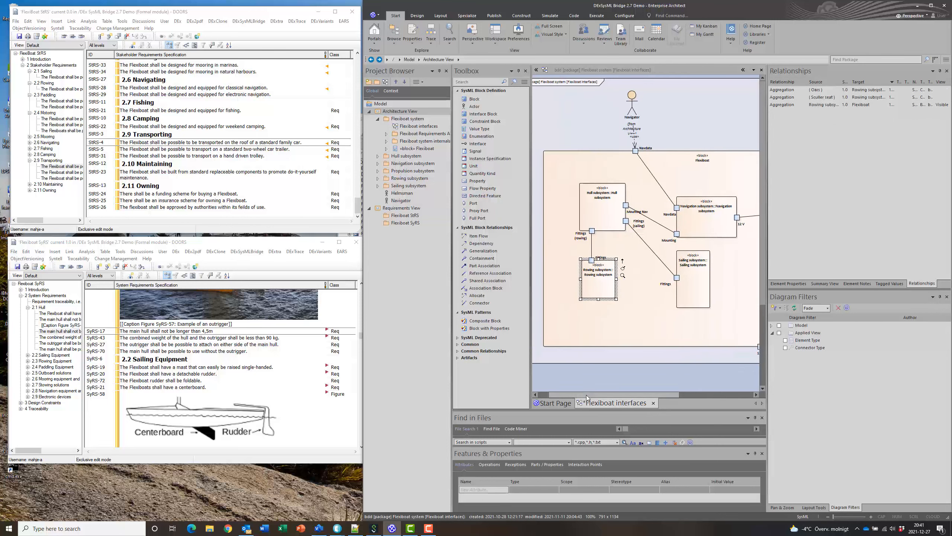
pyautogui.moveTo(589, 393); pyautogui.dragTo(603, 393)
pyautogui.click(675, 283)
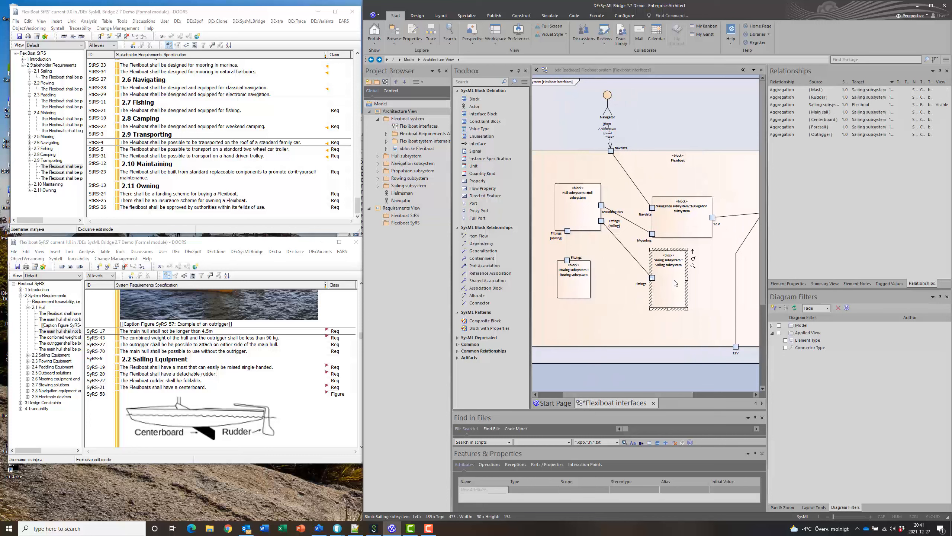
pyautogui.moveTo(623, 396); pyautogui.dragTo(608, 400)
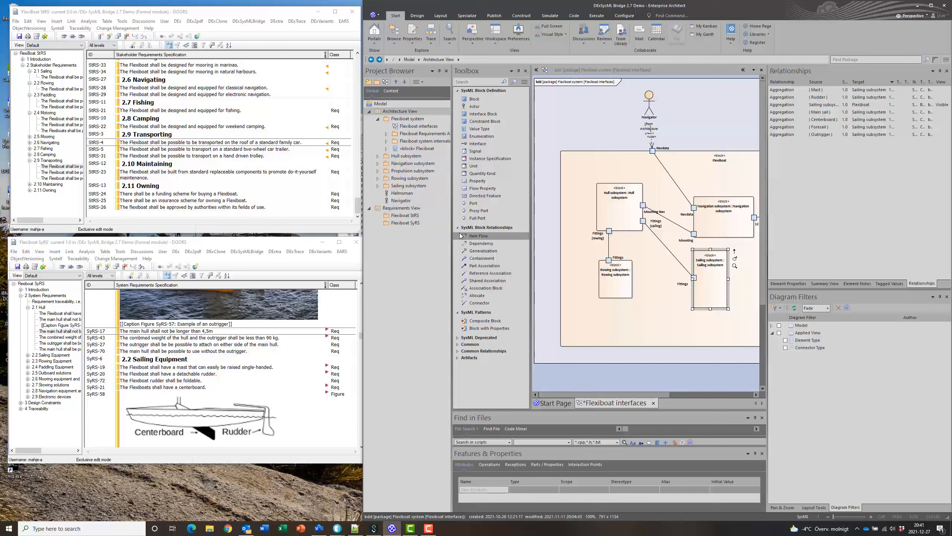
# Open DEx SysML Bridge with the Flexiboat StRS package selected in EA and the Stakeholder Requirements heading selected in DOORS
pyautogui.click(387, 219)
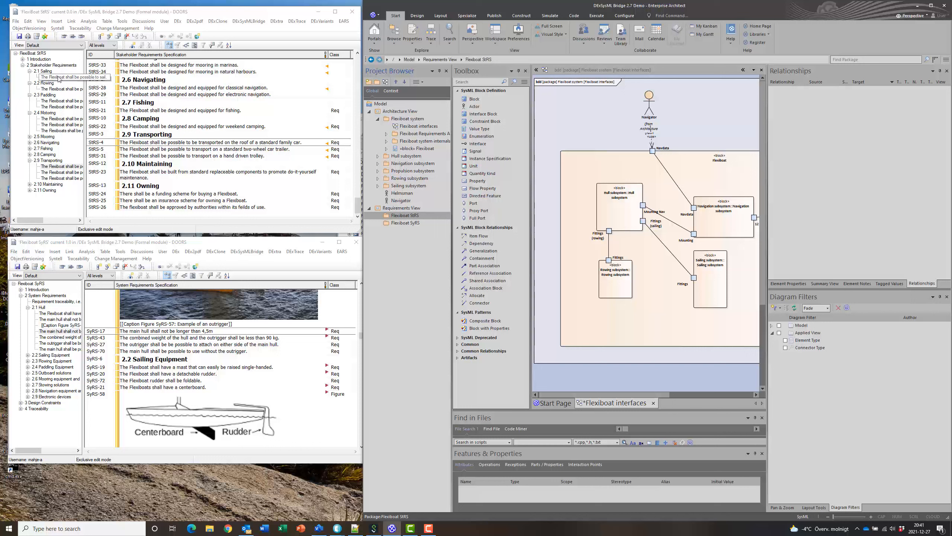
pyautogui.click(49, 65)
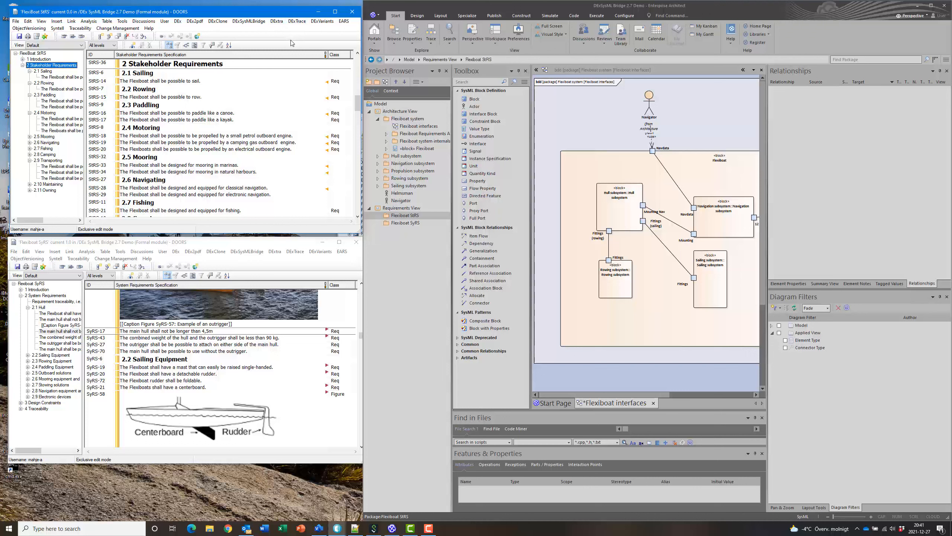
pyautogui.click(253, 24)
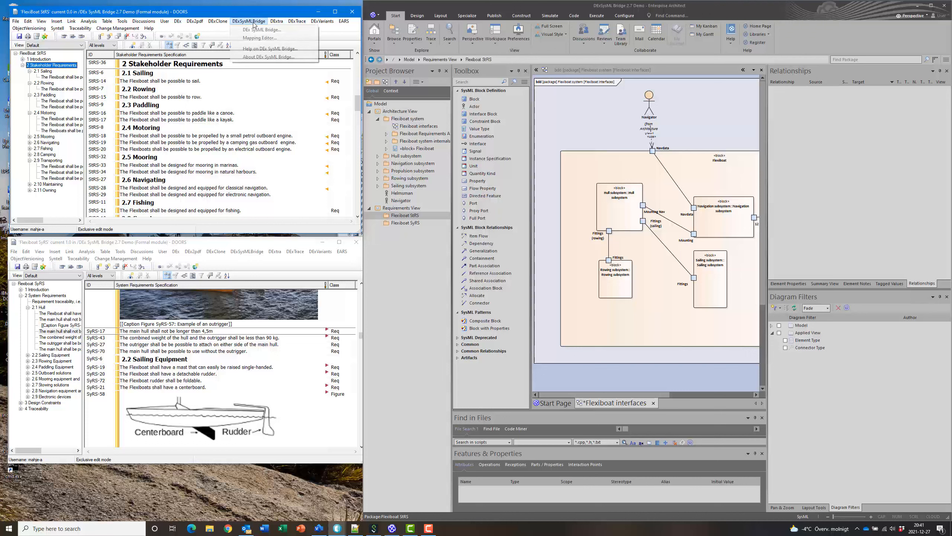
pyautogui.click(263, 30)
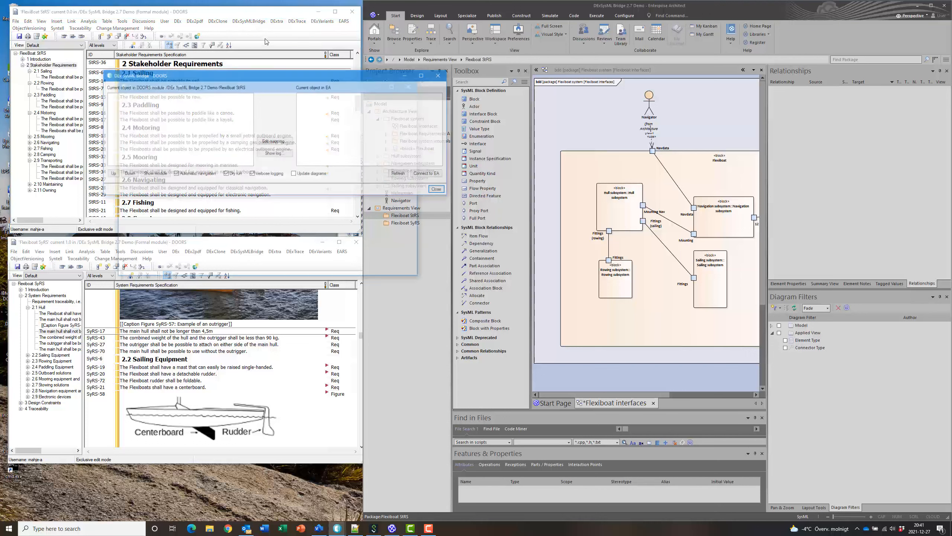
# Connect DEx SysML Bridge to the EA project
pyautogui.moveTo(301, 78); pyautogui.dragTo(472, 81)
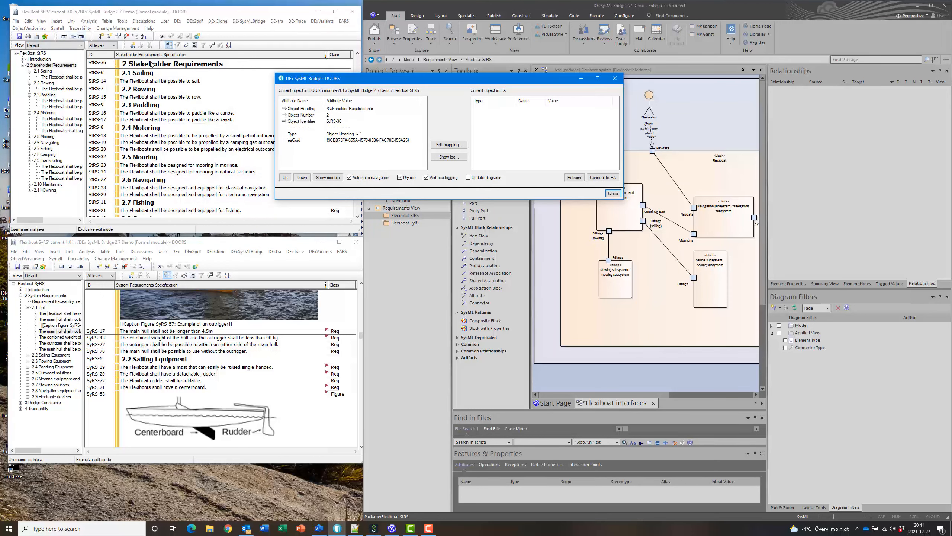
pyautogui.click(605, 178)
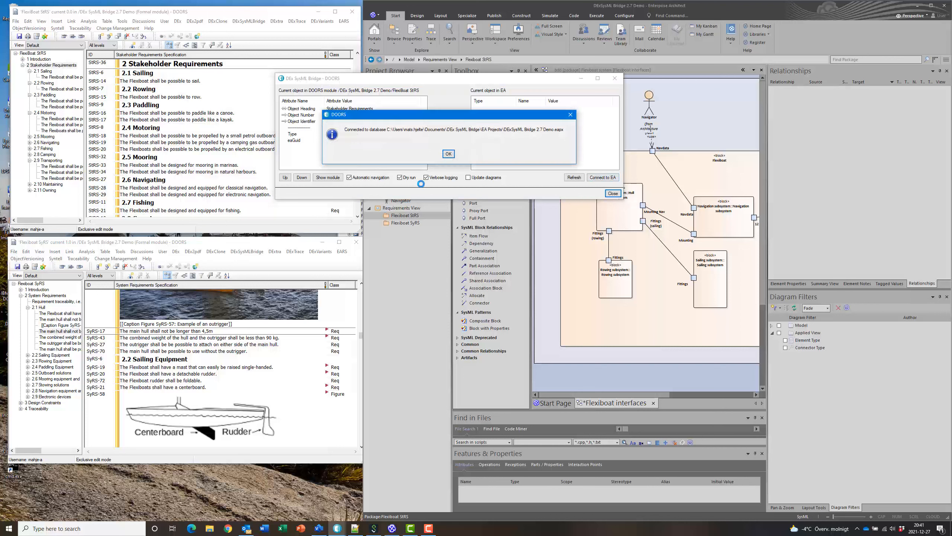
pyautogui.click(447, 155)
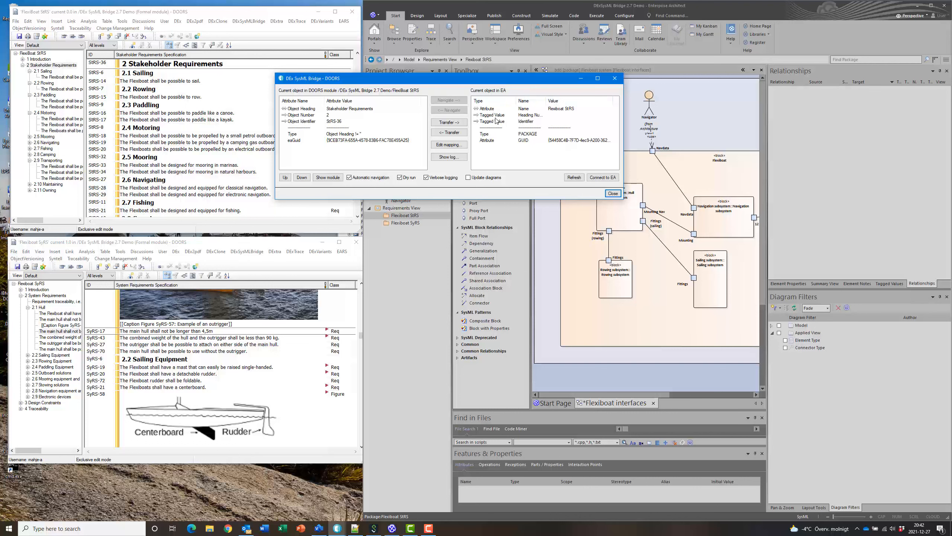
# Turn off Dry run and transfer the Stakeholder Requirements section from DOORS into the Flexiboat StRS package in EA
pyautogui.moveTo(463, 83); pyautogui.dragTo(685, 70)
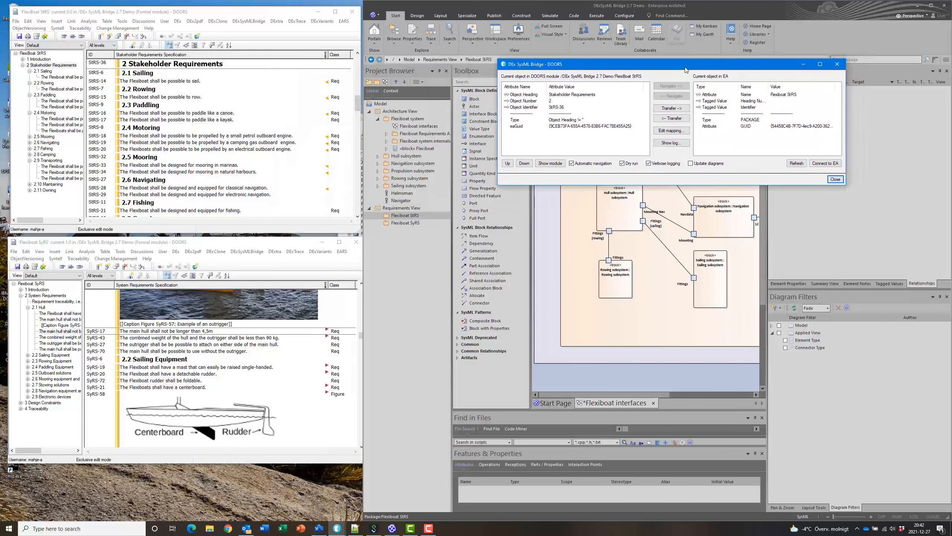
pyautogui.click(622, 164)
pyautogui.click(674, 109)
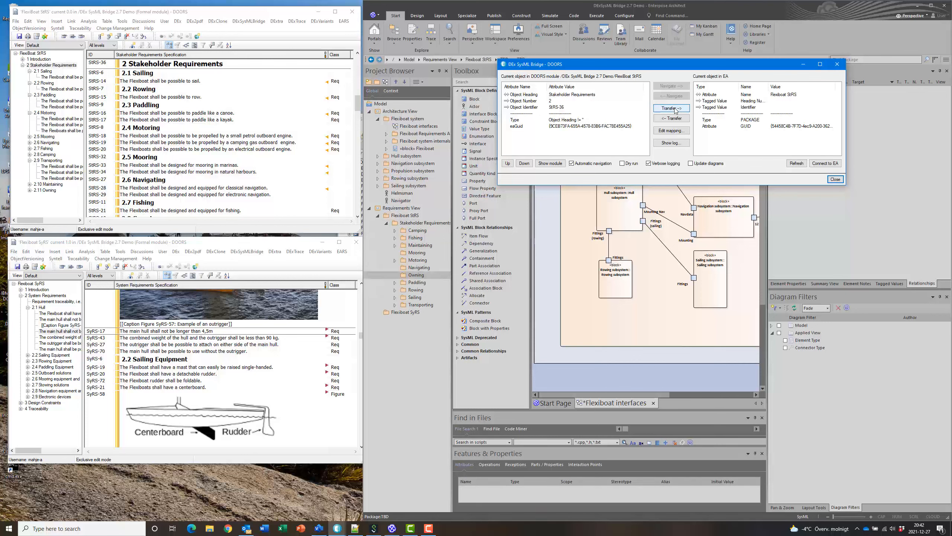
# Inspect requirement StRS-23 in EA's Maintaining package, and use automatic navigation from StRS-18 in DOORS to locate its EA counterpart
pyautogui.click(394, 245)
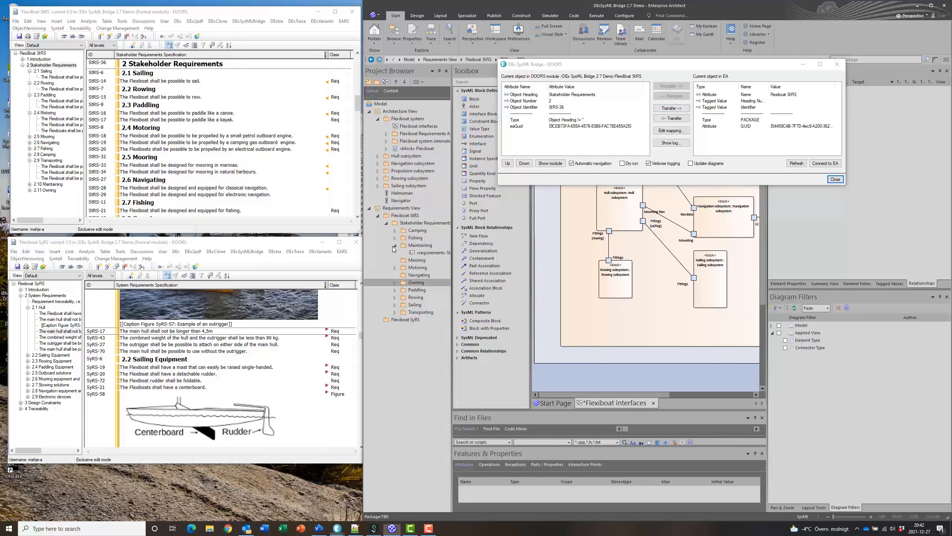
pyautogui.click(425, 253)
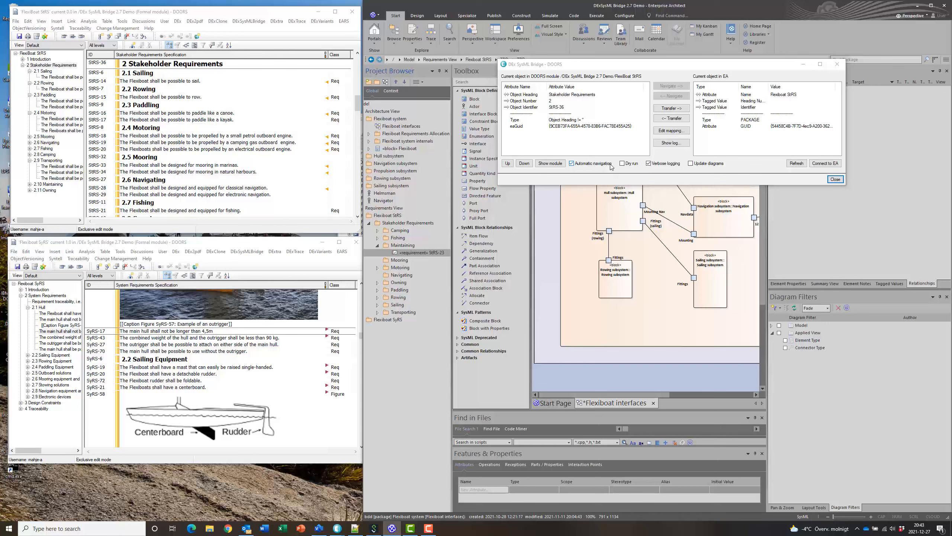
pyautogui.click(140, 138)
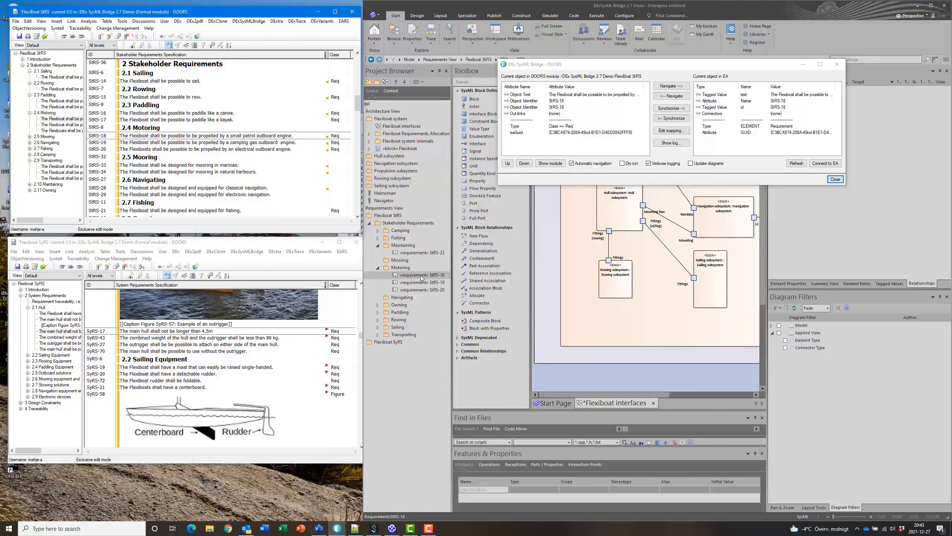
# Expand the Owning package in EA, and navigate from the Paddling package to its heading in DOORS by refreshing the bridge
pyautogui.click(378, 305)
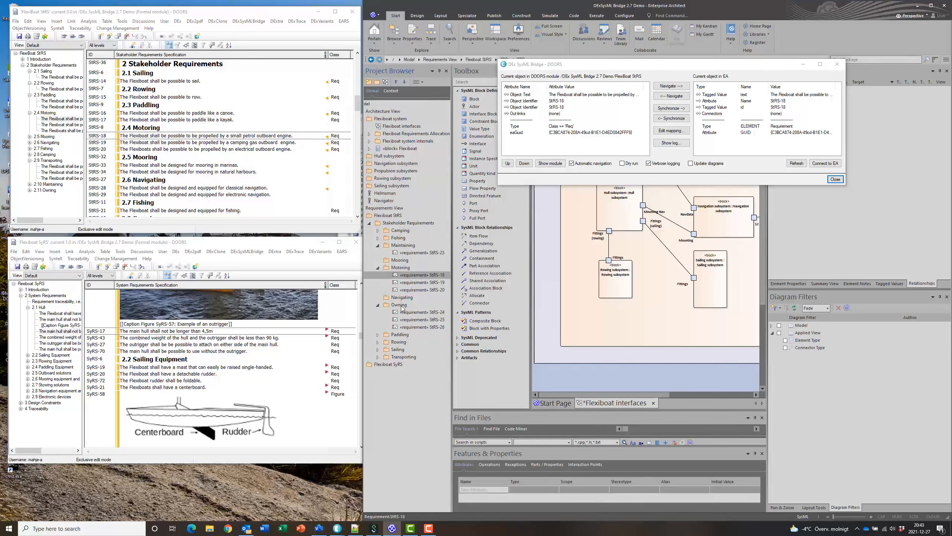
pyautogui.click(405, 336)
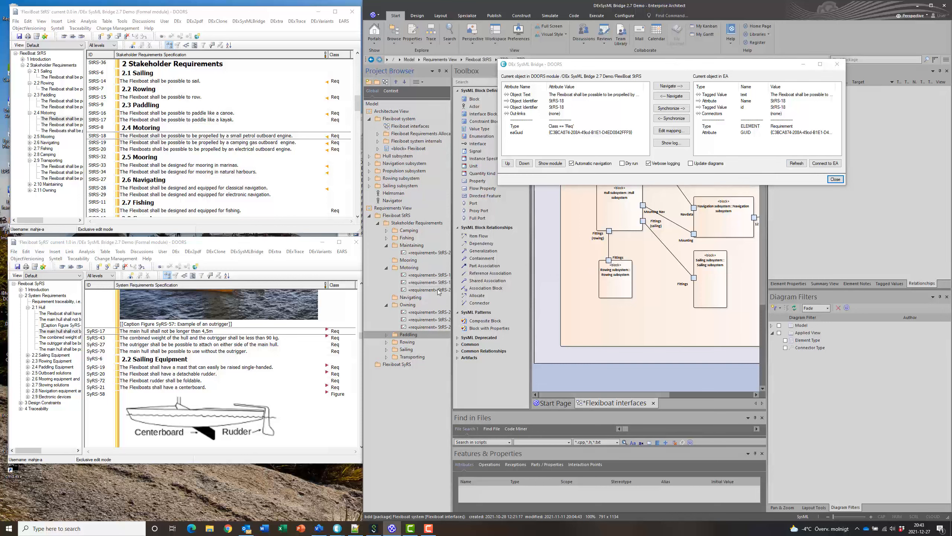
pyautogui.click(796, 164)
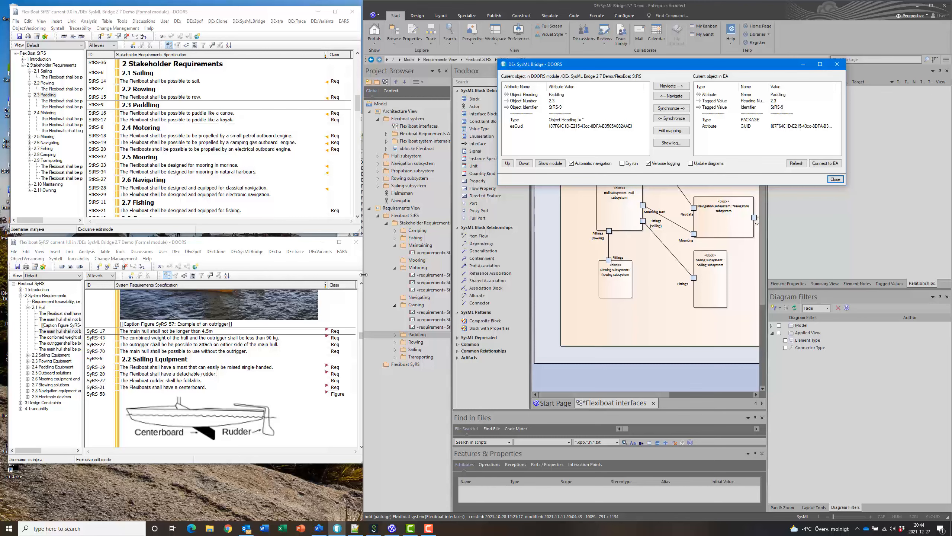
# Open DEx SysML Bridge for the Flexiboat SyRS module and connect it to the EA project
pyautogui.moveTo(279, 248); pyautogui.dragTo(276, 249)
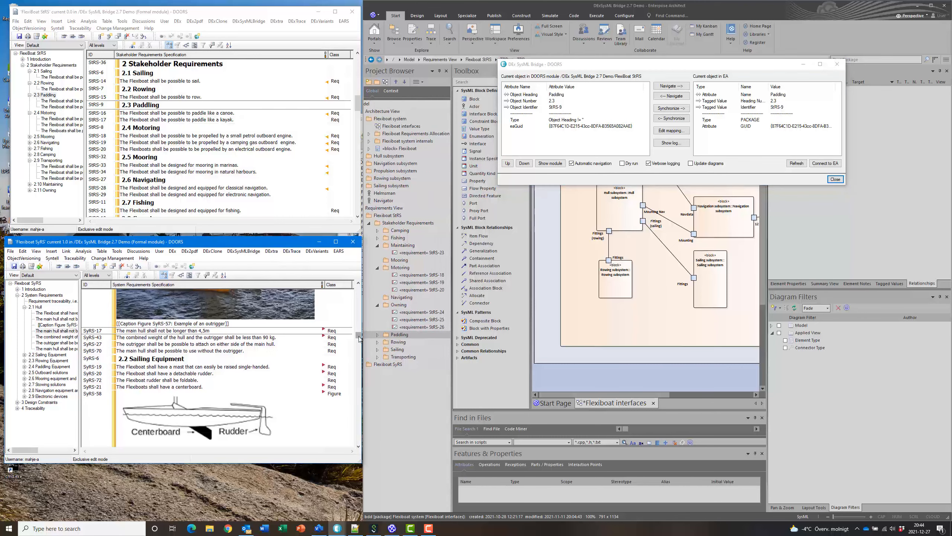
pyautogui.moveTo(359, 288); pyautogui.dragTo(359, 286)
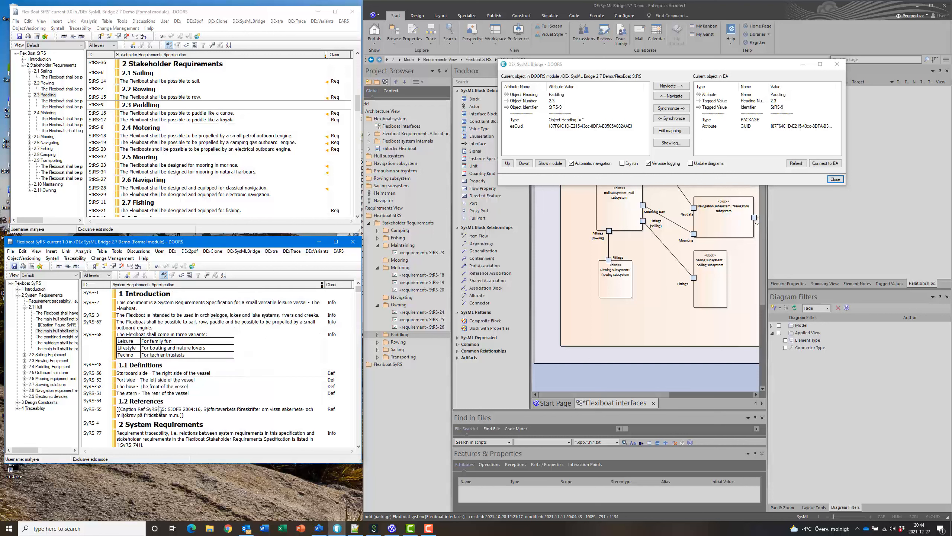
pyautogui.click(250, 255)
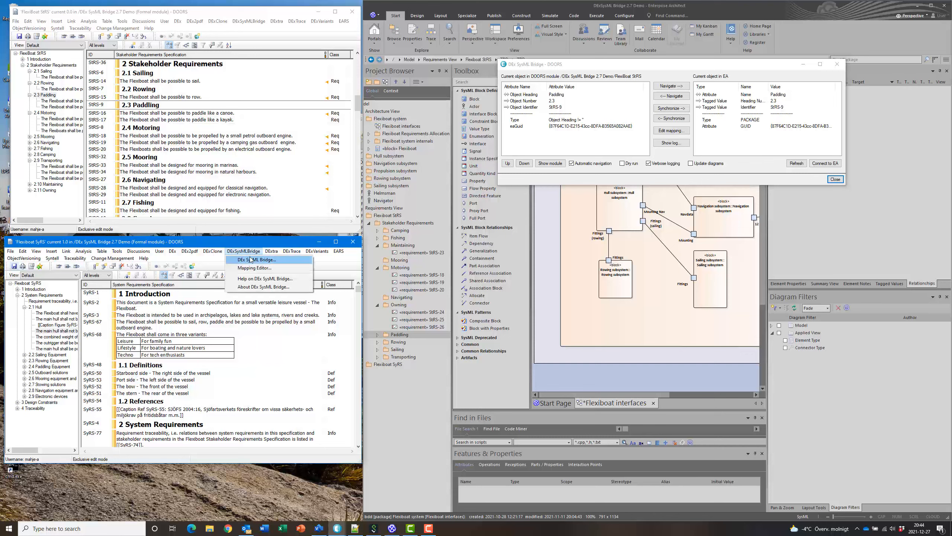
pyautogui.click(256, 261)
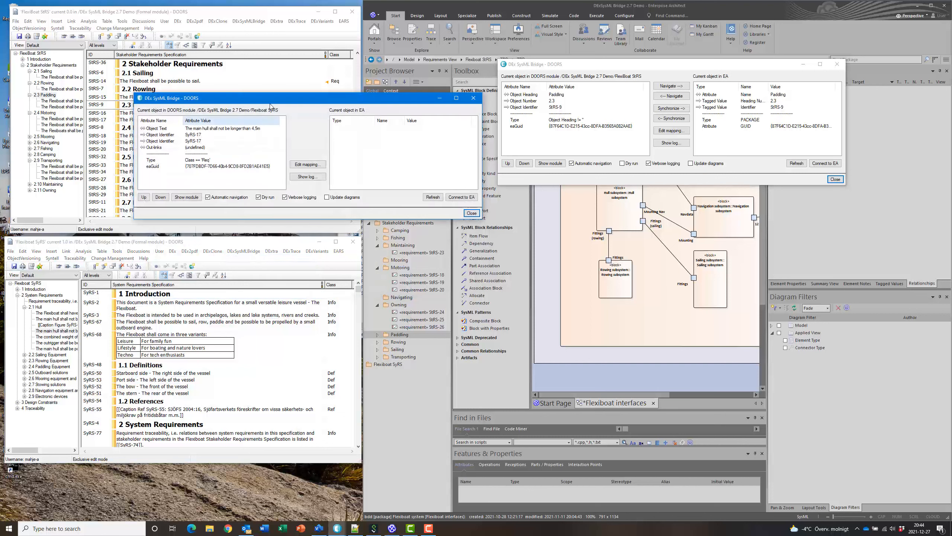
pyautogui.moveTo(323, 101); pyautogui.dragTo(648, 247)
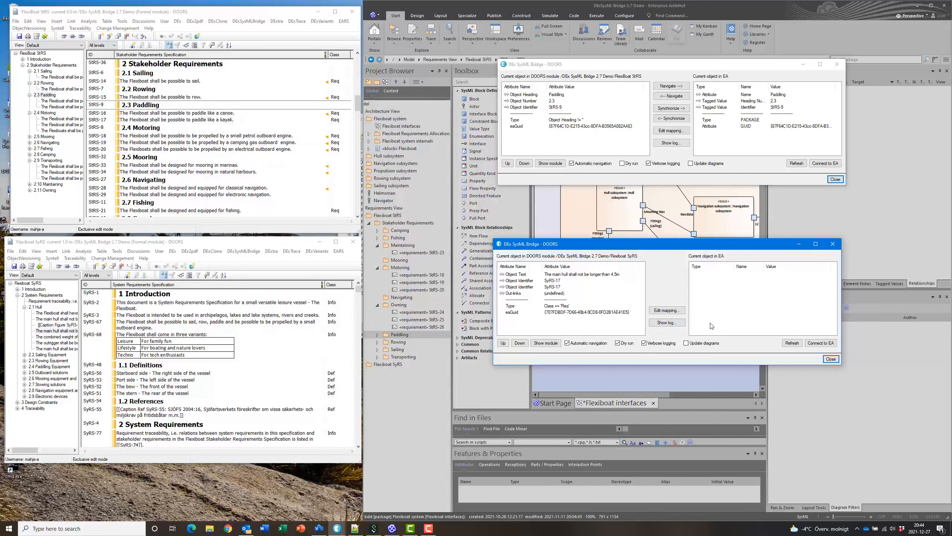
pyautogui.click(823, 343)
pyautogui.click(661, 319)
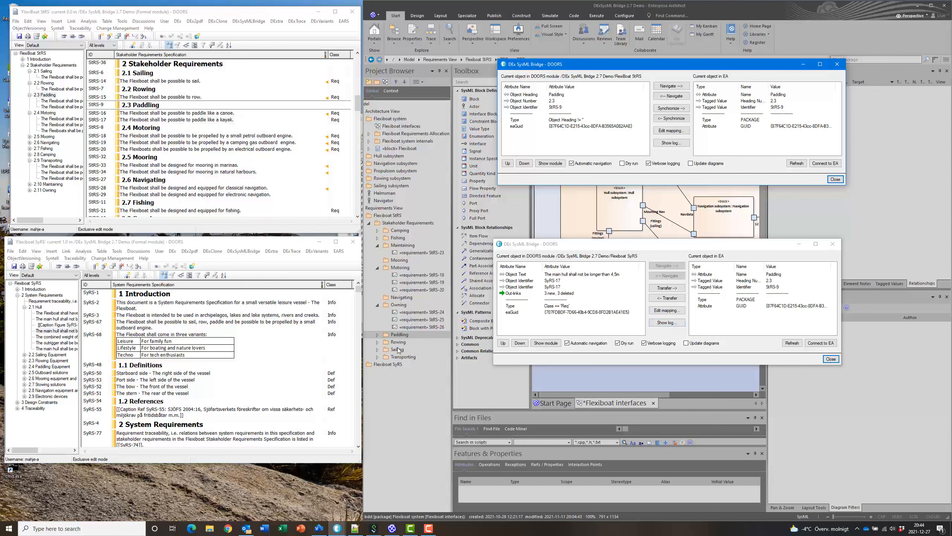
# Turn off Dry run and transfer the System Requirements section from DOORS into the Flexiboat SyRS package in EA
pyautogui.click(390, 366)
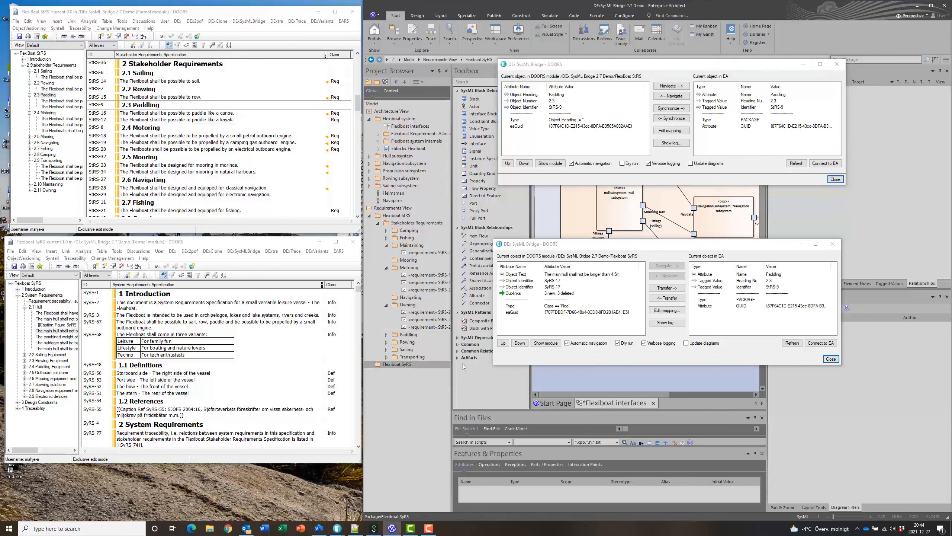
pyautogui.click(791, 343)
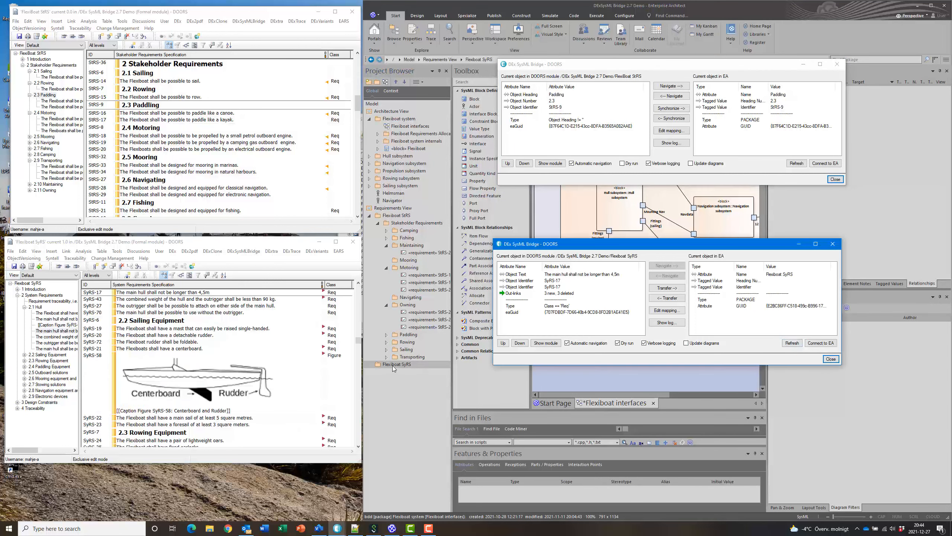
pyautogui.click(45, 296)
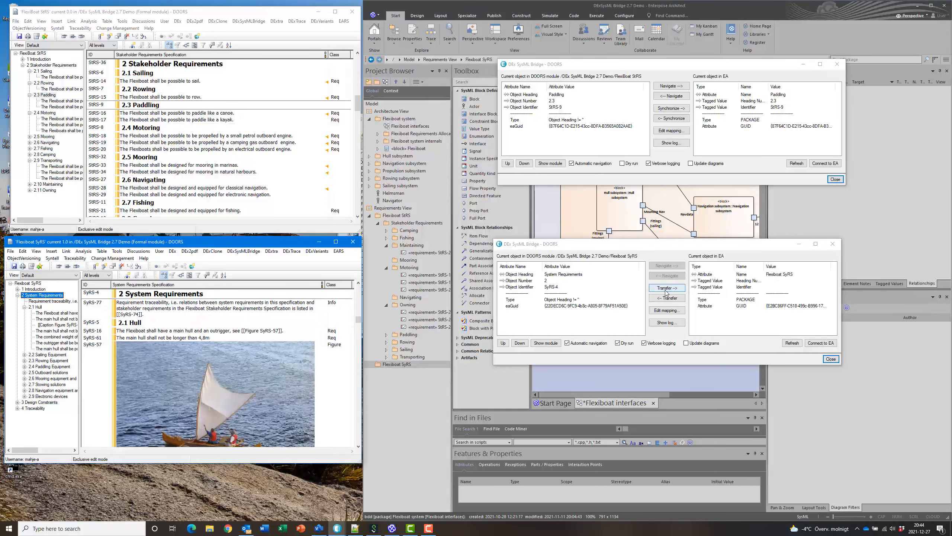
pyautogui.click(622, 344)
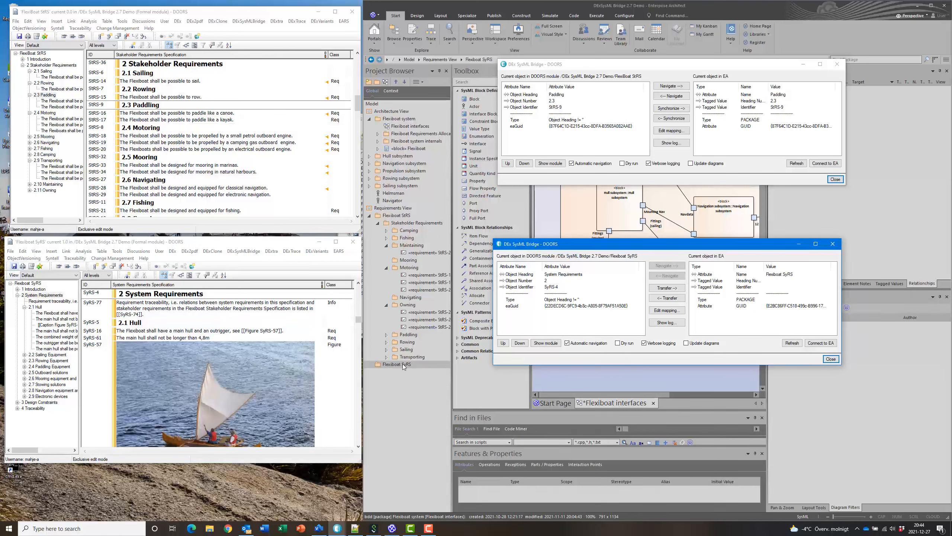
pyautogui.click(667, 288)
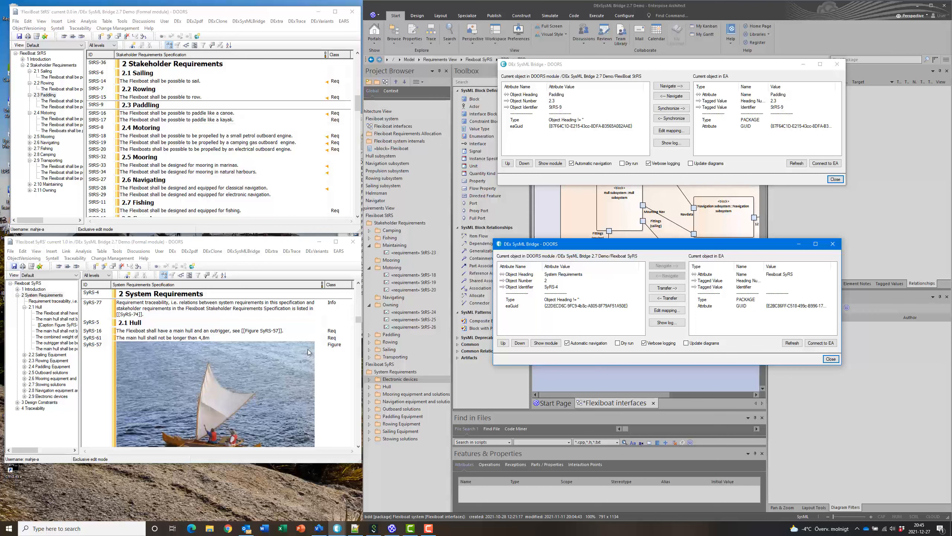
# Open the SyRS module's mapping rules and inspect the object rule mapping Class 'Req' to SysML requirement elements, leaving it unchanged
pyautogui.click(244, 251)
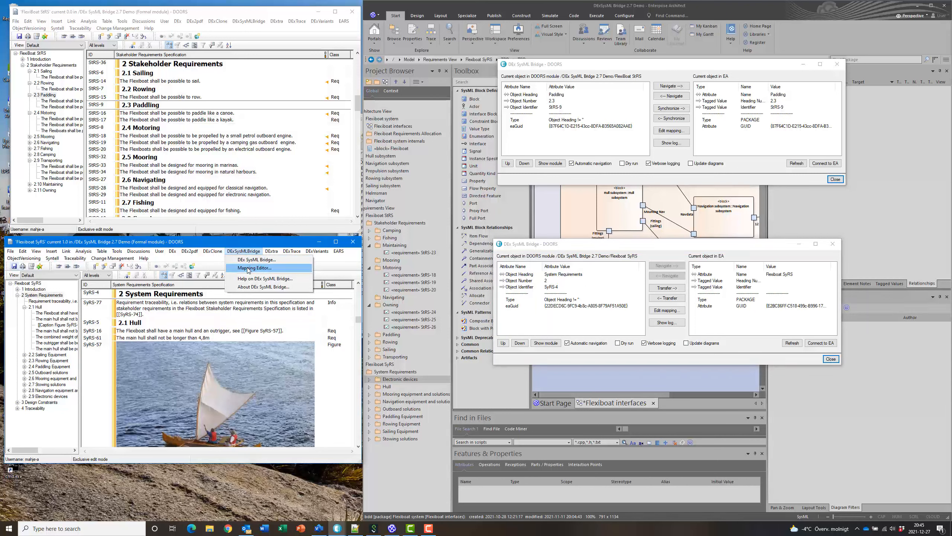
pyautogui.click(248, 269)
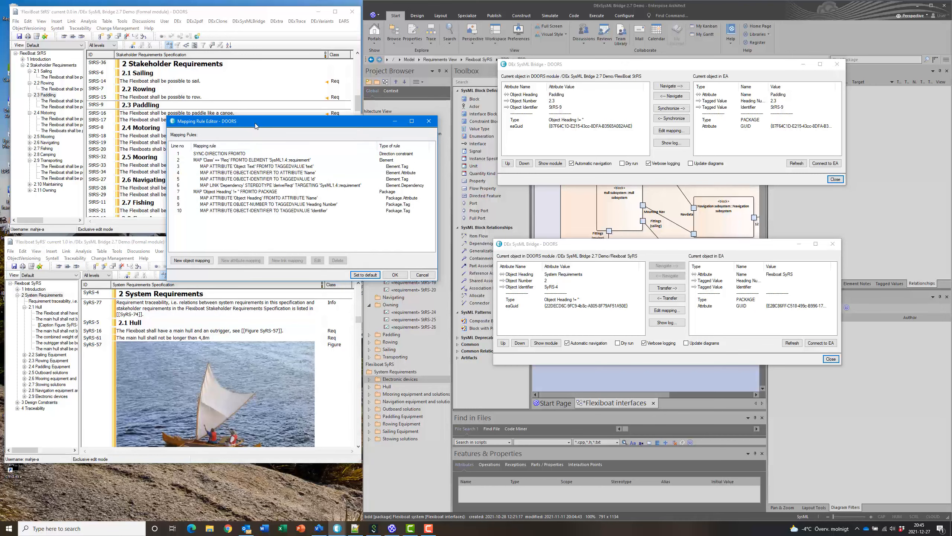
pyautogui.moveTo(255, 125); pyautogui.dragTo(256, 132)
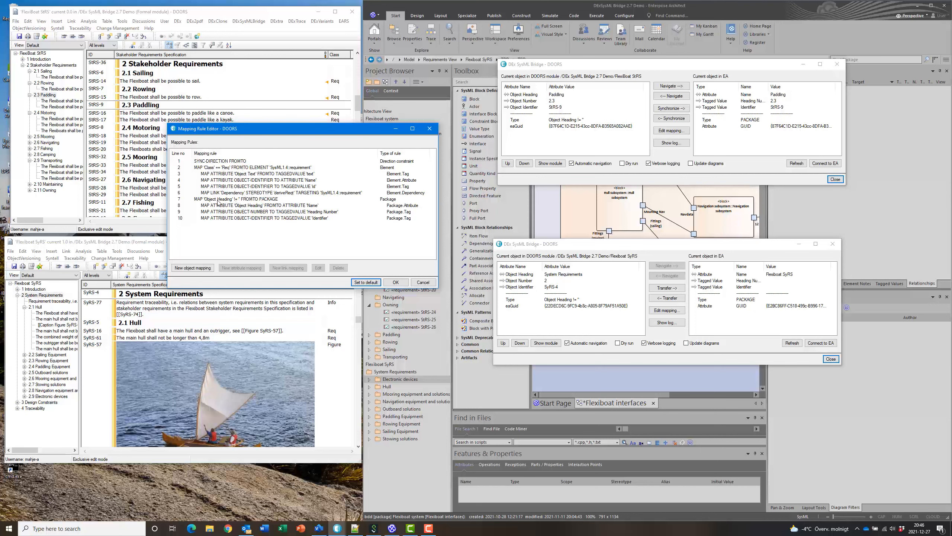
pyautogui.click(241, 168)
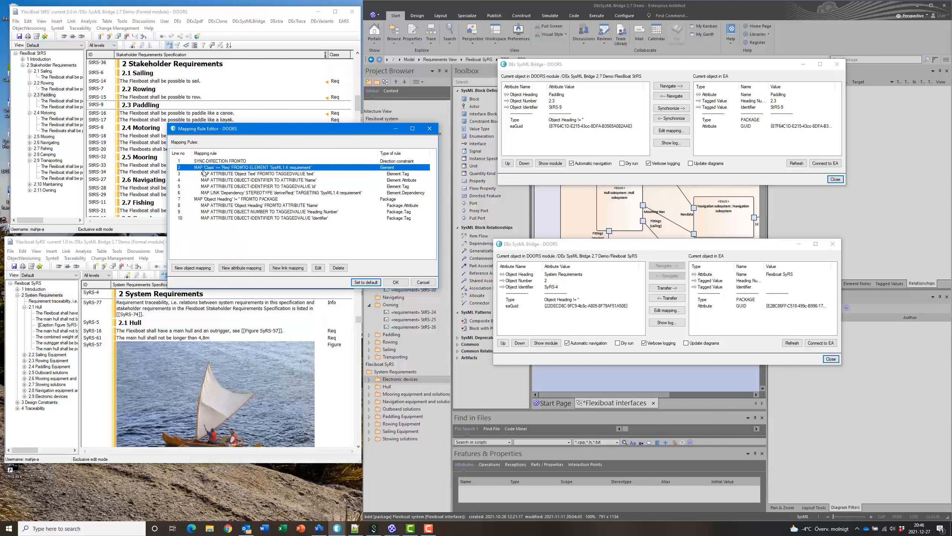
pyautogui.doubleClick(261, 168)
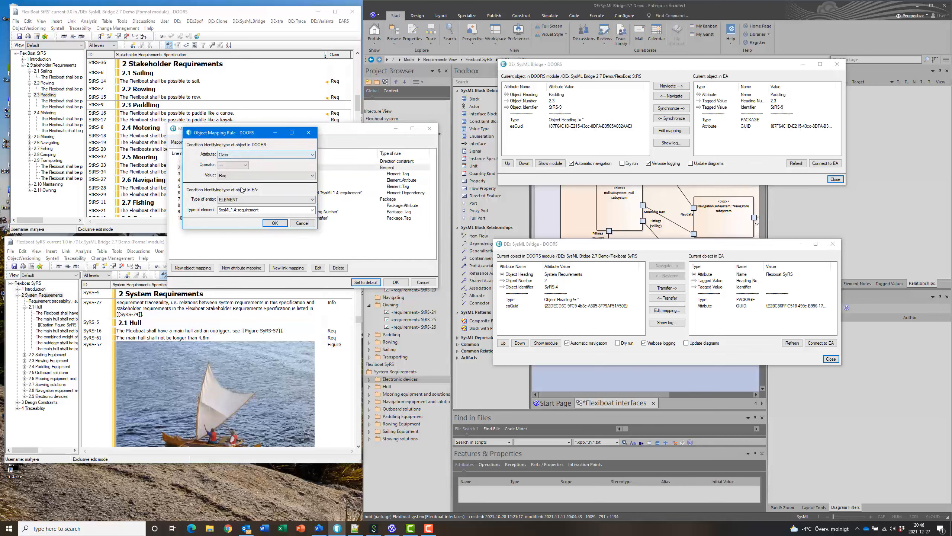
pyautogui.click(244, 175)
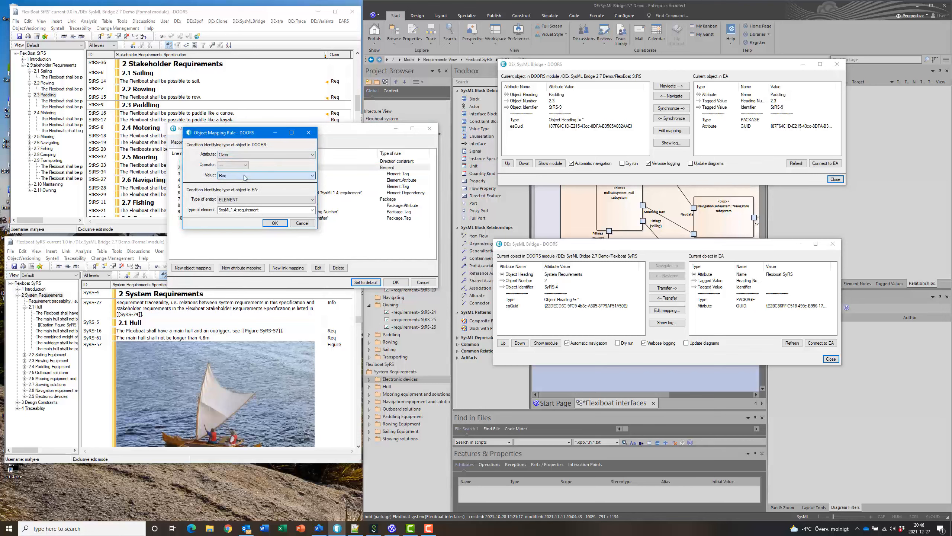
pyautogui.click(241, 199)
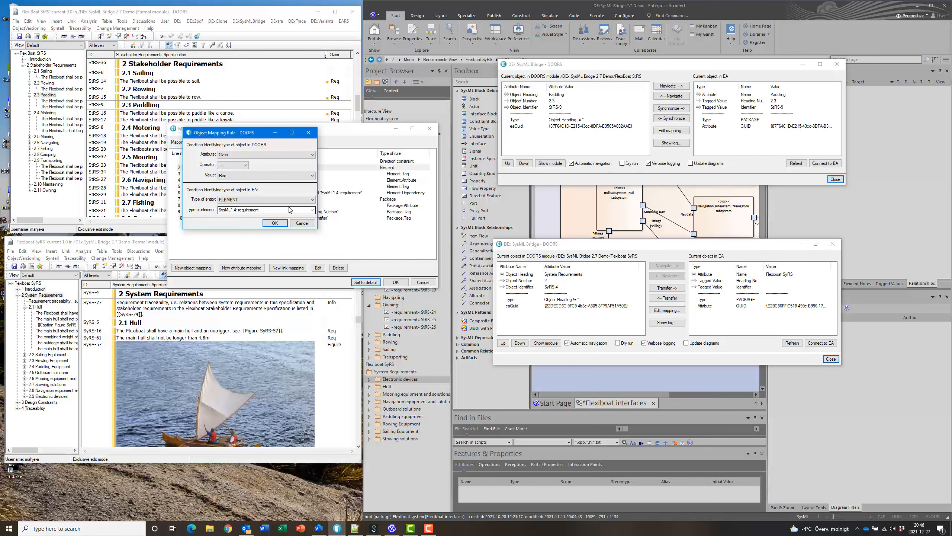
pyautogui.click(300, 226)
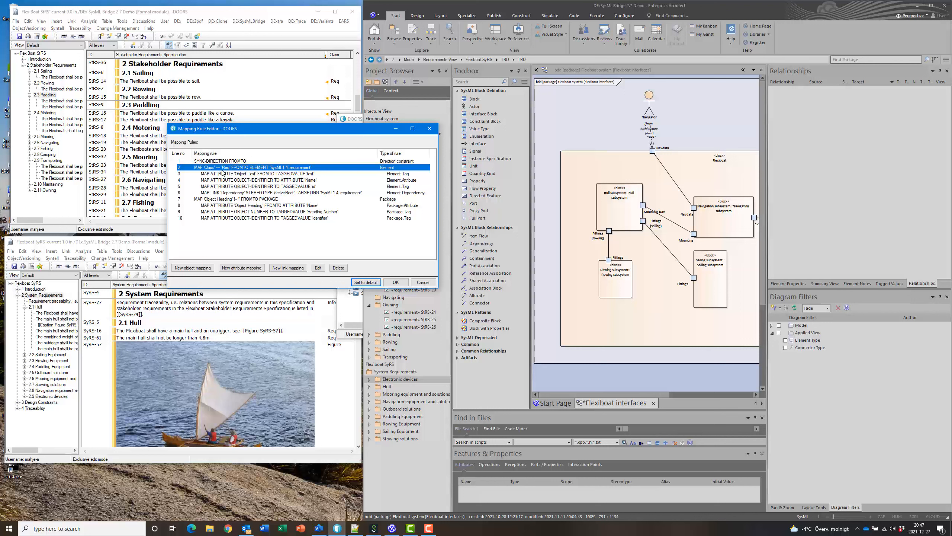
# Inspect the object mapping rule that maps DOORS objects with an Object Heading to EA packages
pyautogui.click(222, 199)
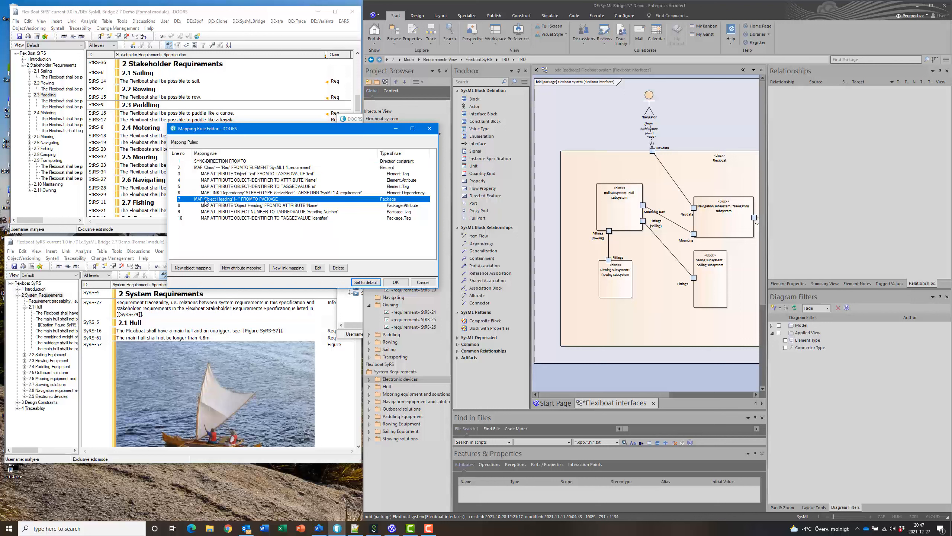
pyautogui.doubleClick(240, 200)
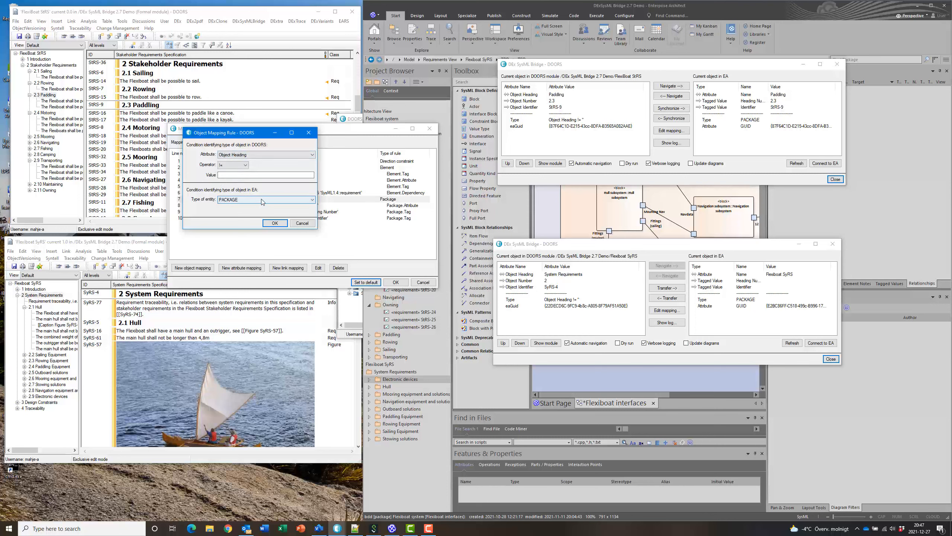
pyautogui.click(302, 223)
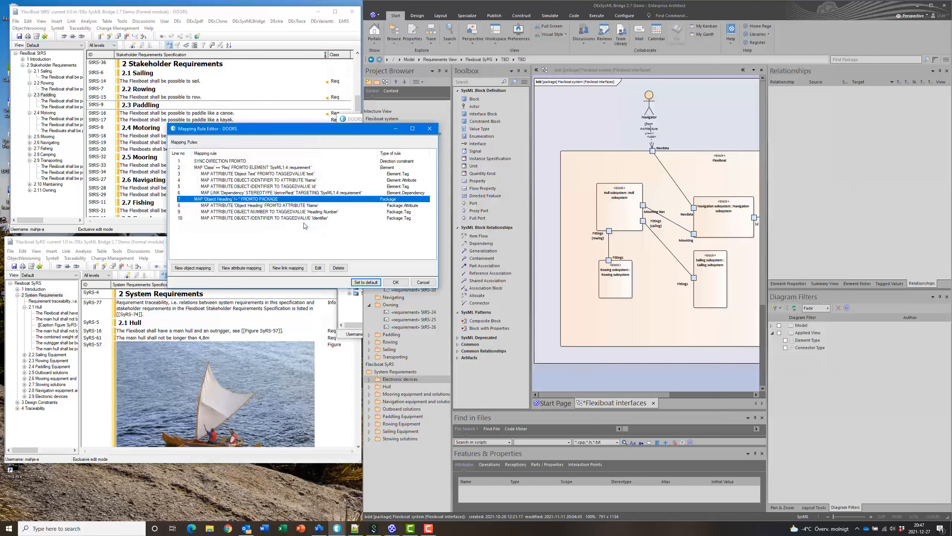
# Inspect the requirement attribute rules mapping Object Text to the 'text' tagged value and OBJECT-IDENTIFIER to the Name attribute
pyautogui.click(230, 174)
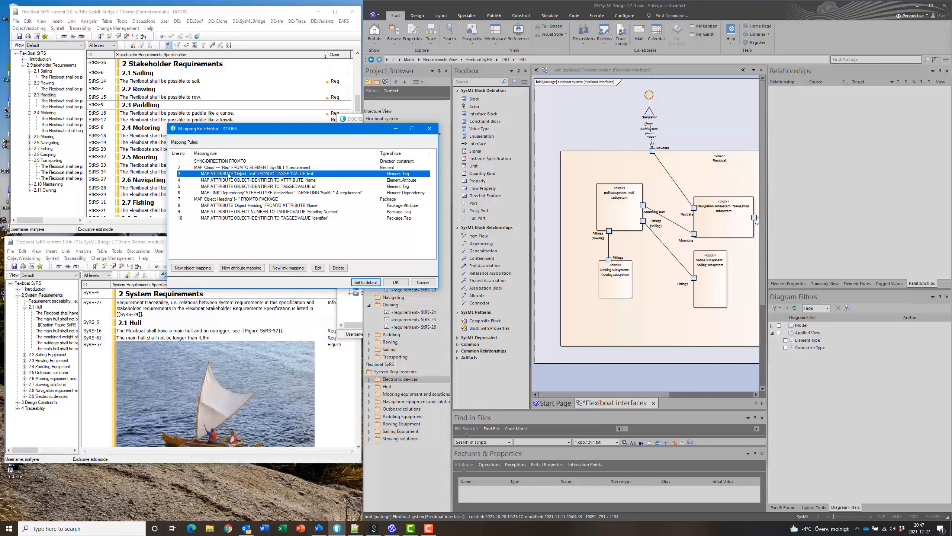
pyautogui.doubleClick(229, 174)
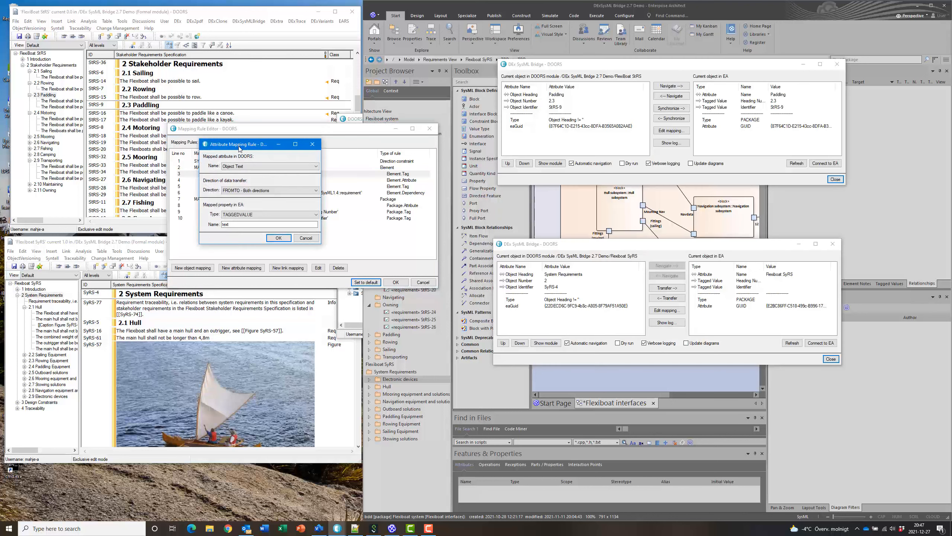
pyautogui.moveTo(238, 149); pyautogui.dragTo(226, 107)
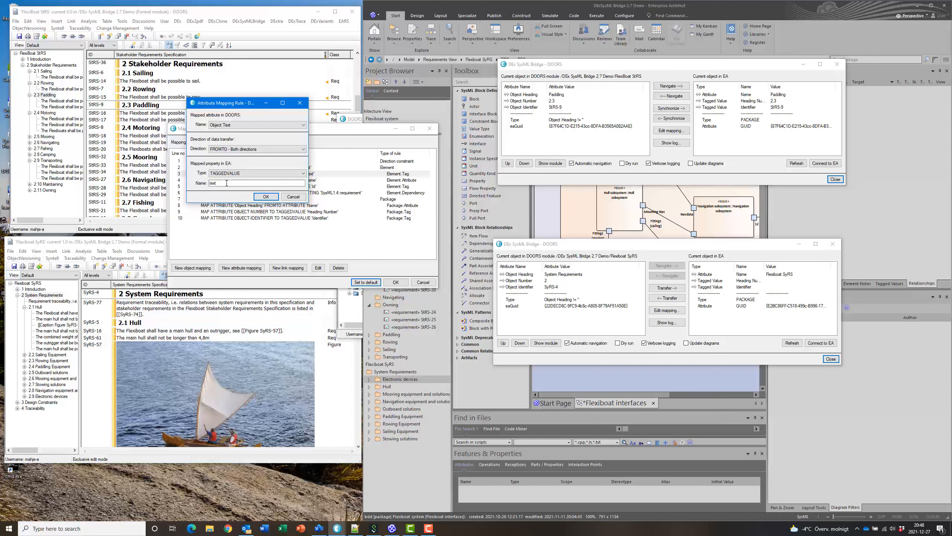
pyautogui.click(293, 196)
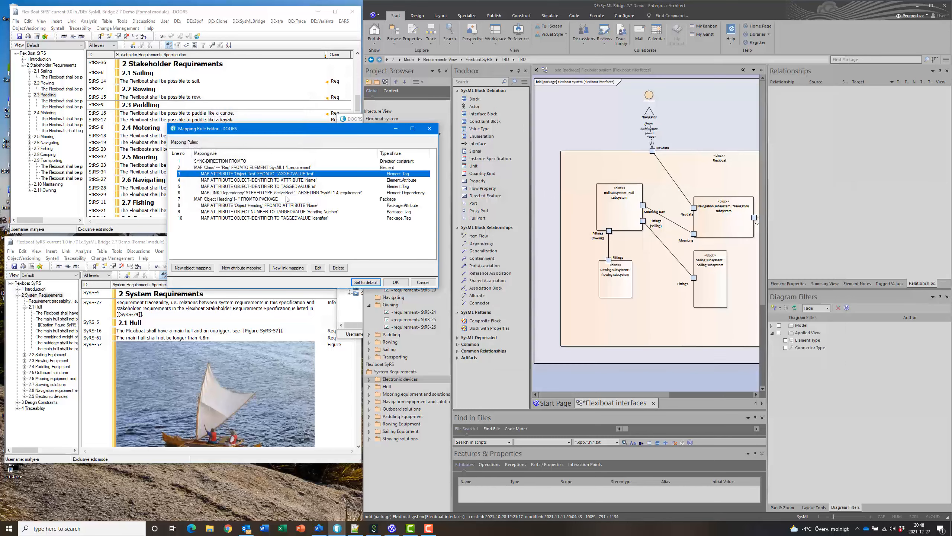
pyautogui.click(242, 181)
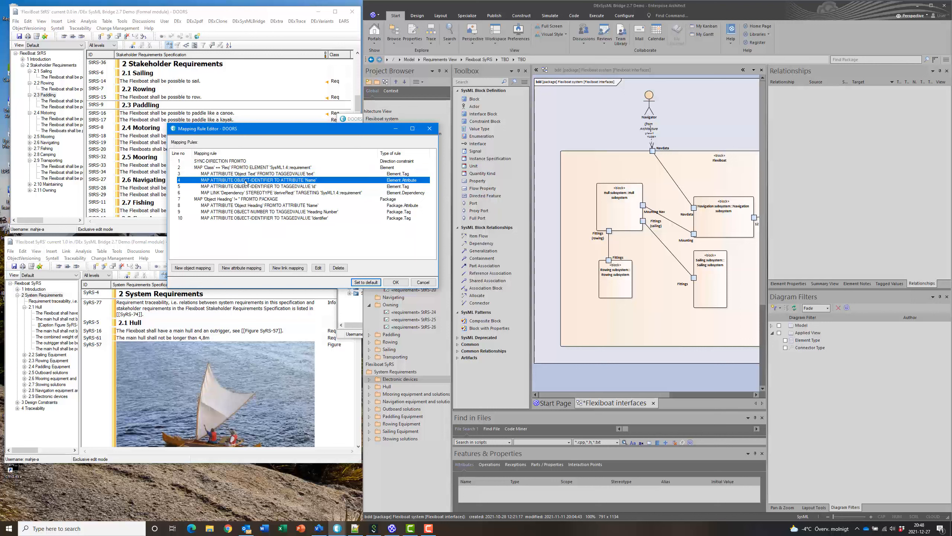
pyautogui.doubleClick(246, 180)
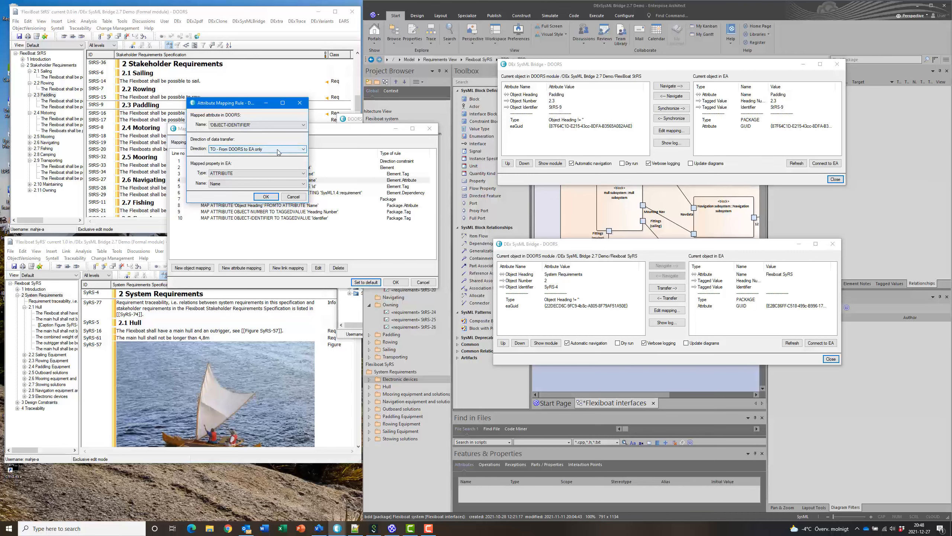
pyautogui.click(296, 198)
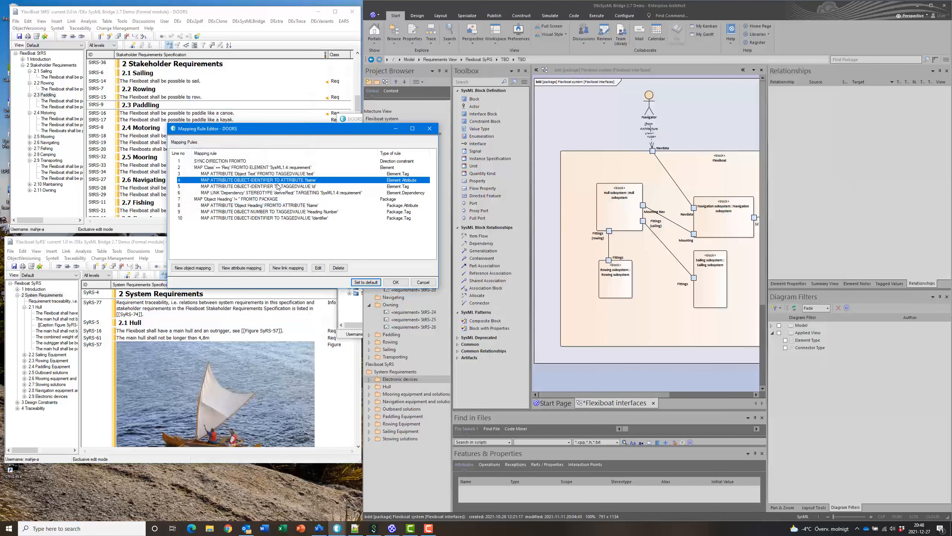
# Inspect the link mapping rule for Dependency connectors with the deriveReqt stereotype, and close the mapping editor without saving
pyautogui.click(245, 193)
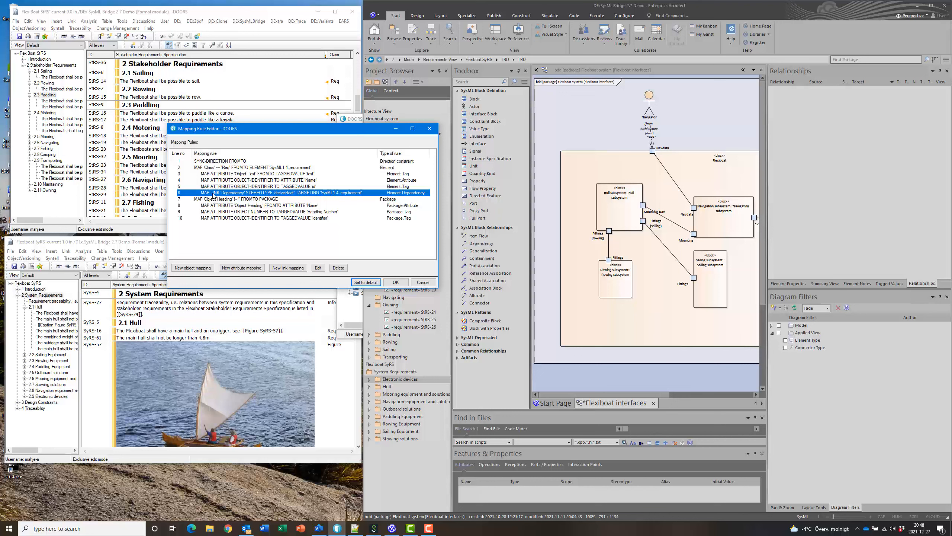
pyautogui.doubleClick(213, 193)
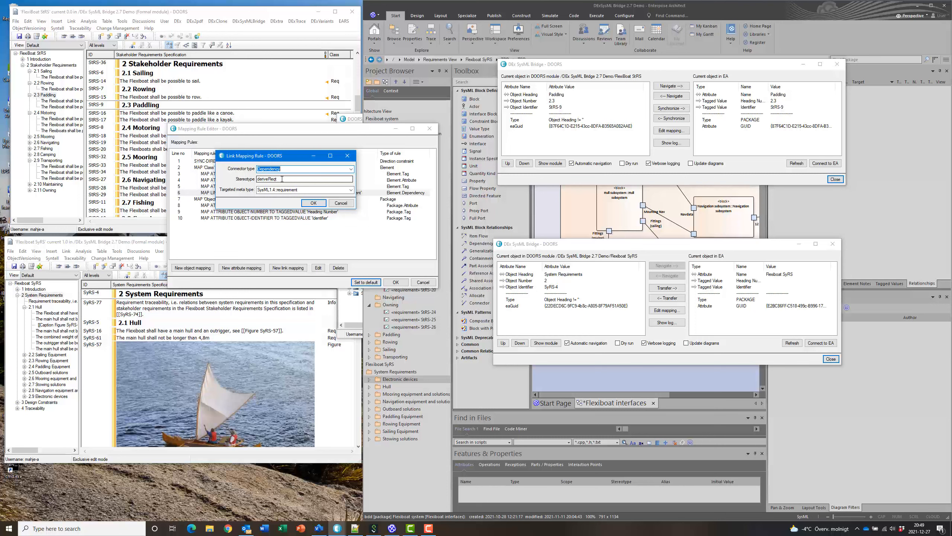
pyautogui.click(335, 204)
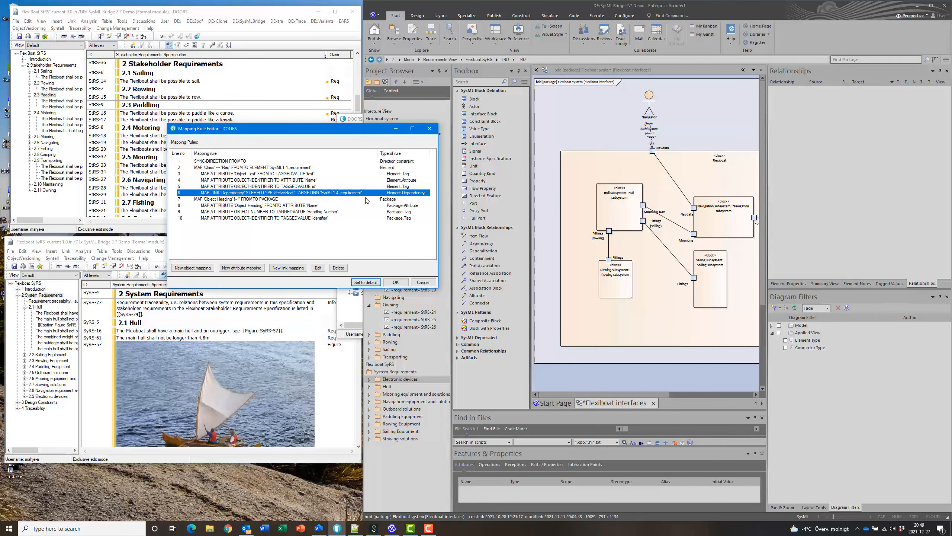
pyautogui.click(423, 282)
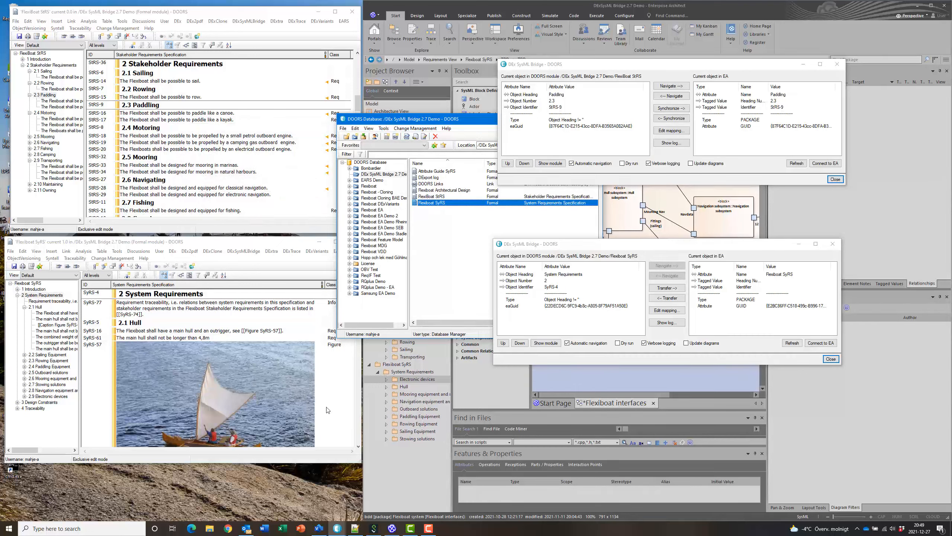
# Navigate automatically from requirement SyRS-43 about the combined hull and outrigger weight in DOORS to its EA counterpart
pyautogui.click(356, 411)
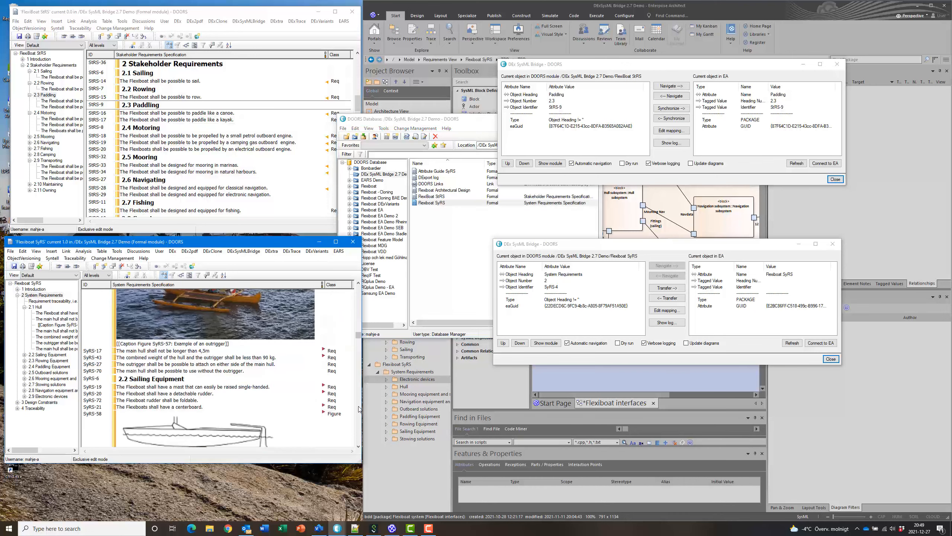
pyautogui.click(130, 359)
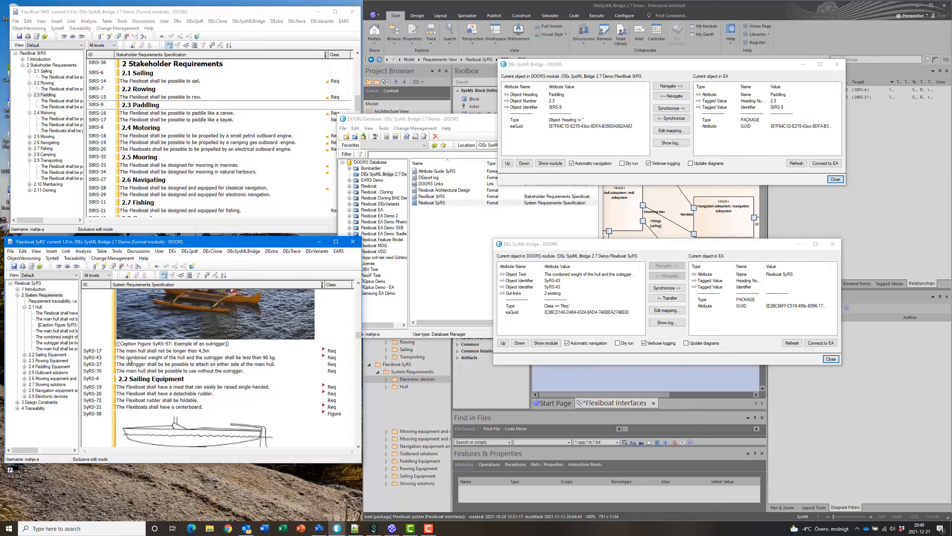
# Minimize both DEx SysML Bridge windows and examine the two Dependency relationships of SyRS-43 in Enterprise Architect
pyautogui.click(456, 6)
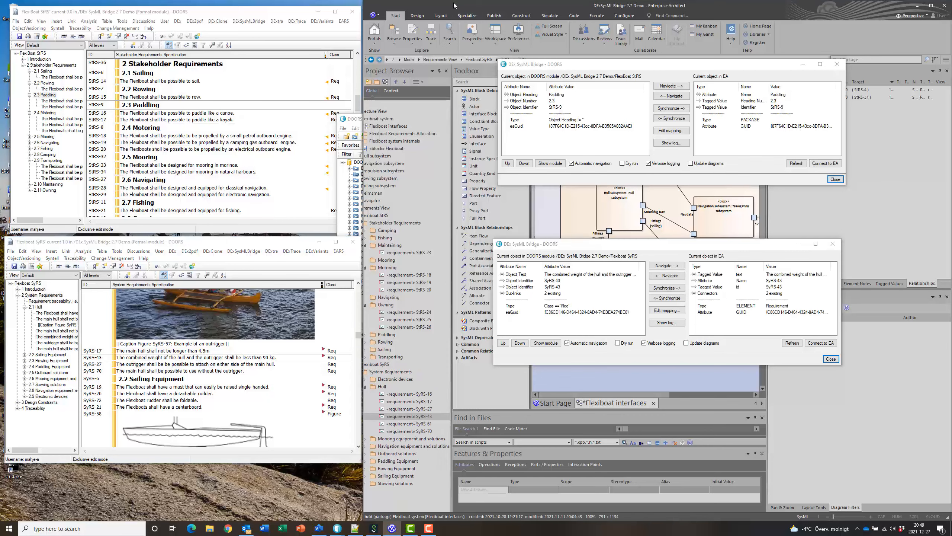
pyautogui.click(799, 245)
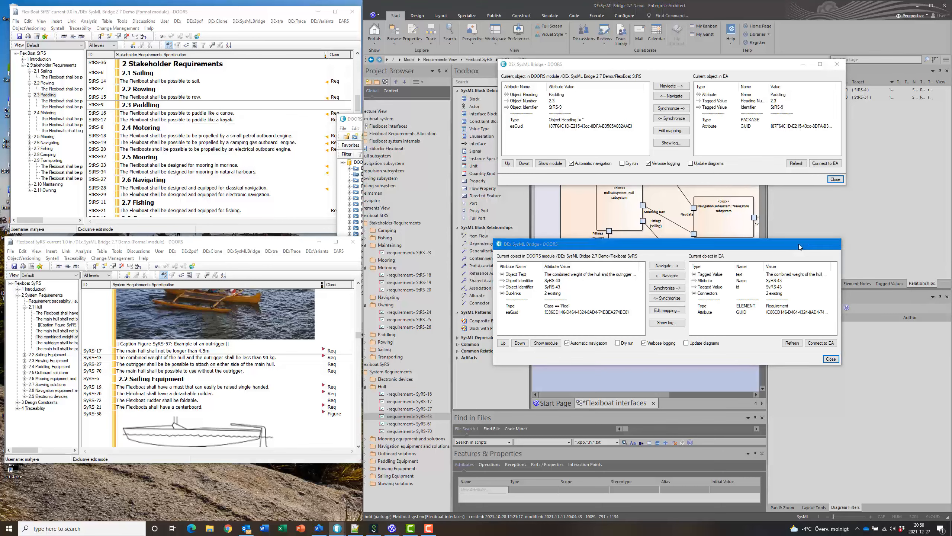
pyautogui.click(803, 64)
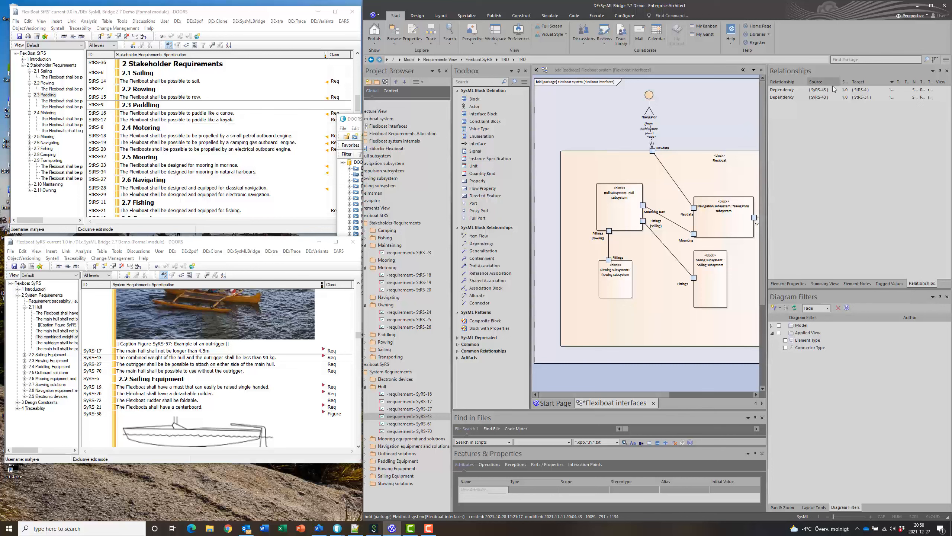
pyautogui.click(781, 91)
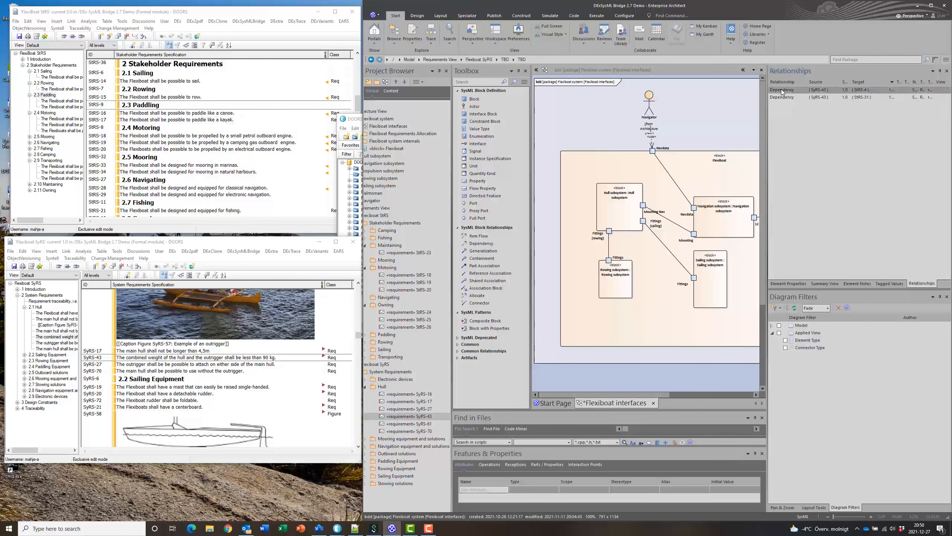
pyautogui.click(857, 97)
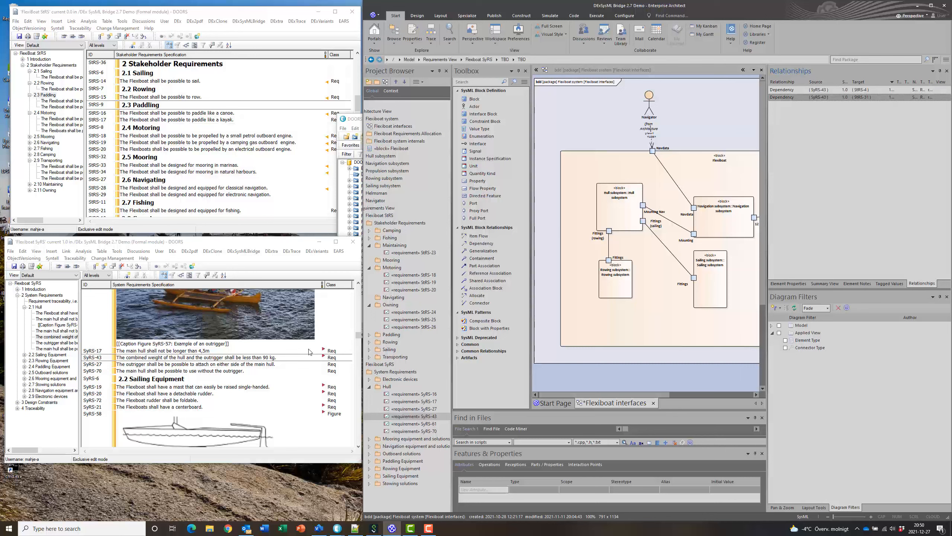
# Check the outgoing links of requirement SyRS-43 to the Flexiboat StRS module in DOORS
pyautogui.rightClick(324, 357)
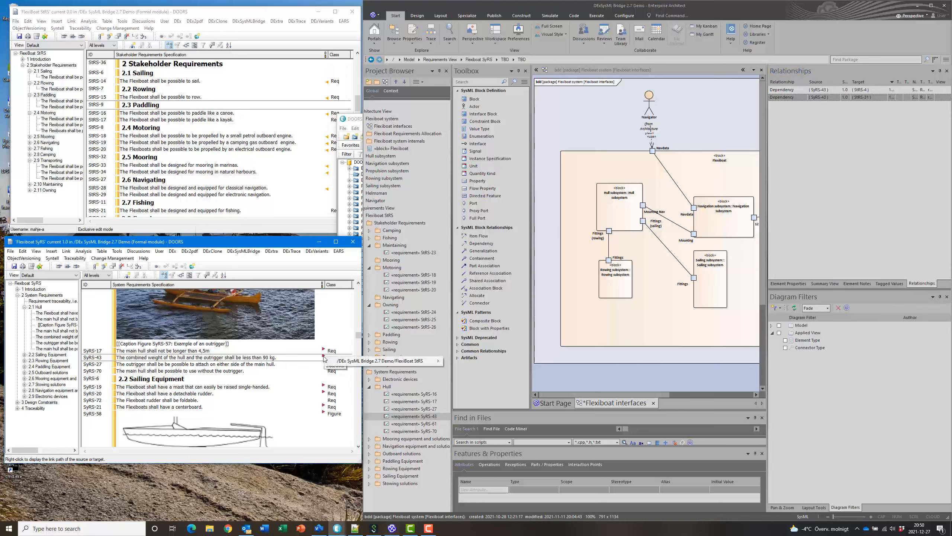
pyautogui.moveTo(342, 362)
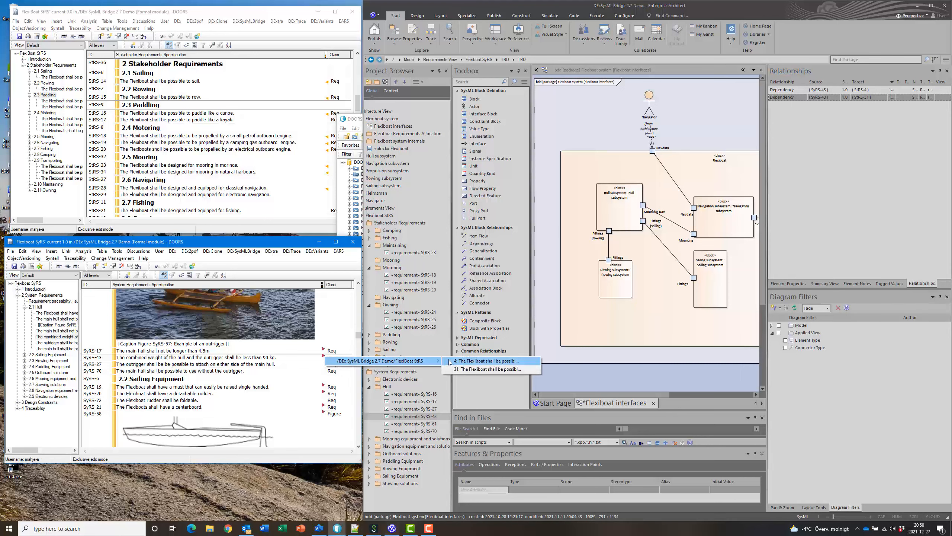
pyautogui.click(485, 369)
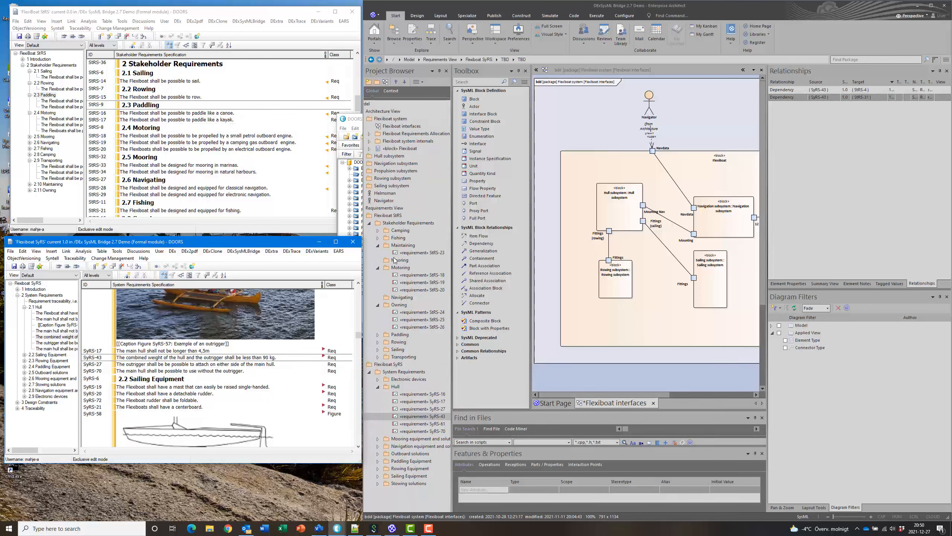
# Create a SysML requirement diagram named Flexiboat SyRS in the Flexiboat SyRS package of Enterprise Architect
pyautogui.hscroll(-2, 407, 210)
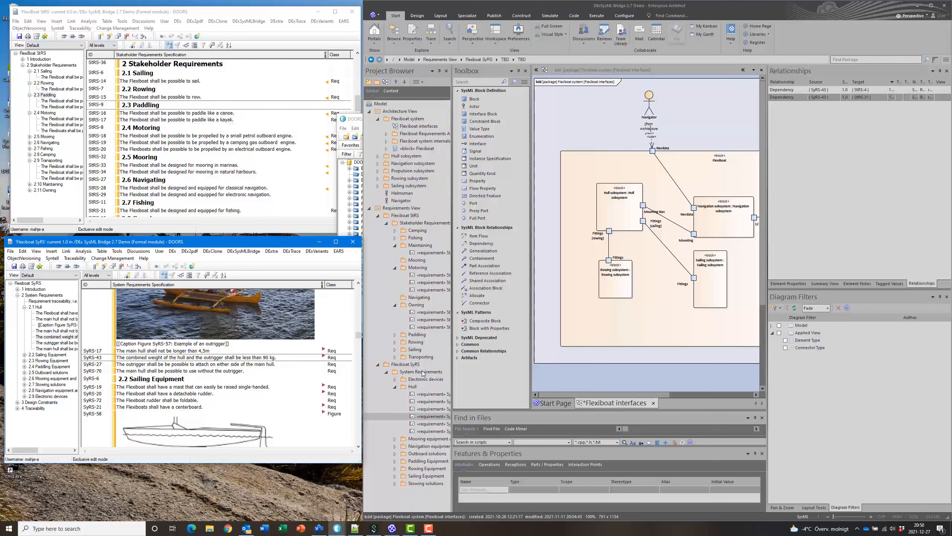
pyautogui.click(412, 365)
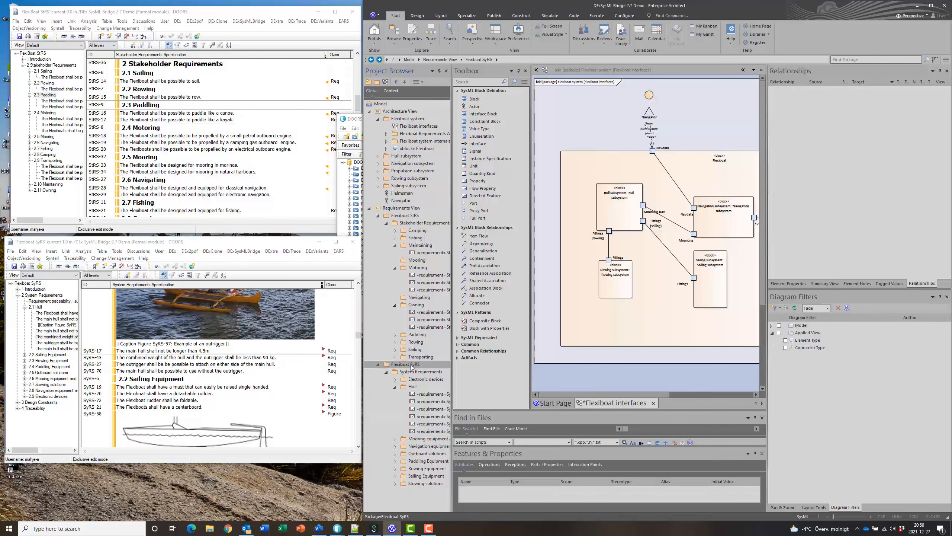
pyautogui.rightClick(412, 366)
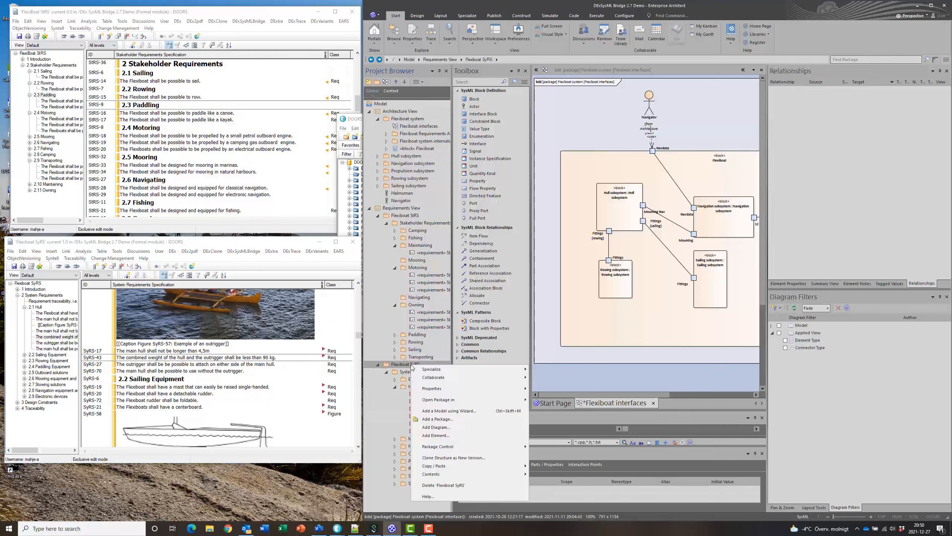
pyautogui.click(454, 427)
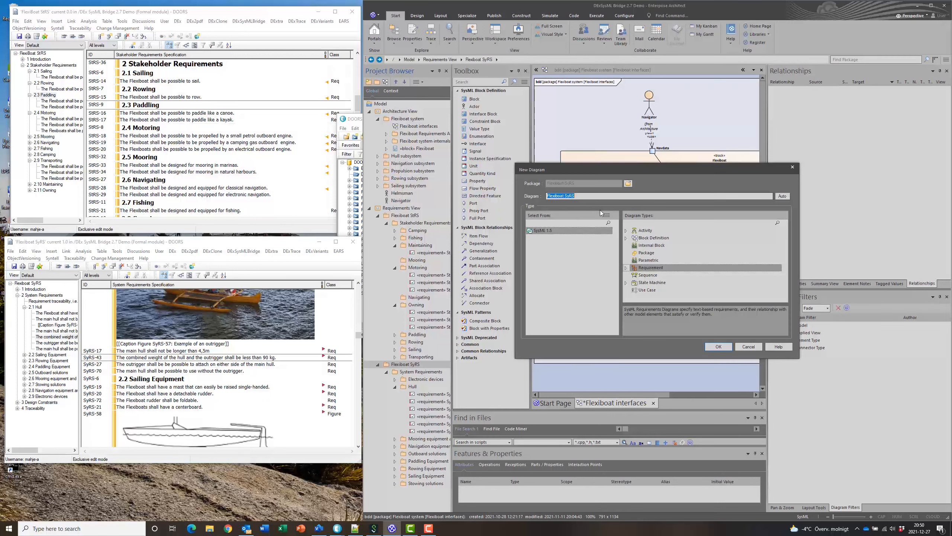
pyautogui.click(718, 347)
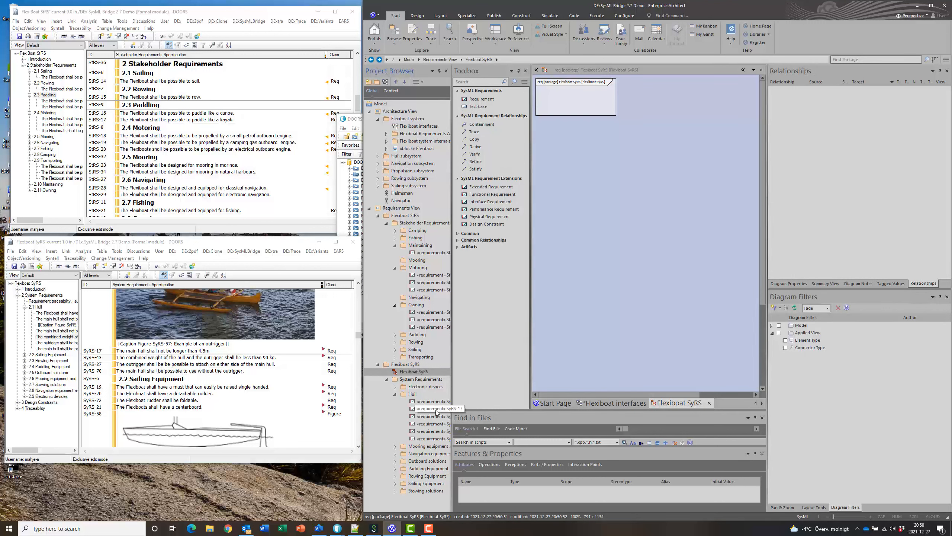
# Place requirement SyRS-43 from the Hull package on the new diagram as a link
pyautogui.click(427, 423)
pyautogui.moveTo(427, 426); pyautogui.dragTo(577, 107)
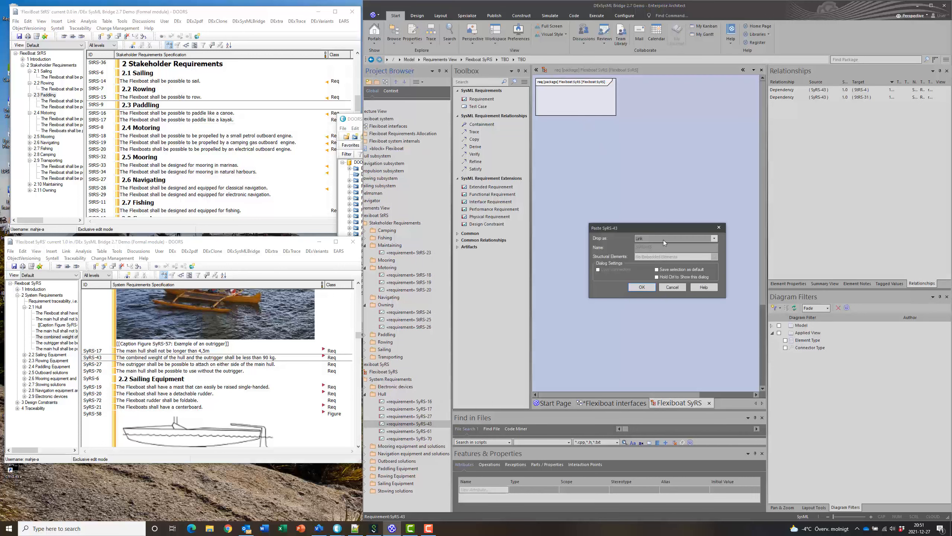
pyautogui.click(645, 285)
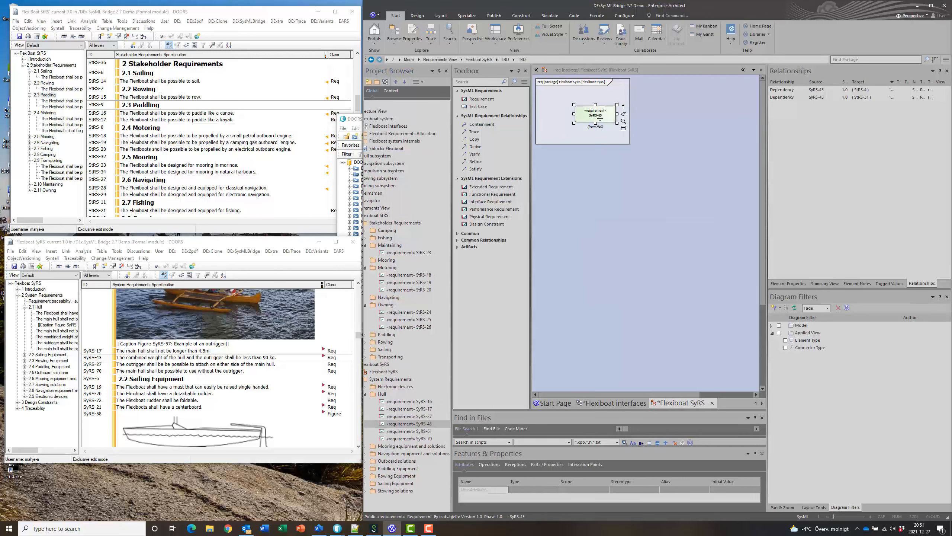
# Enable the Tags compartment for the diagram's elements and reposition SyRS-43 slightly lower in the frame
pyautogui.rightClick(563, 110)
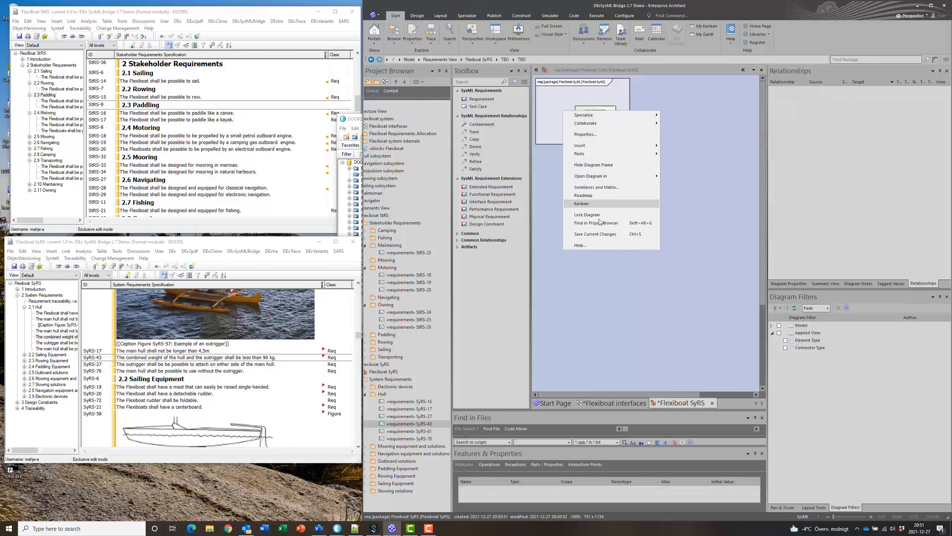
pyautogui.click(588, 135)
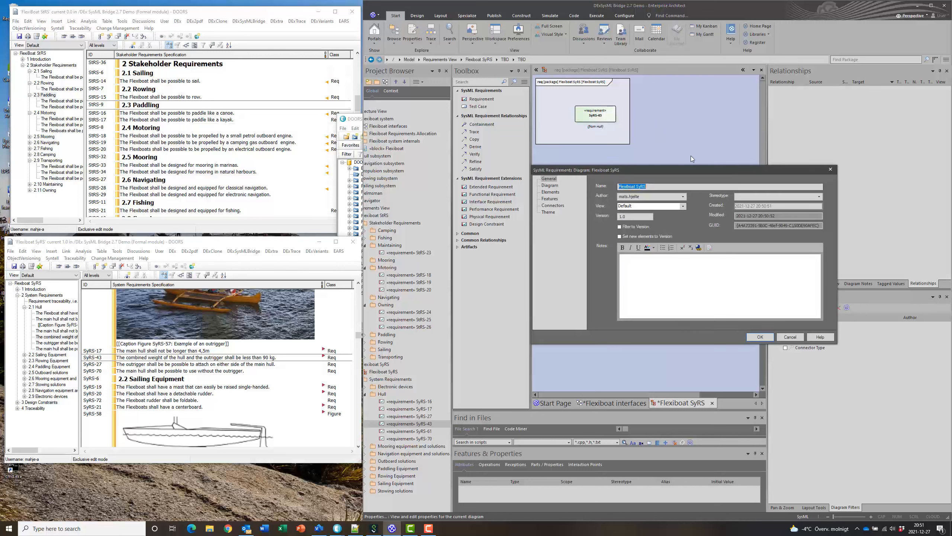
pyautogui.click(551, 192)
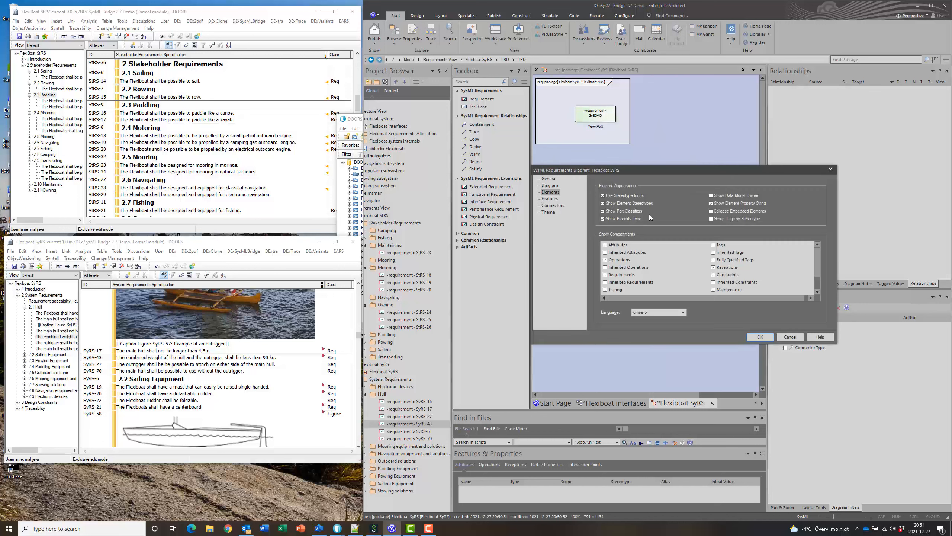
pyautogui.click(713, 245)
pyautogui.click(760, 337)
pyautogui.moveTo(593, 142); pyautogui.dragTo(590, 147)
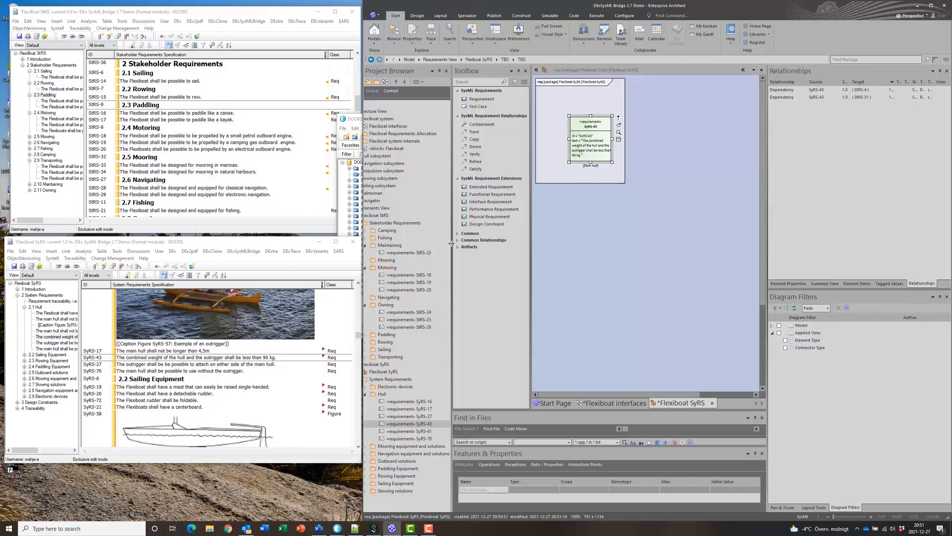
# Locate StRS-4 through SyRS-43's outgoing link in DOORS and add it to the diagram as a link, with SyRS-43 moved below it
pyautogui.rightClick(324, 358)
pyautogui.moveTo(368, 361)
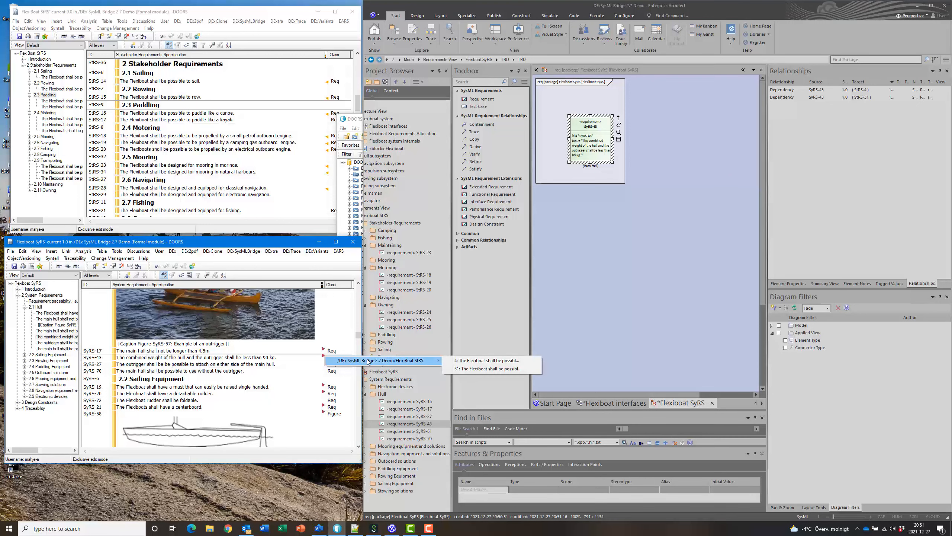
pyautogui.click(486, 361)
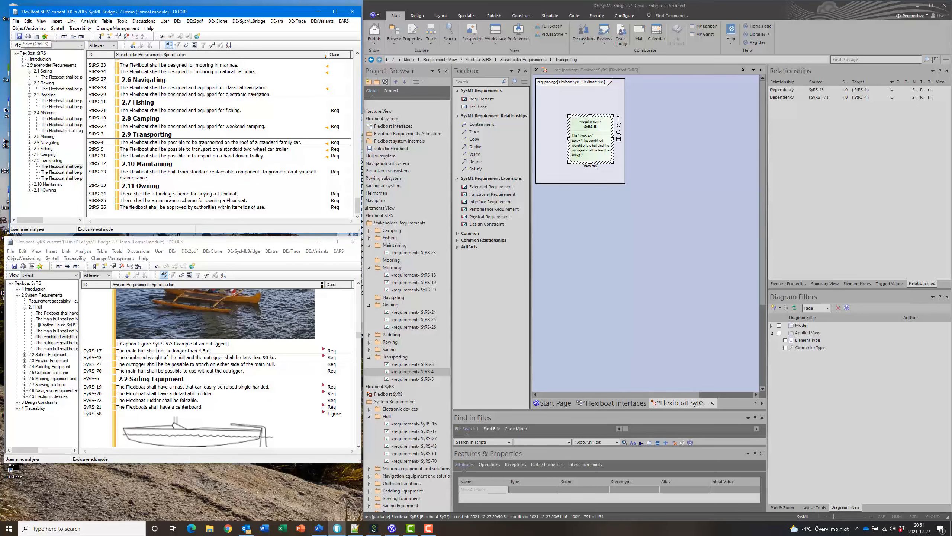
pyautogui.hscroll(-3, 374, 192)
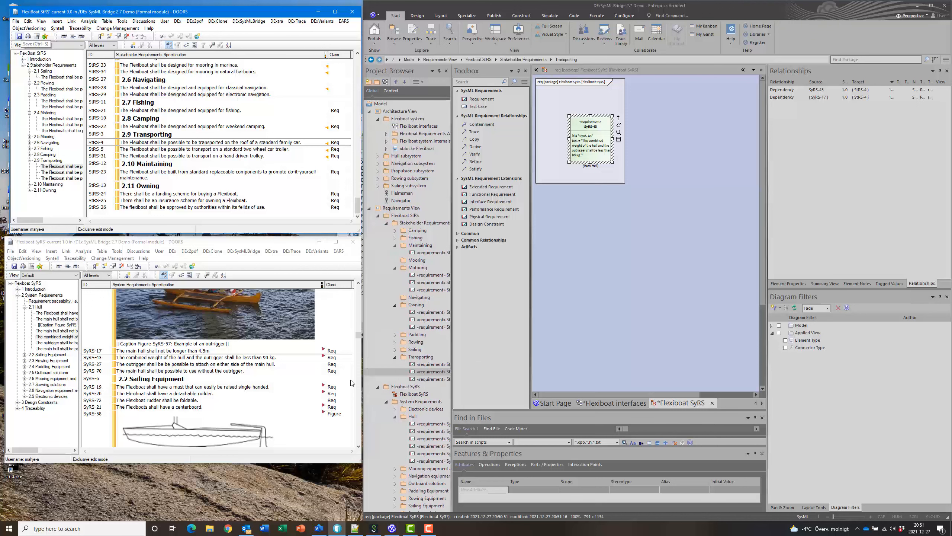
pyautogui.click(421, 375)
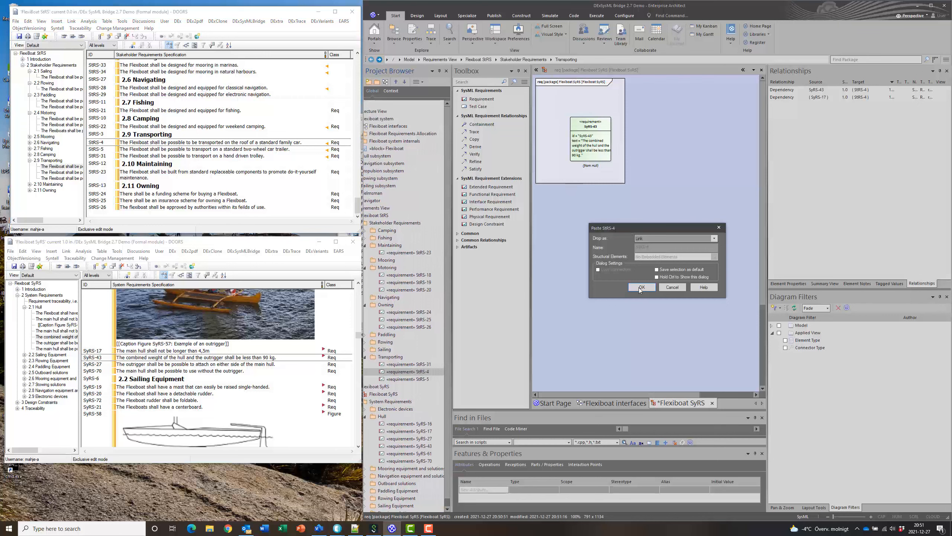
pyautogui.click(640, 287)
pyautogui.moveTo(610, 145); pyautogui.dragTo(618, 198)
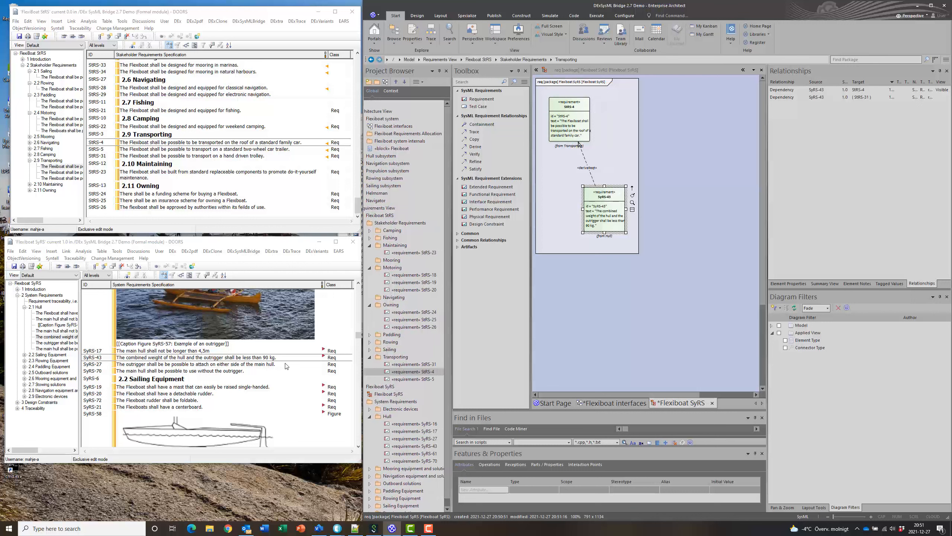
# Locate StRS-31 through SyRS-43's other outgoing link in DOORS and add it to the diagram as a link, beside StRS-4
pyautogui.rightClick(325, 359)
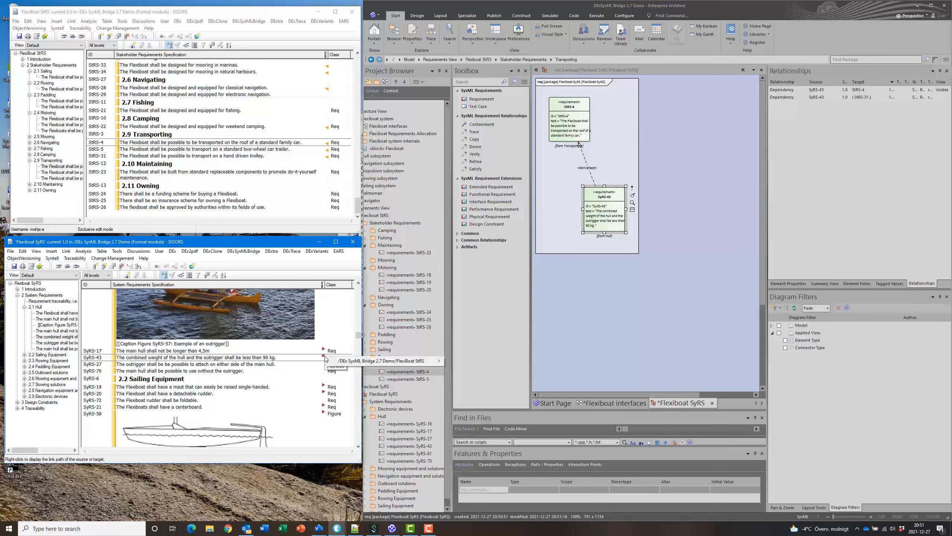
pyautogui.moveTo(439, 361)
pyautogui.click(466, 369)
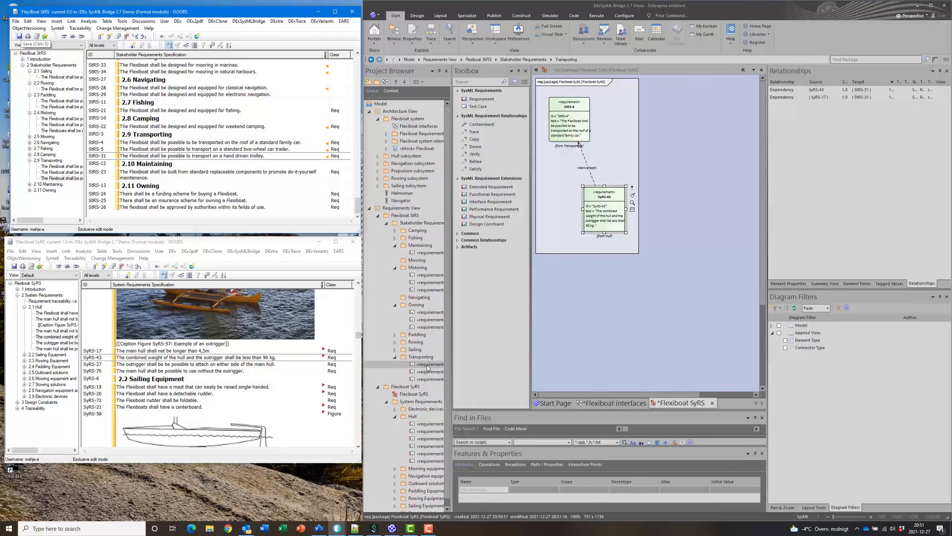
pyautogui.moveTo(427, 368); pyautogui.dragTo(561, 242)
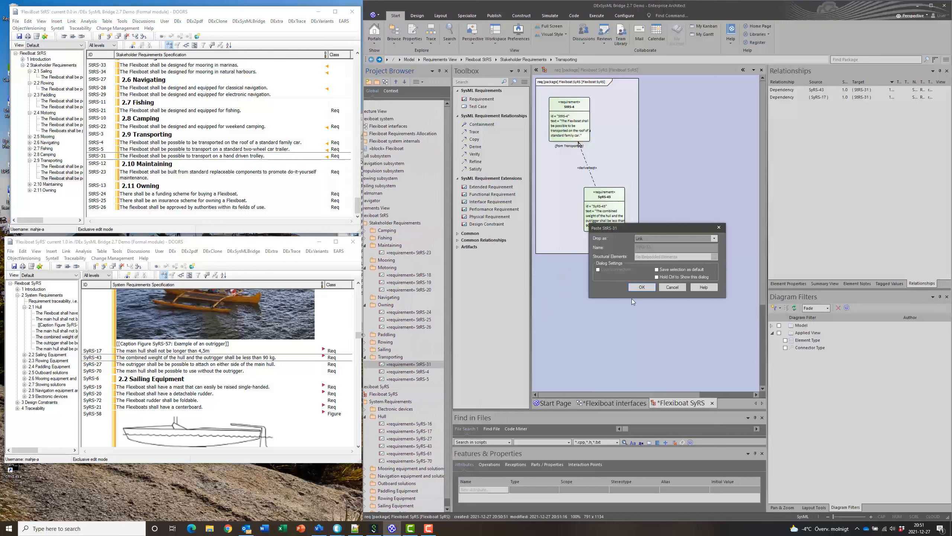
pyautogui.click(632, 286)
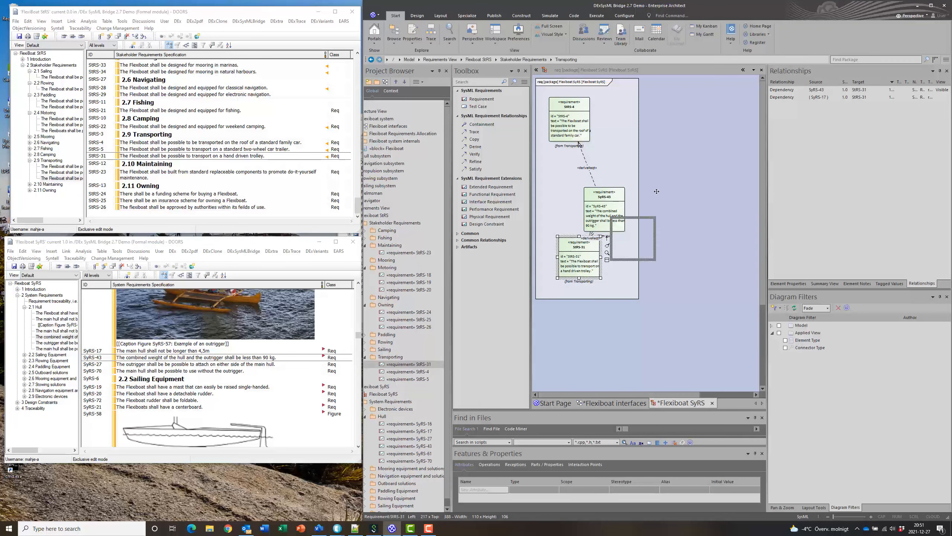
pyautogui.moveTo(657, 191); pyautogui.dragTo(637, 108)
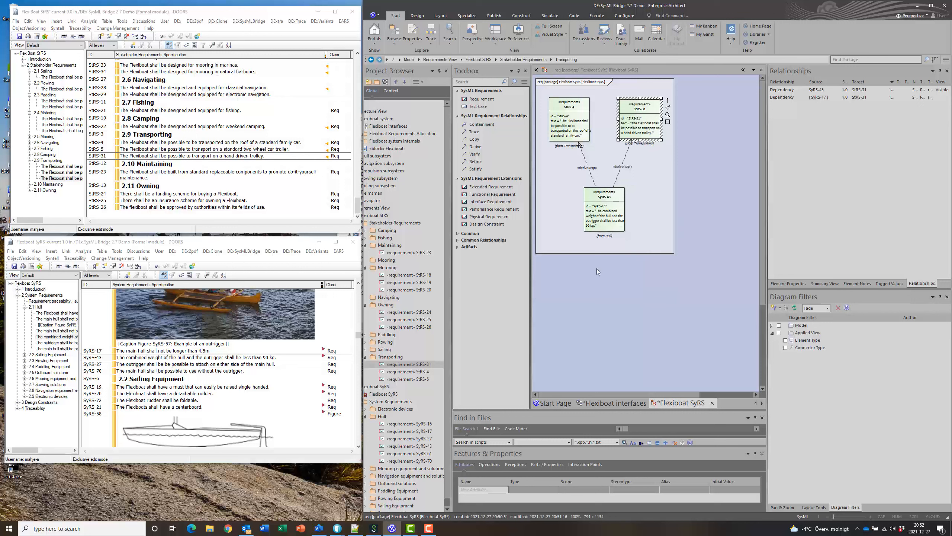
pyautogui.click(659, 222)
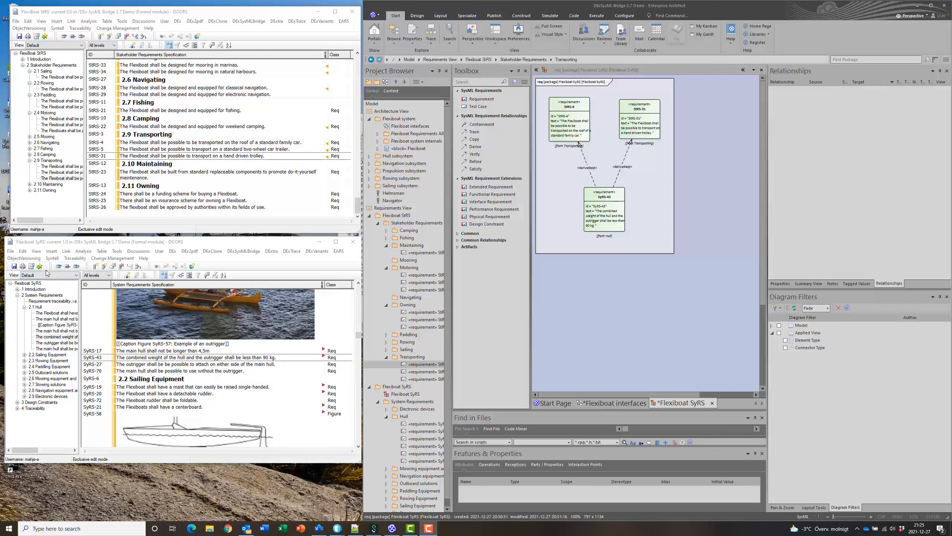
# Inspect the linksets in the DOORS properties of the Flexiboat SyRS module, widening the Target Module column to read the full paths
pyautogui.click(32, 269)
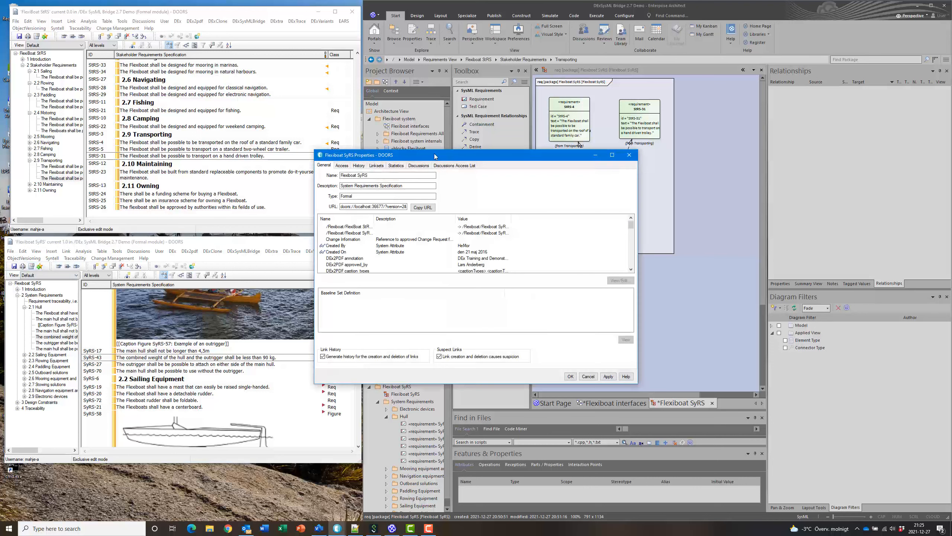
pyautogui.moveTo(433, 151); pyautogui.dragTo(258, 146)
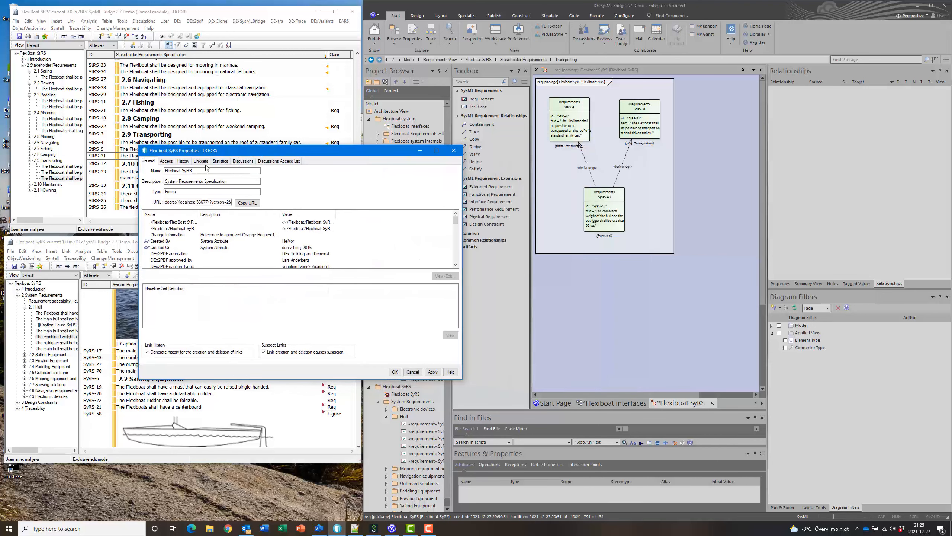
pyautogui.click(201, 162)
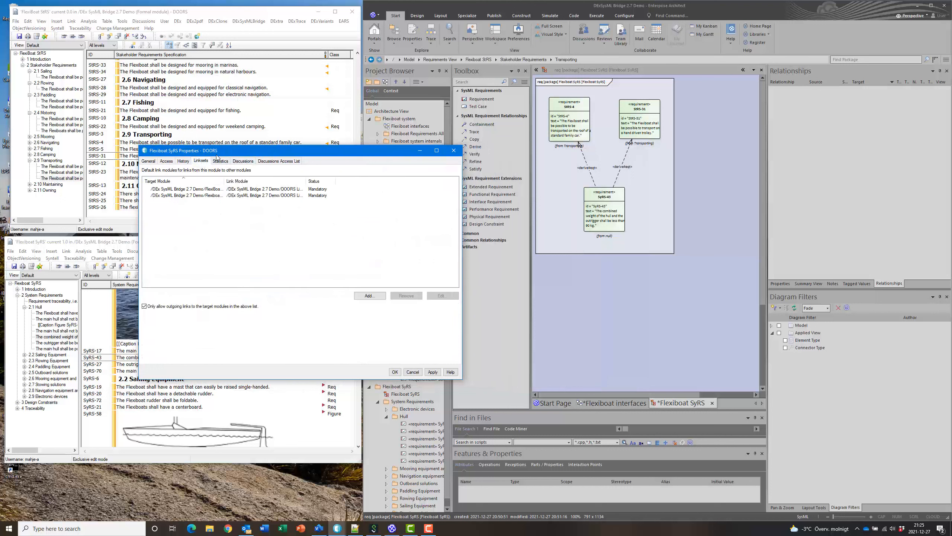
pyautogui.click(203, 189)
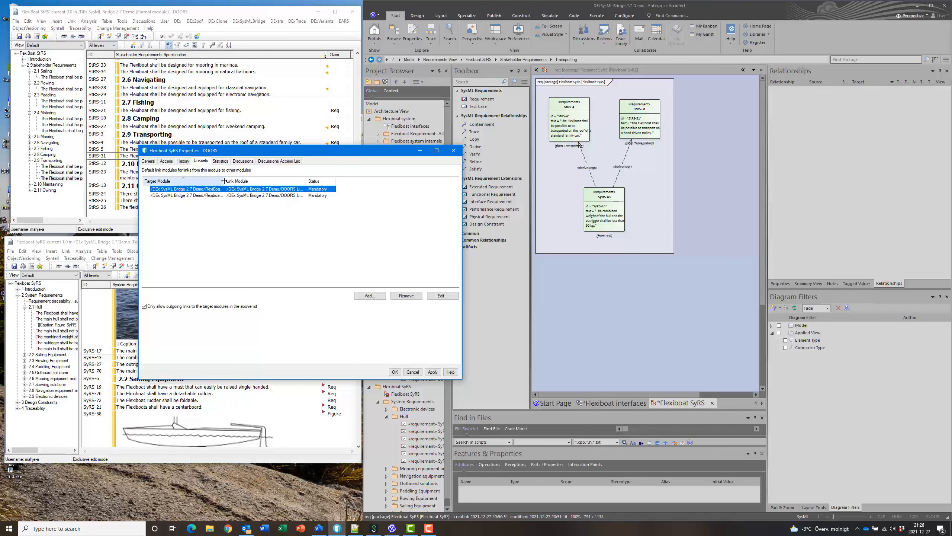
pyautogui.moveTo(224, 181); pyautogui.dragTo(241, 181)
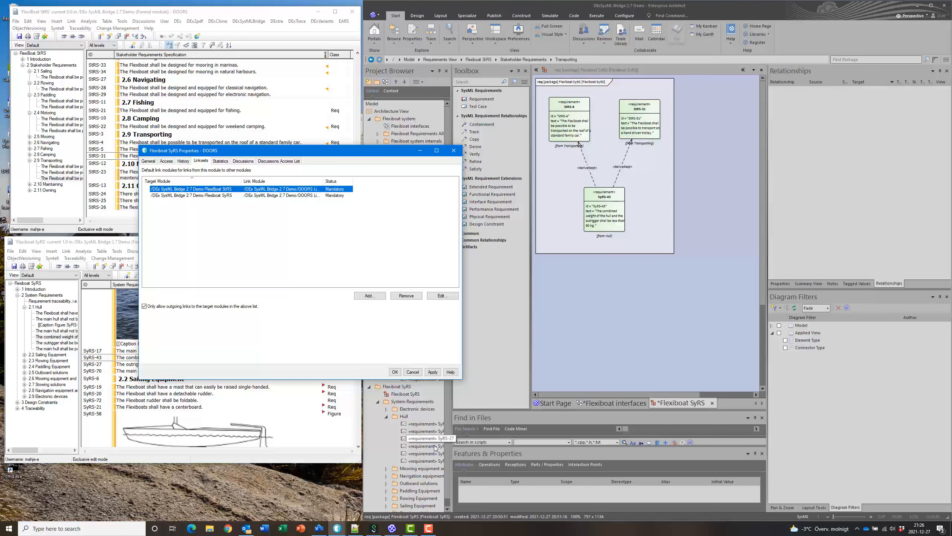
# Close the module properties without changes and bring up the SysML Bridge window for Flexiboat SyRS, placed below the requirement diagram
pyautogui.click(412, 372)
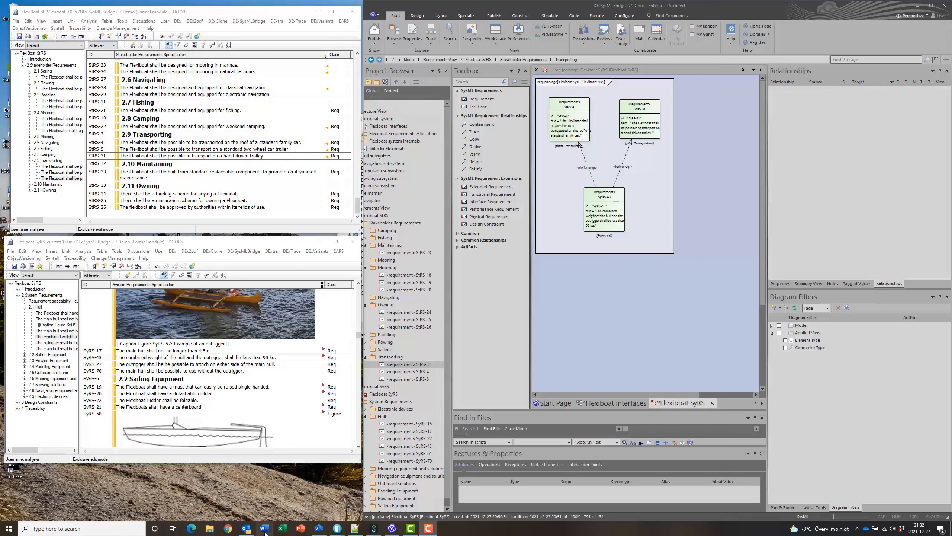
pyautogui.moveTo(343, 530)
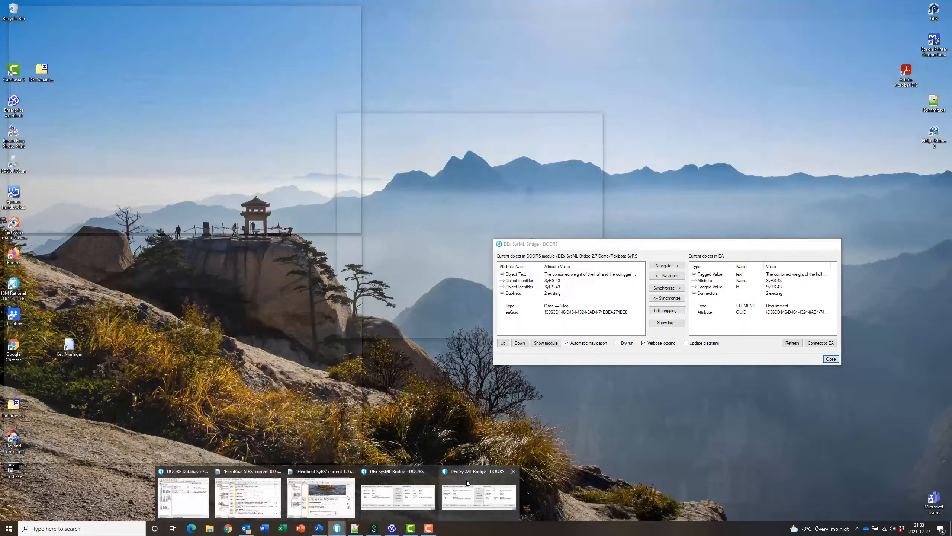
pyautogui.click(467, 480)
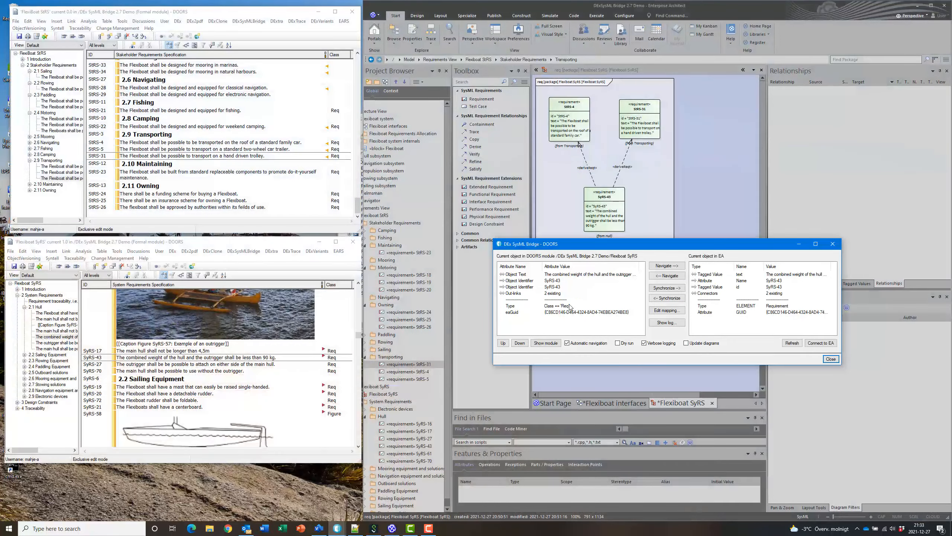
pyautogui.moveTo(644, 242); pyautogui.dragTo(579, 292)
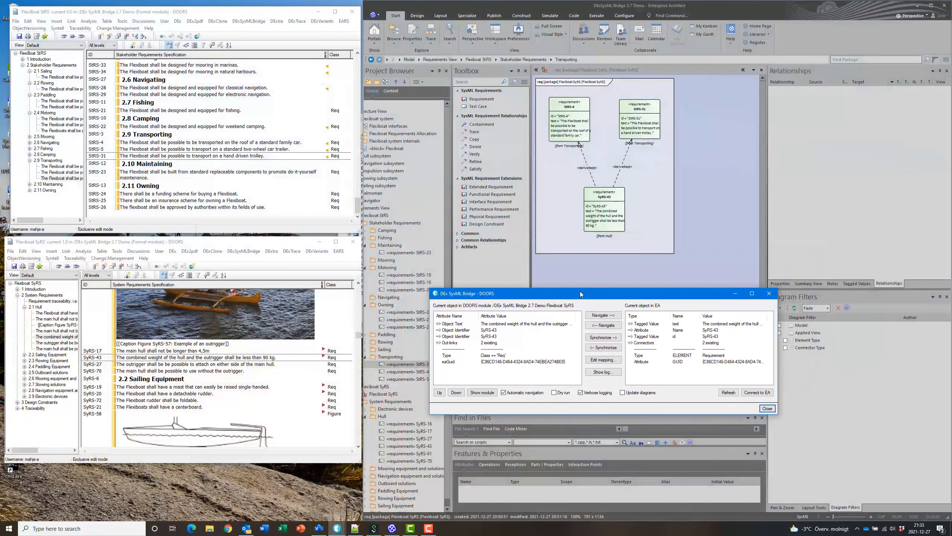
# Change the main hull length limit in SyRS-17's text to 5 m in the Flexiboat SyRS module in DOORS
pyautogui.click(205, 352)
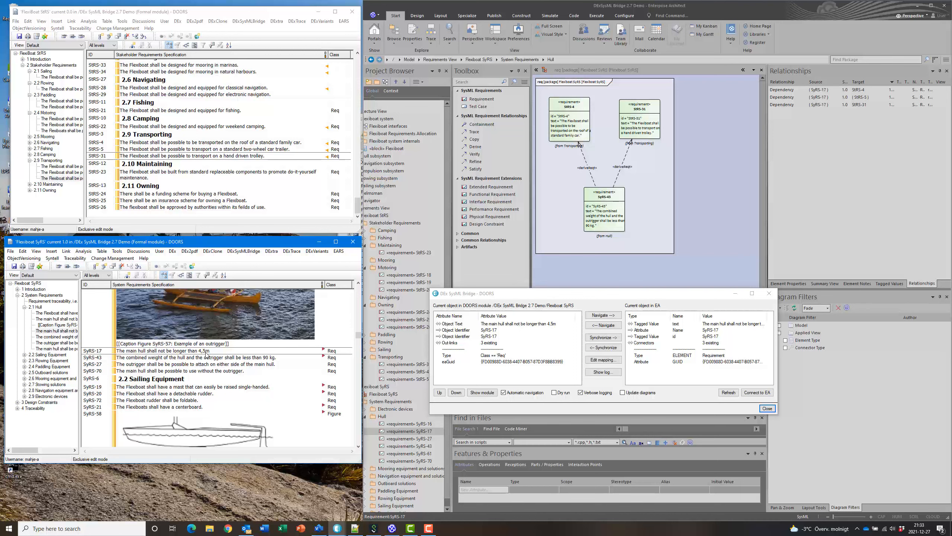
pyautogui.click(207, 352)
pyautogui.press('BackSpace')
pyautogui.press('BackSpace')
pyautogui.press('BackSpace')
pyautogui.press('BackSpace')
pyautogui.write('5')
pyautogui.click(215, 359)
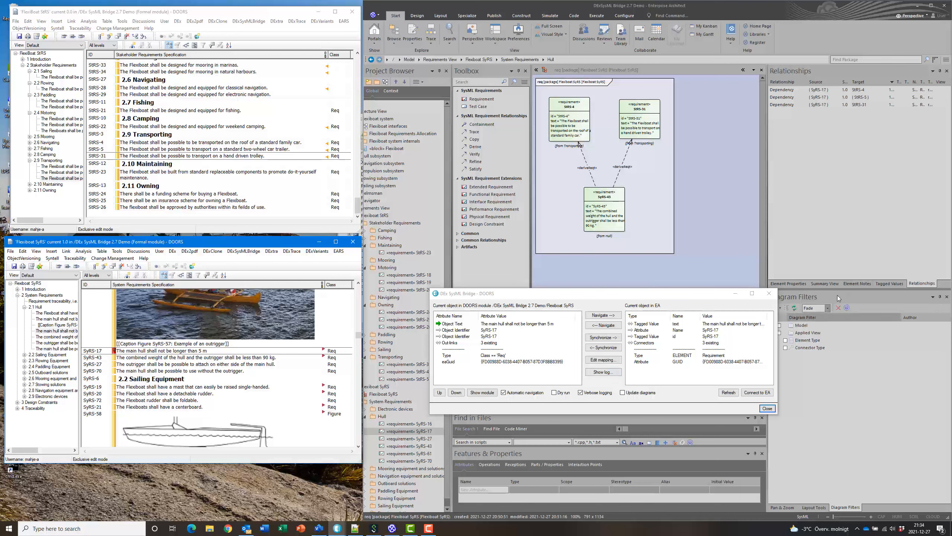
# Inspect the full note of SyRS-17's text tagged value in EA and close it without changes
pyautogui.click(888, 283)
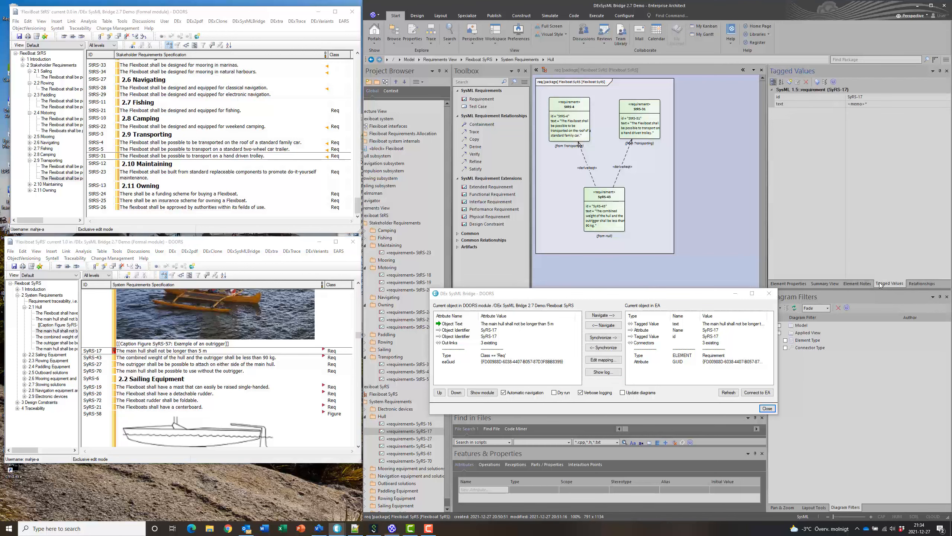
pyautogui.click(879, 105)
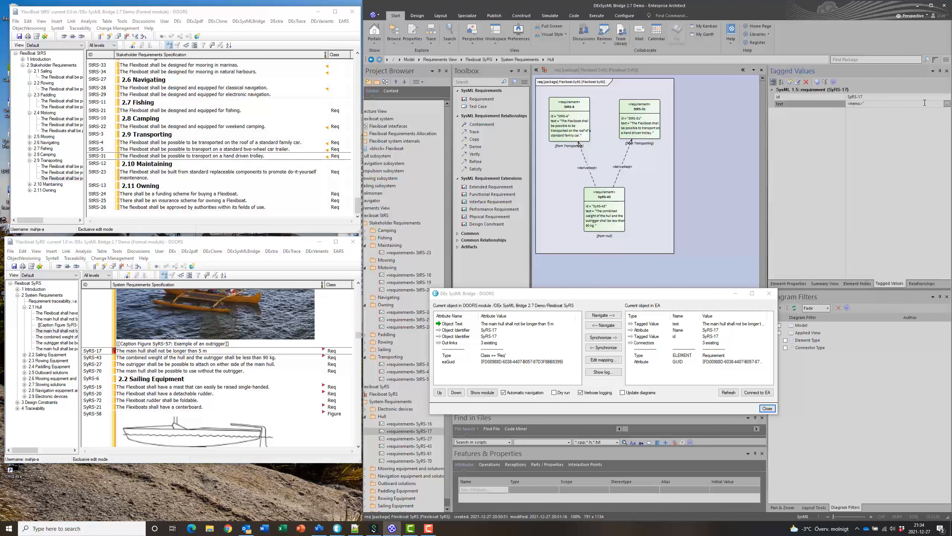
pyautogui.click(947, 104)
pyautogui.click(808, 161)
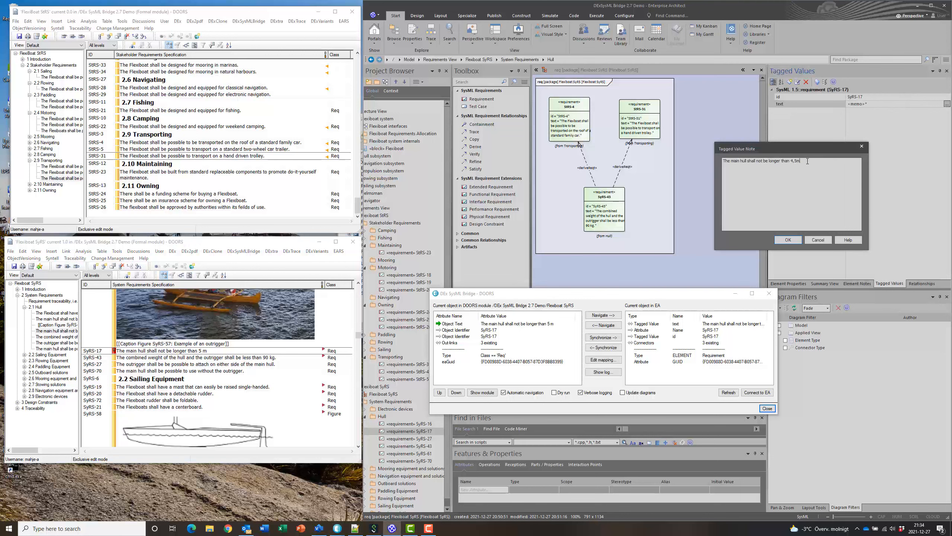
pyautogui.click(822, 240)
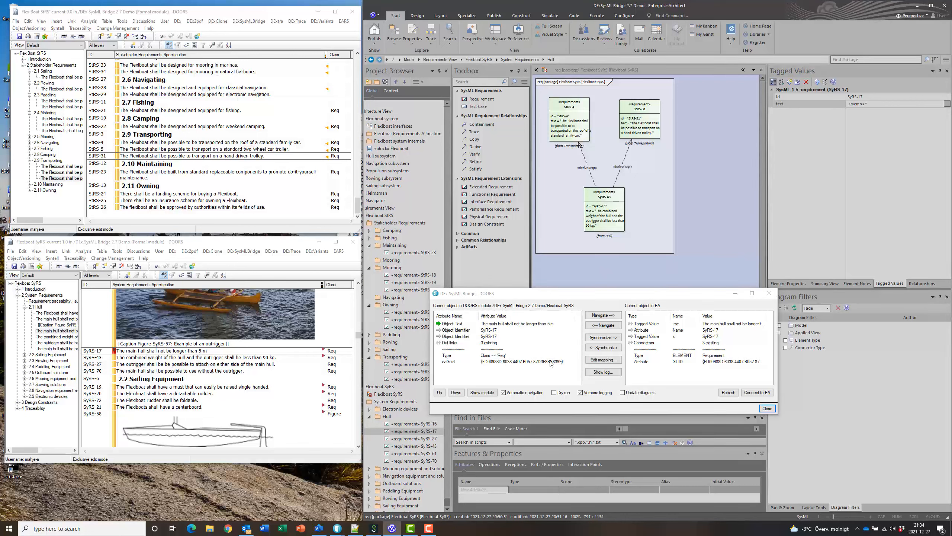
# Synchronize the 2.1 Hull section from DOORS to EA, with the synchronization log cleared and kept in view for the run
pyautogui.click(358, 285)
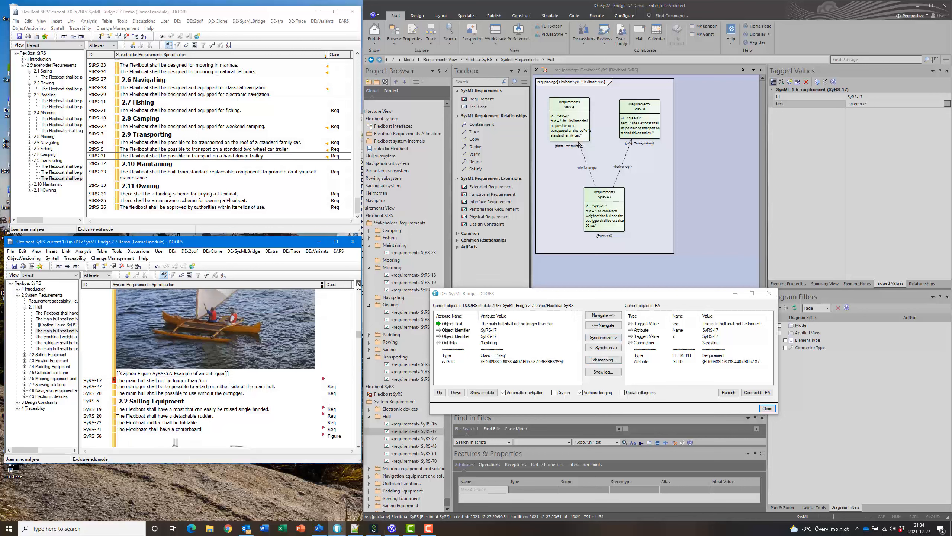
pyautogui.click(358, 285)
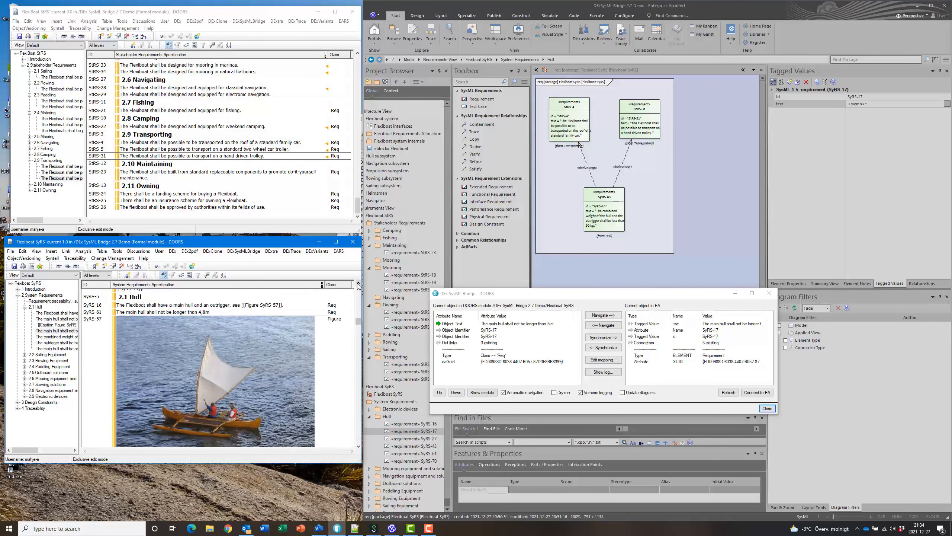
pyautogui.click(156, 299)
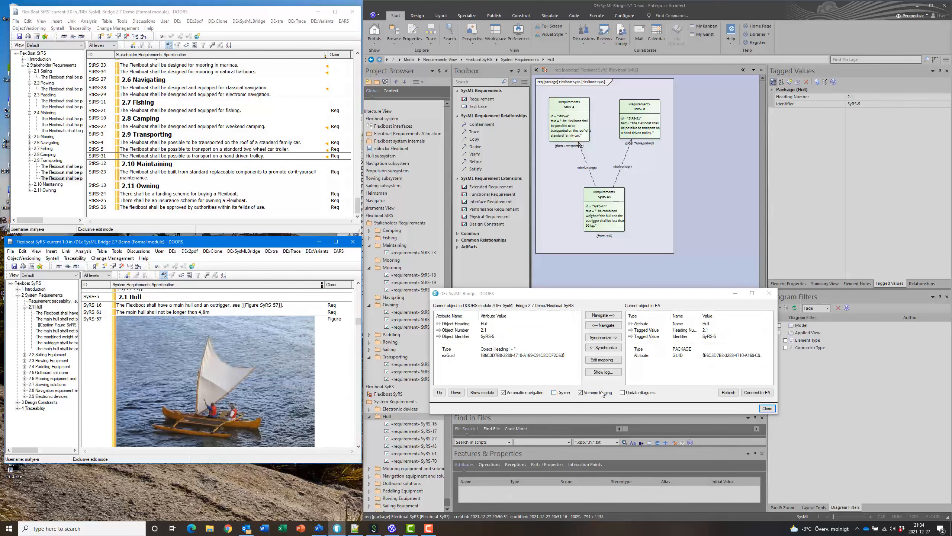
pyautogui.click(603, 372)
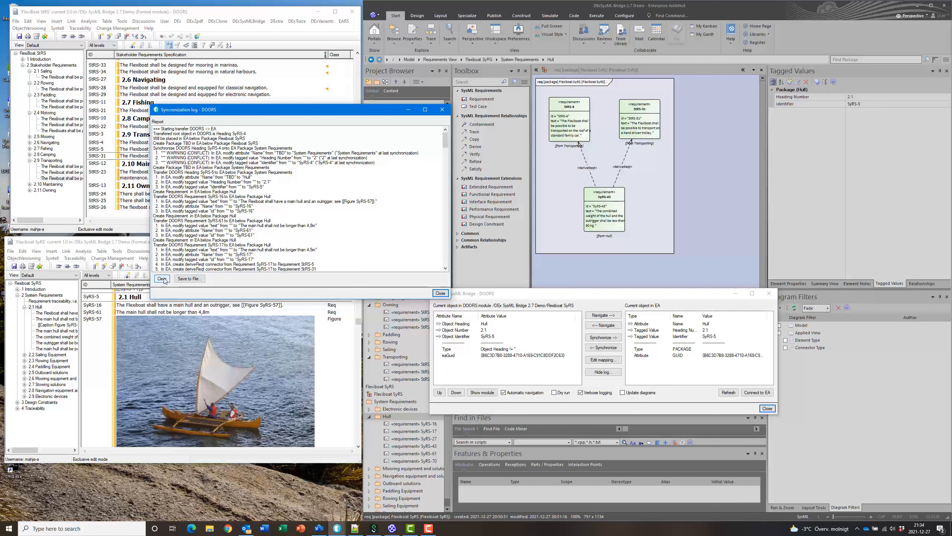
pyautogui.click(162, 280)
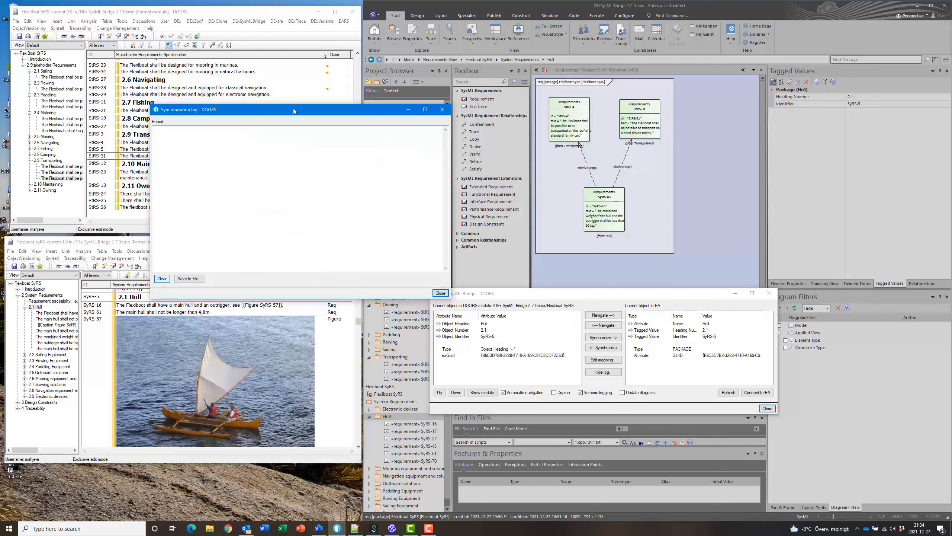
pyautogui.moveTo(270, 112); pyautogui.dragTo(538, 73)
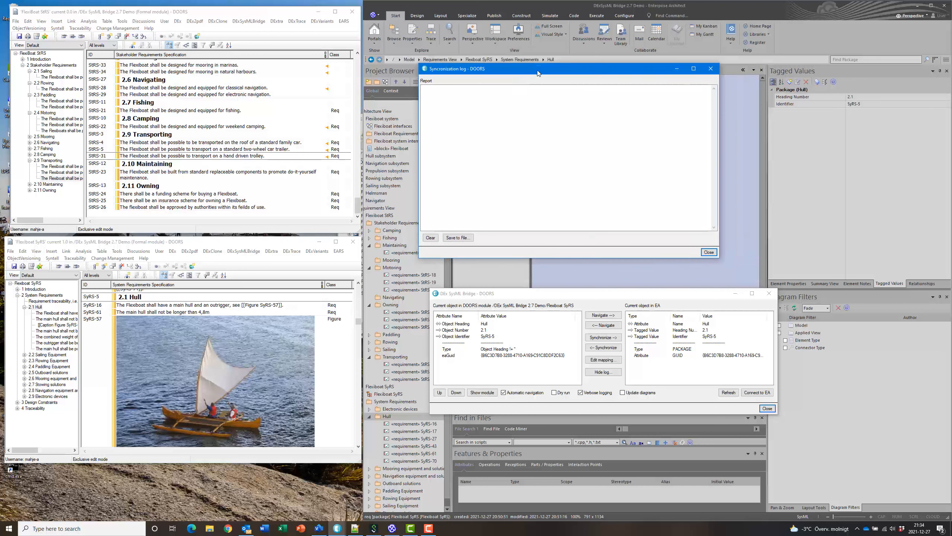
pyautogui.click(606, 337)
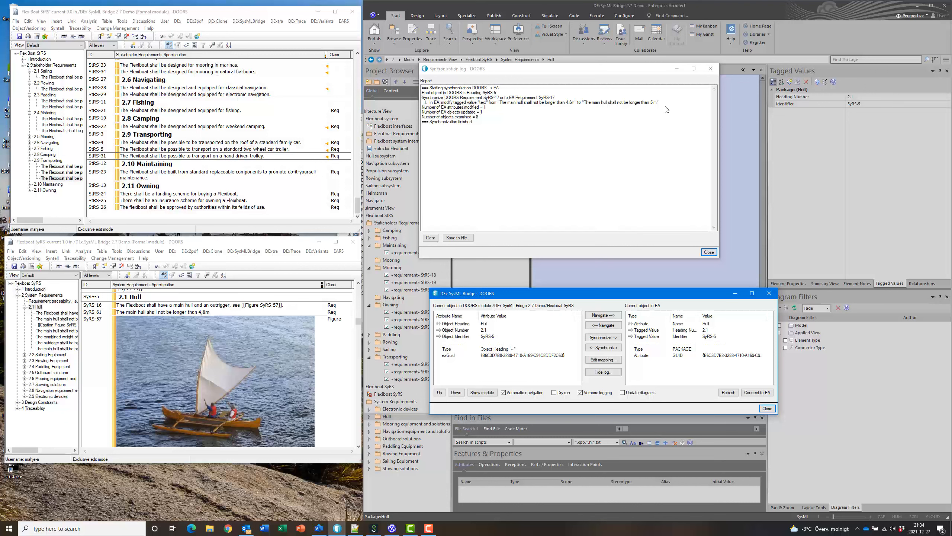
pyautogui.click(710, 252)
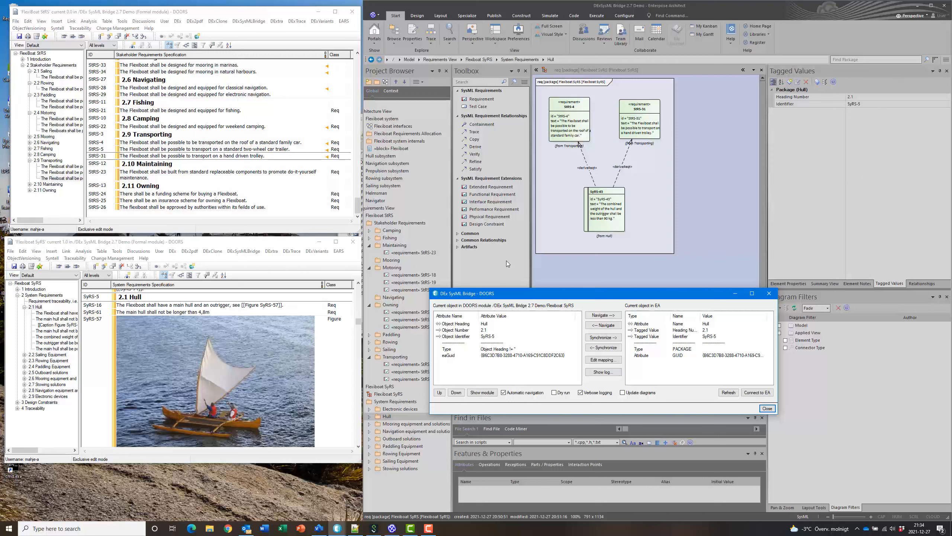
# Check SyRS-17's synchronized text tagged value in EA and close the note without changes
pyautogui.click(359, 421)
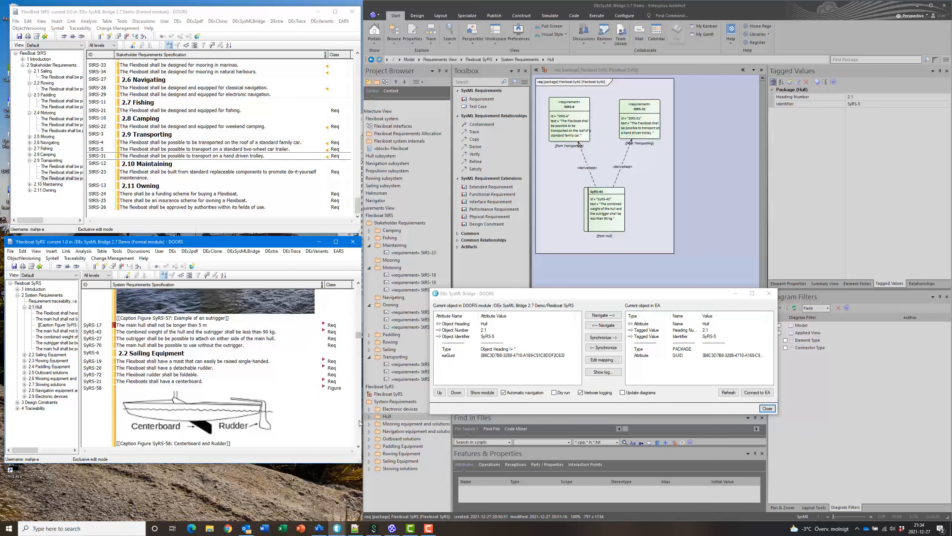
pyautogui.click(214, 327)
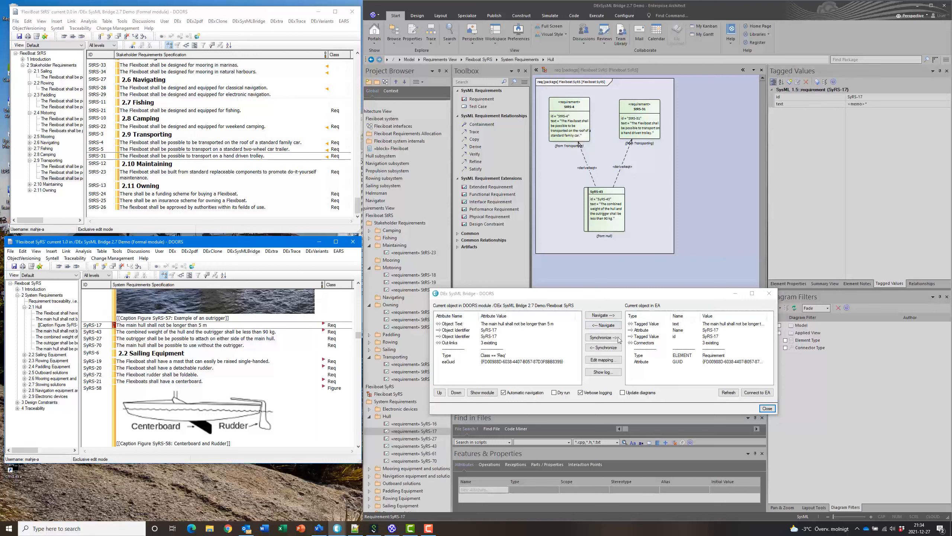
pyautogui.click(888, 104)
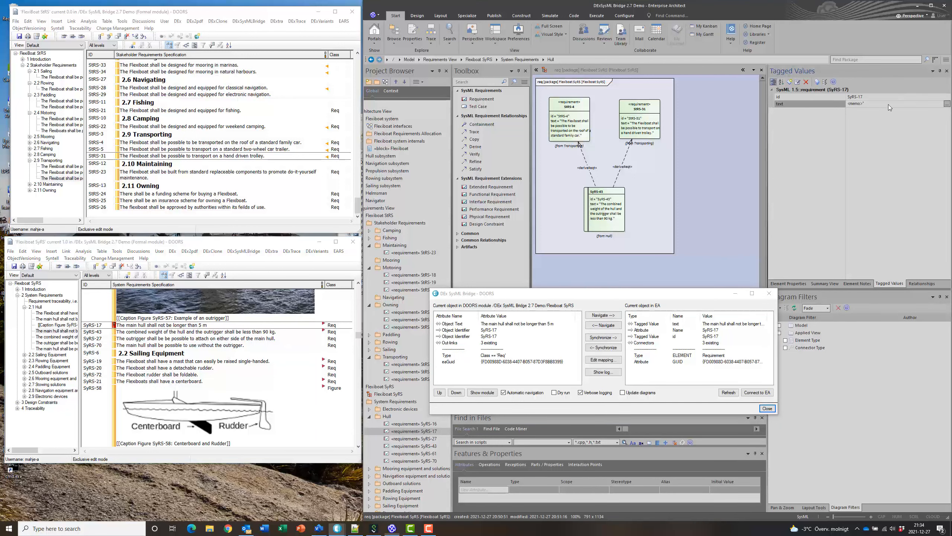
pyautogui.click(947, 105)
pyautogui.click(804, 162)
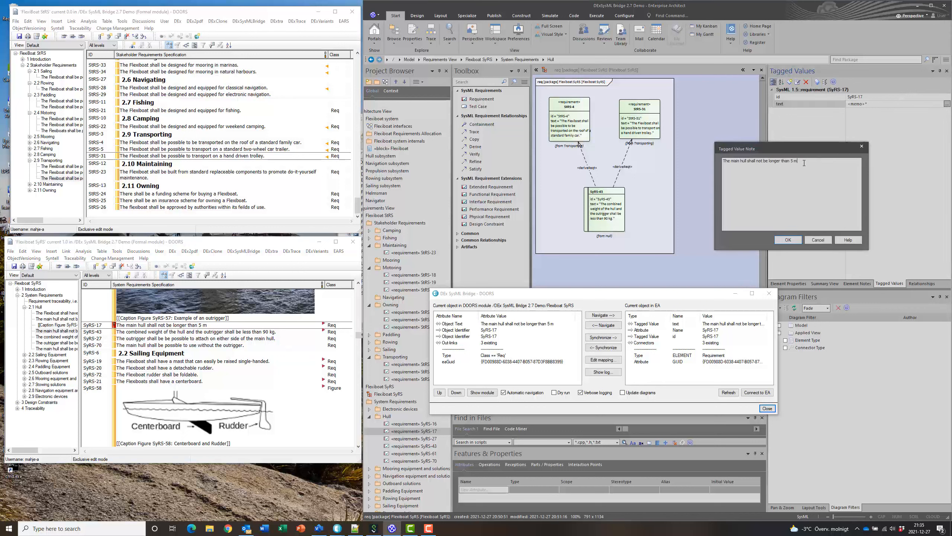
pyautogui.click(820, 241)
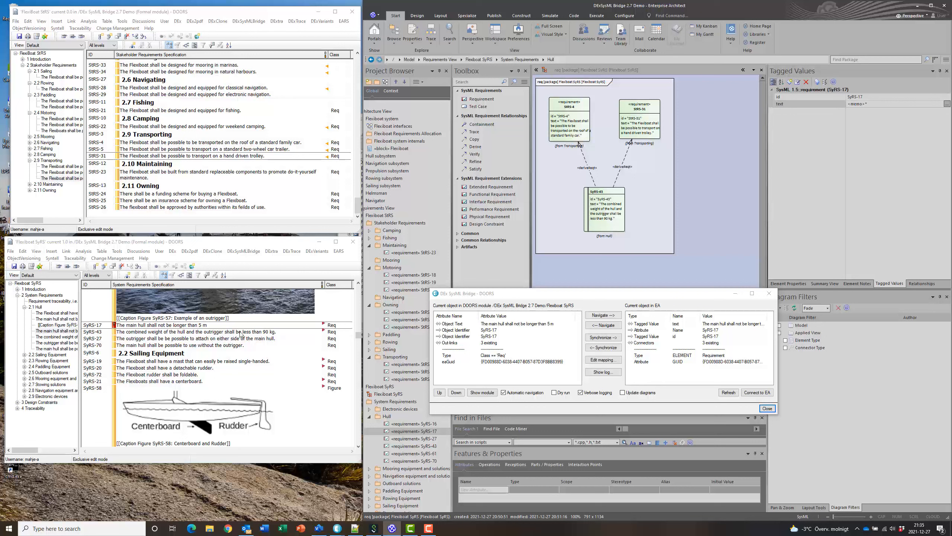
# Give SyRS-17 conflicting hull length limits: 5,5 m in the DOORS text and 4 m in EA's text tagged value
pyautogui.click(202, 329)
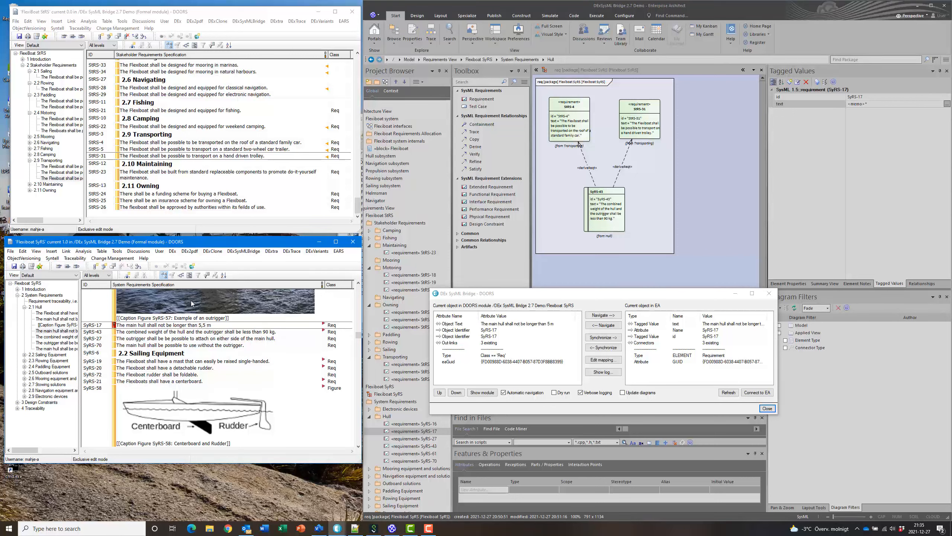
pyautogui.click(201, 331)
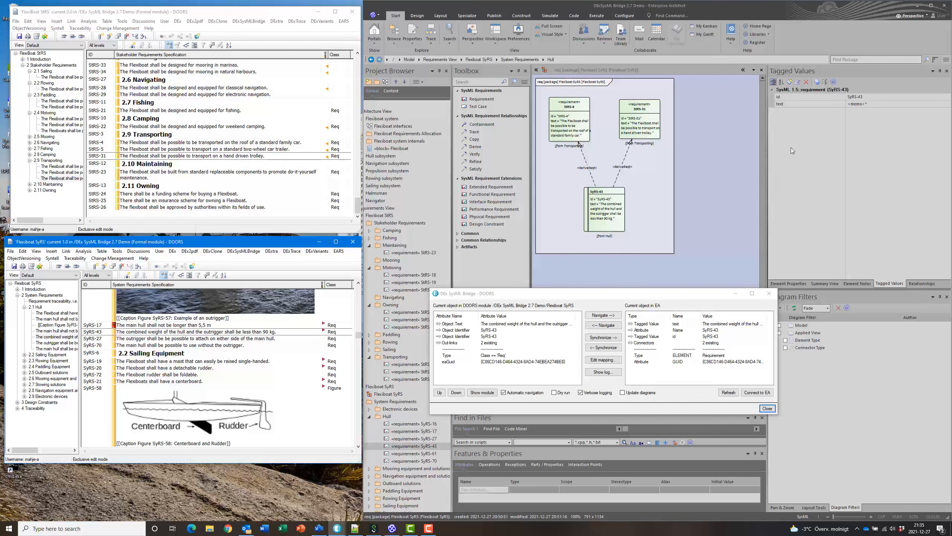
pyautogui.click(248, 325)
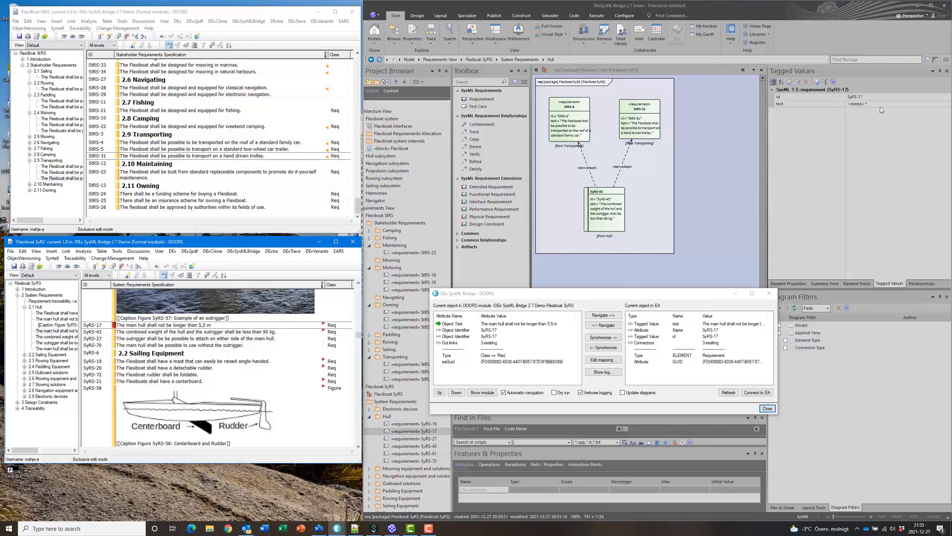
pyautogui.click(890, 104)
pyautogui.click(947, 103)
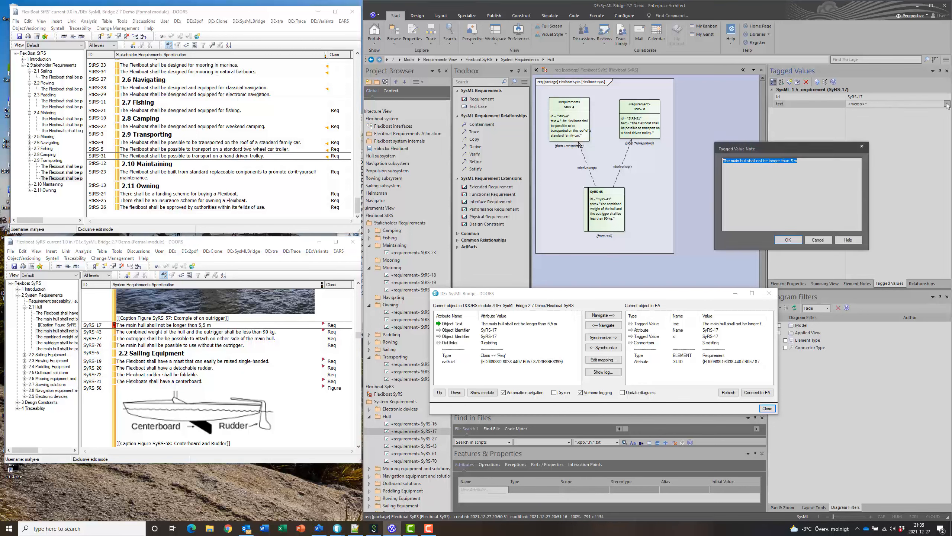
pyautogui.click(792, 161)
pyautogui.click(787, 239)
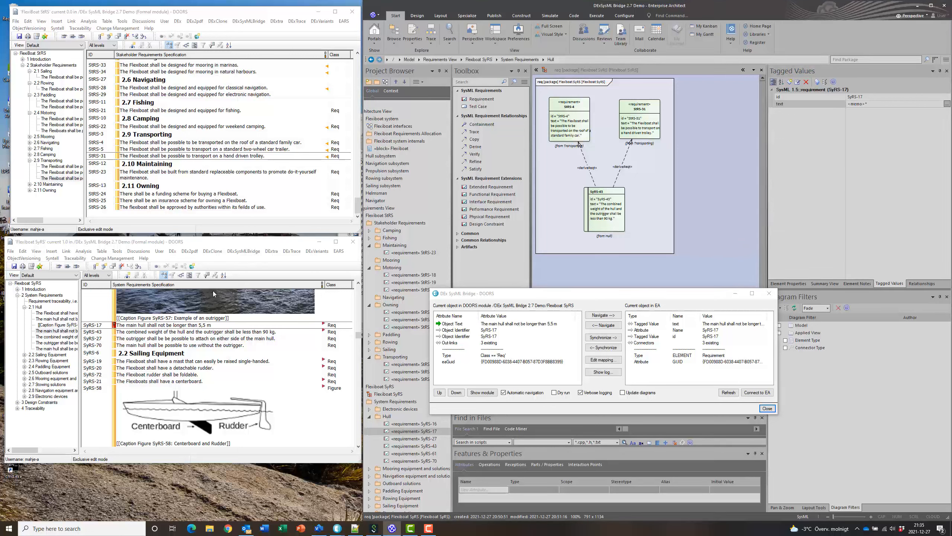
# Synchronize SyRS-17 from EA back to DOORS and close its bridge window
pyautogui.click(191, 324)
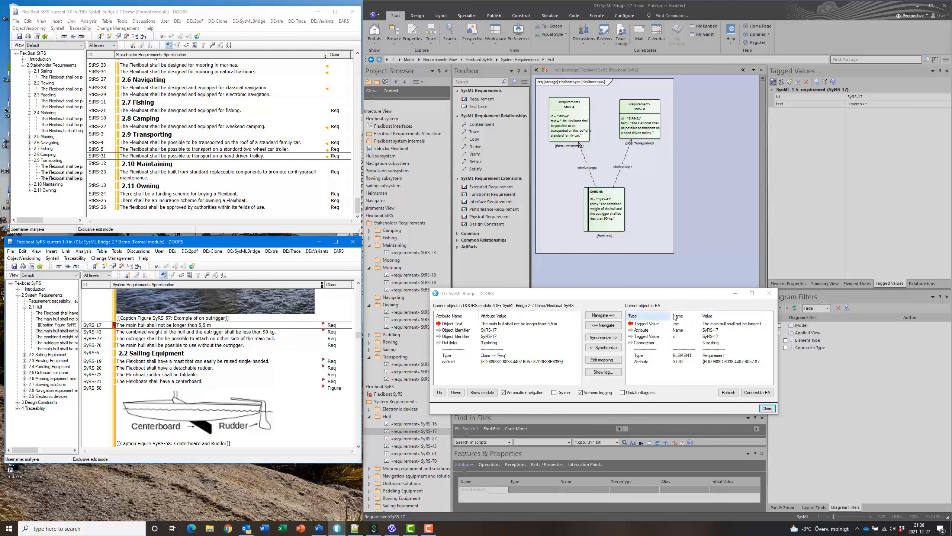
pyautogui.click(603, 347)
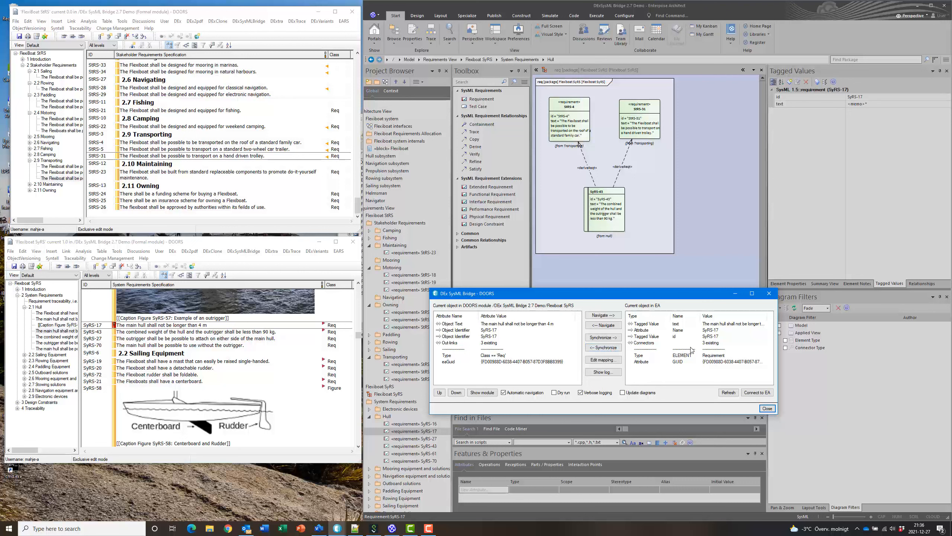
pyautogui.click(767, 408)
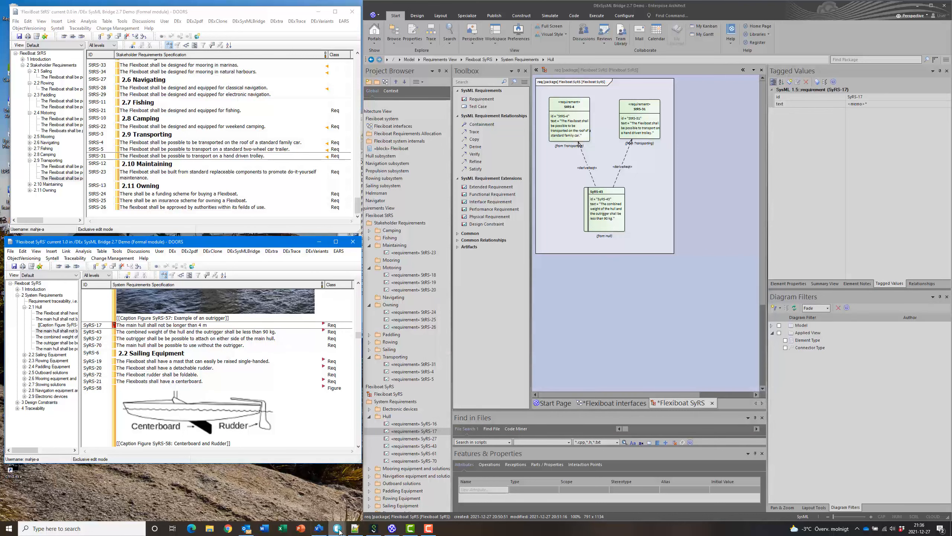
# Close the remaining DEx SysML Bridge window and the Flexiboat SyRS and StRS modules, saving the changes
pyautogui.moveTo(338, 525)
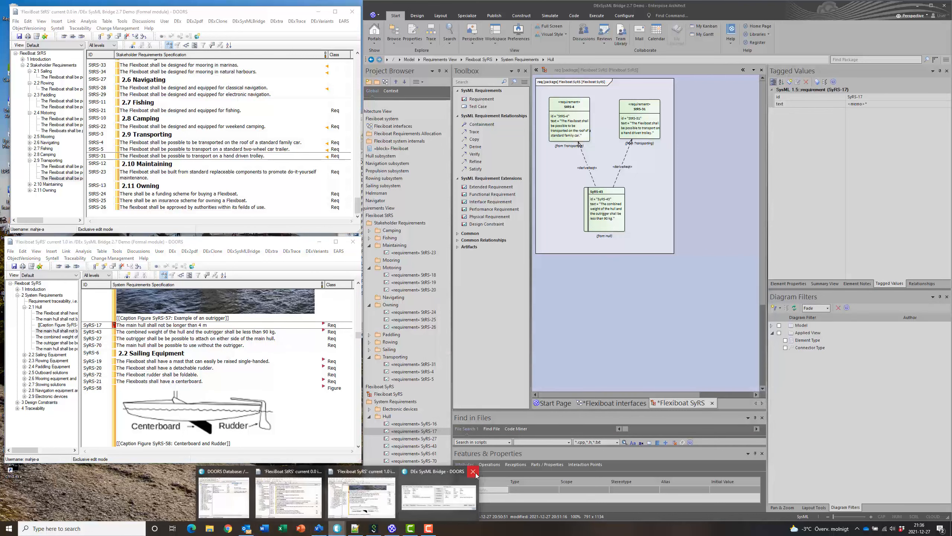
pyautogui.click(473, 472)
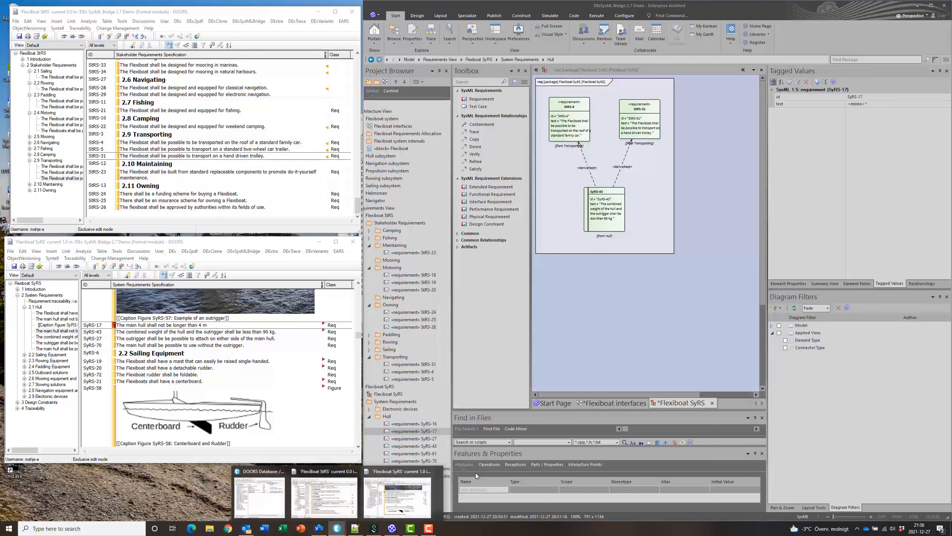
pyautogui.click(356, 244)
pyautogui.click(165, 370)
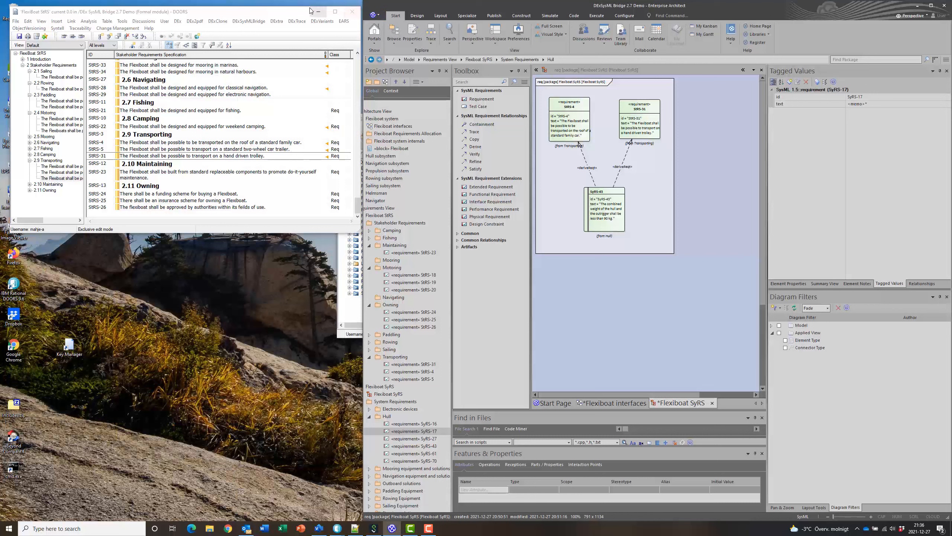
pyautogui.click(351, 12)
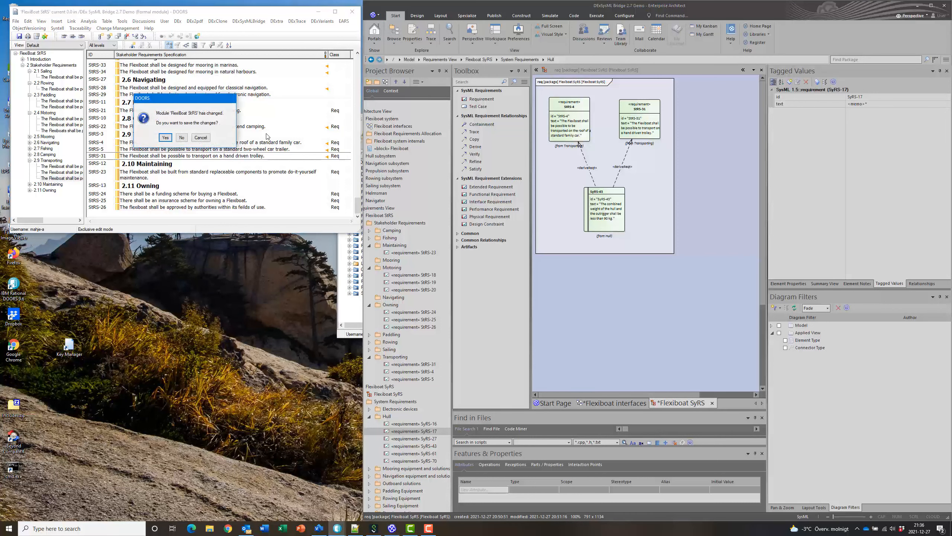
pyautogui.click(164, 138)
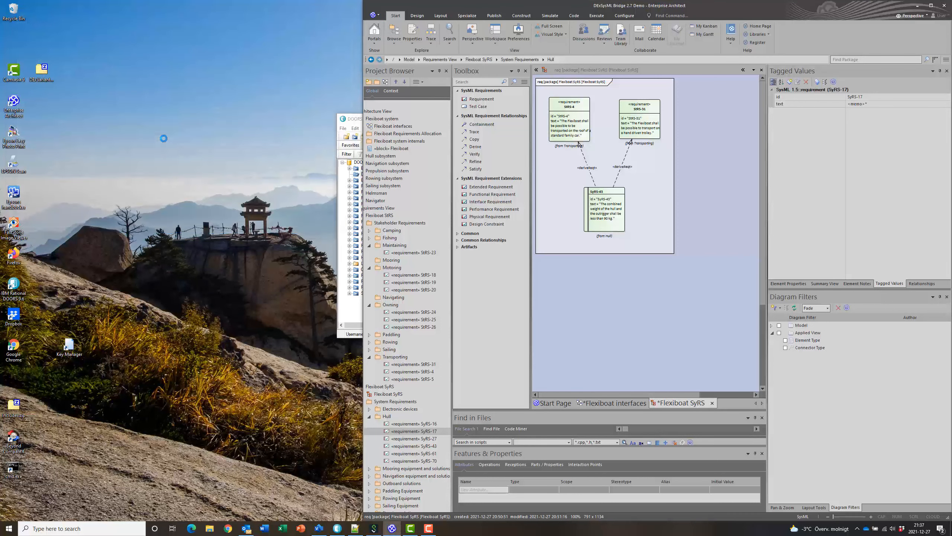
# Open the Flexiboat Architectural Design module from the DOORS database, minimize the database window and place the module clear of EA's Project Browser
pyautogui.click(355, 120)
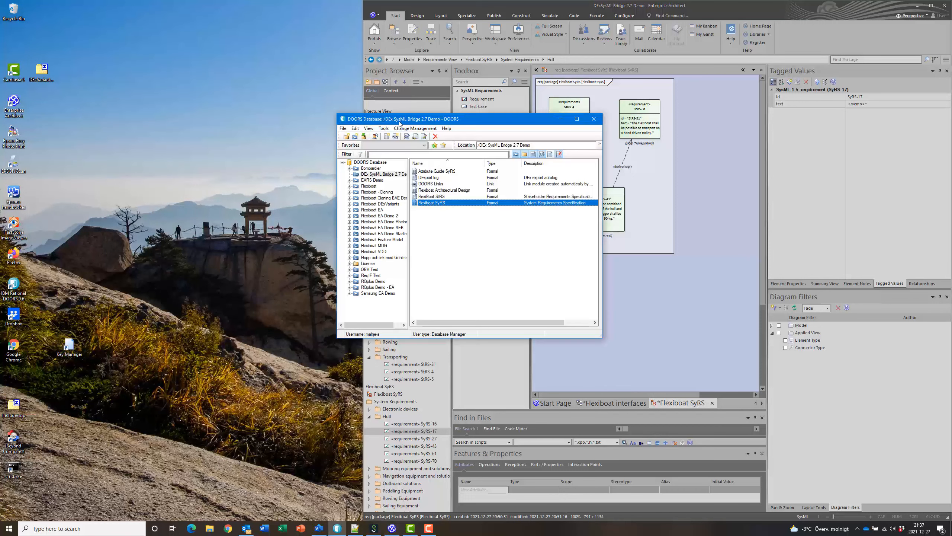
pyautogui.doubleClick(468, 191)
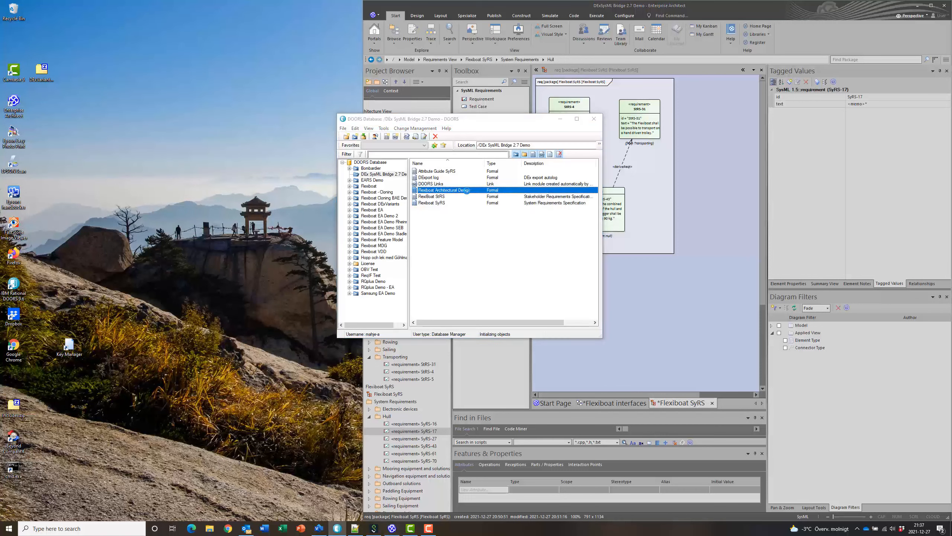
pyautogui.moveTo(373, 167); pyautogui.dragTo(210, 78)
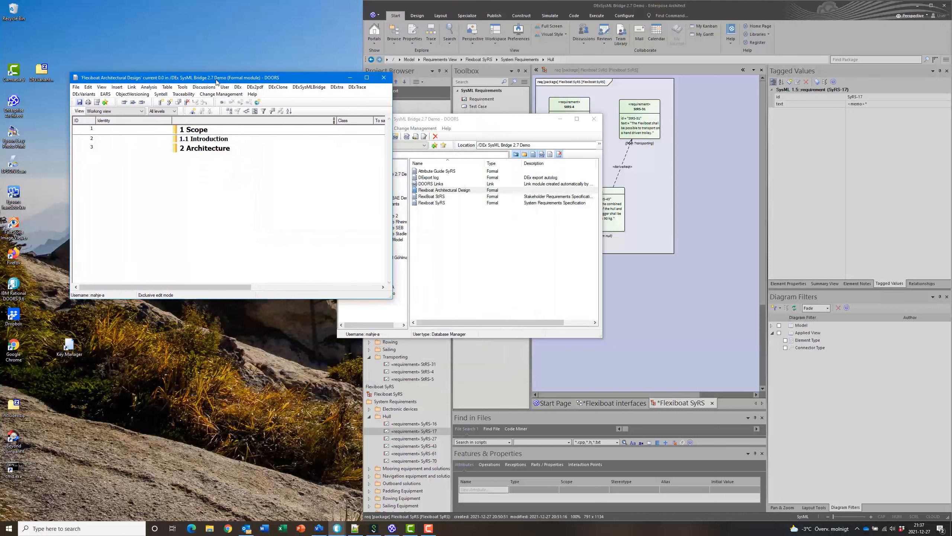
pyautogui.click(560, 119)
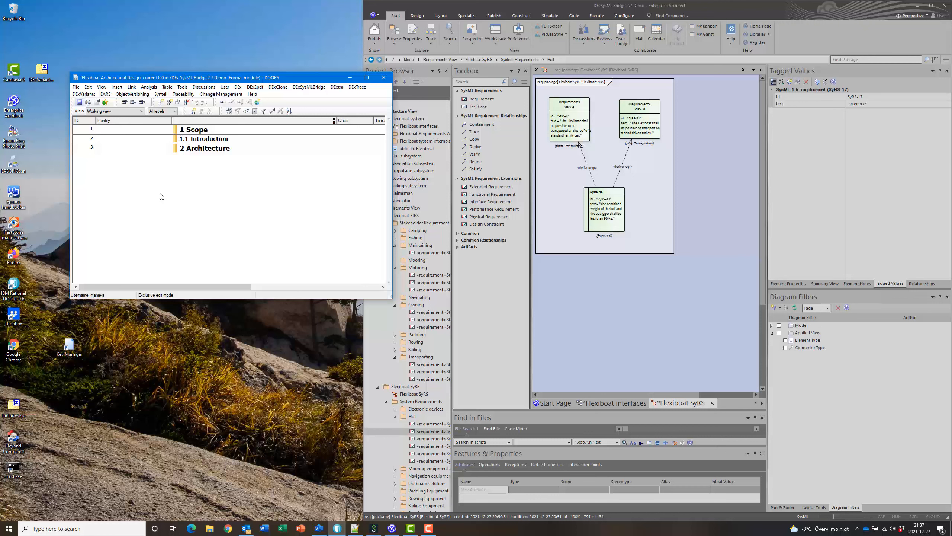
pyautogui.moveTo(212, 80); pyautogui.dragTo(162, 49)
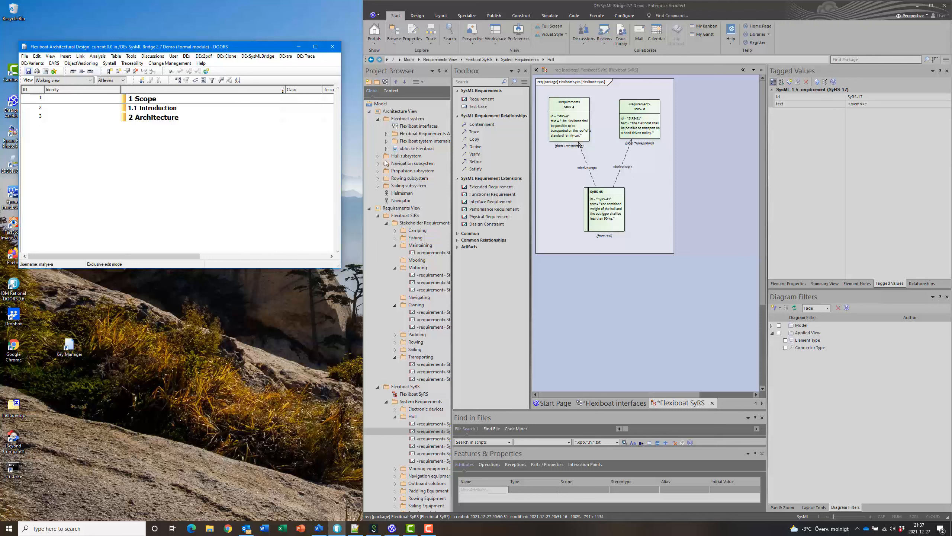
# Check EA's Flexiboat Requirements Allocation package and, in the widened DOORS module, the Class options for the Architecture heading
pyautogui.click(386, 134)
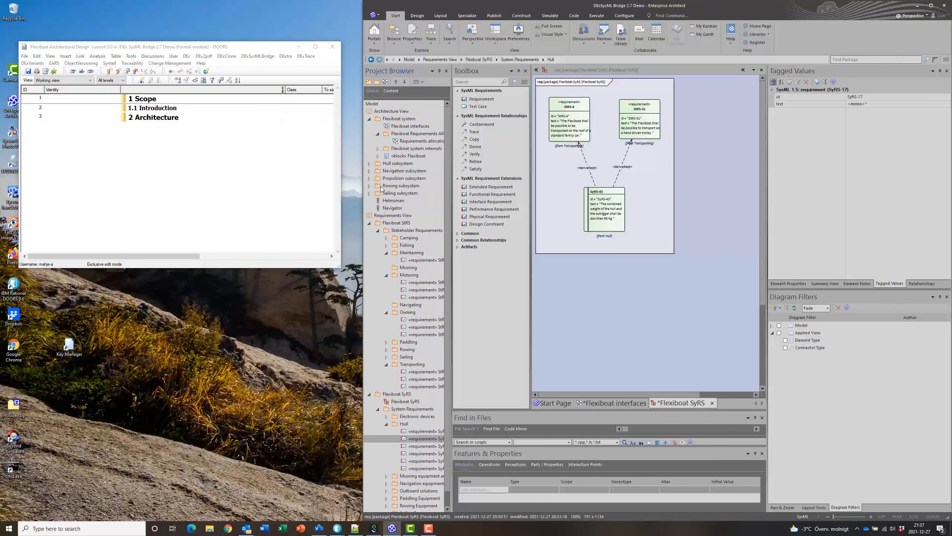
pyautogui.click(378, 134)
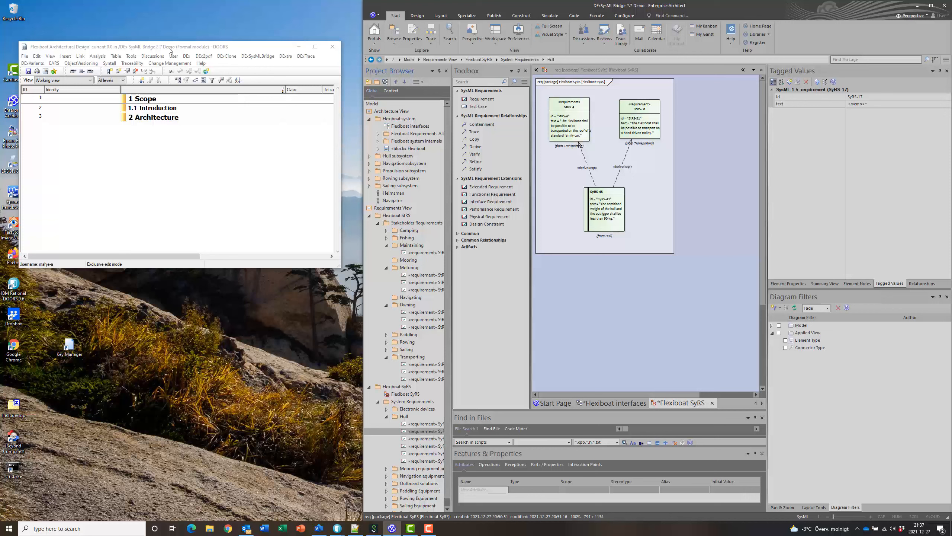
pyautogui.moveTo(171, 48); pyautogui.dragTo(158, 38)
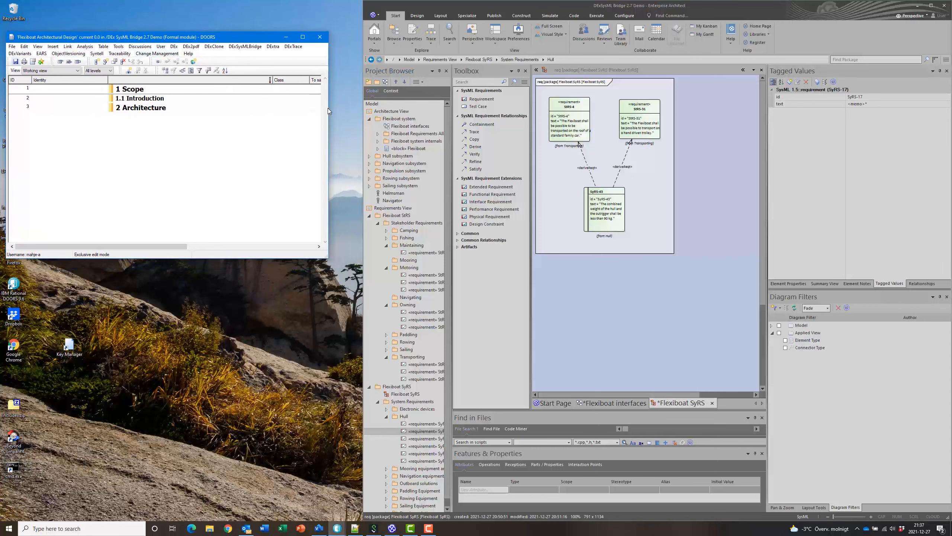
pyautogui.moveTo(329, 108); pyautogui.dragTo(343, 109)
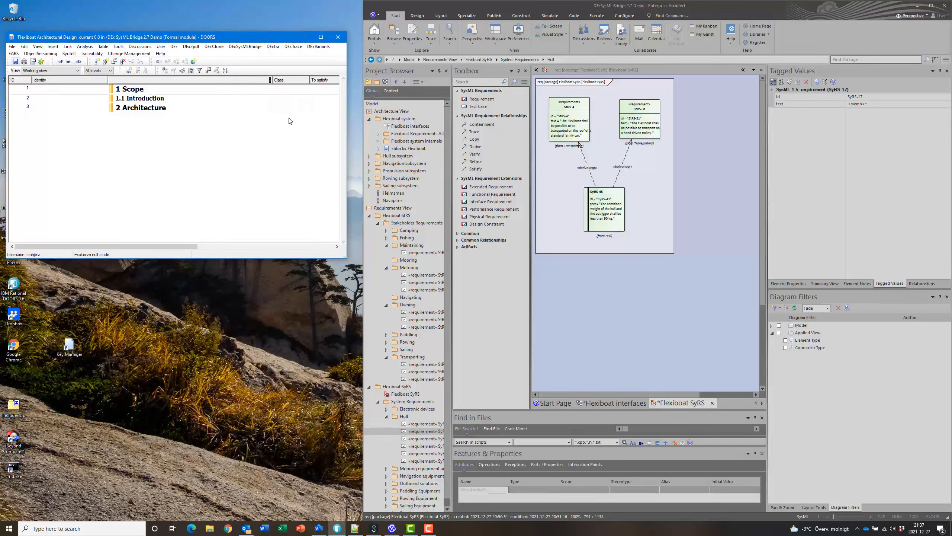
pyautogui.click(293, 108)
pyautogui.click(304, 108)
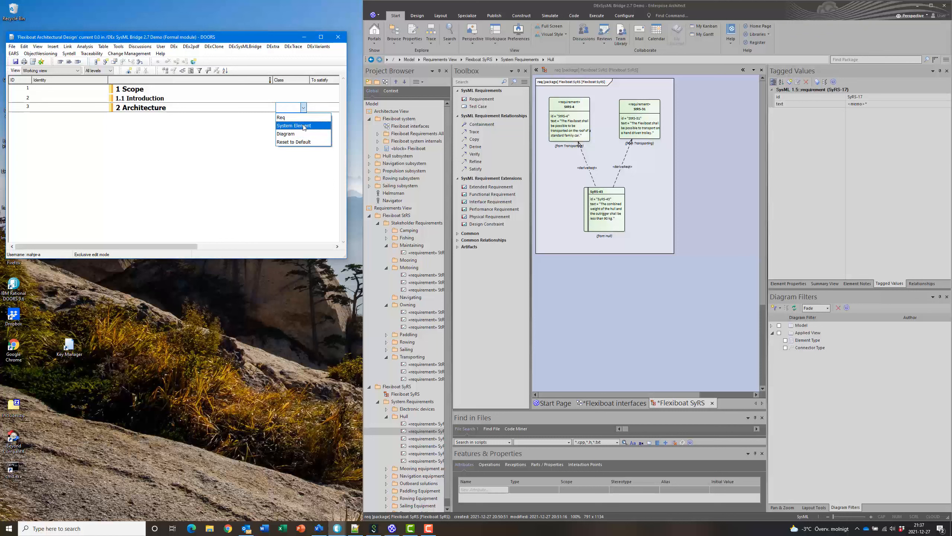
pyautogui.click(200, 141)
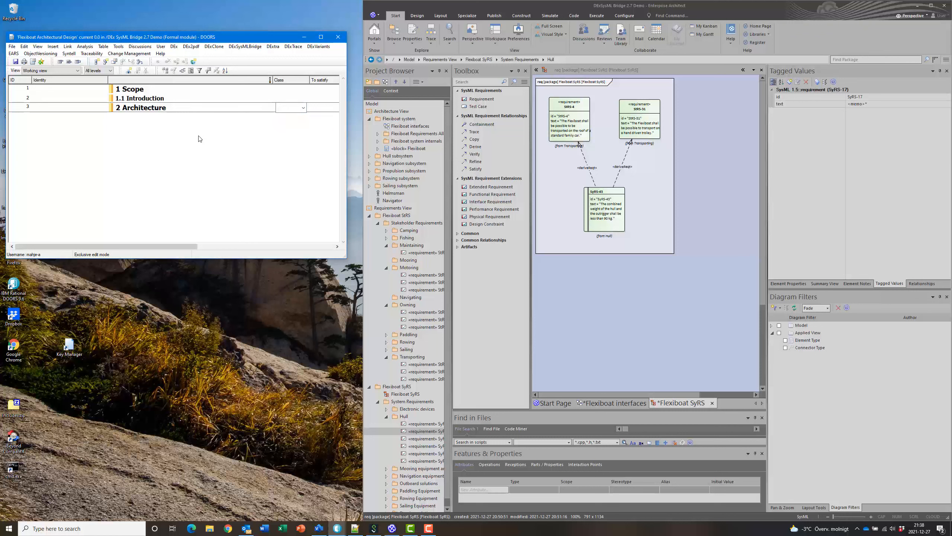
pyautogui.click(201, 133)
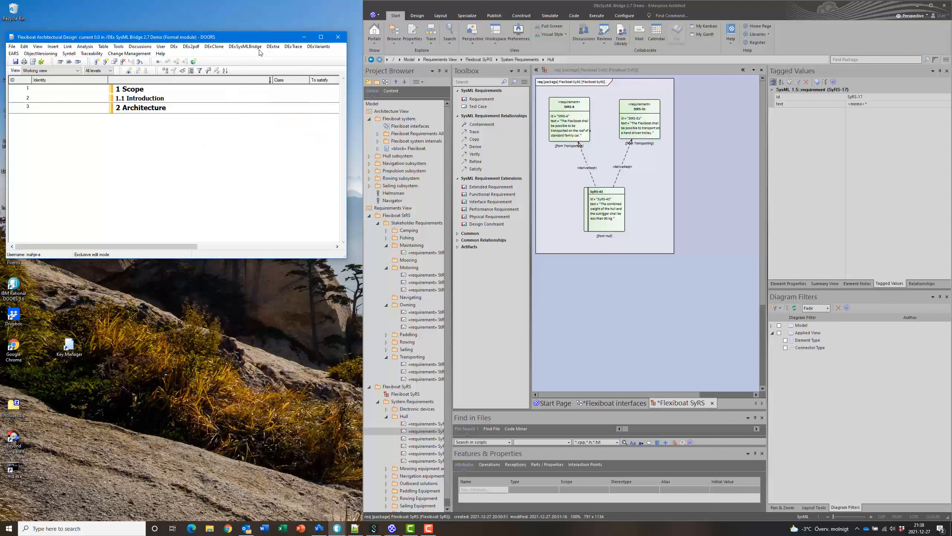
# In the module's mapping rules, delete the object mapping from Class 'Req' to SysML1.4::requirement
pyautogui.click(247, 47)
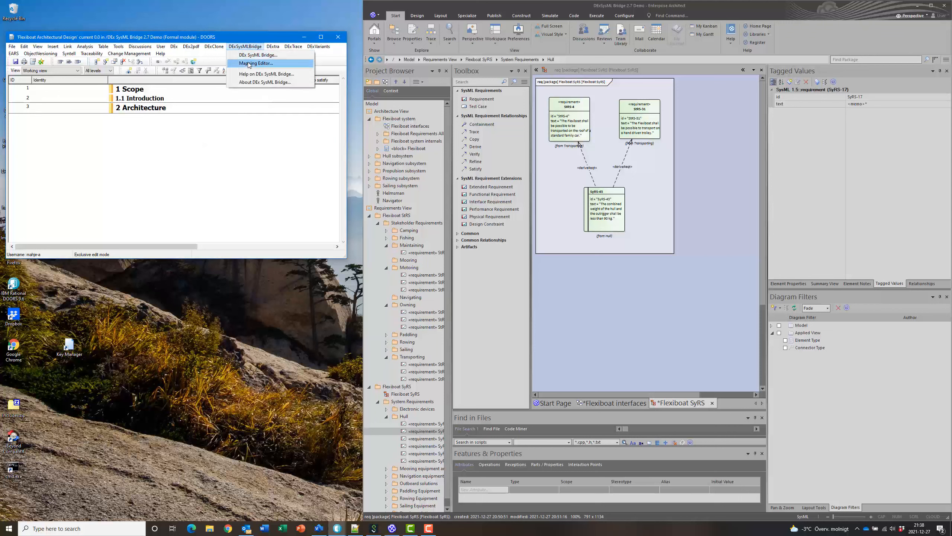
pyautogui.click(248, 63)
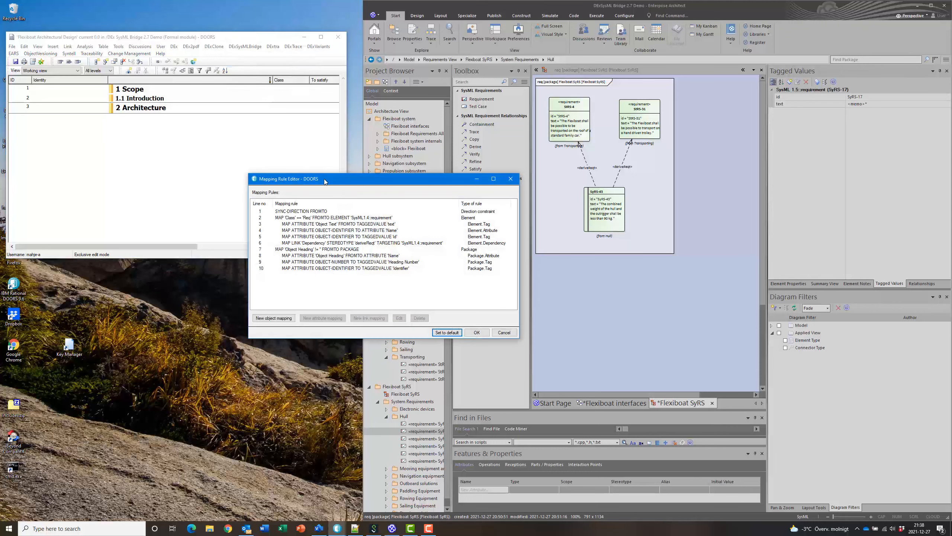
pyautogui.moveTo(325, 182); pyautogui.dragTo(240, 135)
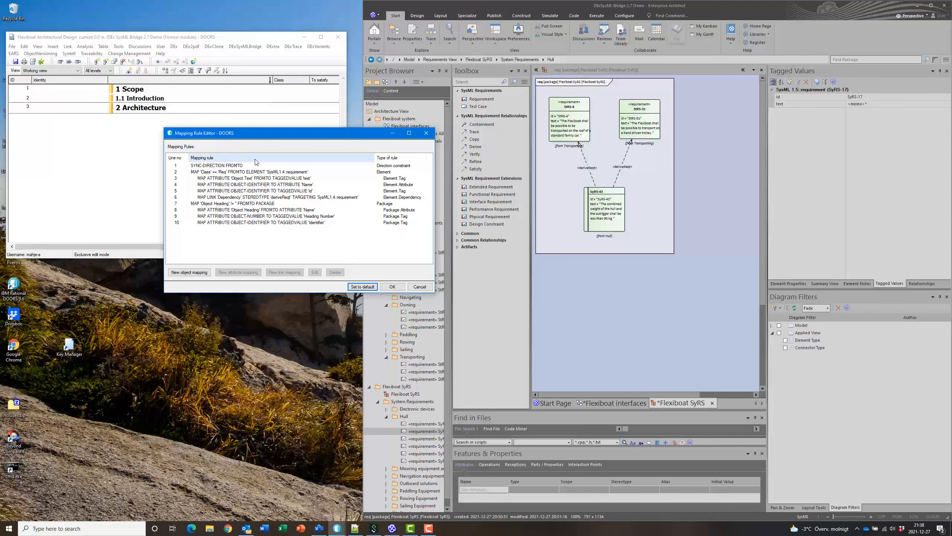
pyautogui.click(268, 173)
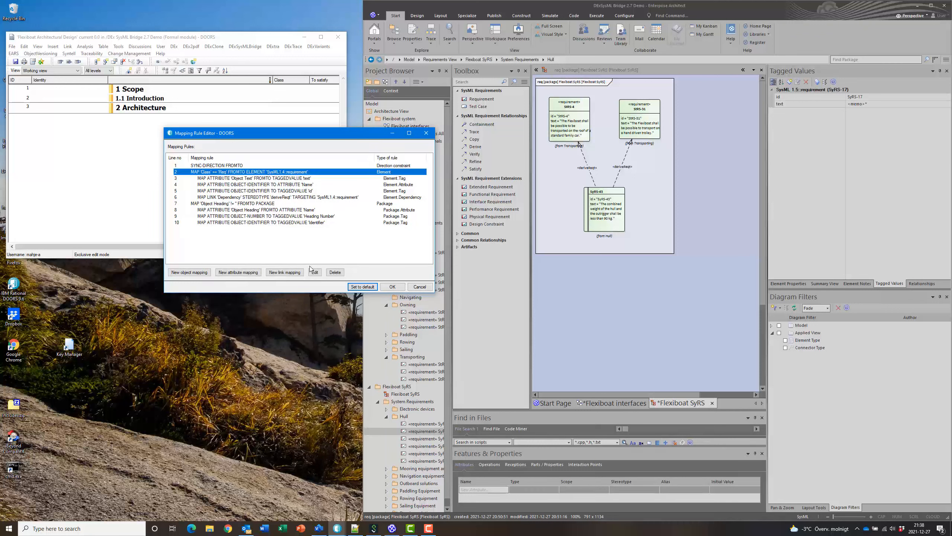
pyautogui.click(335, 272)
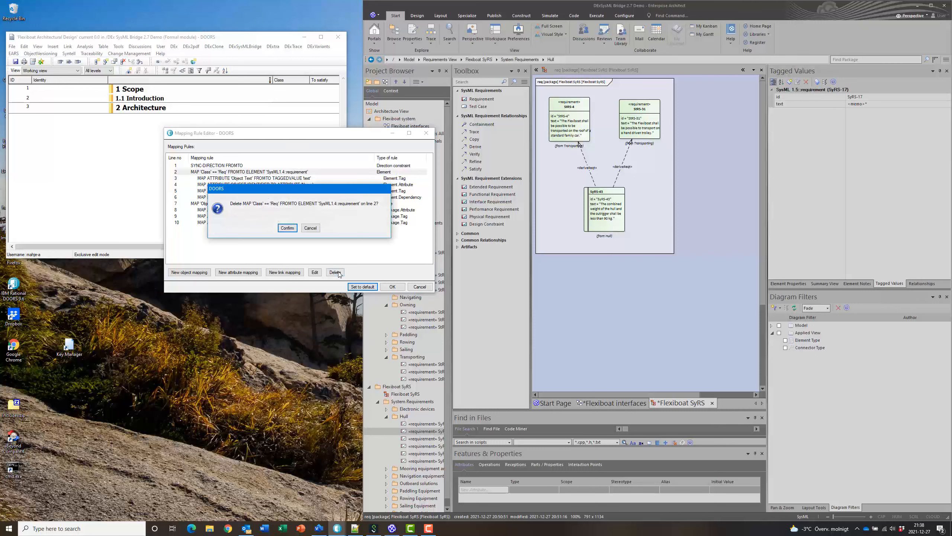
pyautogui.click(292, 232)
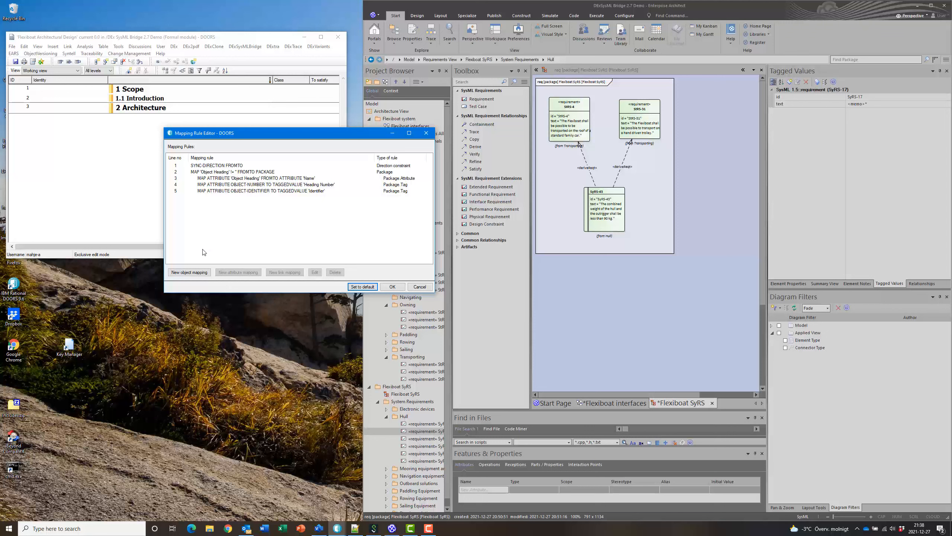
# Add an object mapping rule that maps Class == System Element to EA elements of type SysML1.4::block
pyautogui.click(220, 173)
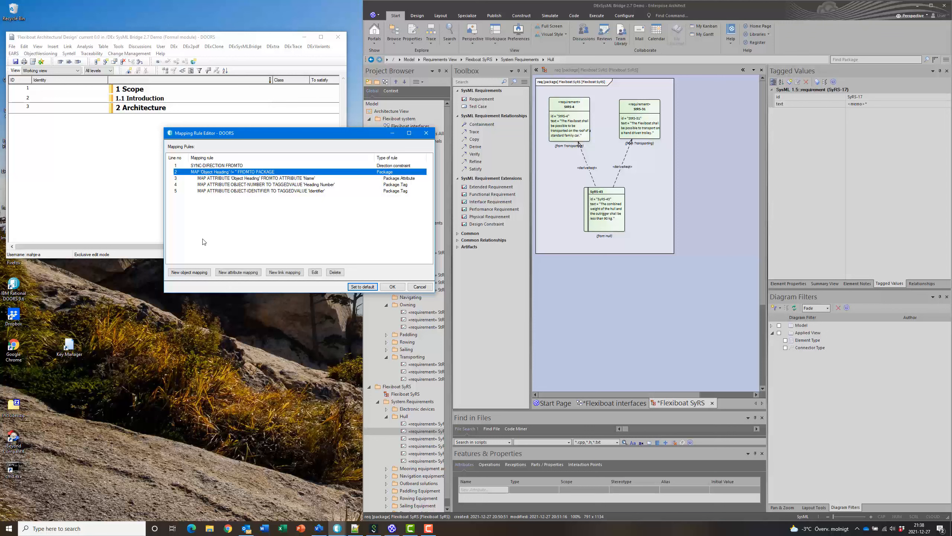
pyautogui.click(198, 273)
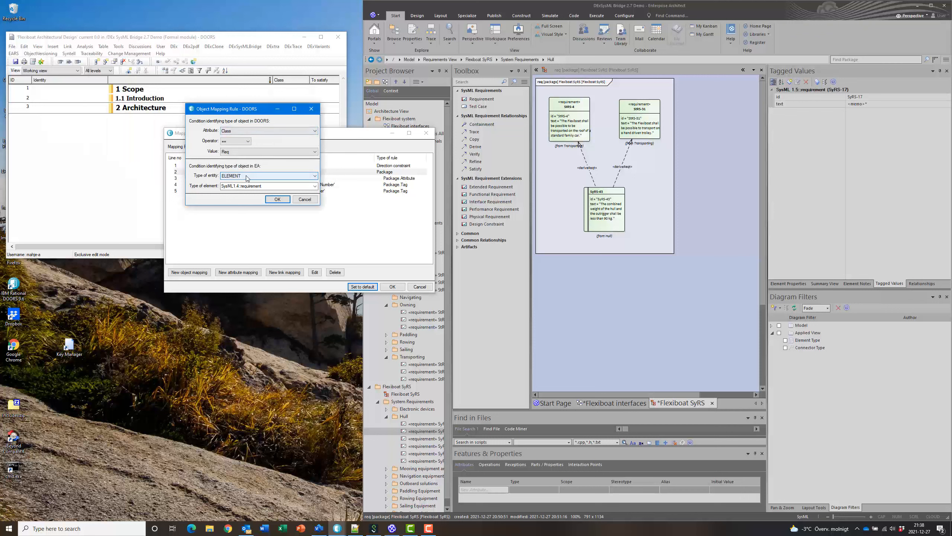
pyautogui.click(315, 187)
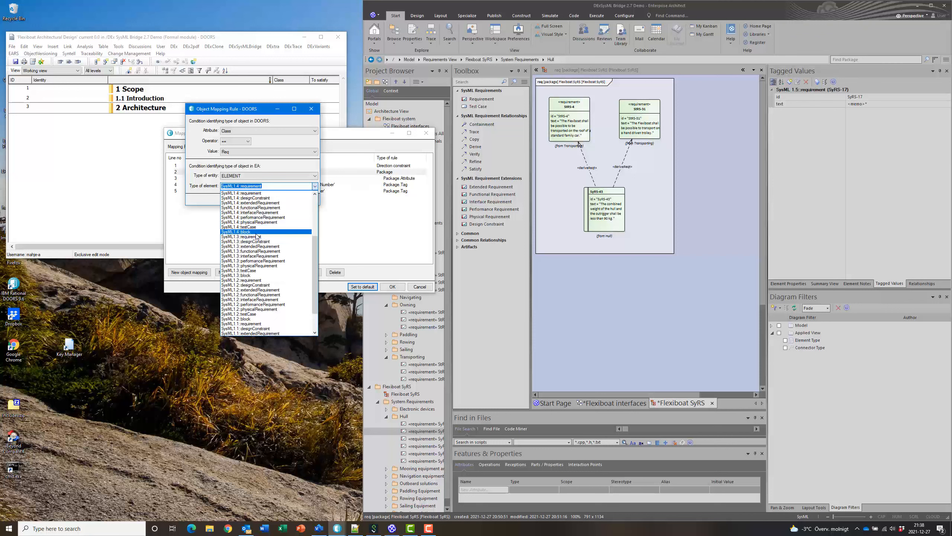
pyautogui.click(257, 232)
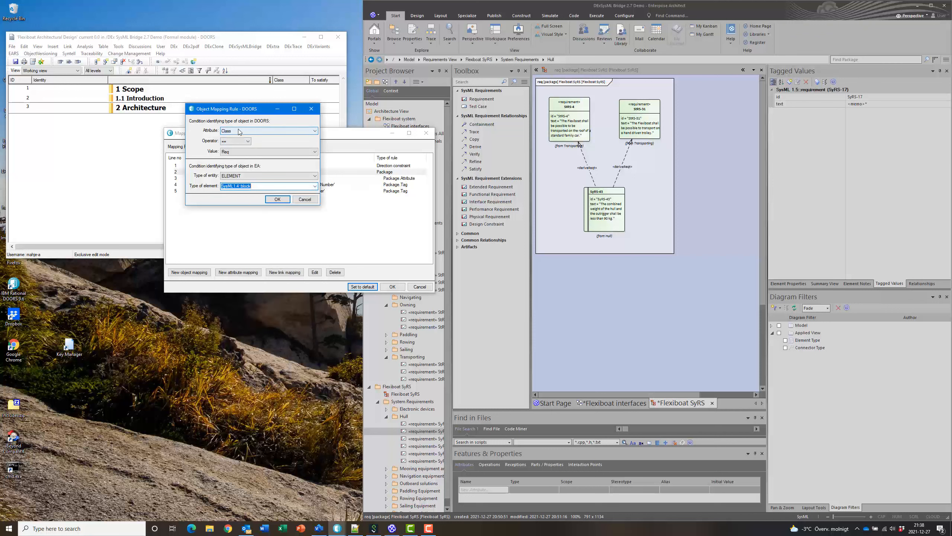
pyautogui.click(242, 152)
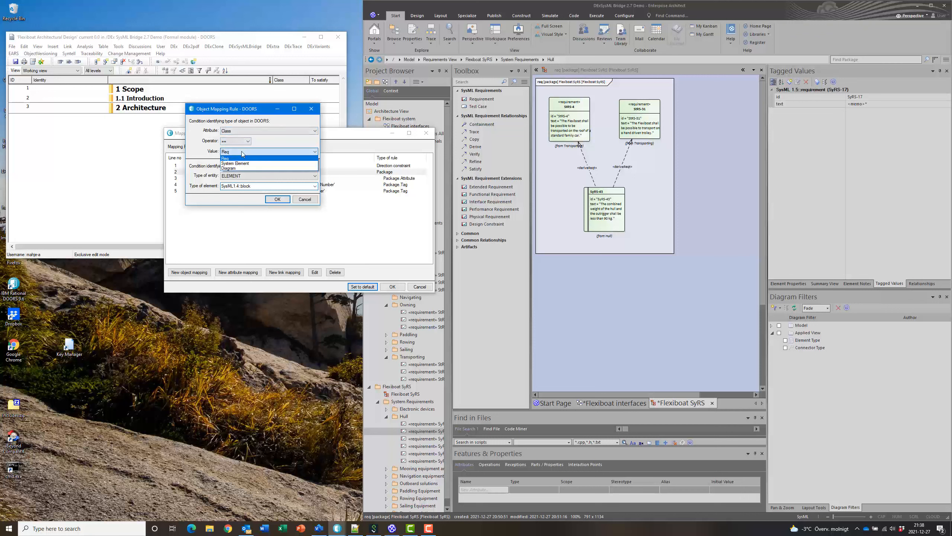
pyautogui.click(235, 163)
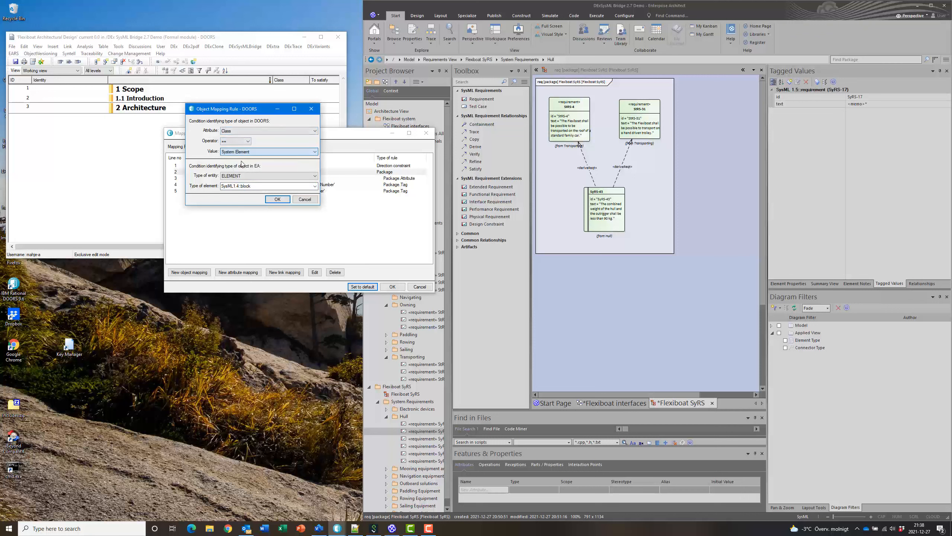
pyautogui.click(277, 199)
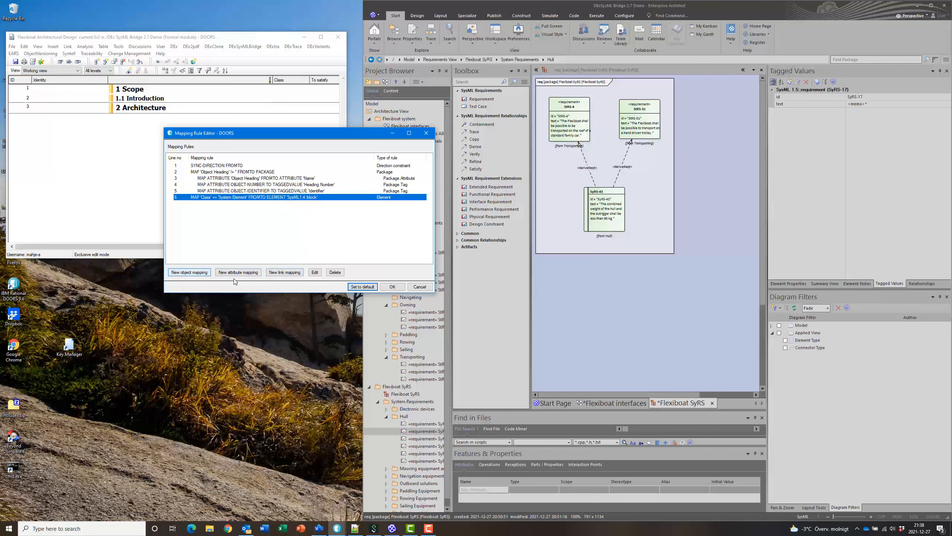
# Under the System Element mapping, add an attribute rule sending OBJECT-IDENTIFIER from DOORS to EA only, into the tagged value 'Id'
pyautogui.click(252, 274)
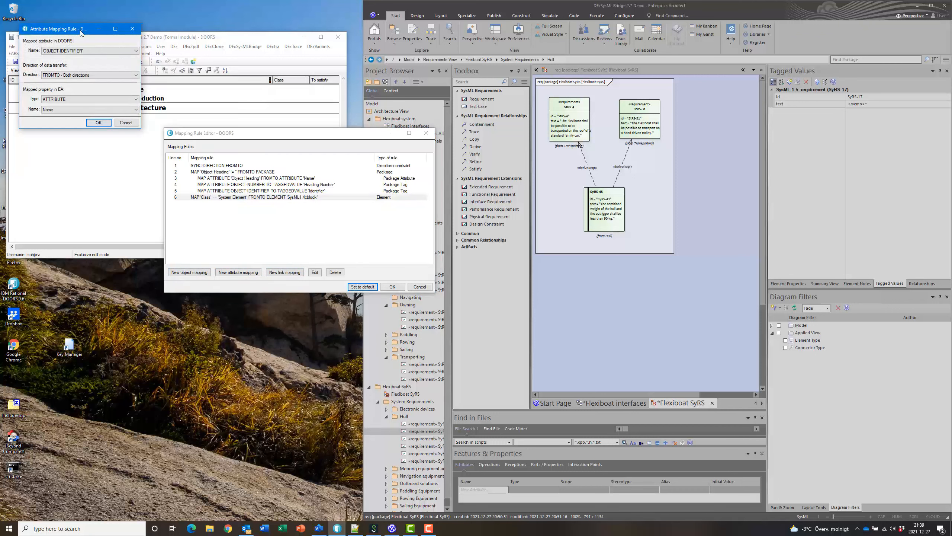
pyautogui.click(90, 55)
pyautogui.click(68, 99)
pyautogui.click(61, 111)
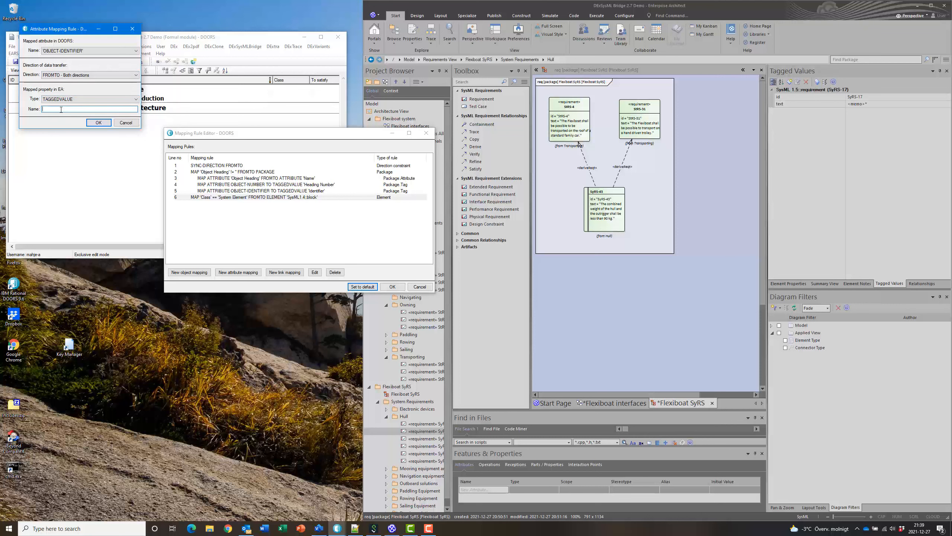
pyautogui.click(98, 123)
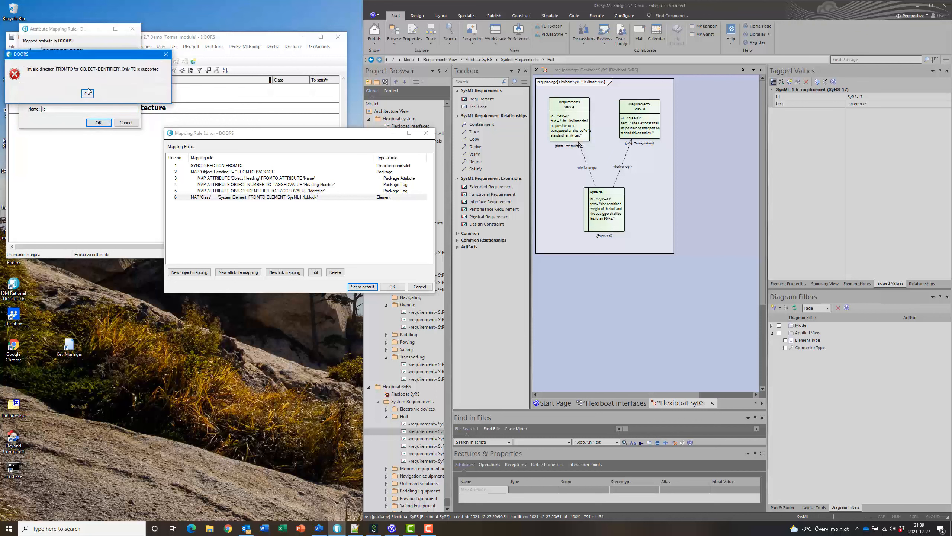
pyautogui.click(88, 93)
pyautogui.click(90, 77)
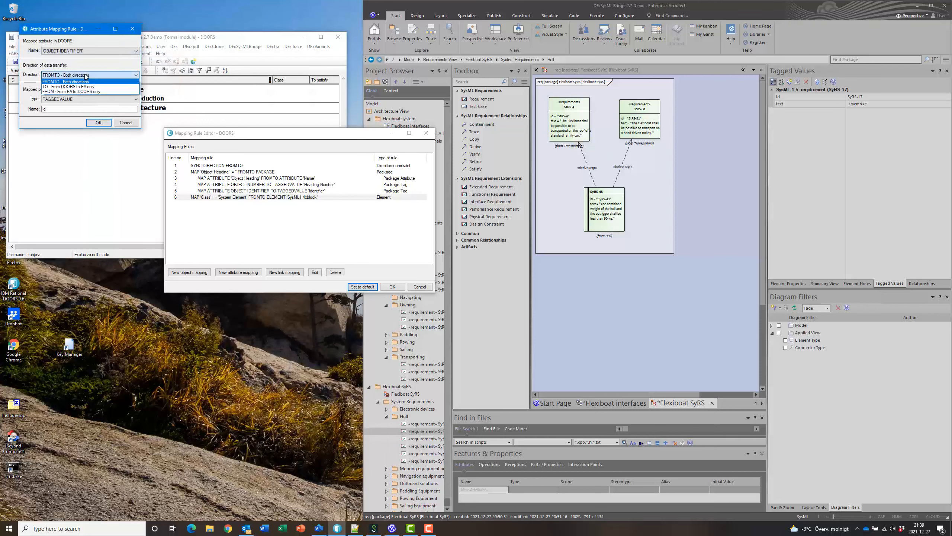
pyautogui.click(78, 87)
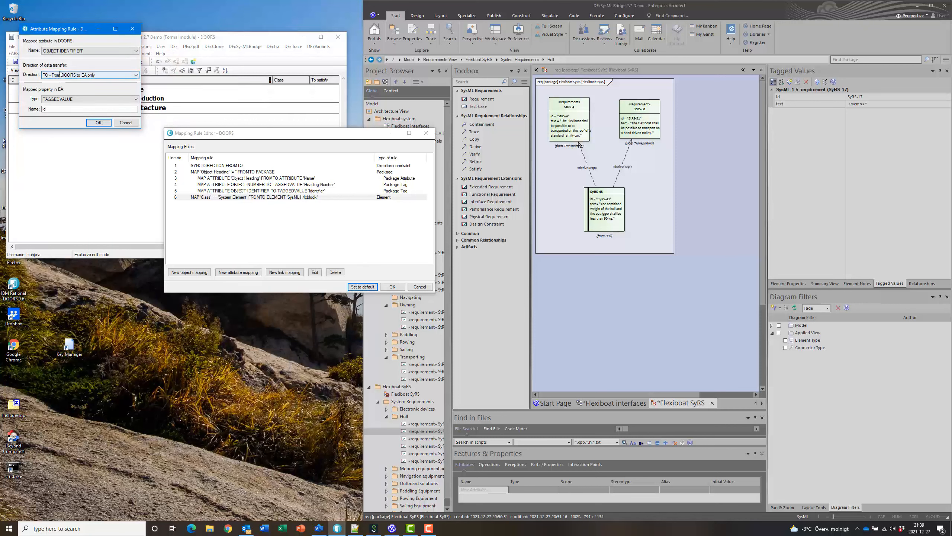
pyautogui.click(94, 123)
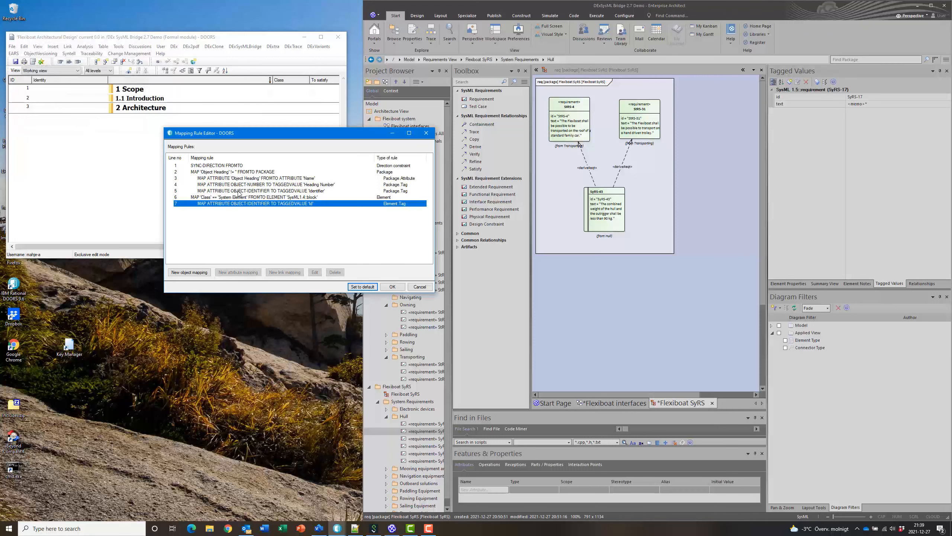
# Add an attribute rule to the System Element mapping that links the DOORS attribute Identity with EA's Name attribute in both directions
pyautogui.click(203, 196)
pyautogui.click(241, 272)
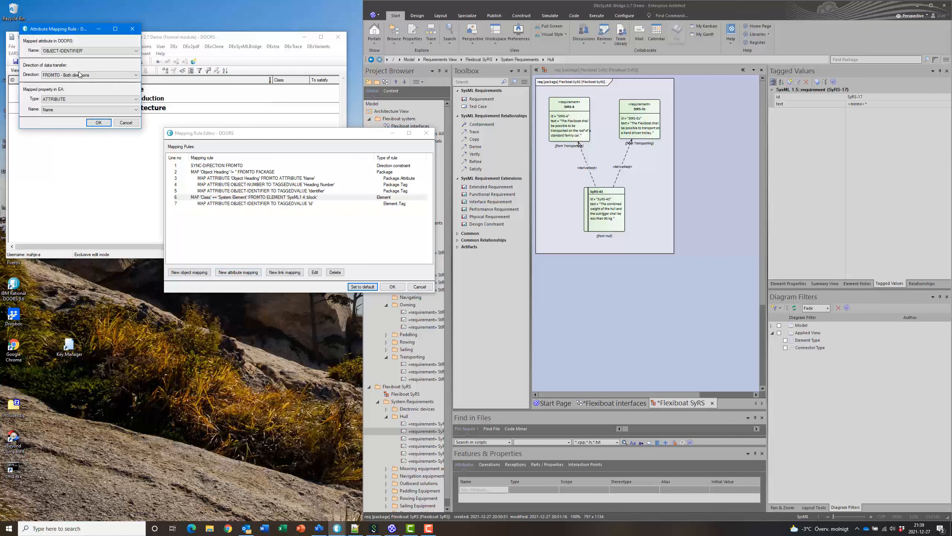
pyautogui.click(65, 50)
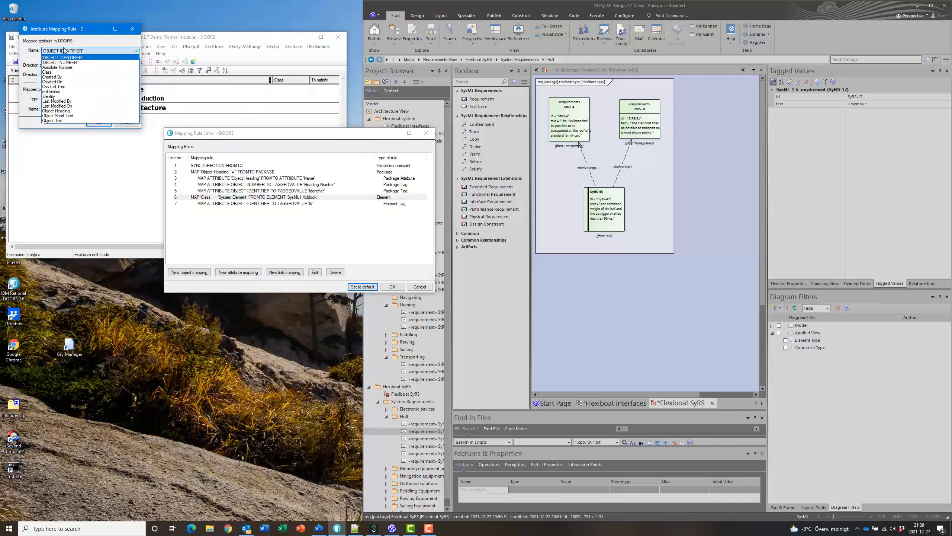
pyautogui.click(55, 96)
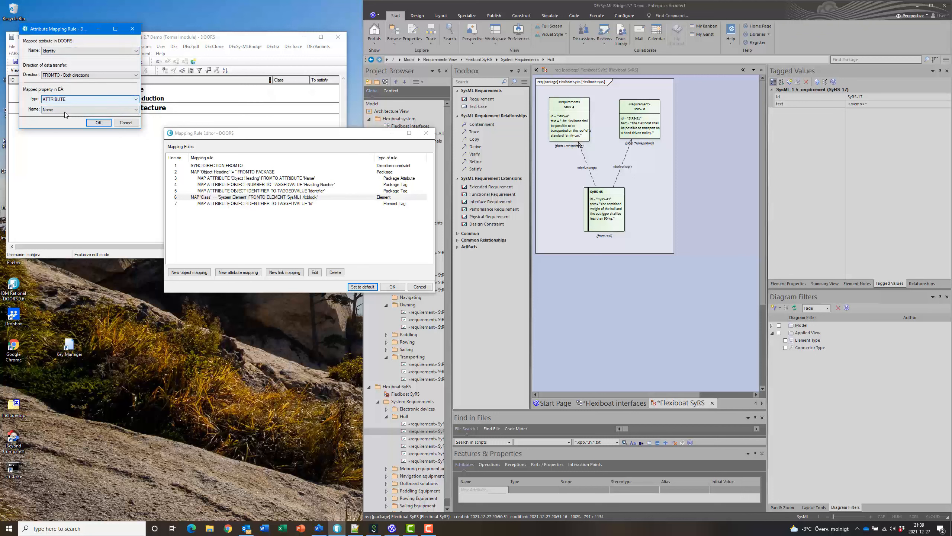
pyautogui.click(98, 122)
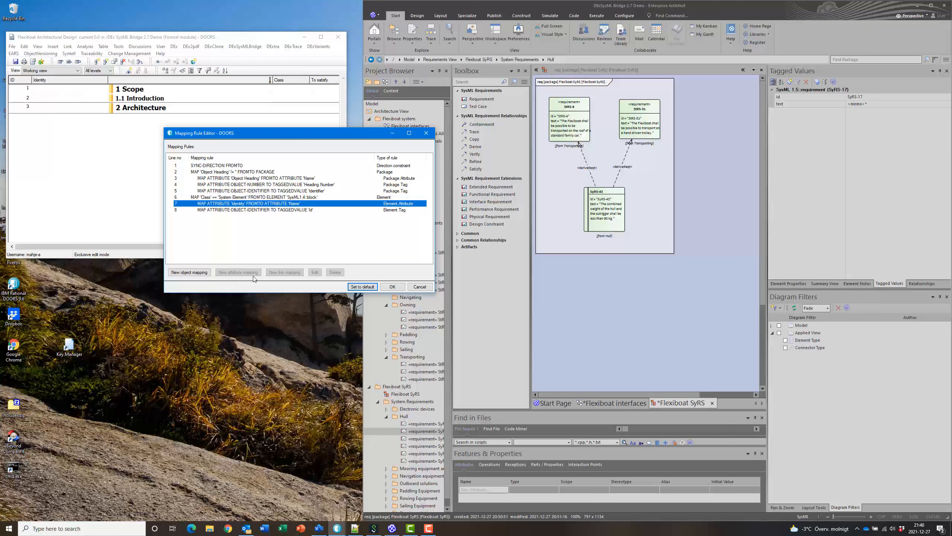
# Add an attribute rule to the System Element mapping that links Object Text with EA's Notes attribute in both directions
pyautogui.click(211, 197)
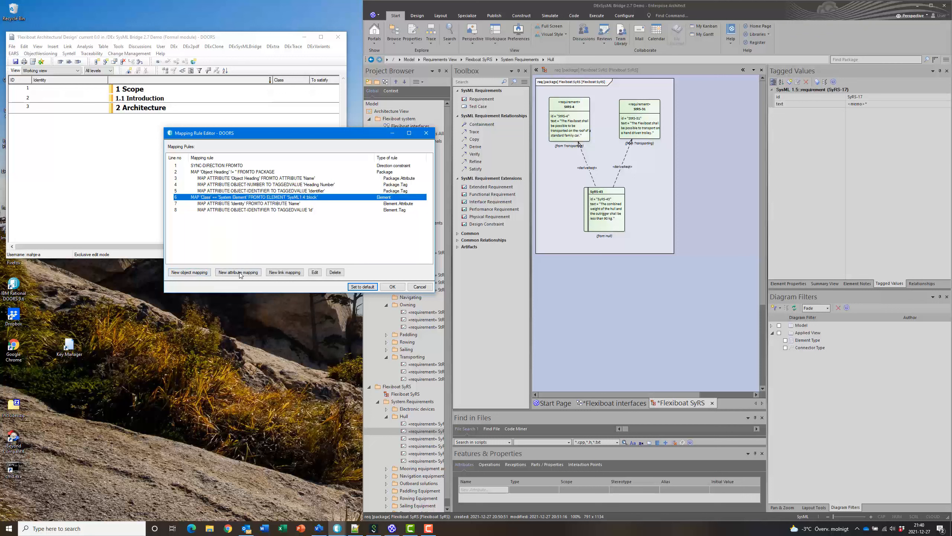
pyautogui.click(238, 272)
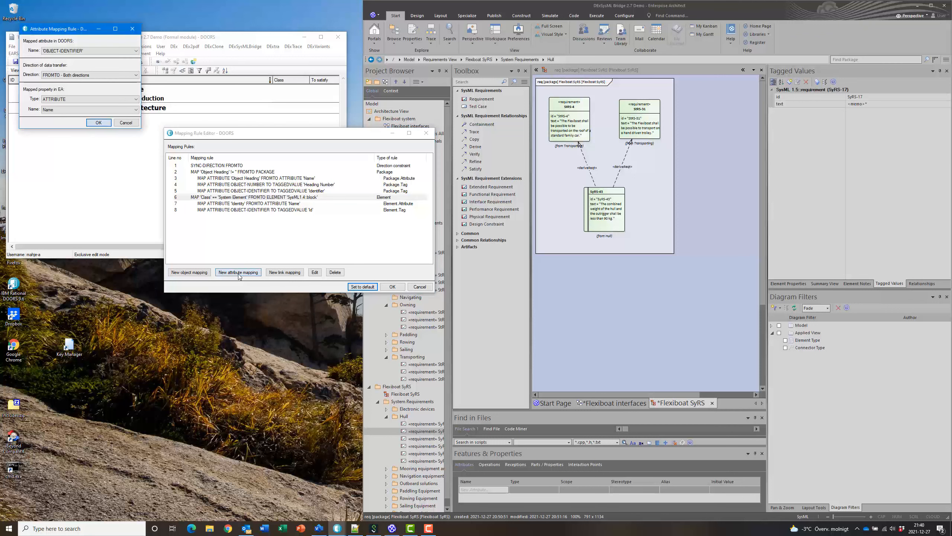
pyautogui.click(62, 51)
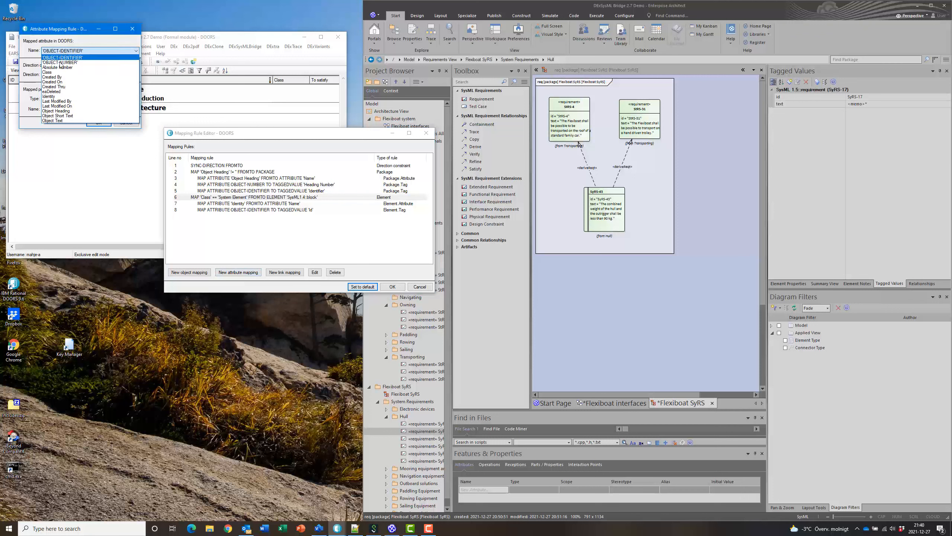
pyautogui.click(57, 120)
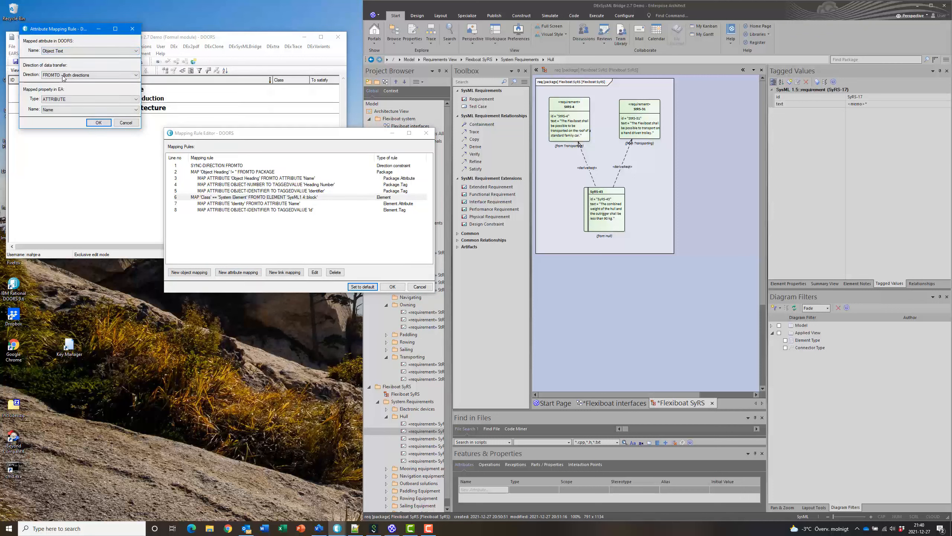
pyautogui.click(61, 109)
pyautogui.click(55, 123)
pyautogui.click(97, 124)
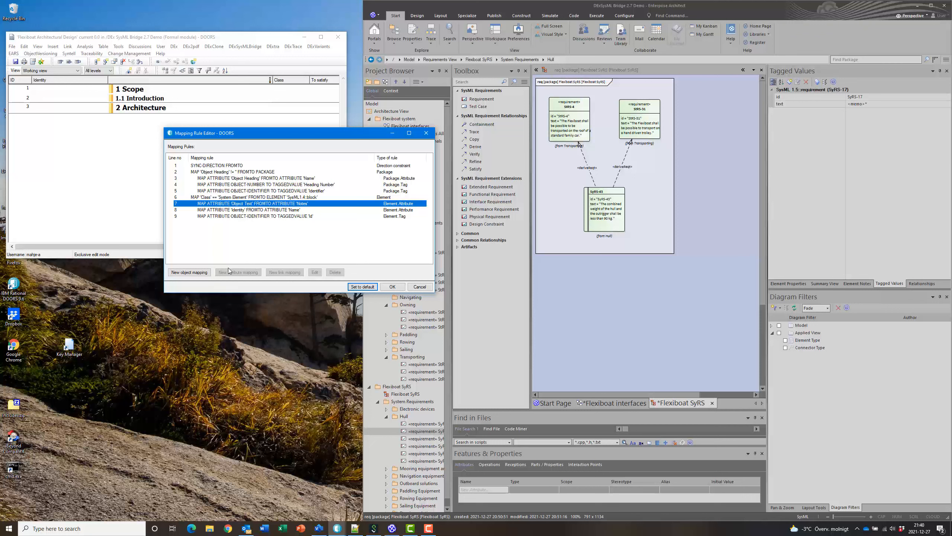
# Add a link mapping to the System Element rule for Dependency connectors with stereotype satisfy, targeting SysML1.4::requirement
pyautogui.click(227, 197)
pyautogui.click(285, 273)
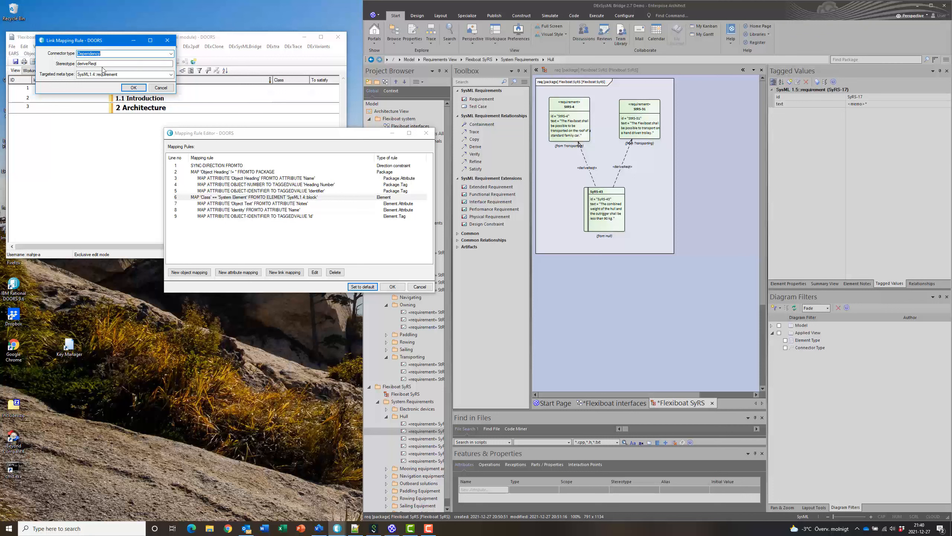
pyautogui.press('Tab')
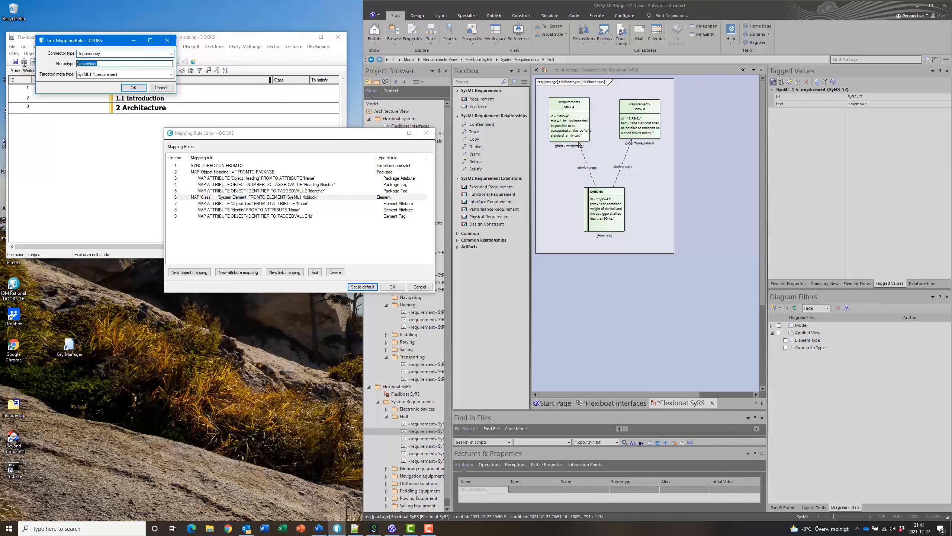
pyautogui.write('satisfy')
pyautogui.click(136, 88)
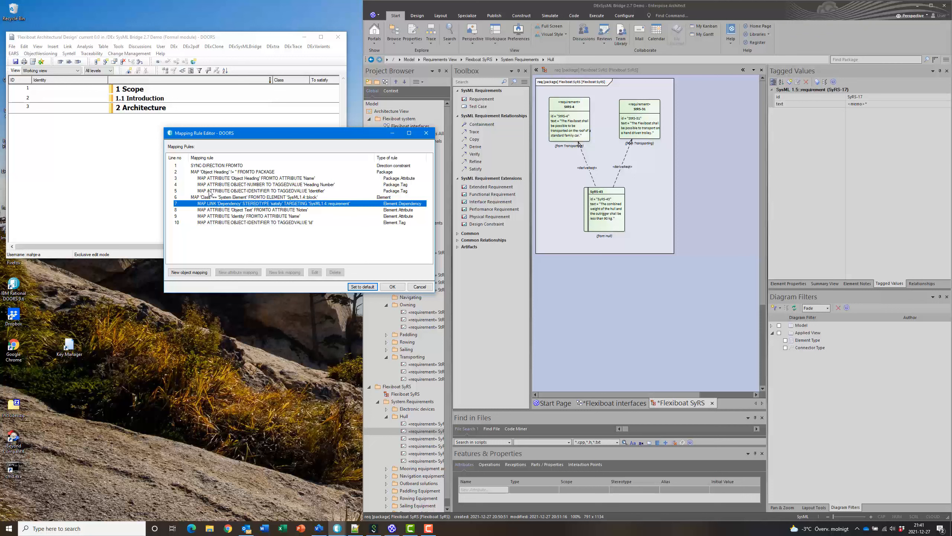
# Add an object mapping rule that maps Class == Diagram to EA diagrams of any type
pyautogui.click(224, 198)
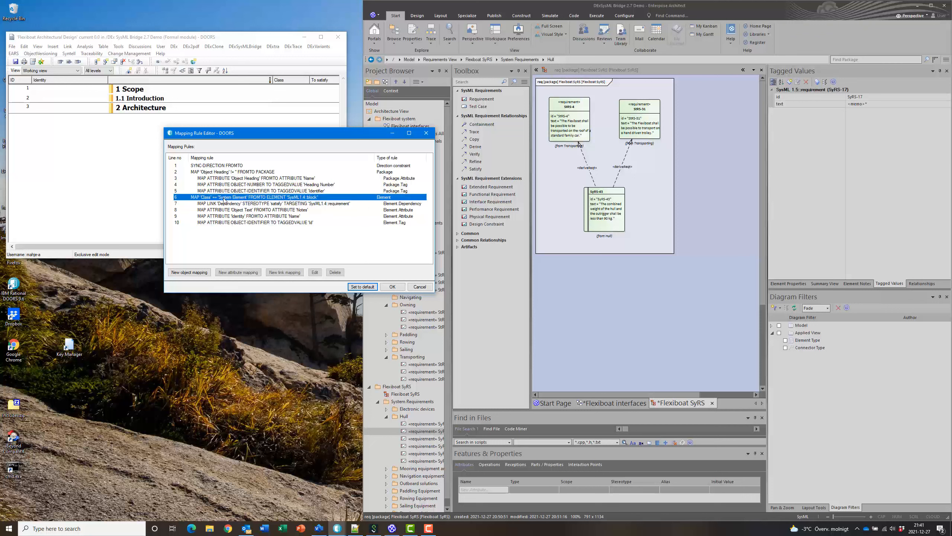
pyautogui.click(191, 272)
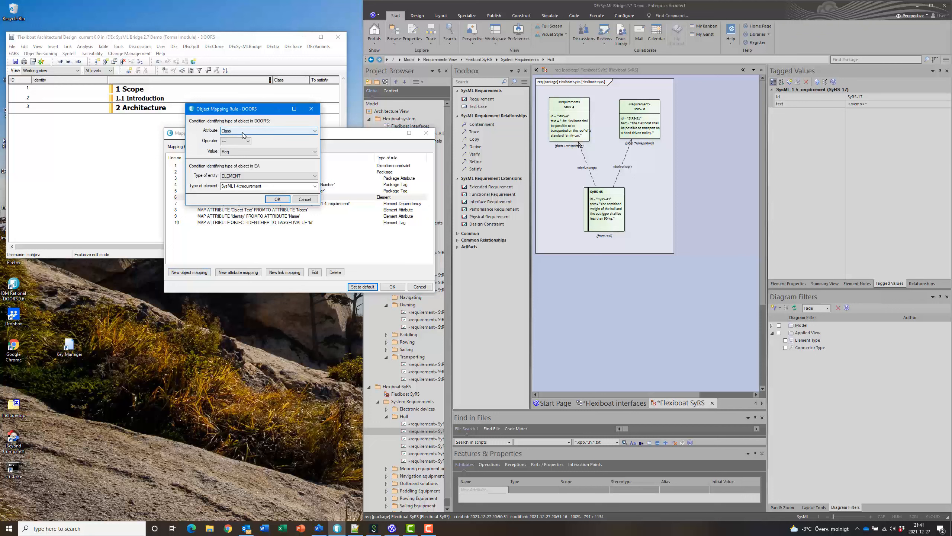
pyautogui.click(249, 176)
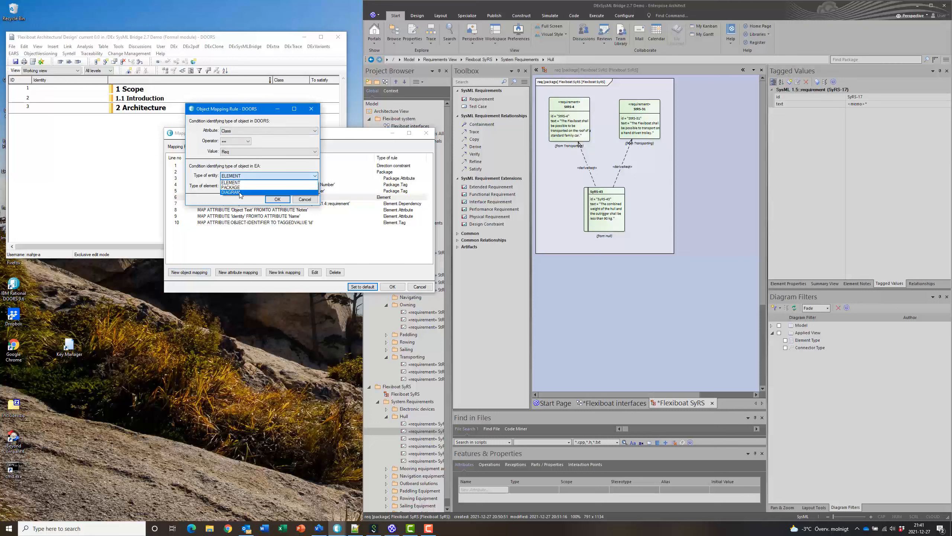
pyautogui.click(240, 192)
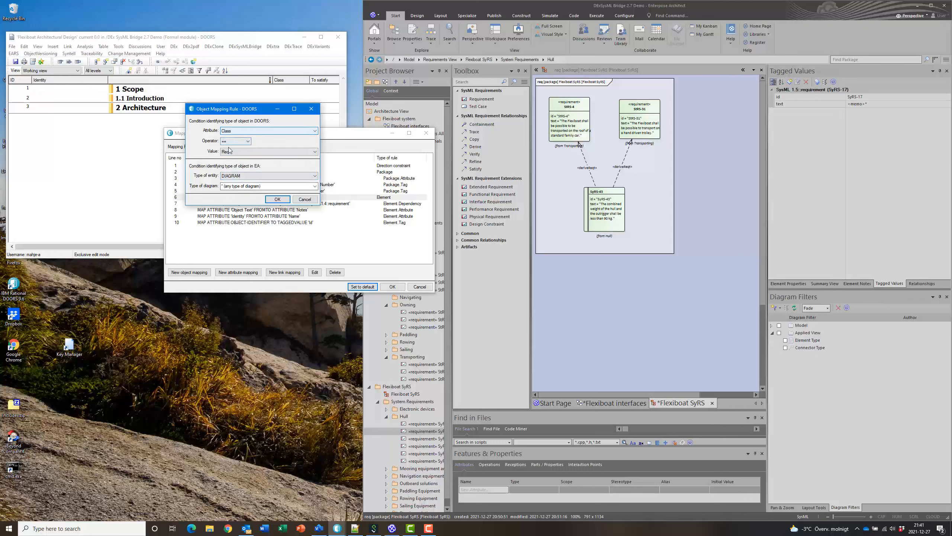
pyautogui.click(252, 152)
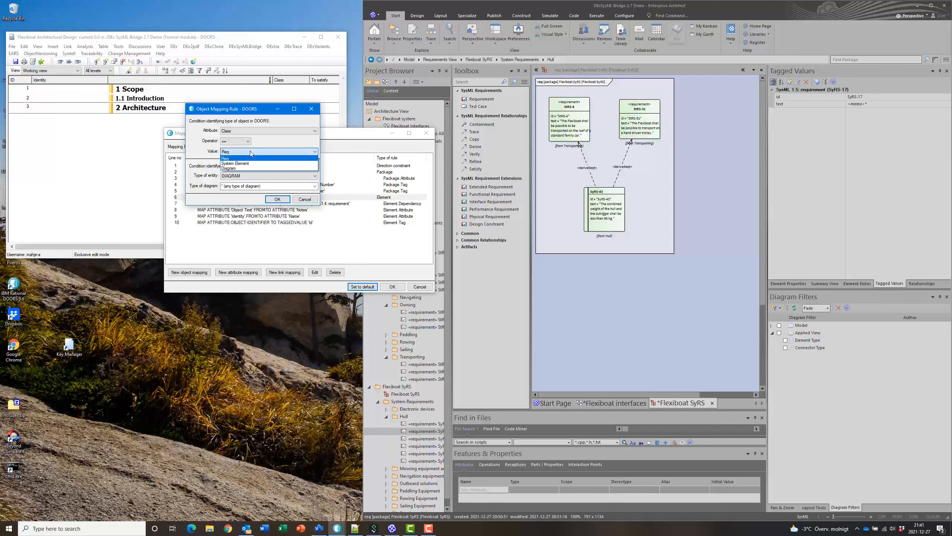
pyautogui.click(239, 170)
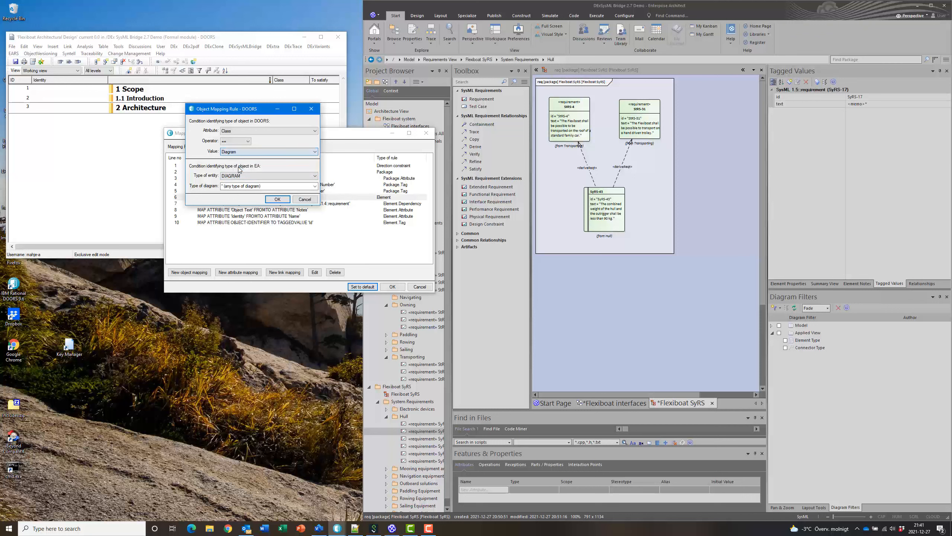
pyautogui.click(277, 199)
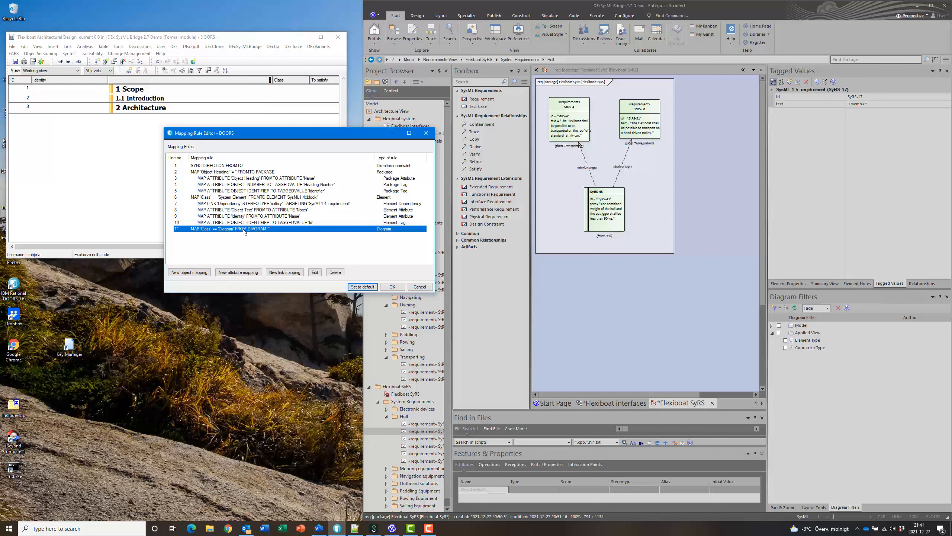
# Add an attribute rule to the Diagram mapping that fills Object Text from EA's DIAGRAMBMP, EA to DOORS only, and save the mapping rules
pyautogui.click(242, 274)
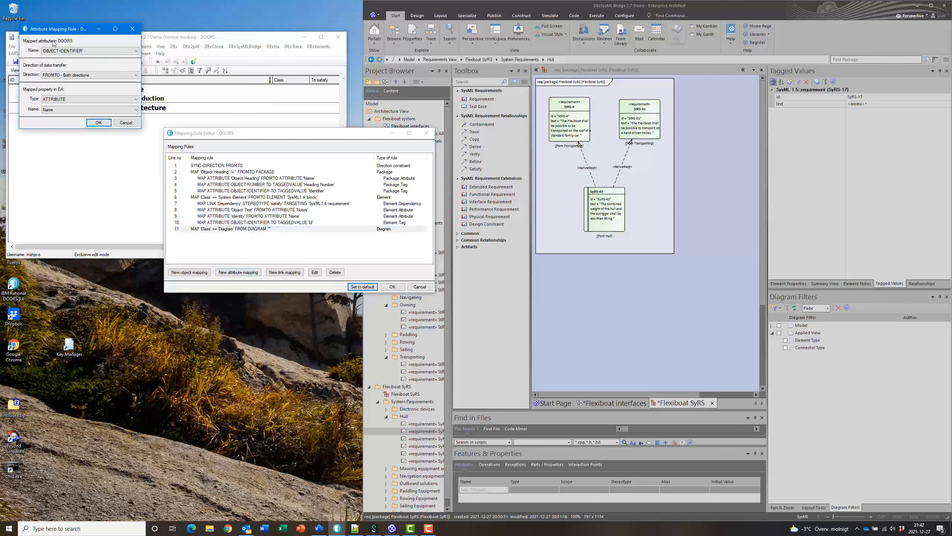
pyautogui.moveTo(69, 28); pyautogui.dragTo(143, 64)
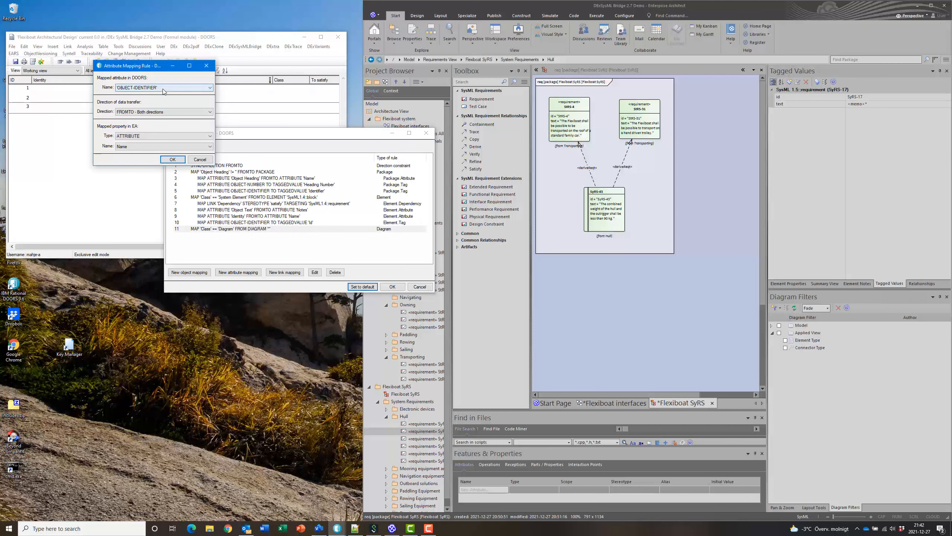
pyautogui.click(163, 89)
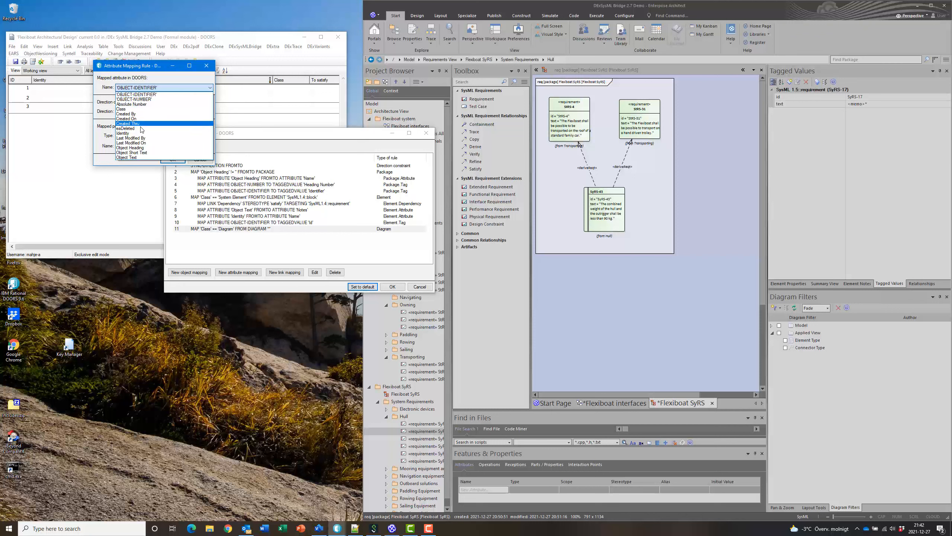
pyautogui.click(136, 158)
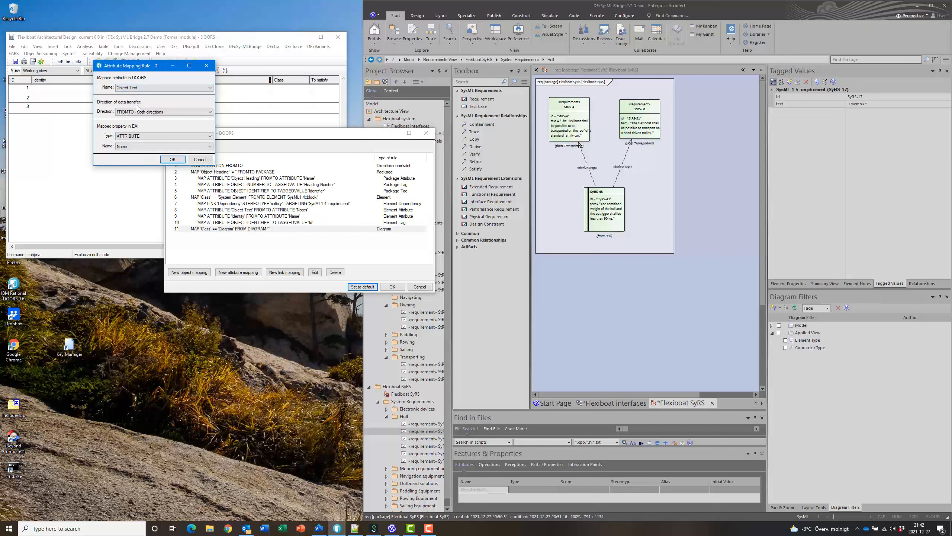
pyautogui.click(146, 113)
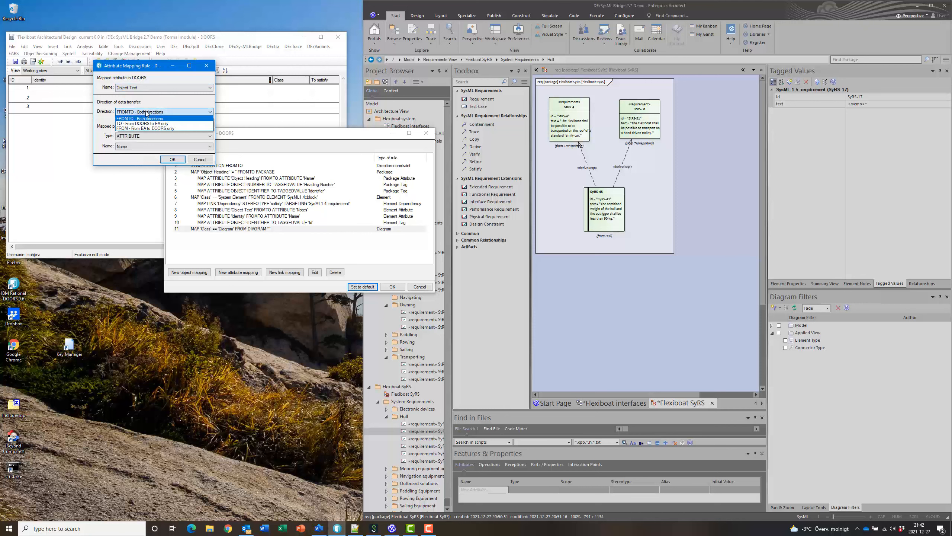
pyautogui.click(144, 128)
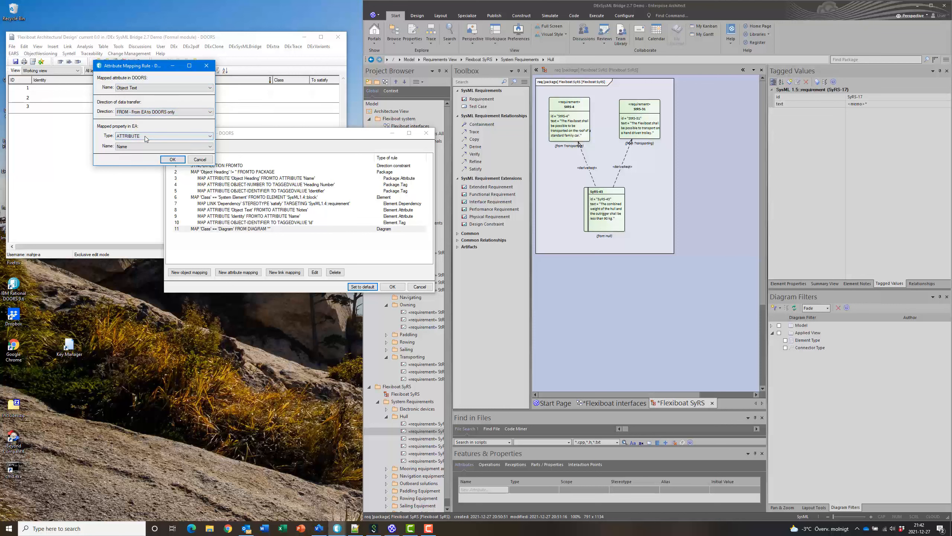
pyautogui.click(145, 135)
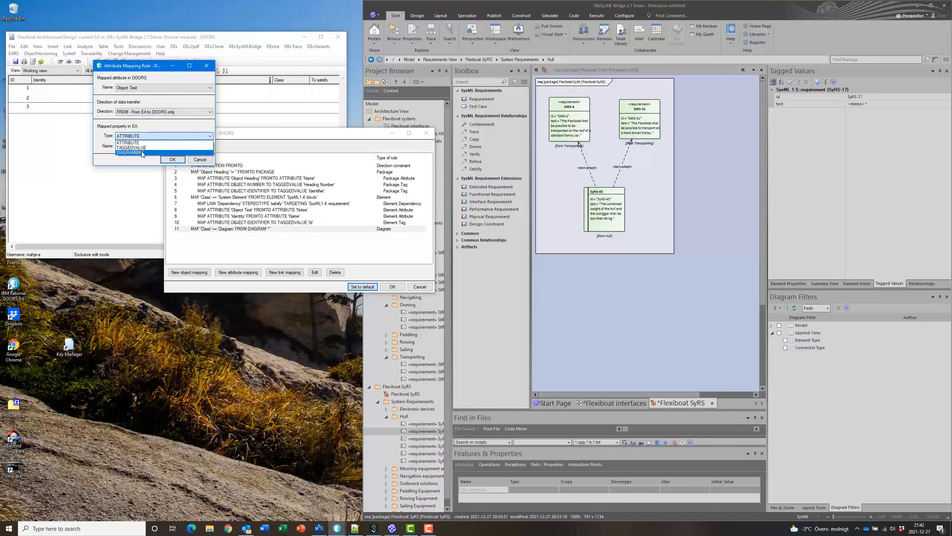
pyautogui.click(143, 152)
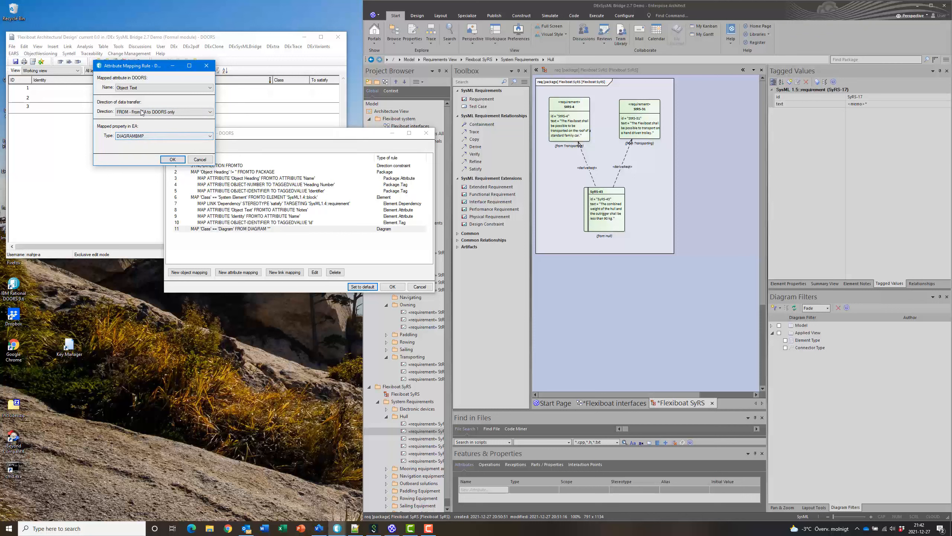
pyautogui.click(172, 159)
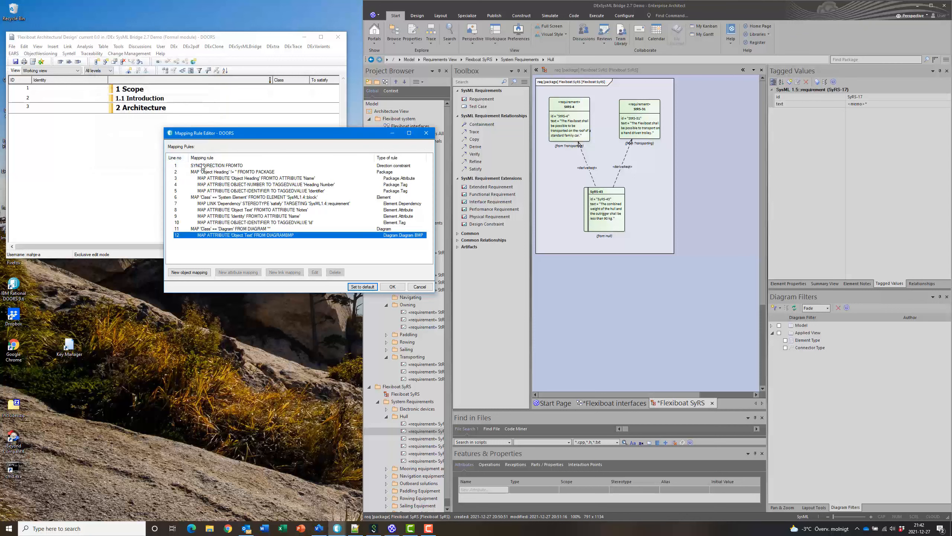
pyautogui.click(392, 287)
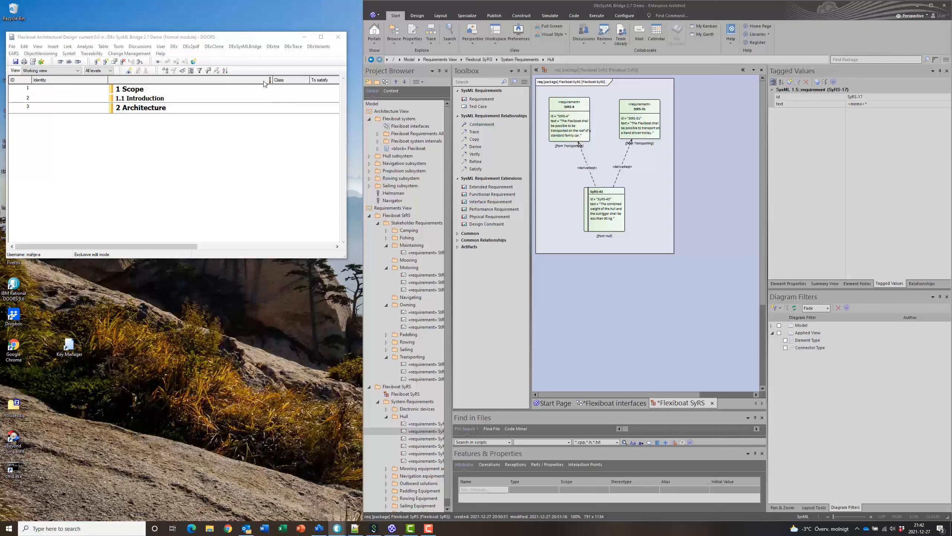
# Select the Architecture View package in EA and start DEx SysML Bridge from the DOORS Architectural Design module
pyautogui.click(403, 112)
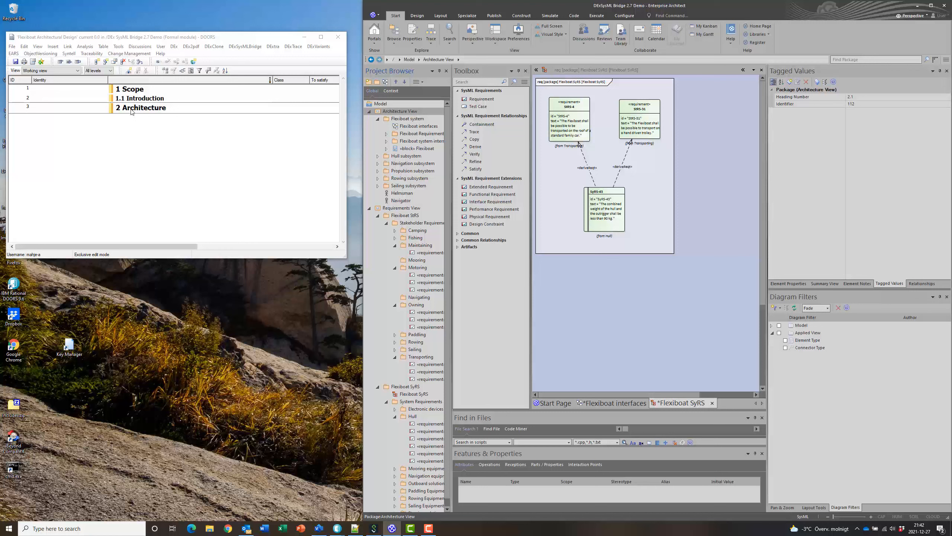
pyautogui.click(246, 46)
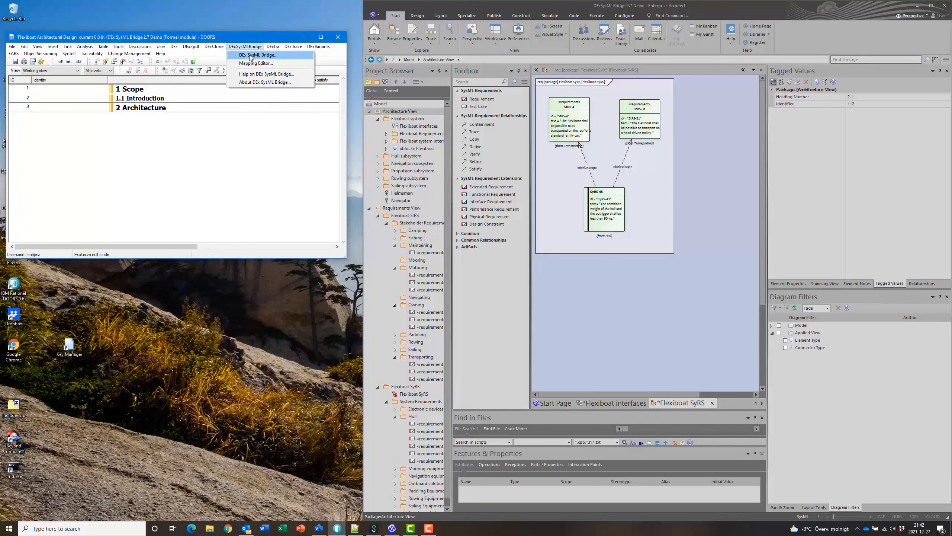
# Open the DEx SysML Bridge for the Flexiboat Architectural Design module, acknowledging the database warning, and move its window below the object list
pyautogui.click(250, 56)
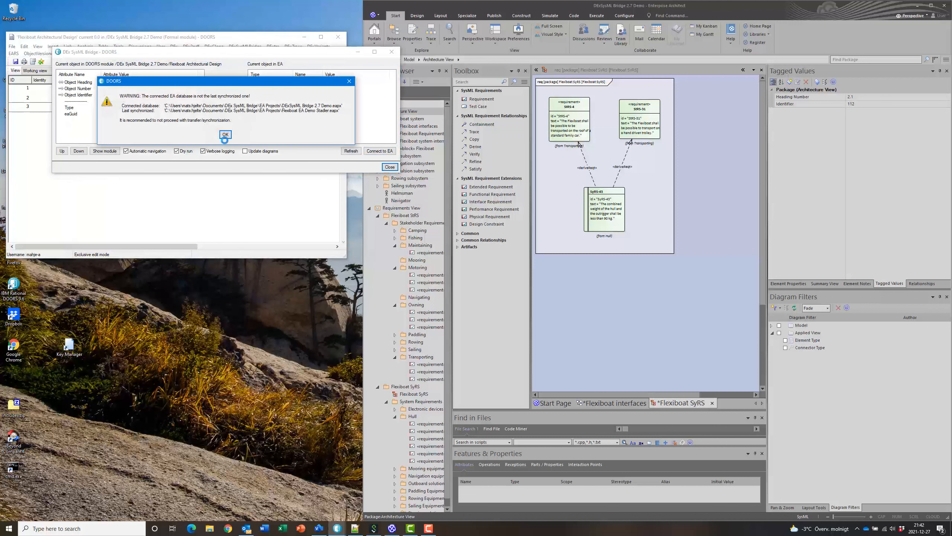
pyautogui.click(225, 135)
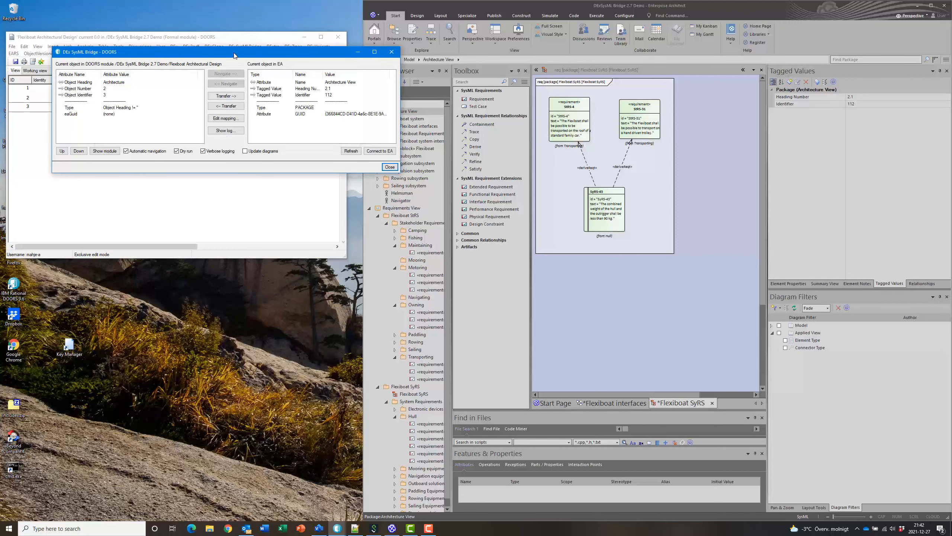
pyautogui.moveTo(234, 55); pyautogui.dragTo(328, 209)
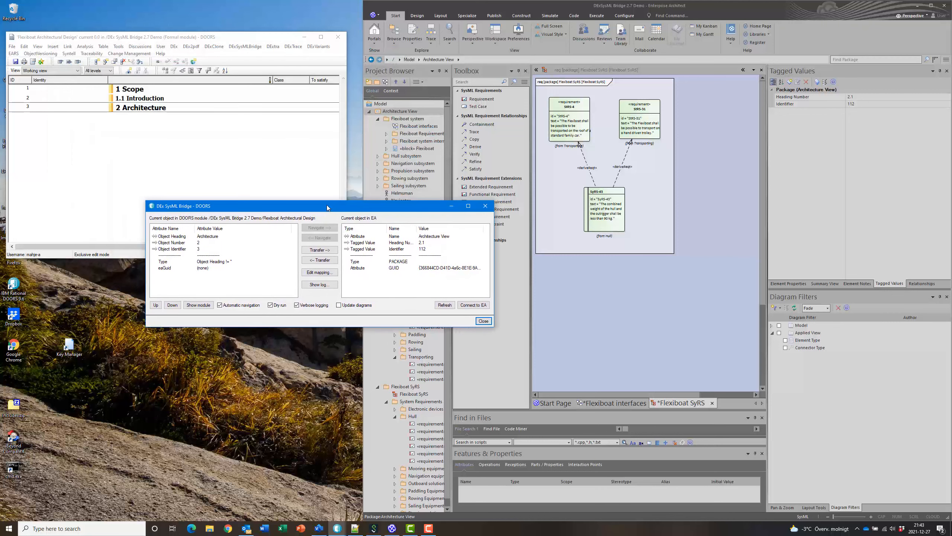
# Transfer the Architecture View package from EA into DOORS below heading 3, with Dry run off and Update diagrams on
pyautogui.click(270, 306)
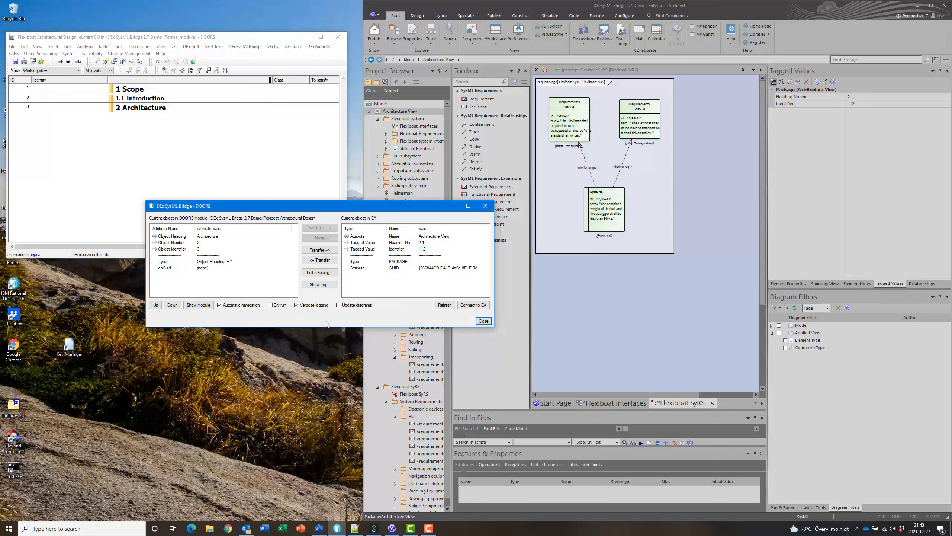
pyautogui.click(338, 305)
pyautogui.click(318, 260)
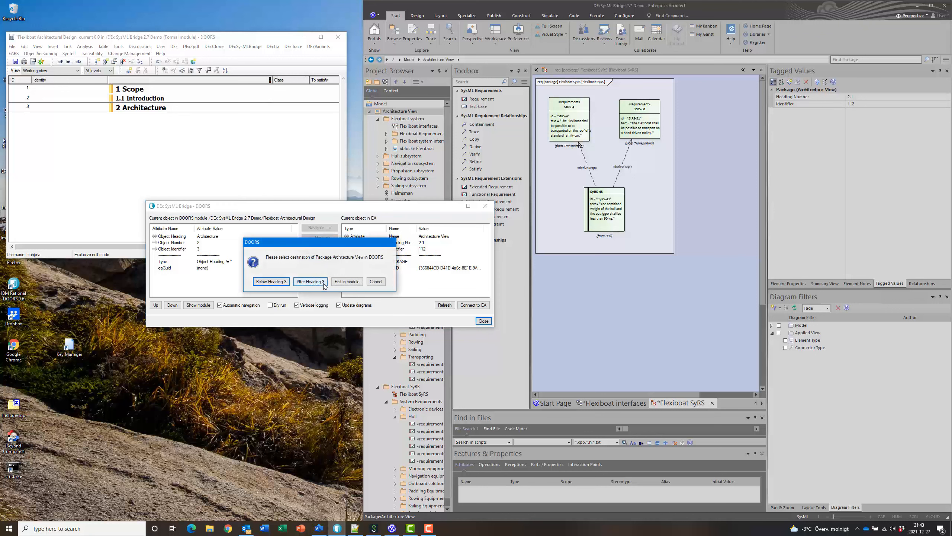
pyautogui.click(271, 281)
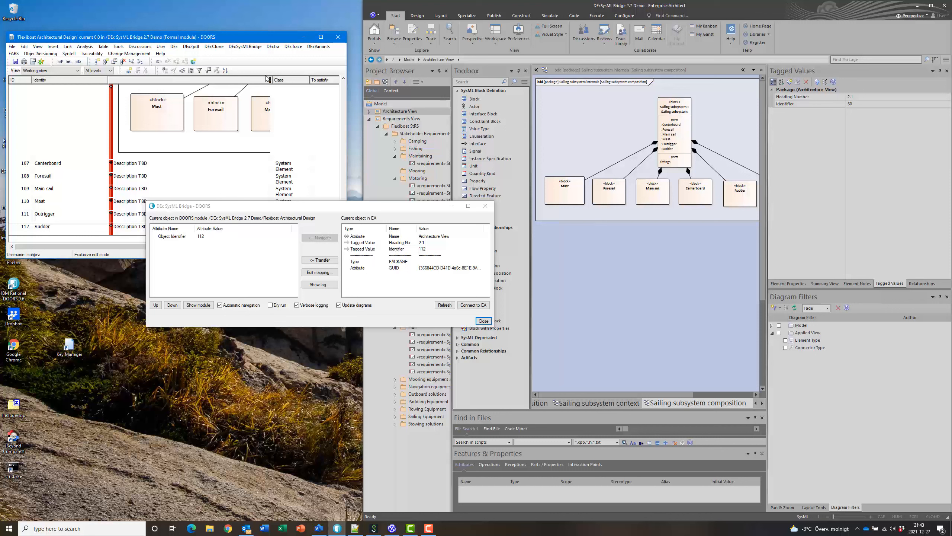
# Maximize the architectural design module with the bridge window minimized, and widen its main text column
pyautogui.doubleClick(237, 40)
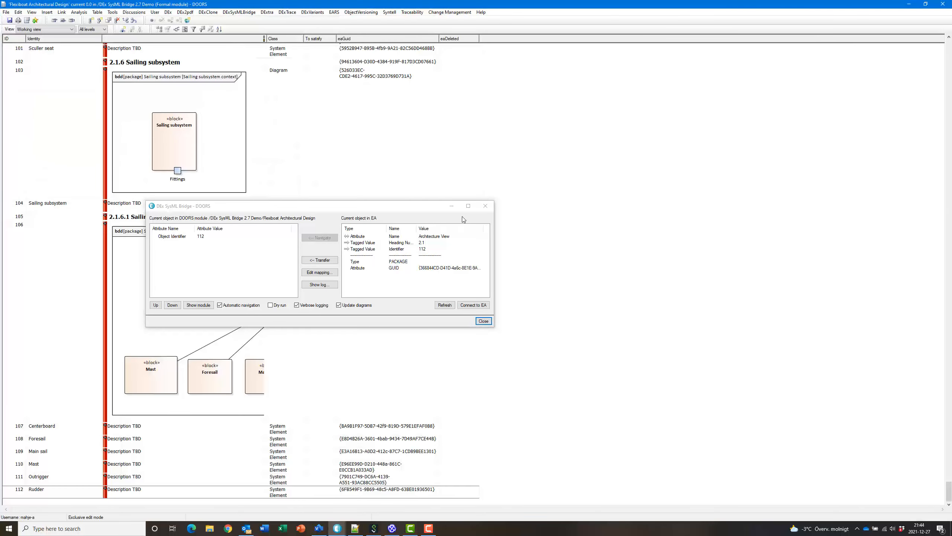
pyautogui.click(451, 206)
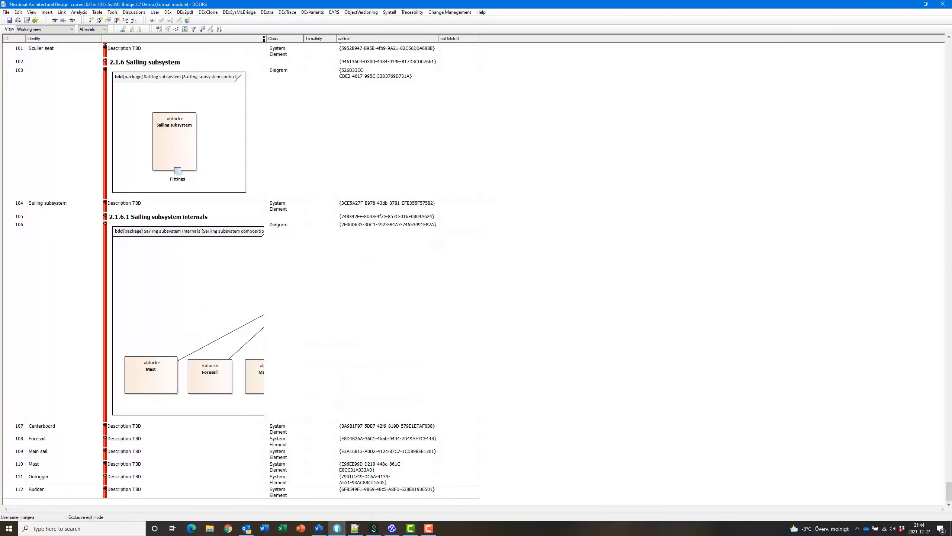
pyautogui.click(949, 49)
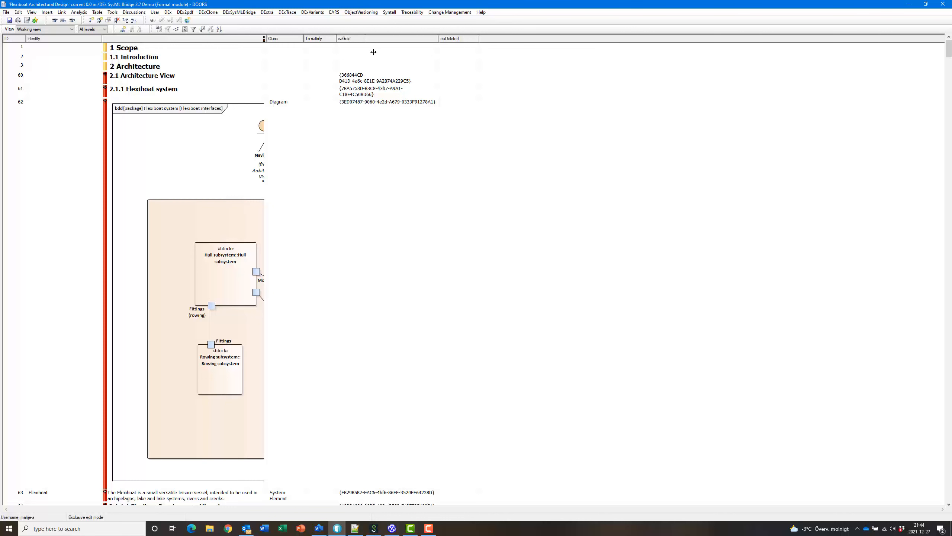
pyautogui.moveTo(403, 54); pyautogui.dragTo(403, 54)
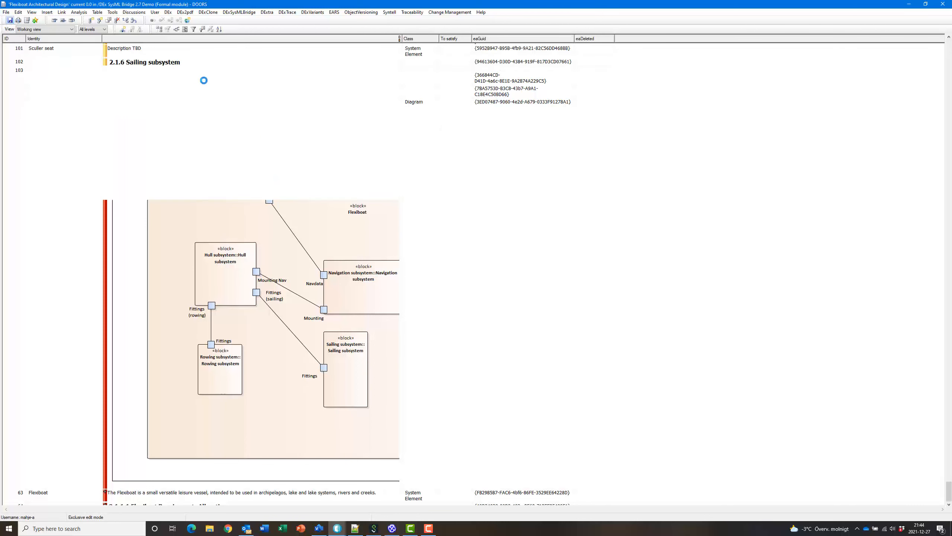
# Look over the transferred subsystem sections near the end of the module, including Sailing subsystem, and return to the Scope heading
pyautogui.scroll(-20, 210, 83)
pyautogui.scroll(5, 216, 127)
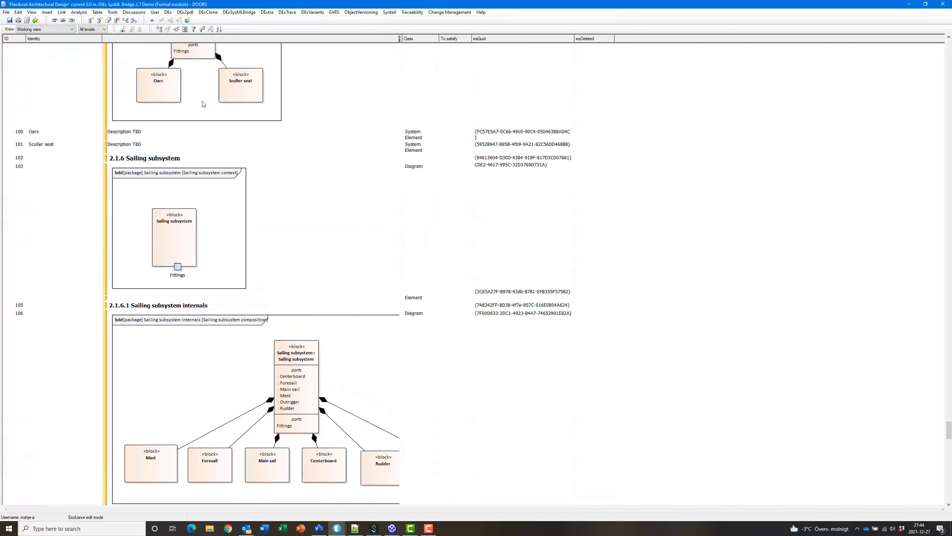
pyautogui.click(949, 50)
pyautogui.click(948, 51)
pyautogui.click(949, 50)
pyautogui.click(948, 51)
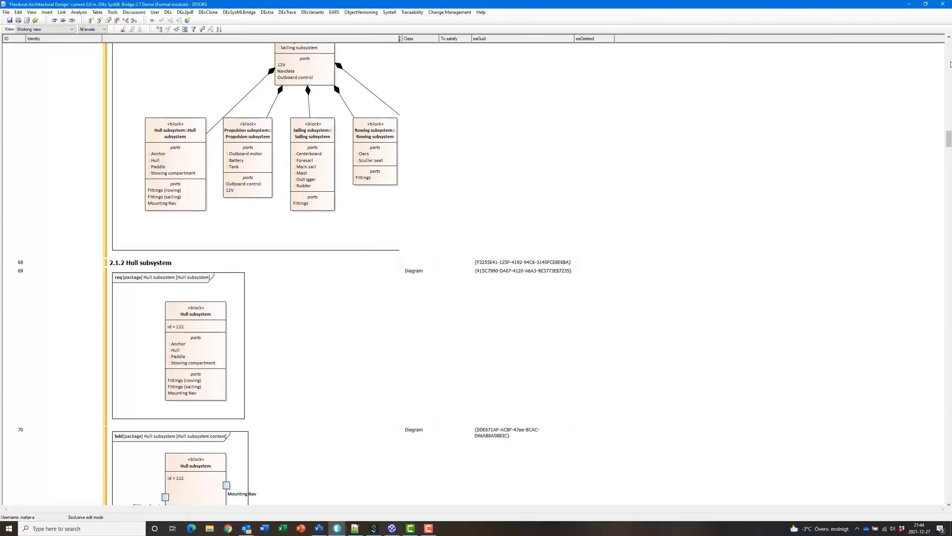
pyautogui.click(950, 47)
pyautogui.click(950, 46)
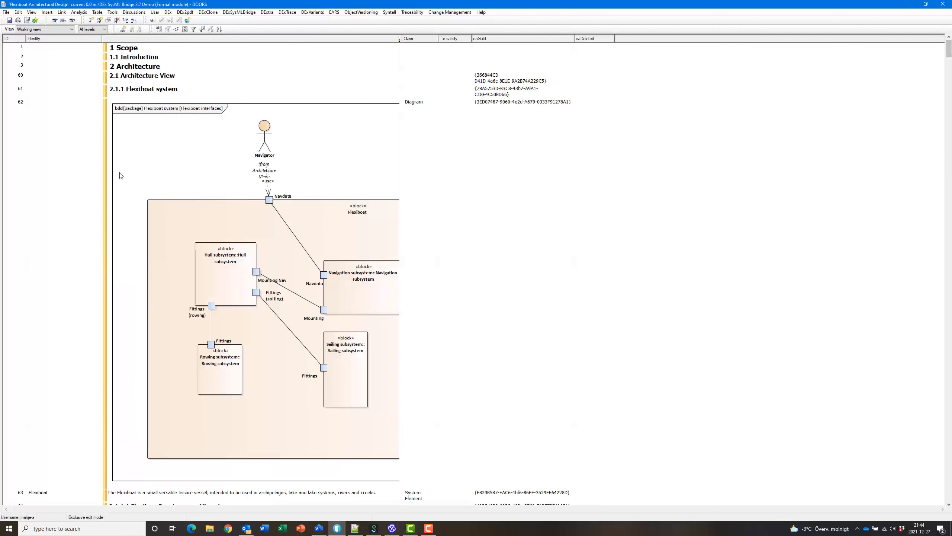
# Review the transferred diagrams and element descriptions from the Flexiboat system section through the Hull subsystem section
pyautogui.scroll(-1, 204, 169)
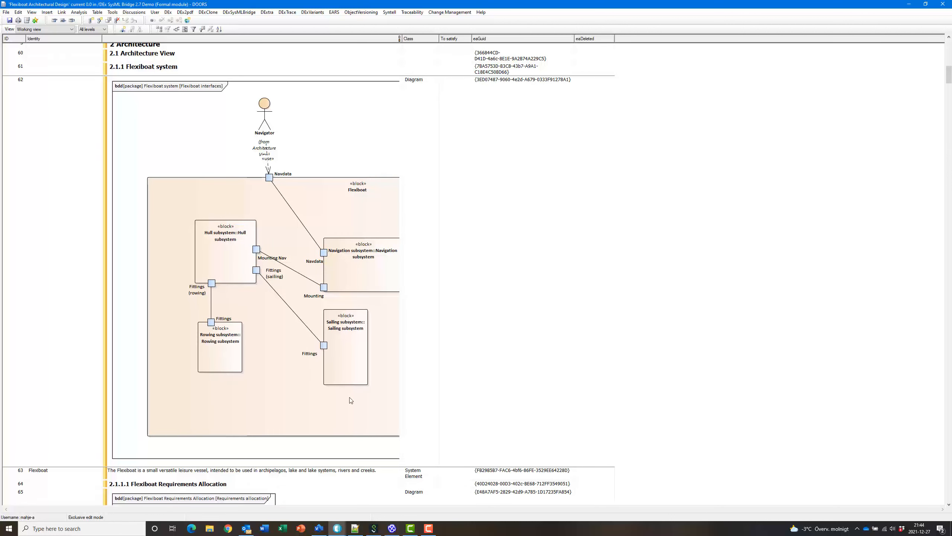
pyautogui.scroll(-1, 350, 400)
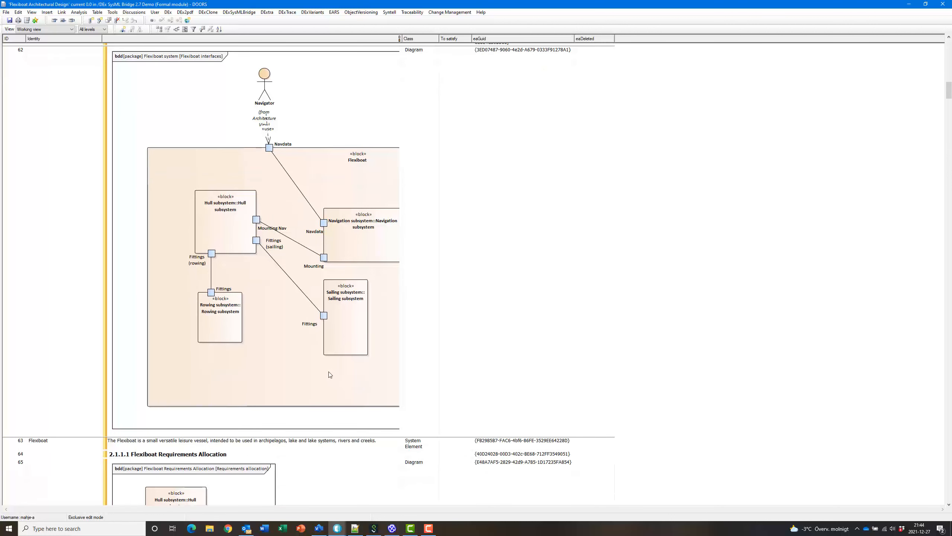
pyautogui.click(139, 446)
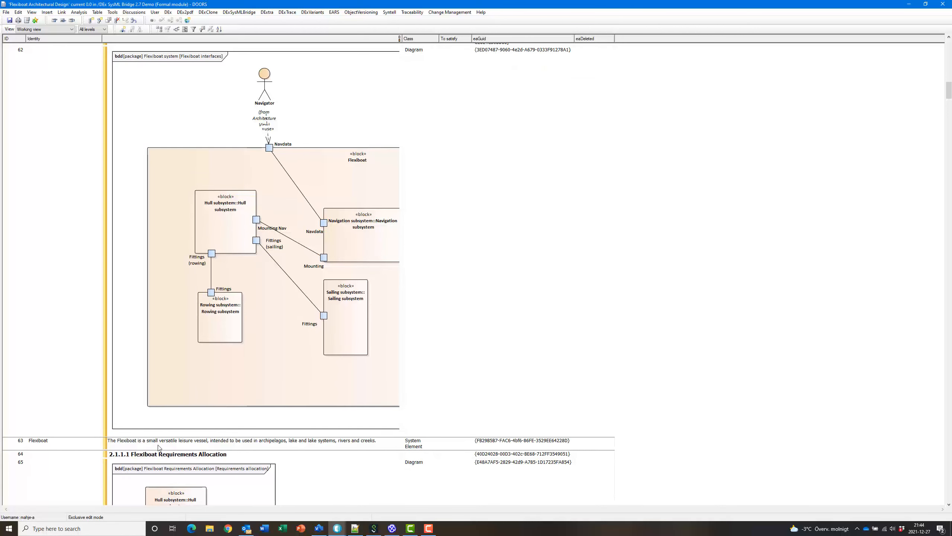
pyautogui.scroll(-5, 159, 445)
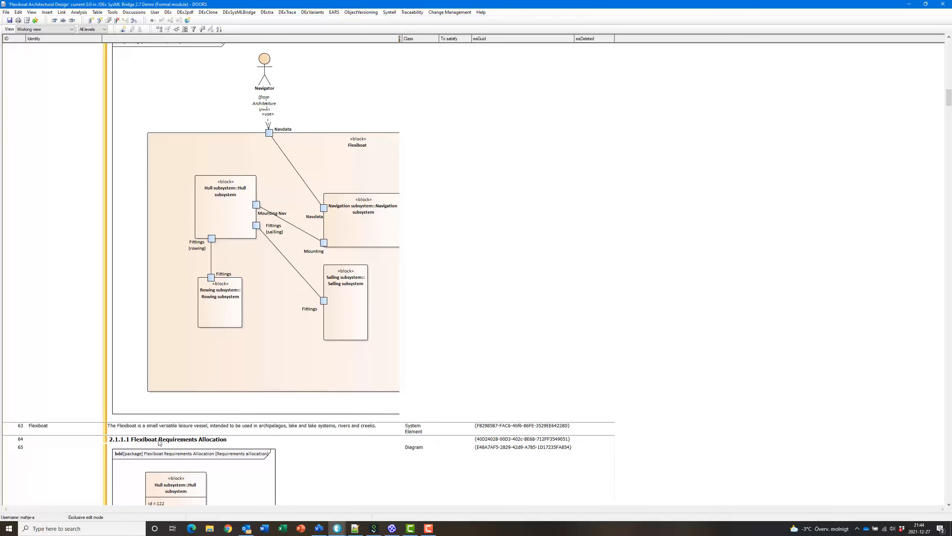
pyautogui.scroll(-7, 194, 454)
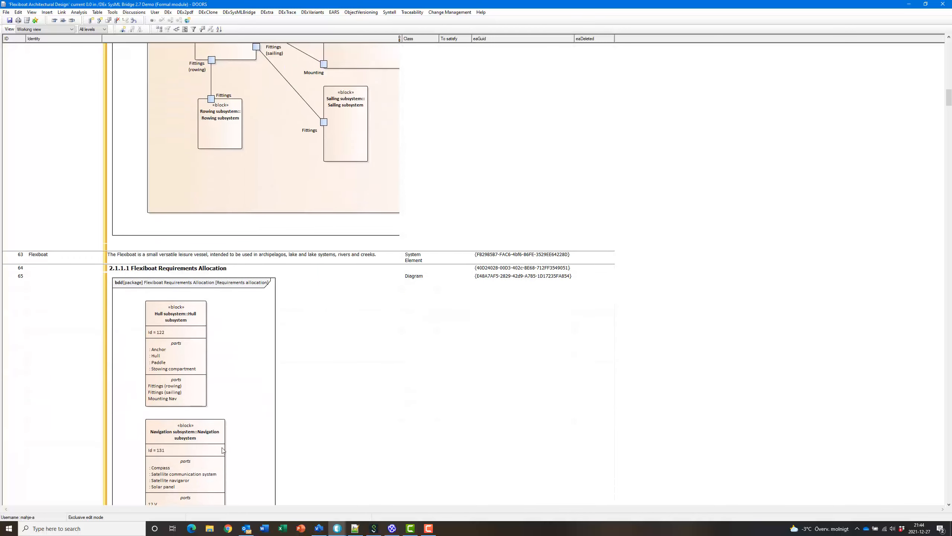
pyautogui.scroll(-6, 230, 427)
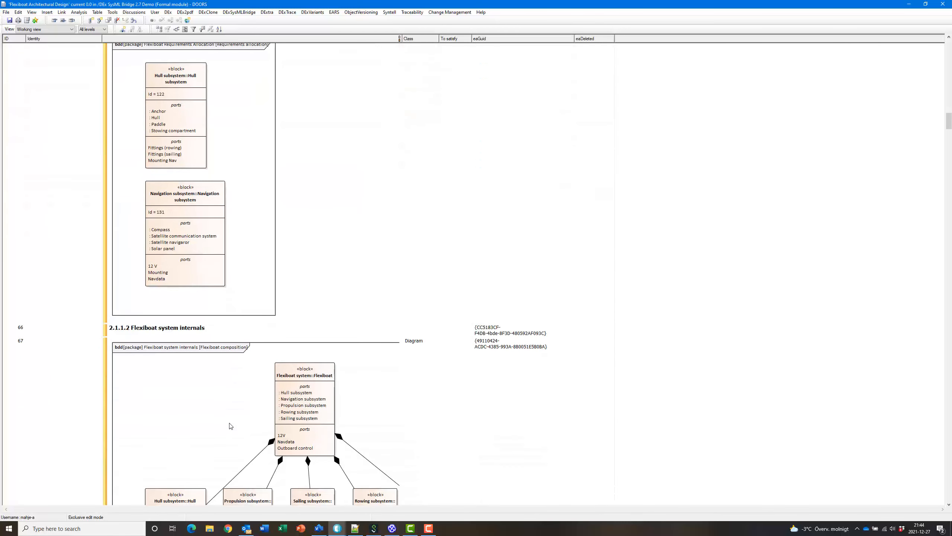
pyautogui.scroll(-6, 229, 409)
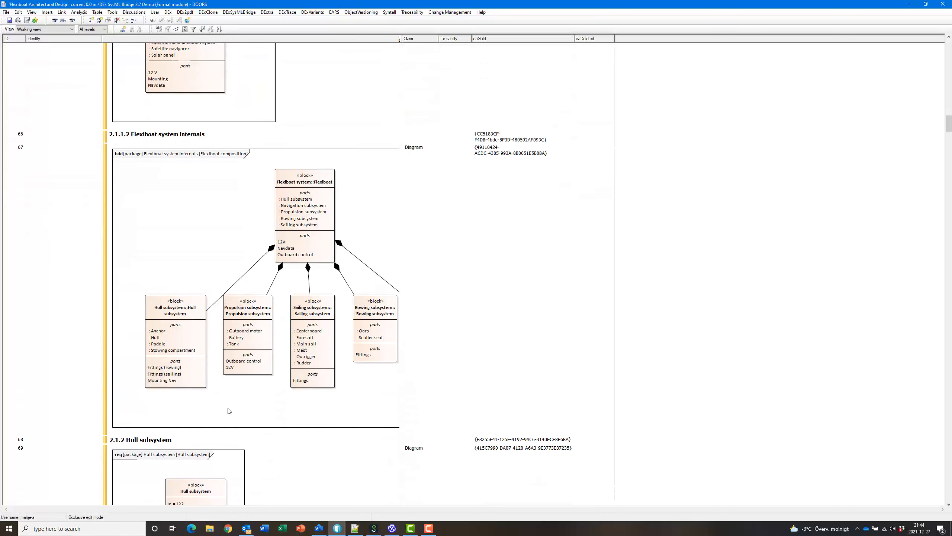
pyautogui.scroll(-4, 219, 419)
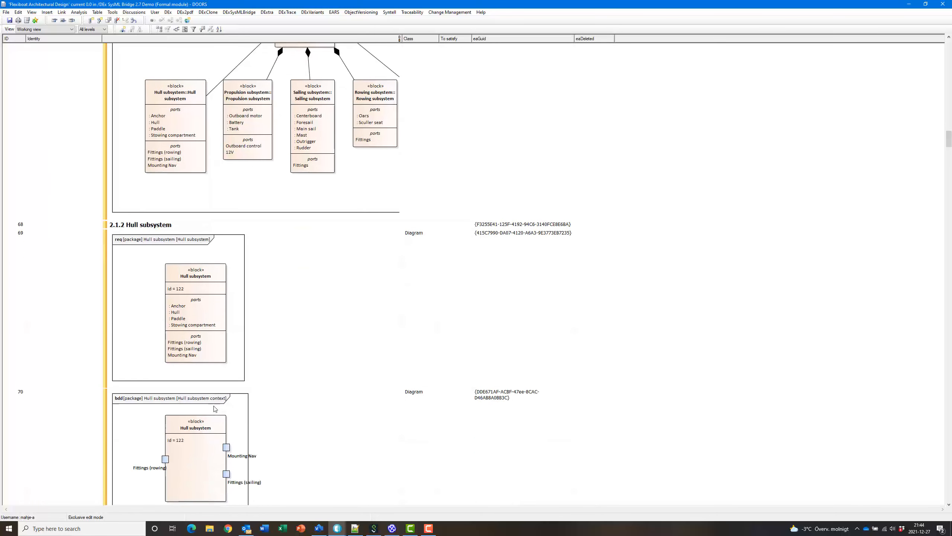
pyautogui.scroll(-2, 165, 324)
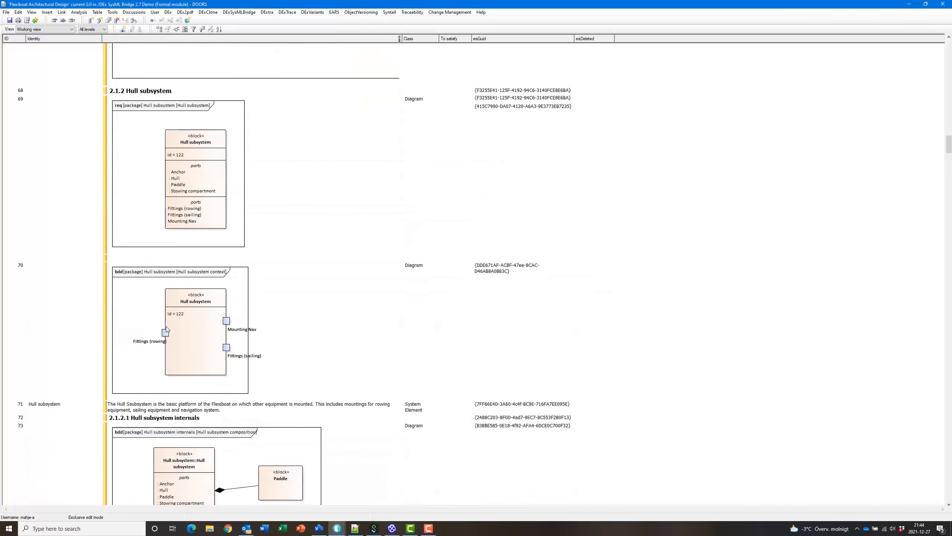
# Select the Hull subsystem element in the module, and restore the module window beside the EA model at a greater height
pyautogui.click(157, 403)
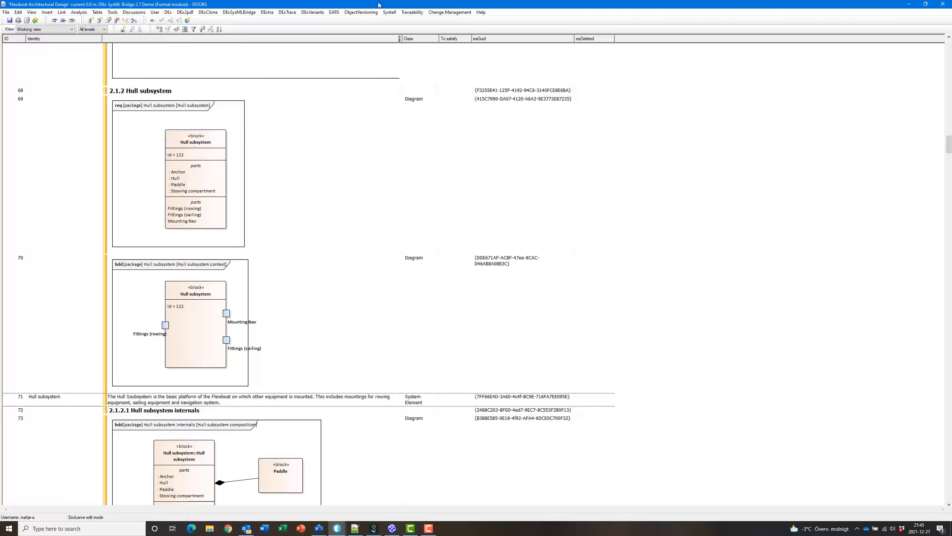
pyautogui.doubleClick(378, 5)
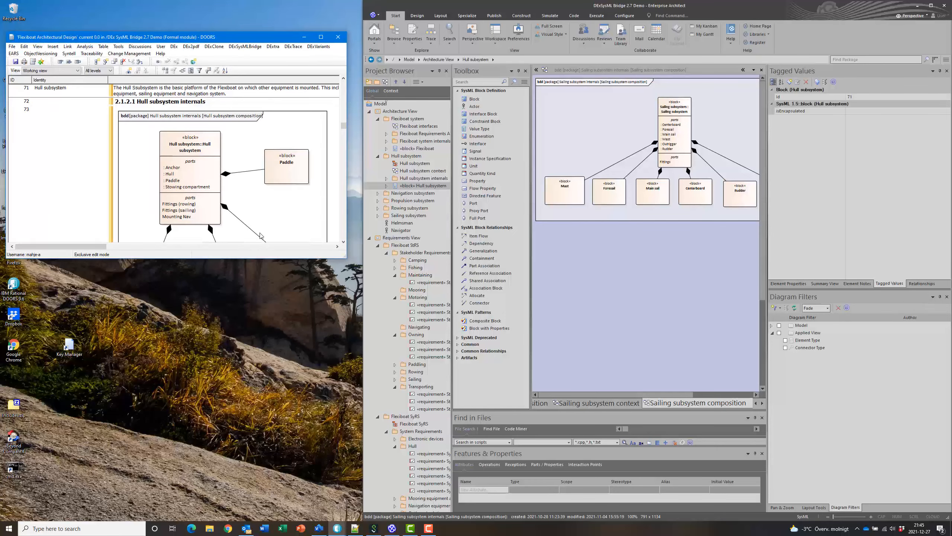
pyautogui.moveTo(234, 267); pyautogui.dragTo(236, 337)
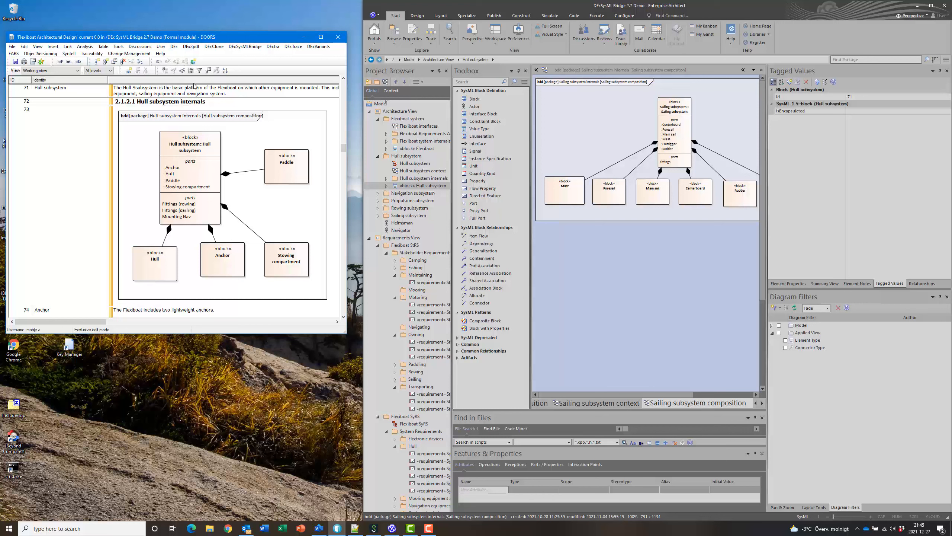
# Filter the module to show only objects whose Class is equal to System Element, using the simple filter
pyautogui.click(209, 71)
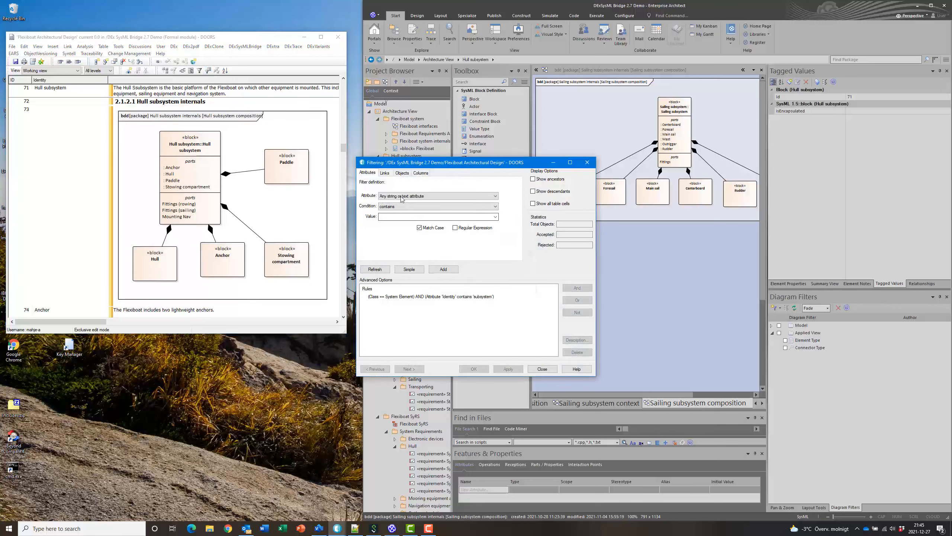
pyautogui.click(402, 196)
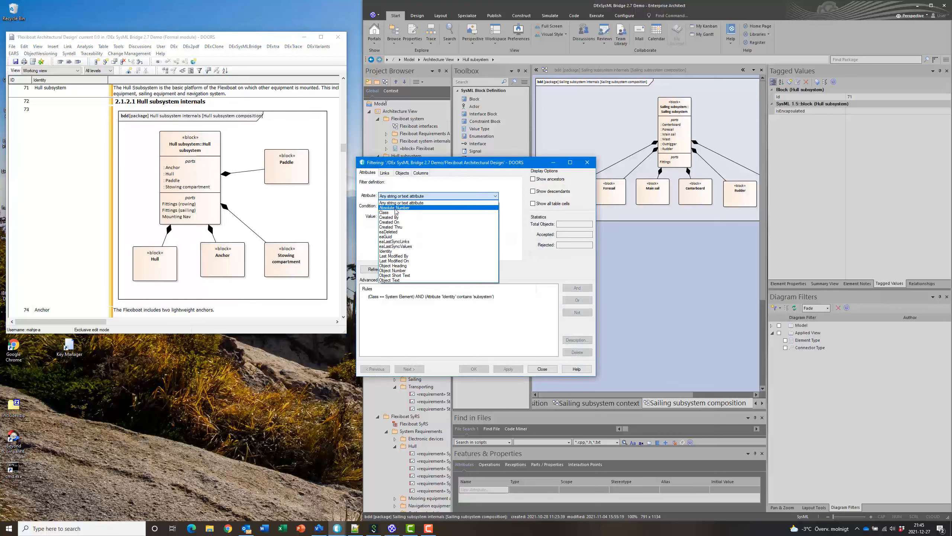
pyautogui.click(398, 208)
pyautogui.click(394, 217)
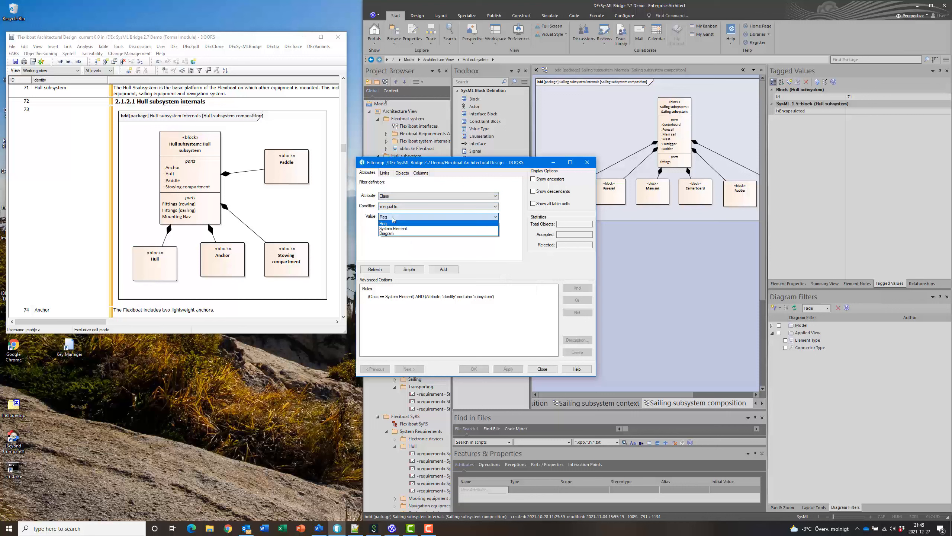
pyautogui.click(394, 229)
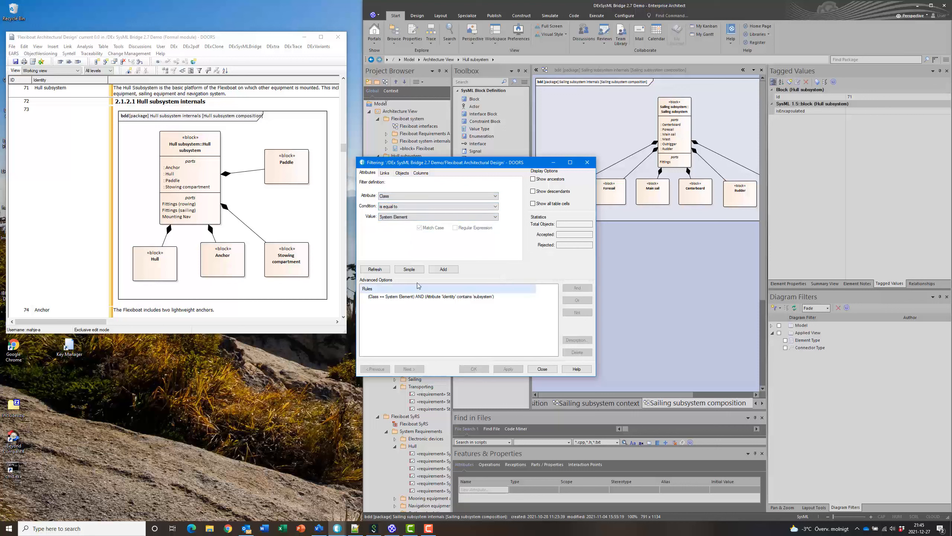
pyautogui.click(410, 269)
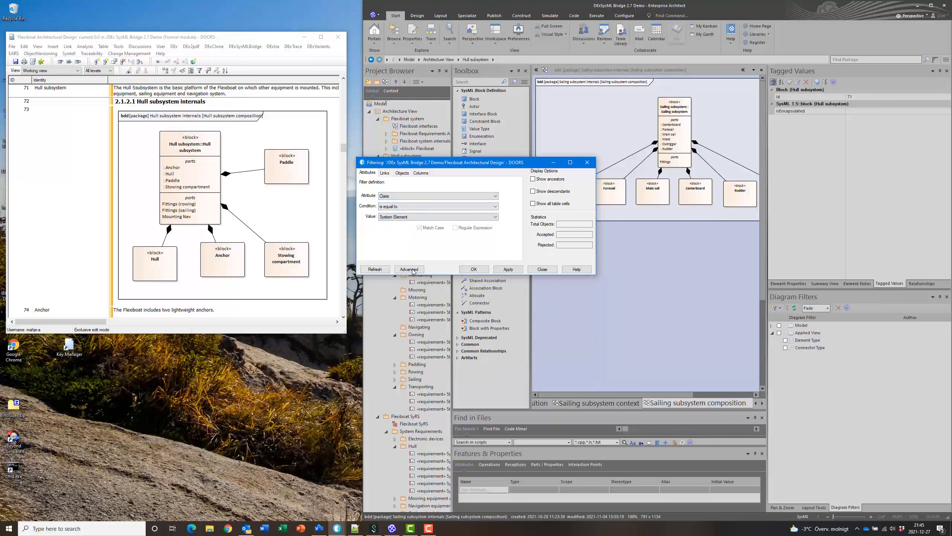
pyautogui.click(508, 269)
pyautogui.moveTo(342, 140); pyautogui.dragTo(341, 82)
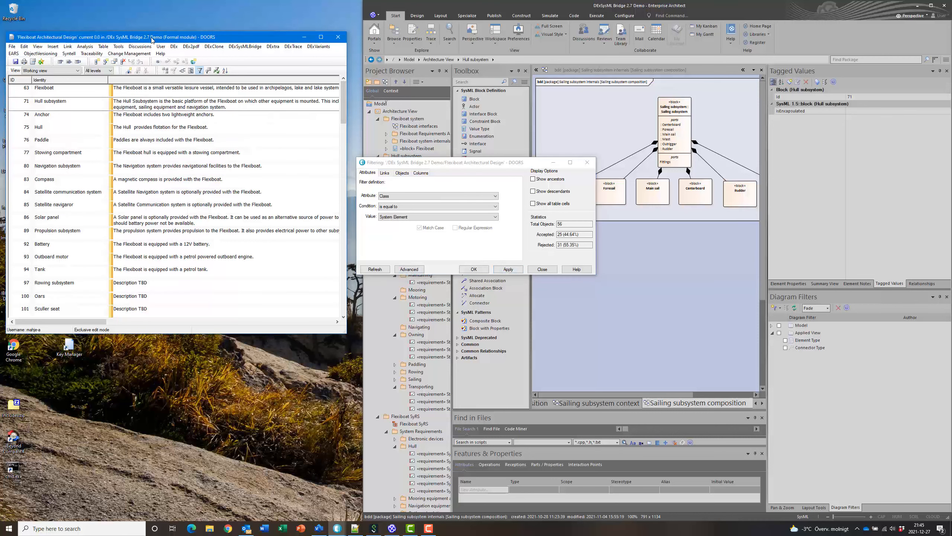
# Move the filtered module window over the EA area and minimize the filtering window
pyautogui.moveTo(162, 40); pyautogui.dragTo(659, 87)
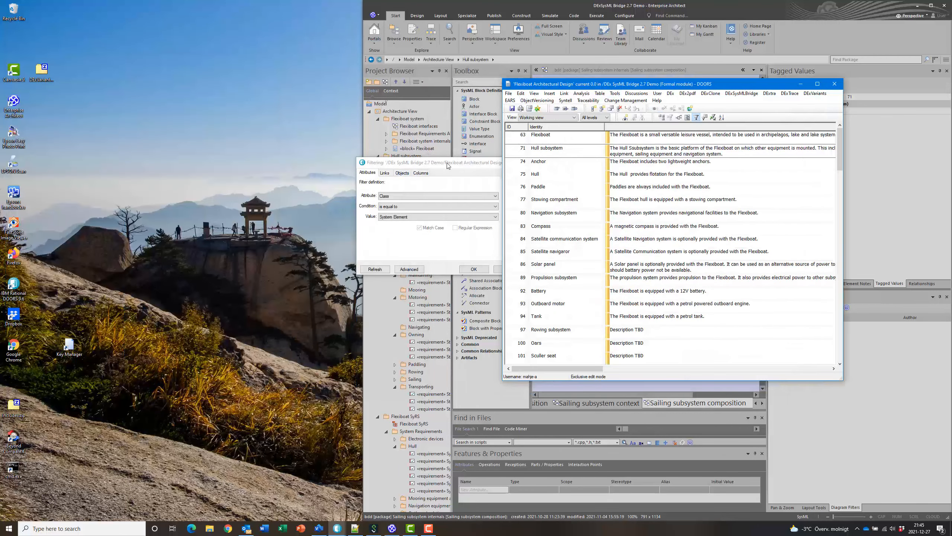
pyautogui.click(504, 163)
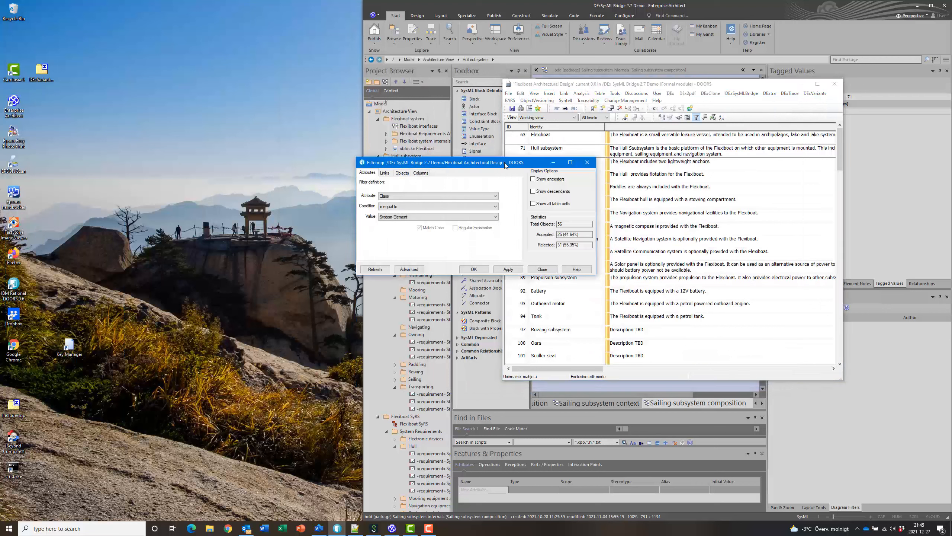
pyautogui.click(552, 161)
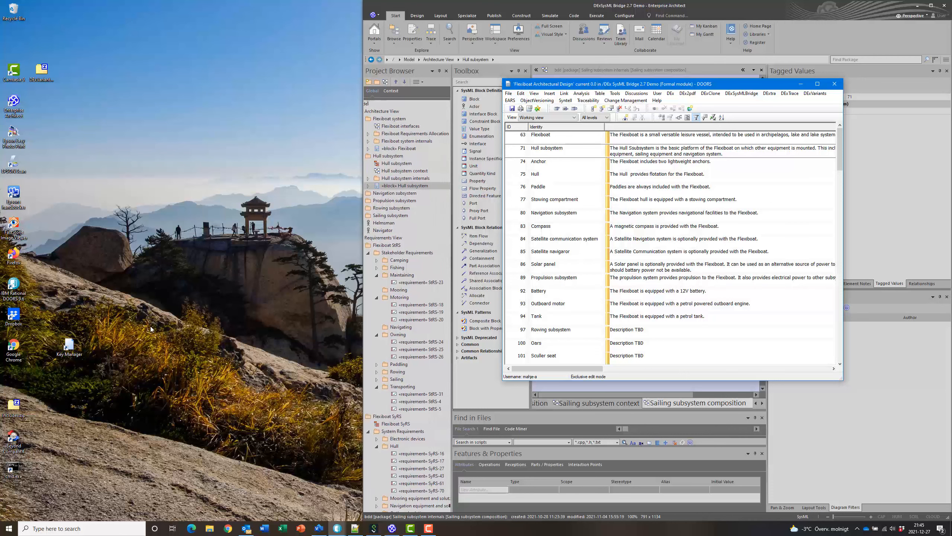
# Switch to the DOORS database window for the DEx SysML Bridge 2.7 Demo project
pyautogui.hotkey('alt', 'Tab')
pyautogui.hotkey('alt', 'Tab')
pyautogui.hotkey('alt', 'Tab')
pyautogui.hotkey('alt', 'Tab')
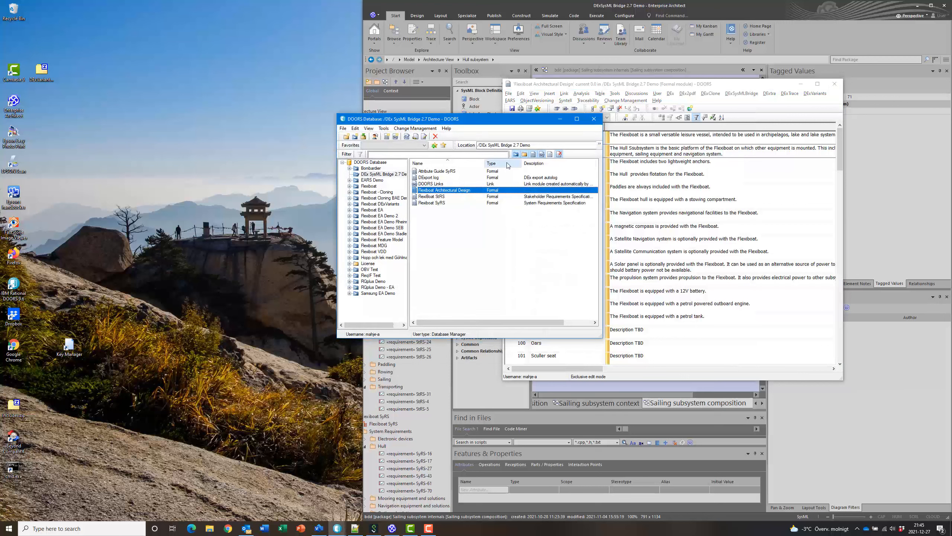
# Open the Flexiboat SyRS module, place its window over the free desktop area, and minimize the database window
pyautogui.doubleClick(446, 203)
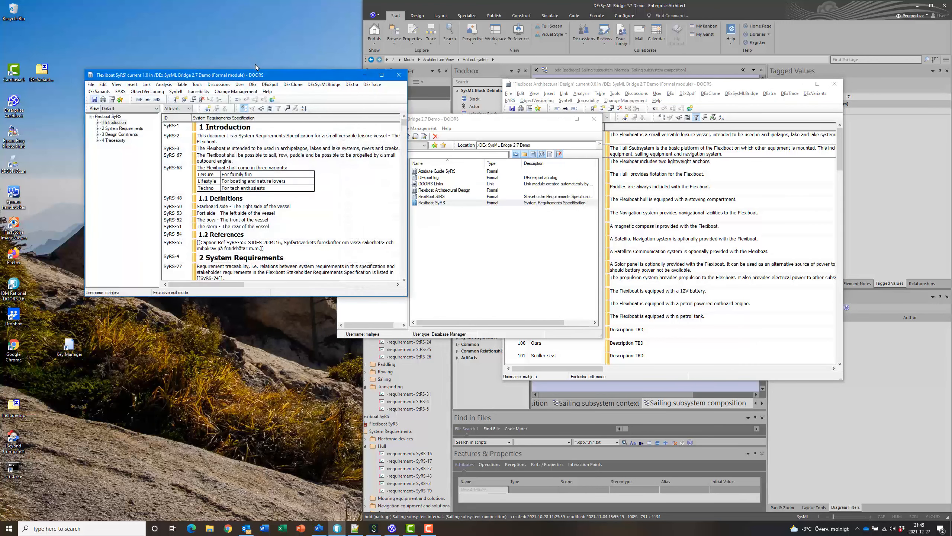
pyautogui.moveTo(261, 80); pyautogui.dragTo(183, 71)
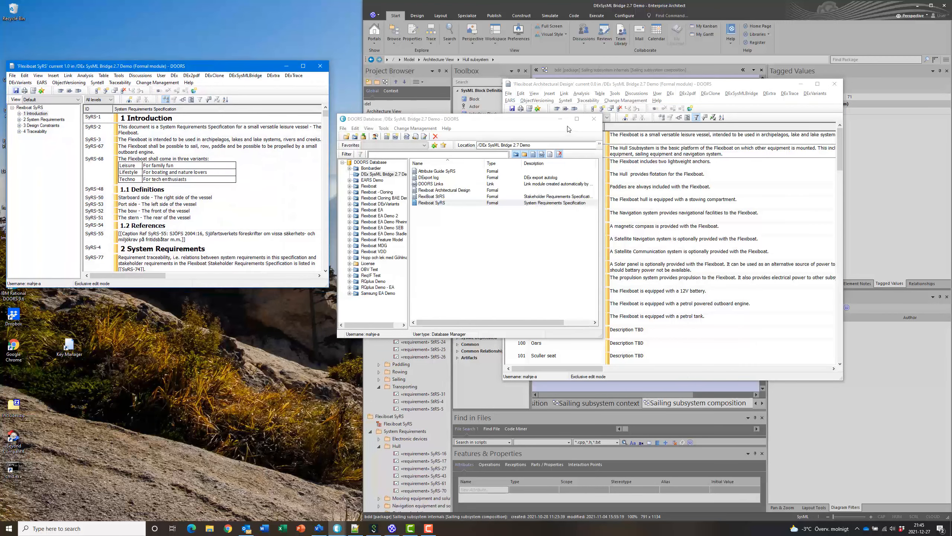
pyautogui.click(561, 120)
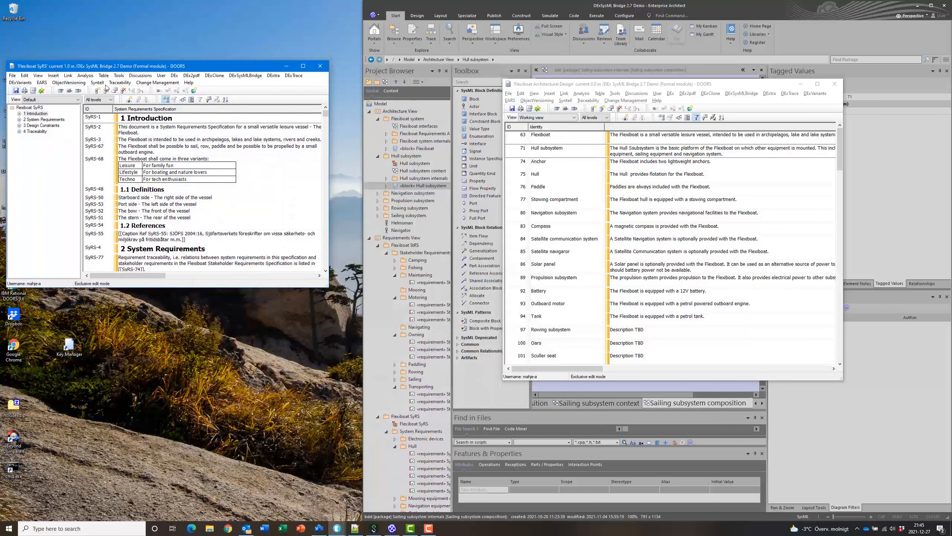
pyautogui.click(33, 91)
pyautogui.click(200, 161)
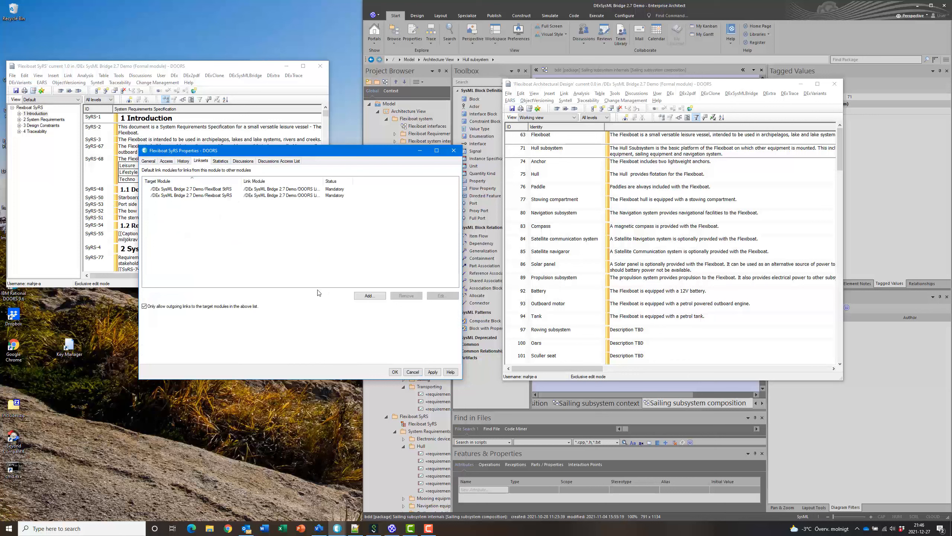
pyautogui.click(369, 296)
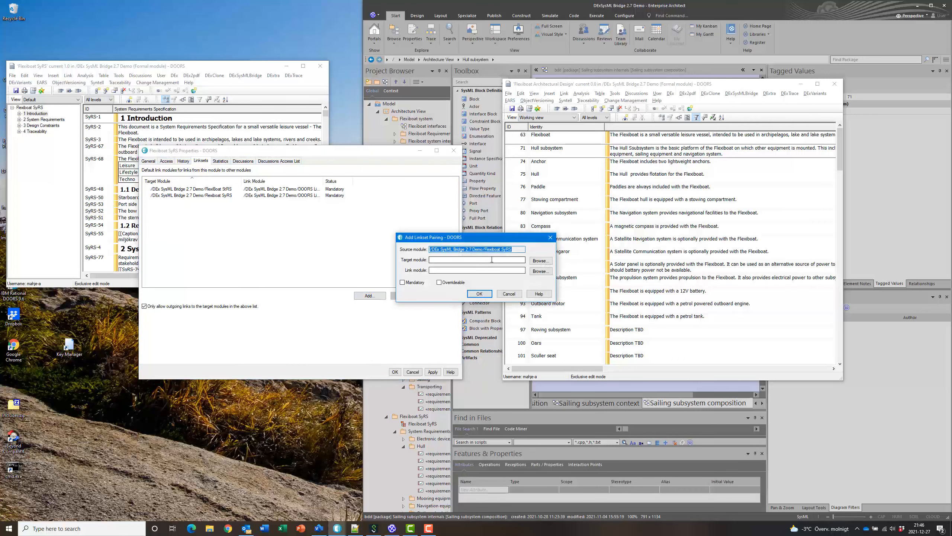
pyautogui.click(539, 260)
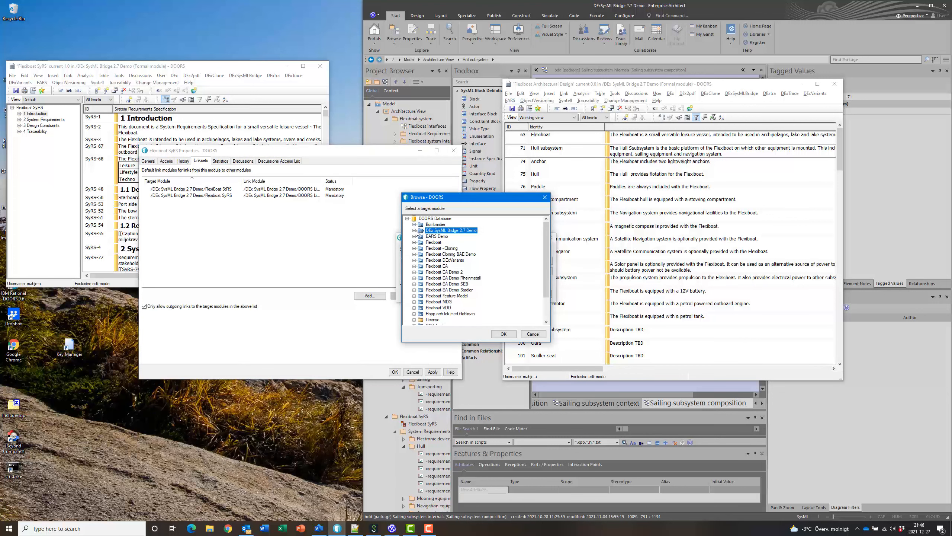
pyautogui.click(540, 334)
pyautogui.click(509, 294)
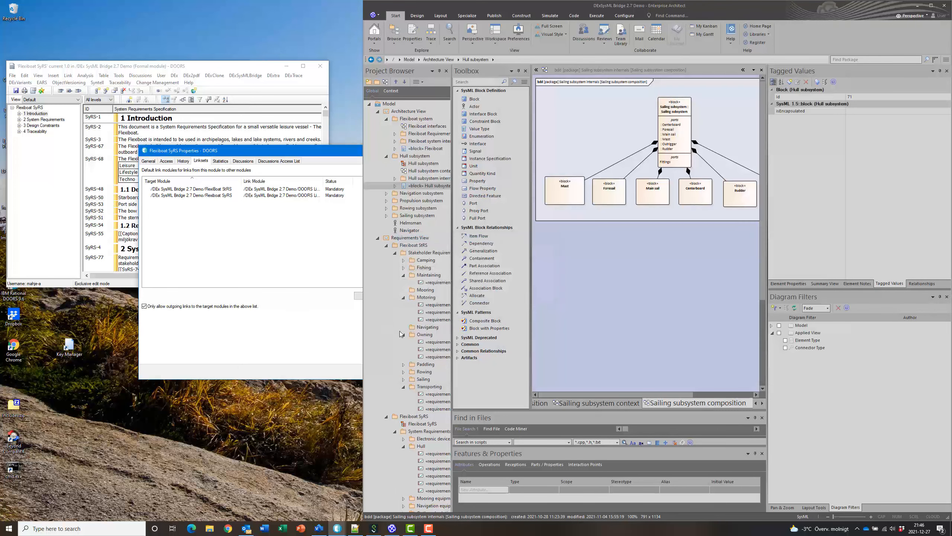
pyautogui.moveTo(285, 151); pyautogui.dragTo(215, 141)
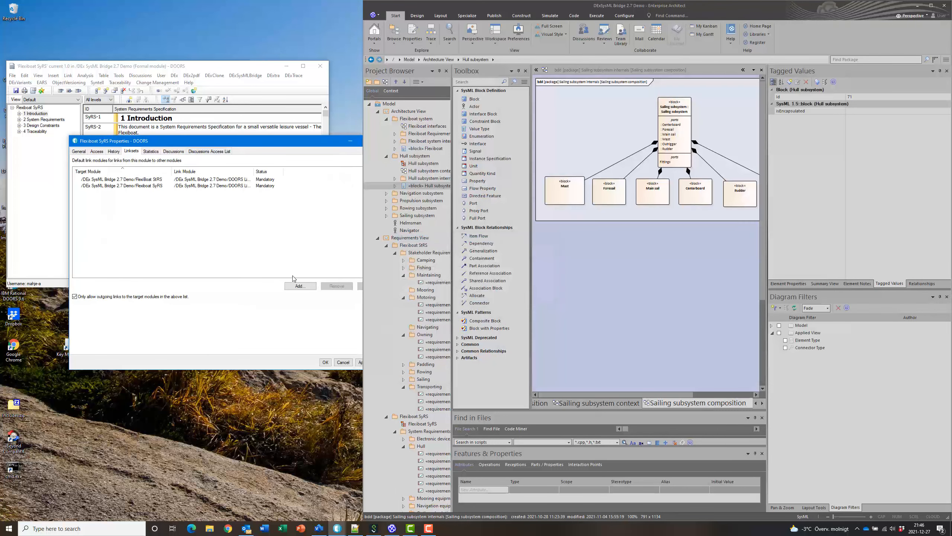
pyautogui.click(342, 363)
# Switch to the Flexiboat Architectural Design module and restrict its outgoing links to the target modules listed in its linksets
pyautogui.hotkey('alt', 'Tab')
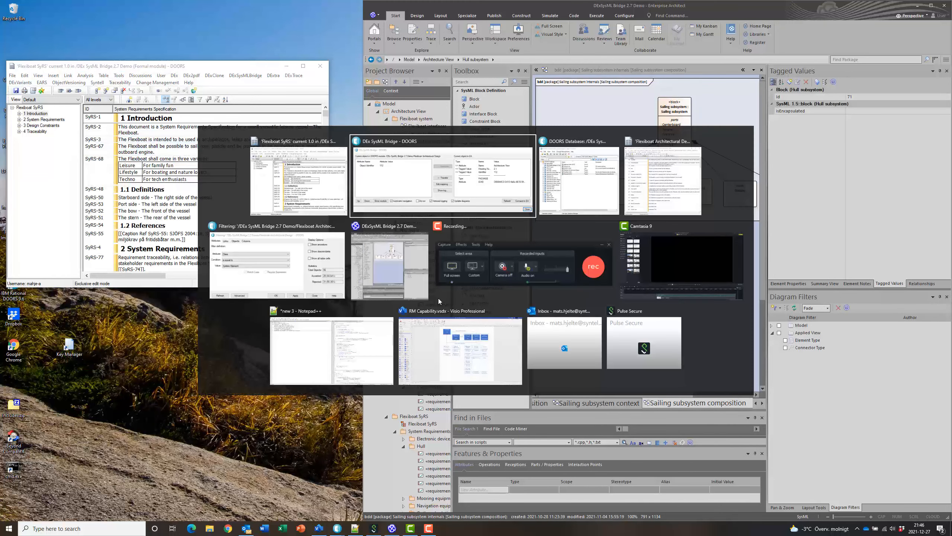
pyautogui.press('Tab')
pyautogui.press('Tab')
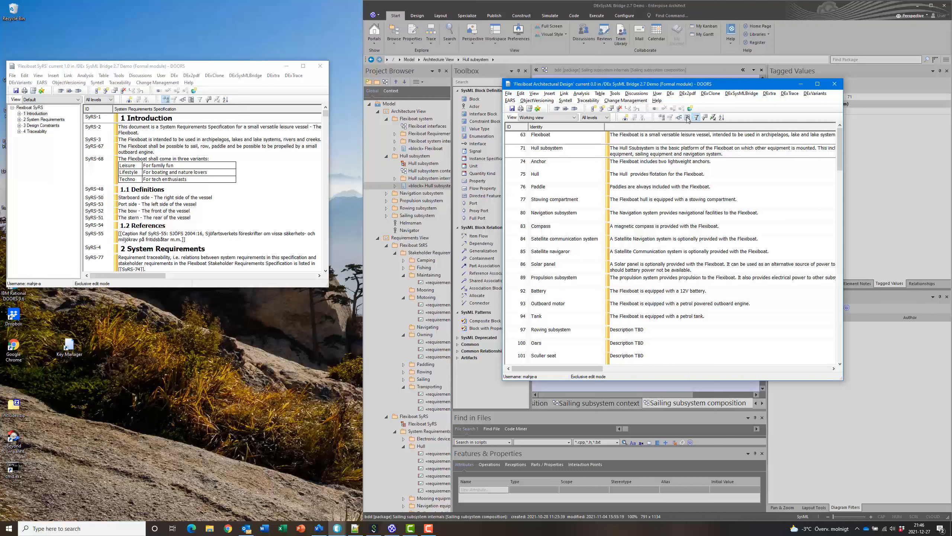
pyautogui.click(529, 108)
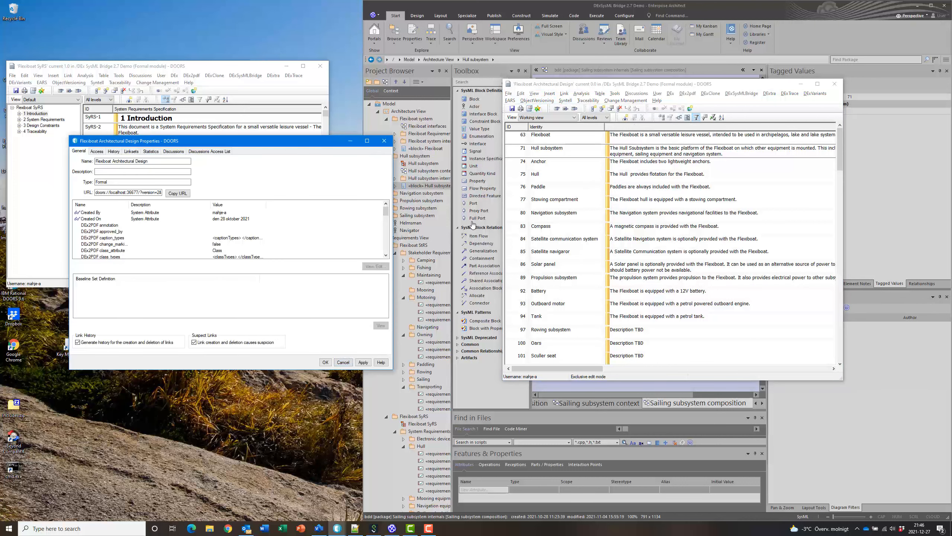
pyautogui.click(133, 151)
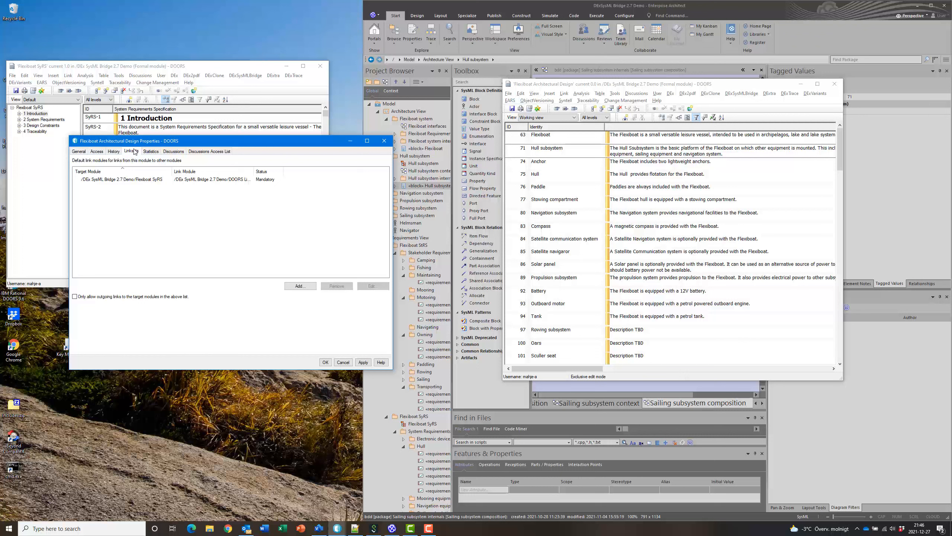
pyautogui.click(132, 181)
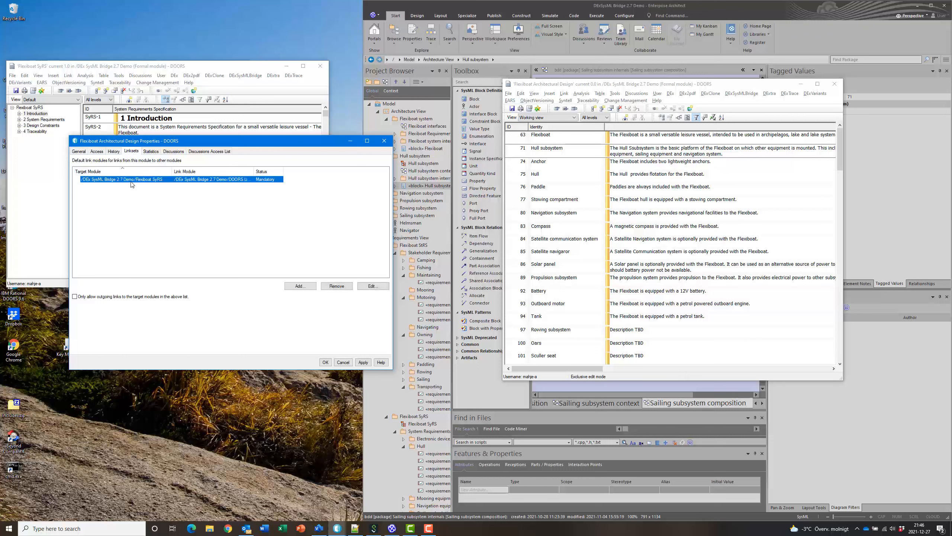
pyautogui.click(75, 297)
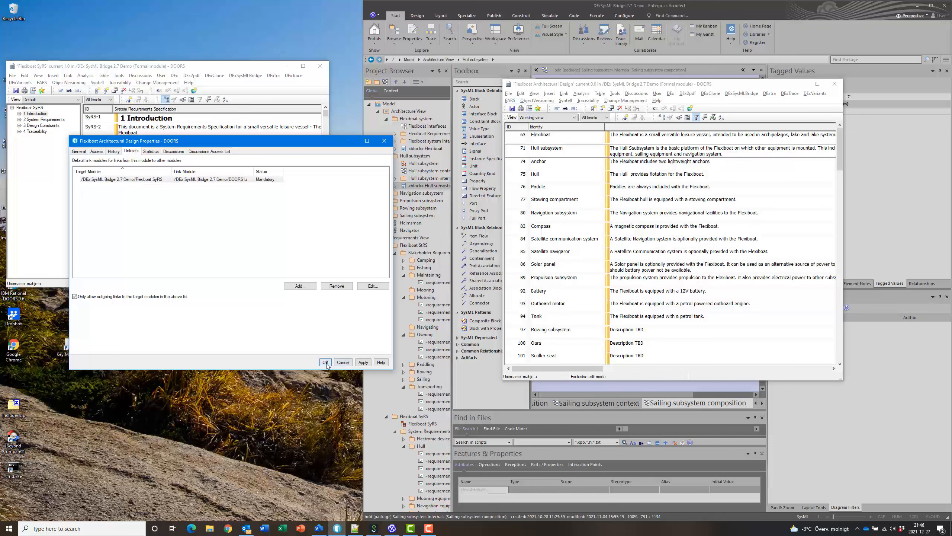
pyautogui.click(326, 362)
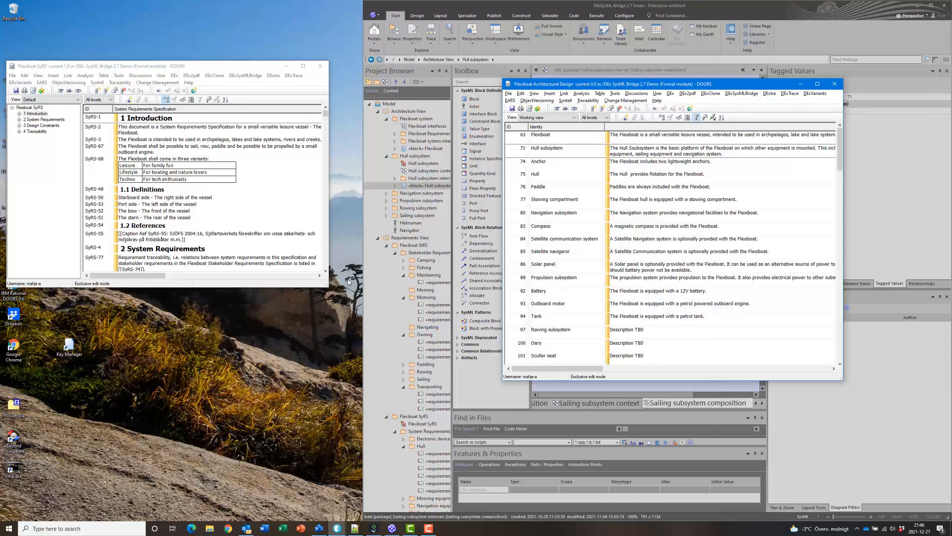
# Filter the Flexiboat SyRS module to objects whose Class is equal to Req, with ancestors shown
pyautogui.click(209, 100)
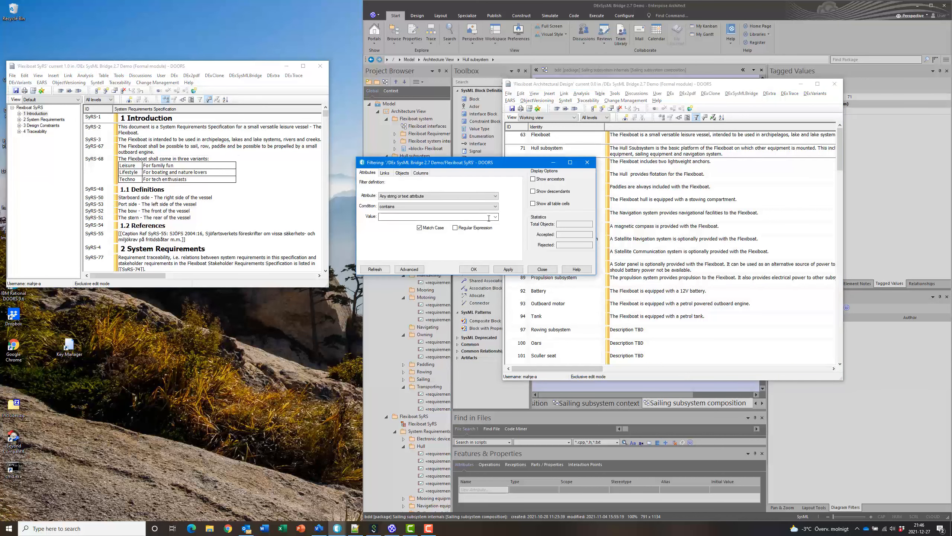
pyautogui.click(433, 196)
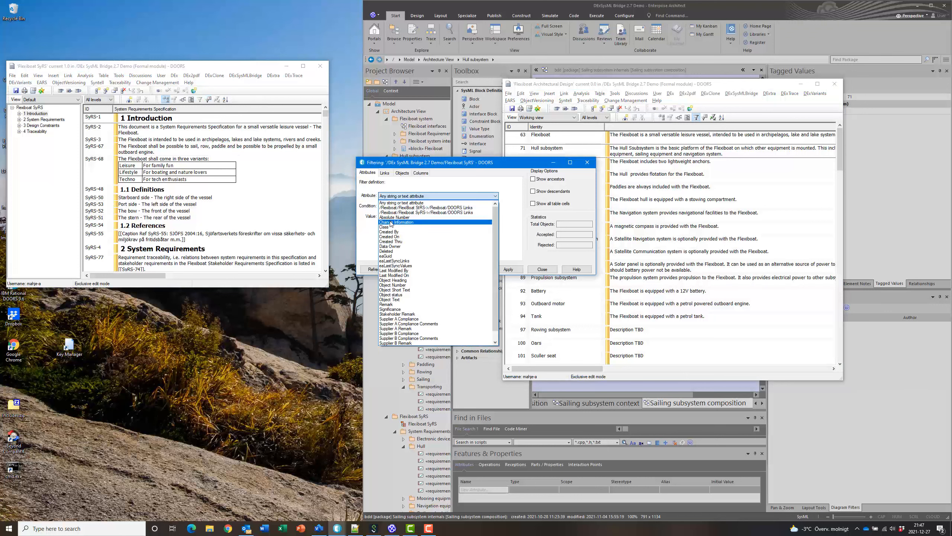
pyautogui.click(386, 227)
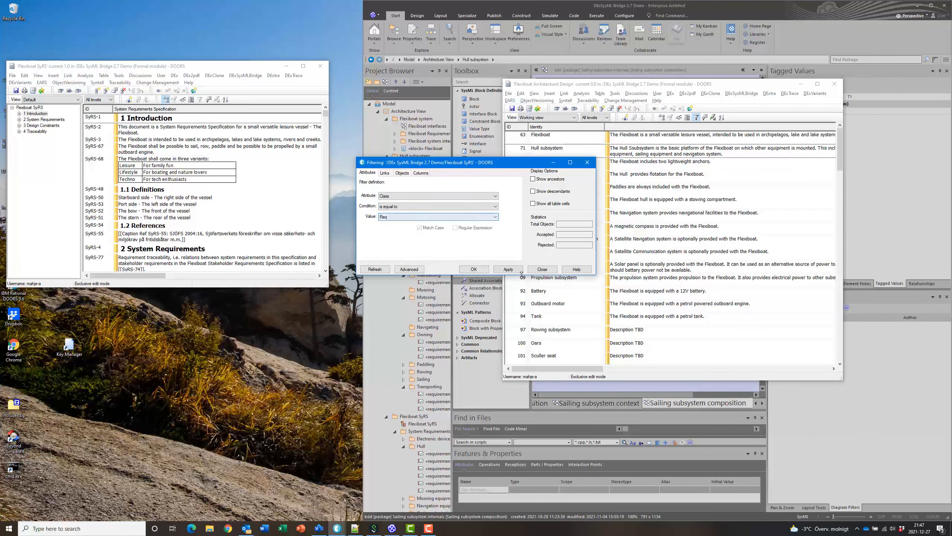
pyautogui.click(532, 179)
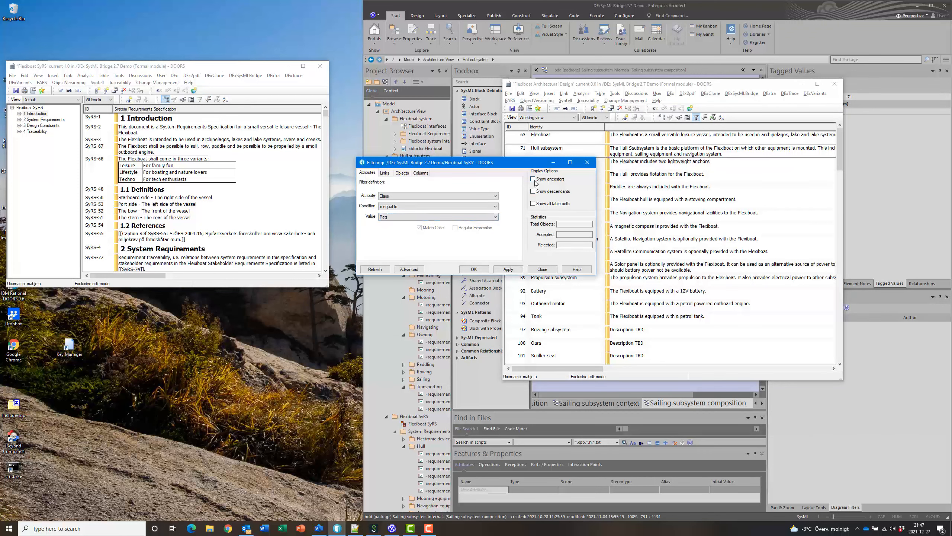
pyautogui.click(509, 270)
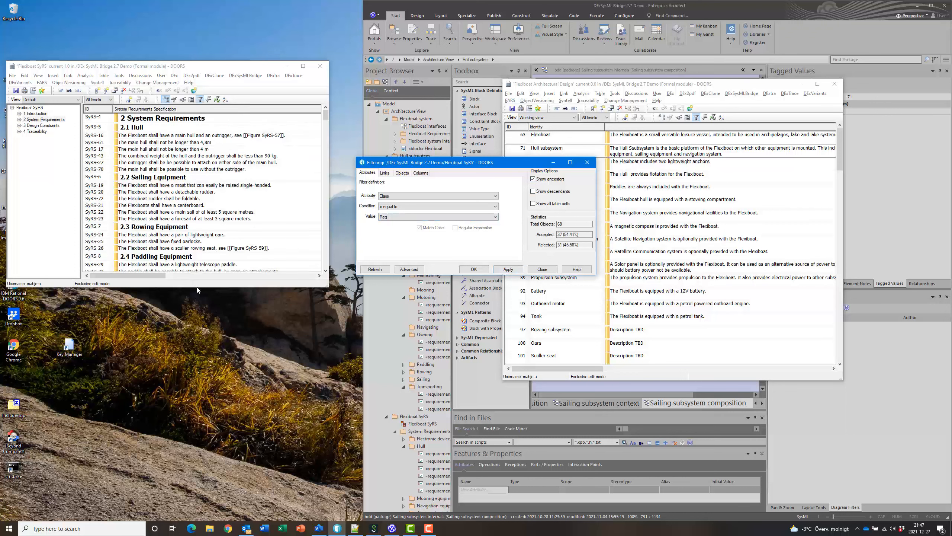
# Enlarge the Flexiboat SyRS window to nearly the full desktop height beside the EA area, and close the filtering window
pyautogui.moveTo(197, 287); pyautogui.dragTo(197, 478)
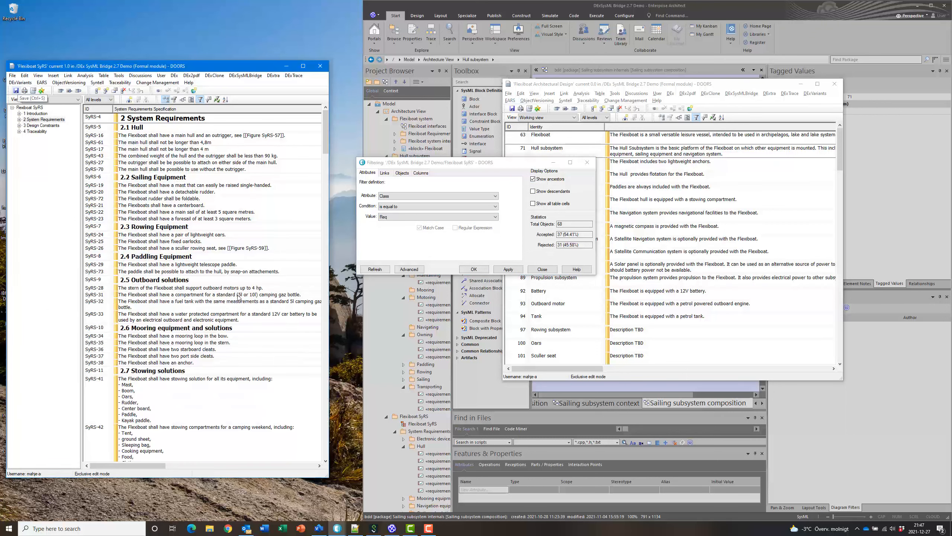
pyautogui.moveTo(206, 68); pyautogui.dragTo(219, 21)
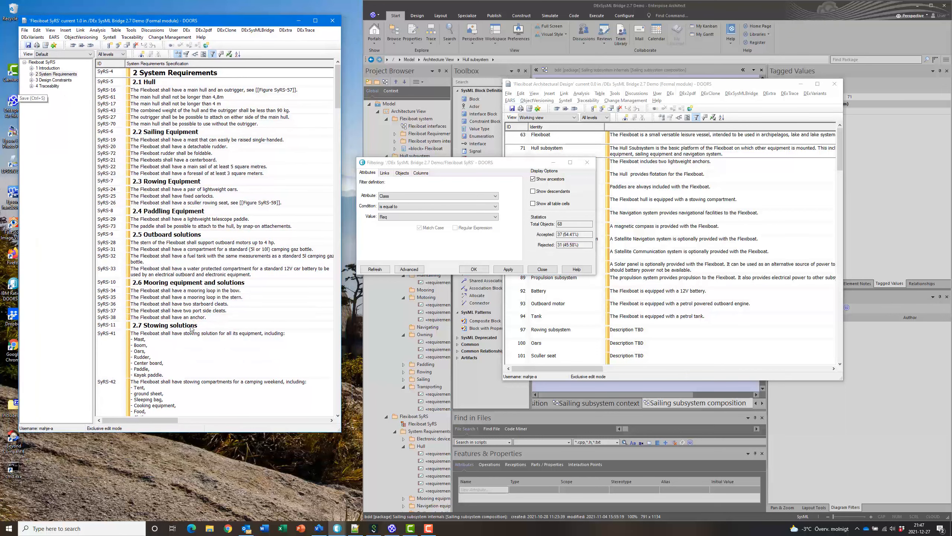
pyautogui.moveTo(209, 431); pyautogui.dragTo(209, 502)
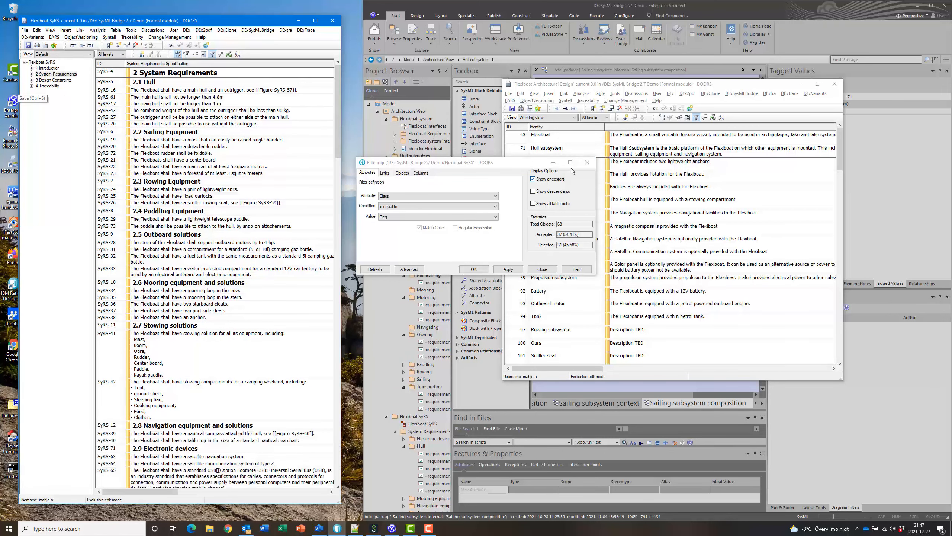
pyautogui.click(587, 163)
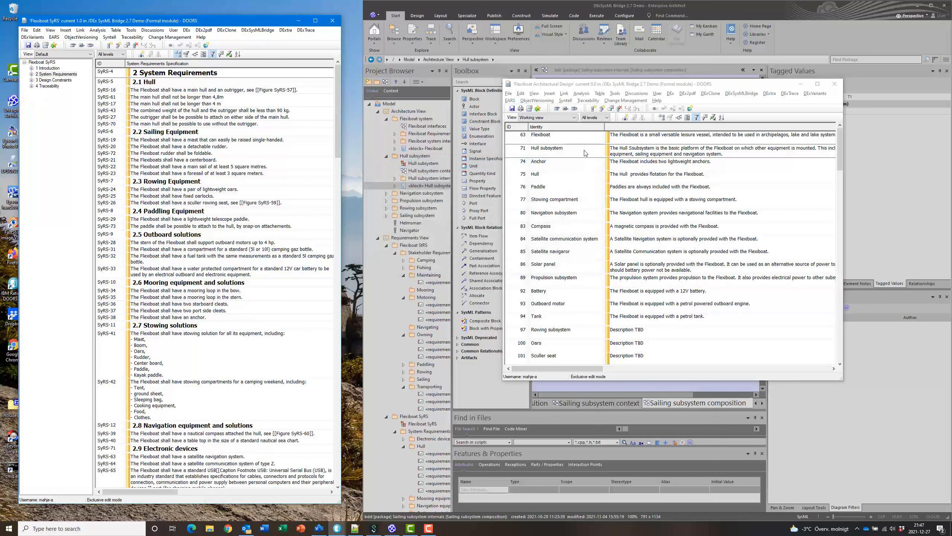
# Start a link from the Hull subsystem object in the Flexiboat Architectural Design module
pyautogui.rightClick(585, 152)
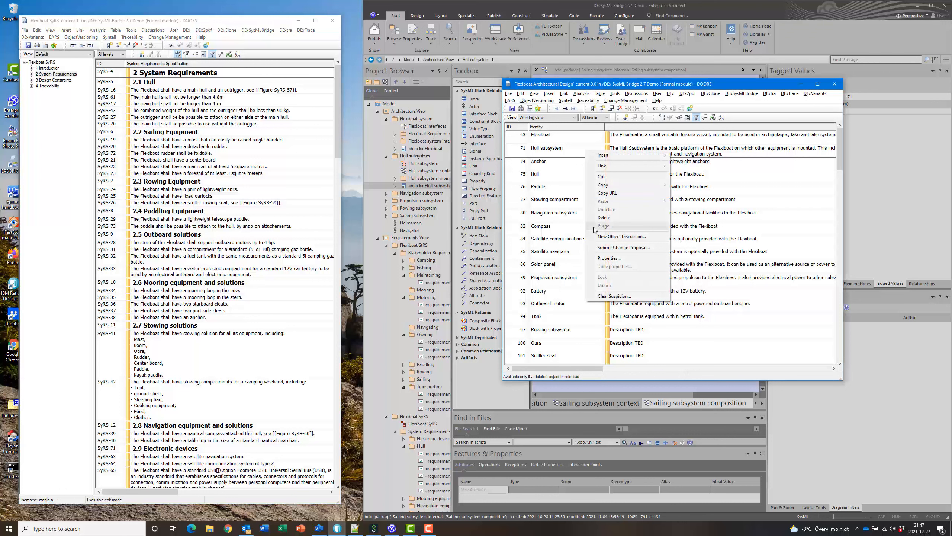
pyautogui.click(562, 150)
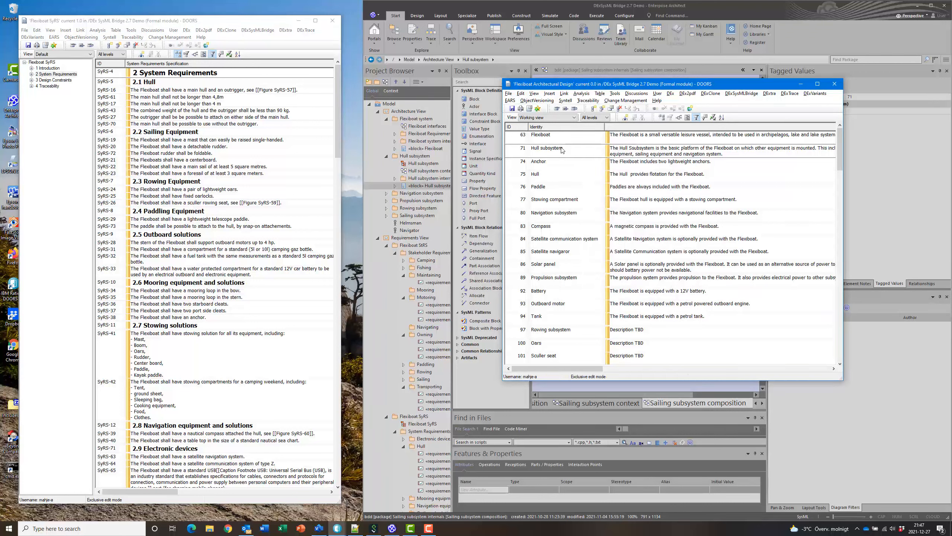
pyautogui.rightClick(562, 149)
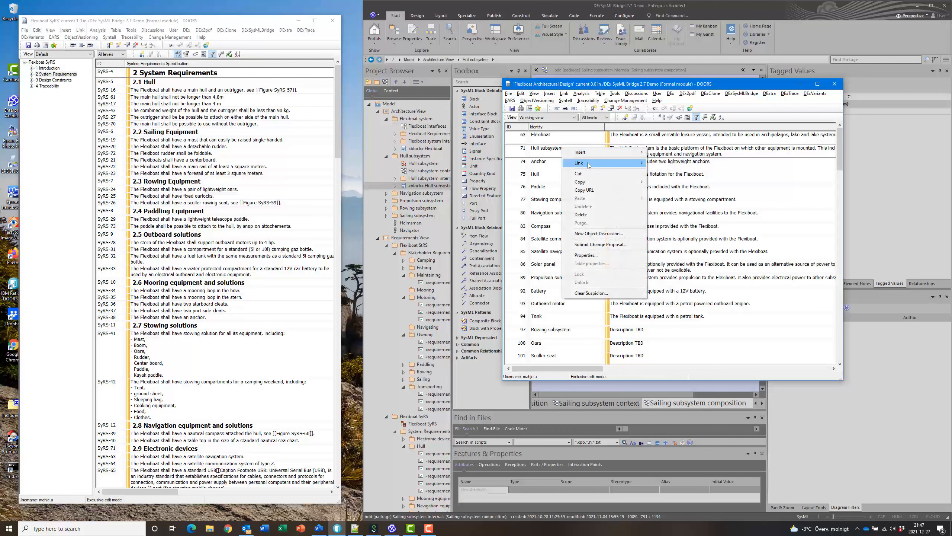
pyautogui.moveTo(622, 165)
pyautogui.click(668, 163)
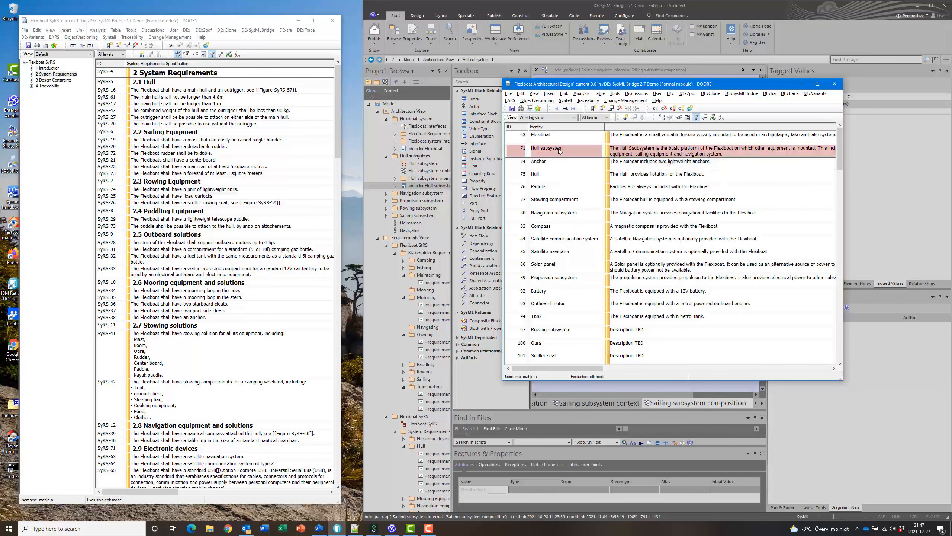
# Select the requirements SyRS-16 through SyRS-70 under 2.1 Hull in the SyRS module, and hide its module explorer
pyautogui.click(187, 91)
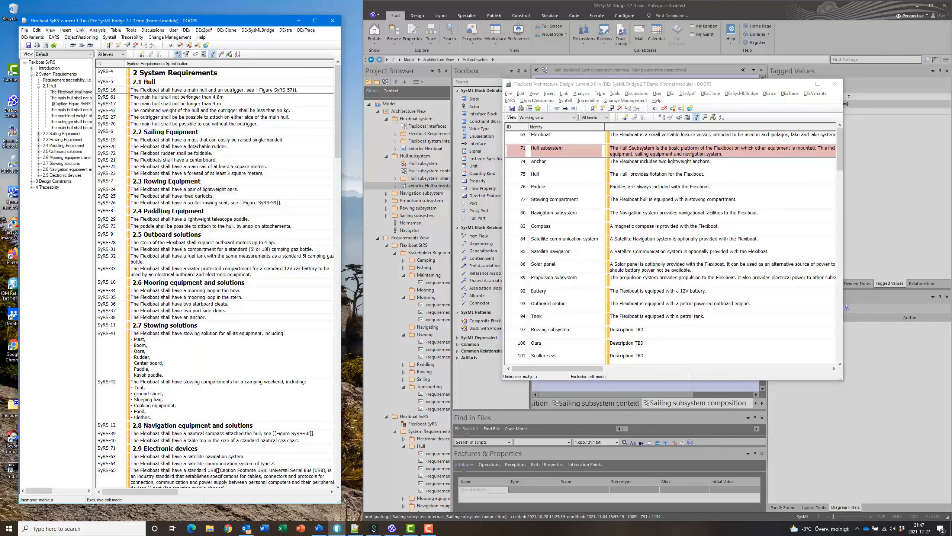
pyautogui.keyDown('shift'); pyautogui.click(191, 127); pyautogui.keyUp('shift')
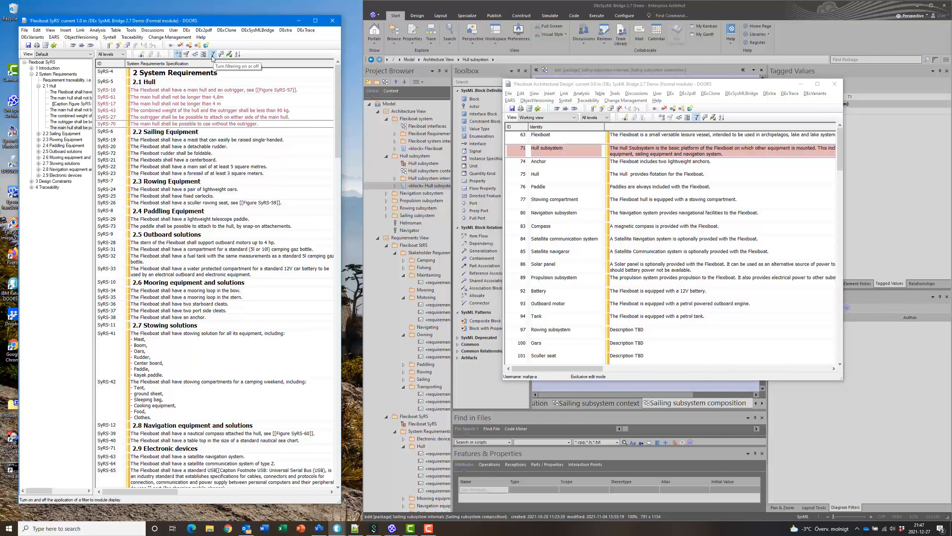
pyautogui.click(177, 55)
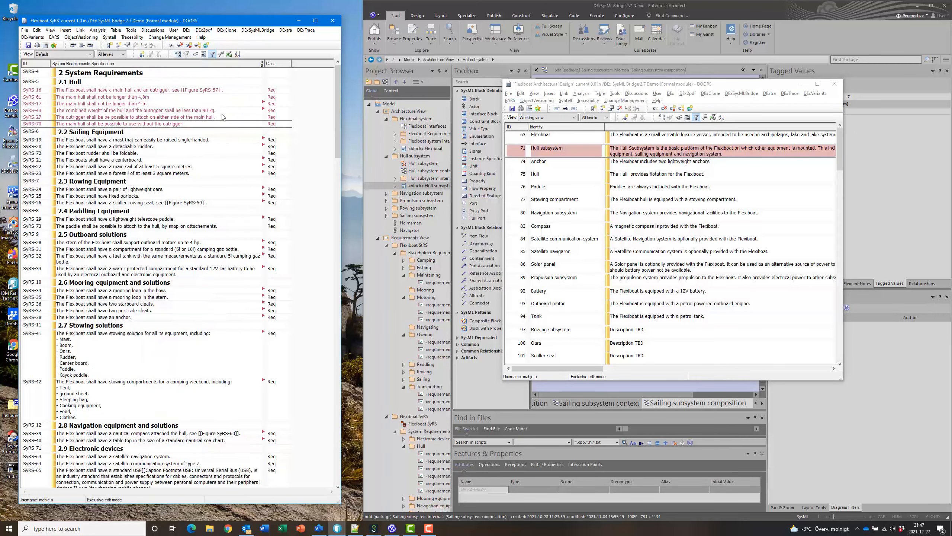
# Complete the link from the started Hull subsystem object to each of the selected hull requirements
pyautogui.rightClick(146, 127)
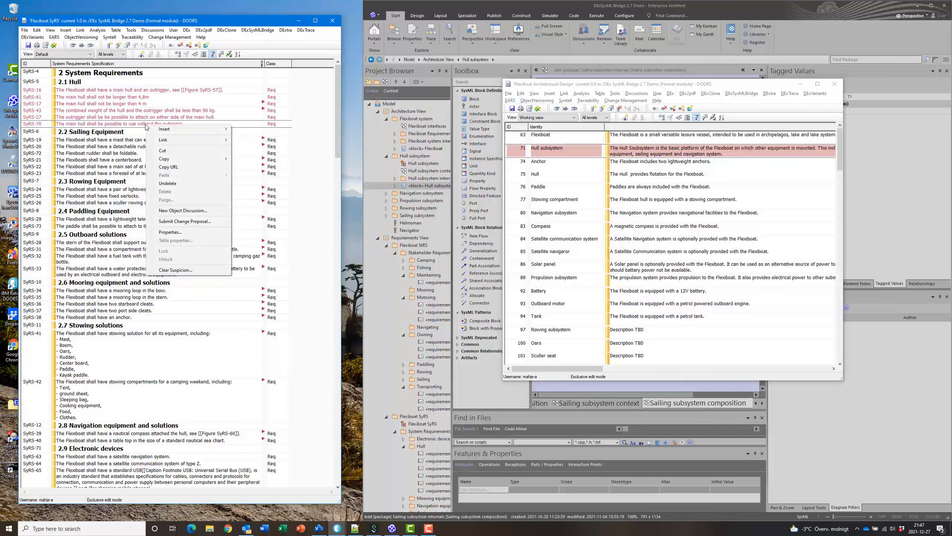
pyautogui.moveTo(170, 141)
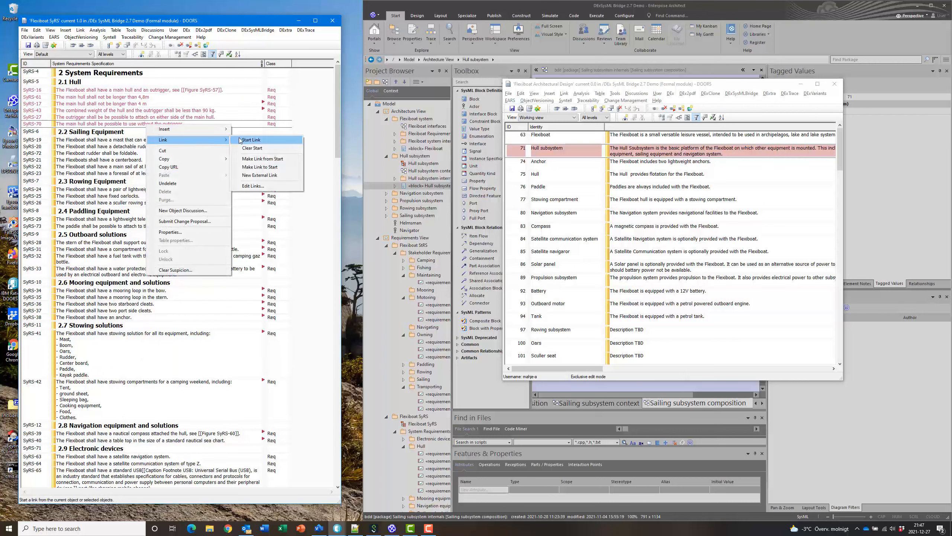
pyautogui.click(266, 159)
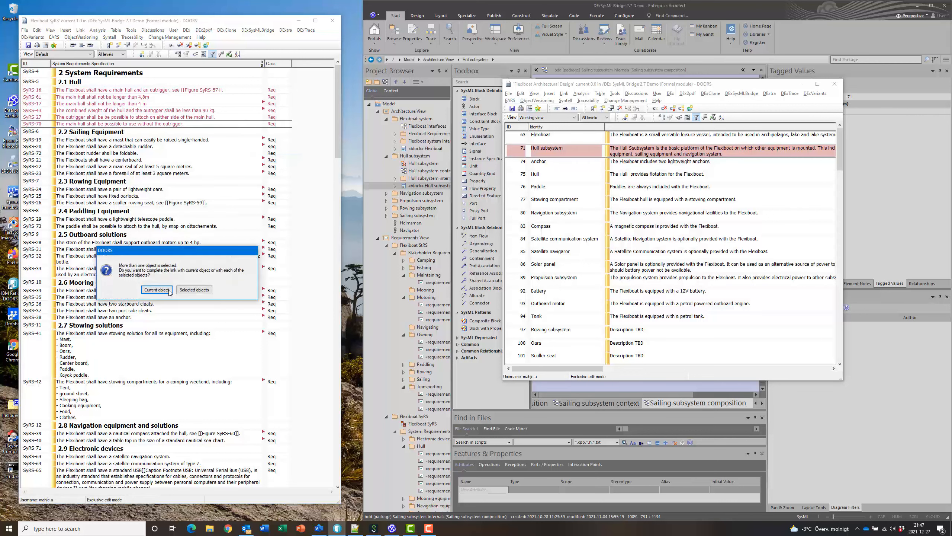
pyautogui.click(198, 289)
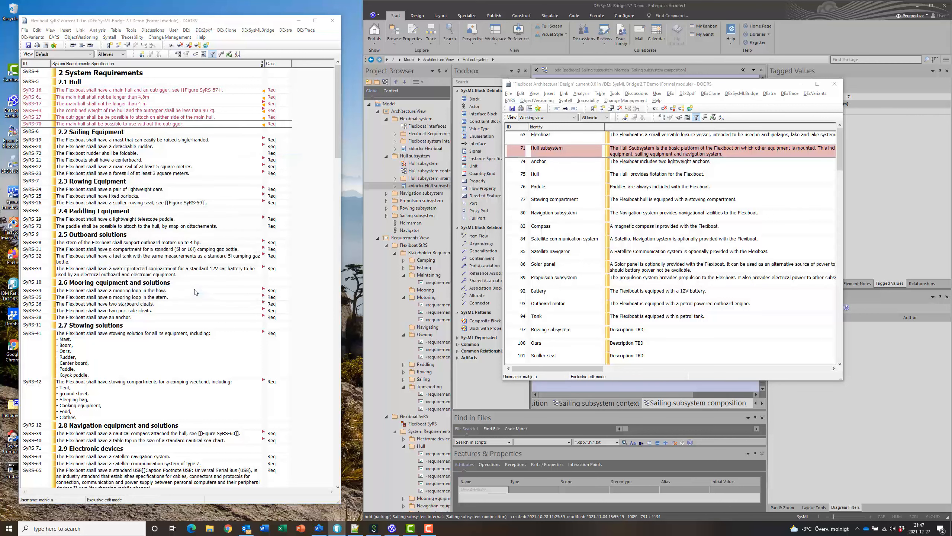
# Widen the Flexiboat Architectural Design window enough to show the Class, To satisfy and eaGuid columns
pyautogui.click(755, 153)
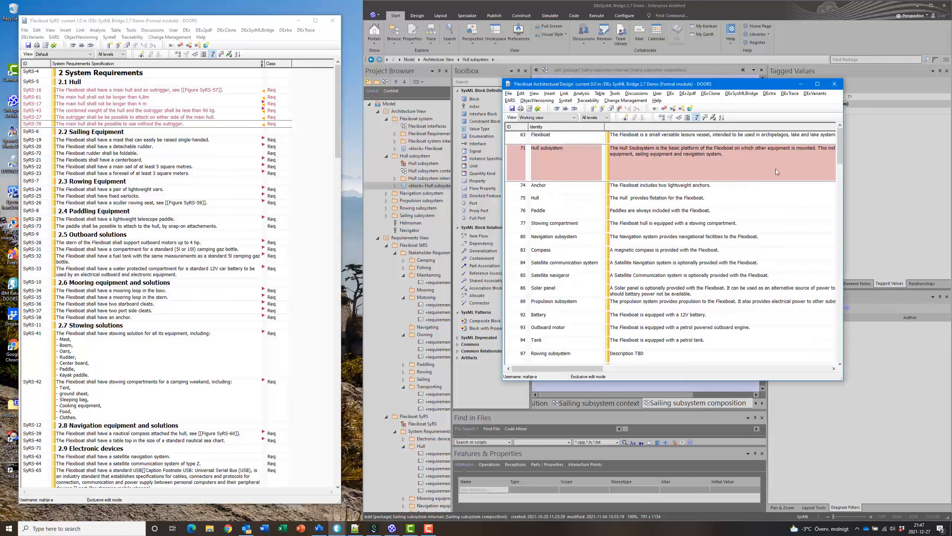
pyautogui.moveTo(847, 141); pyautogui.dragTo(935, 141)
pyautogui.moveTo(843, 142); pyautogui.dragTo(779, 155)
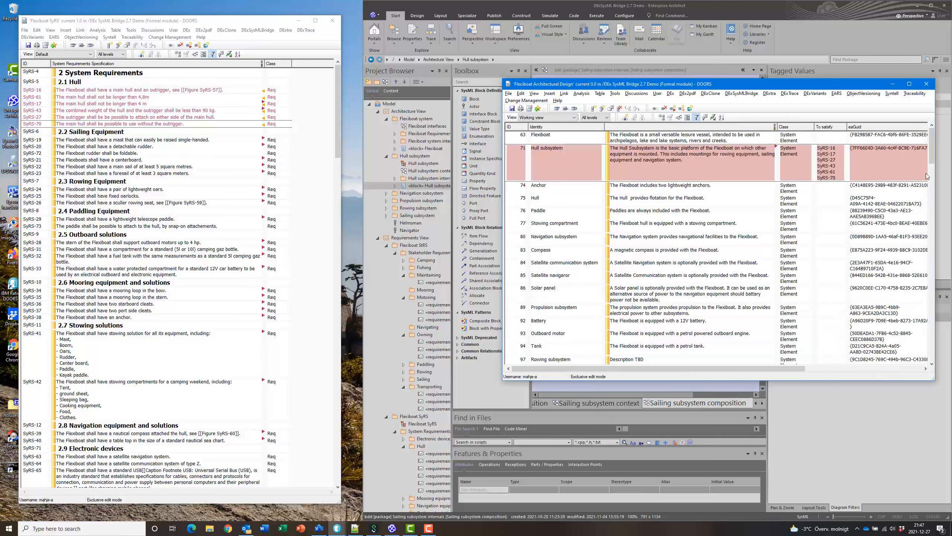
# Inspect the Hull subsystem object's outgoing links to the Flexiboat SyRS module
pyautogui.click(775, 145)
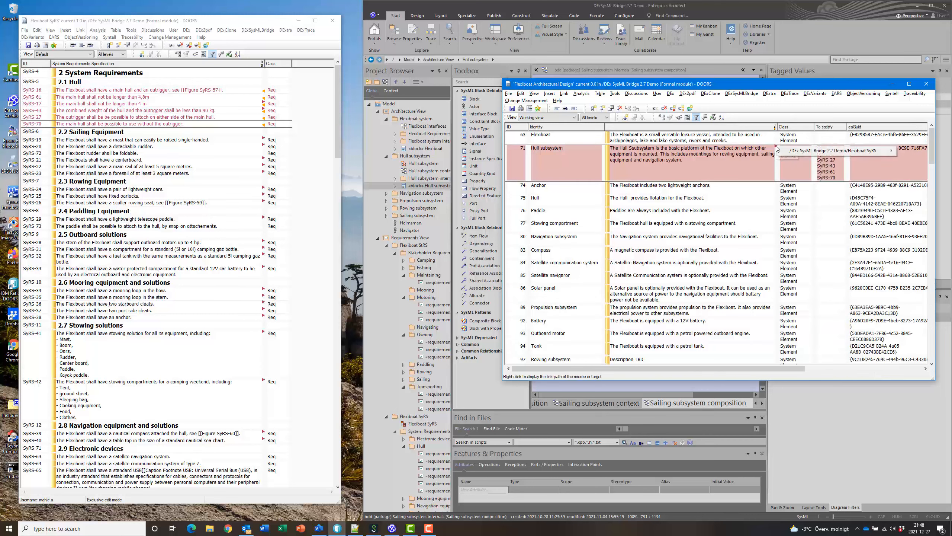
pyautogui.moveTo(802, 151)
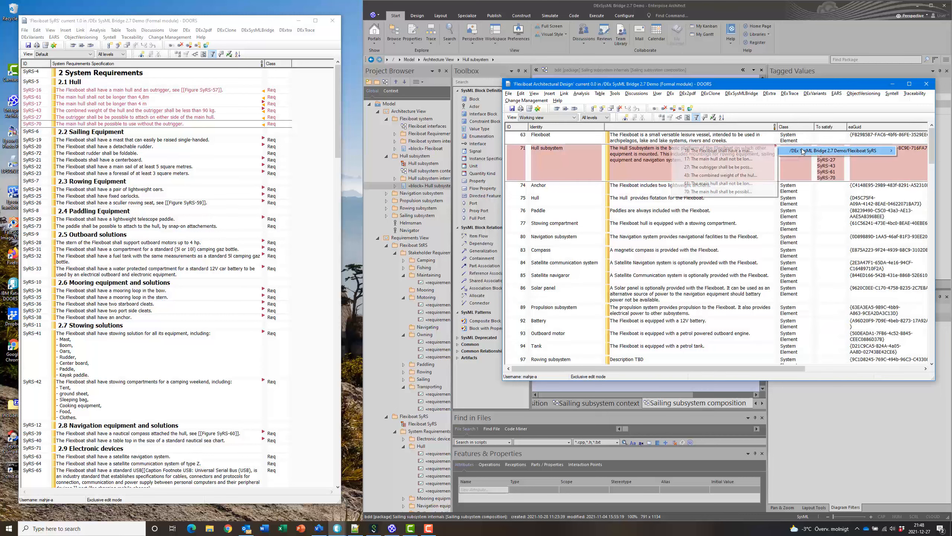
pyautogui.click(635, 157)
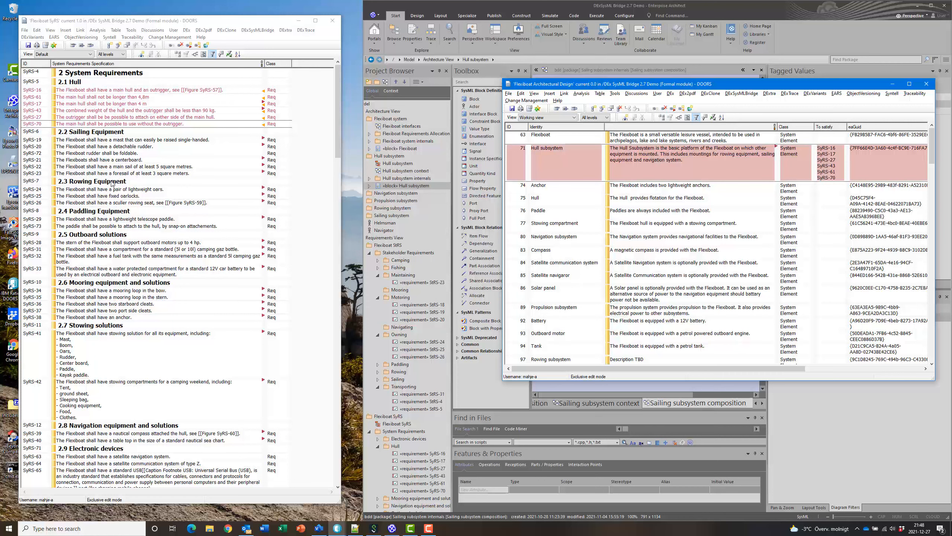
# Link the started Hull subsystem object to each of SyRS-34 through SyRS-38 under 2.6 Mooring equipment and solutions
pyautogui.click(108, 244)
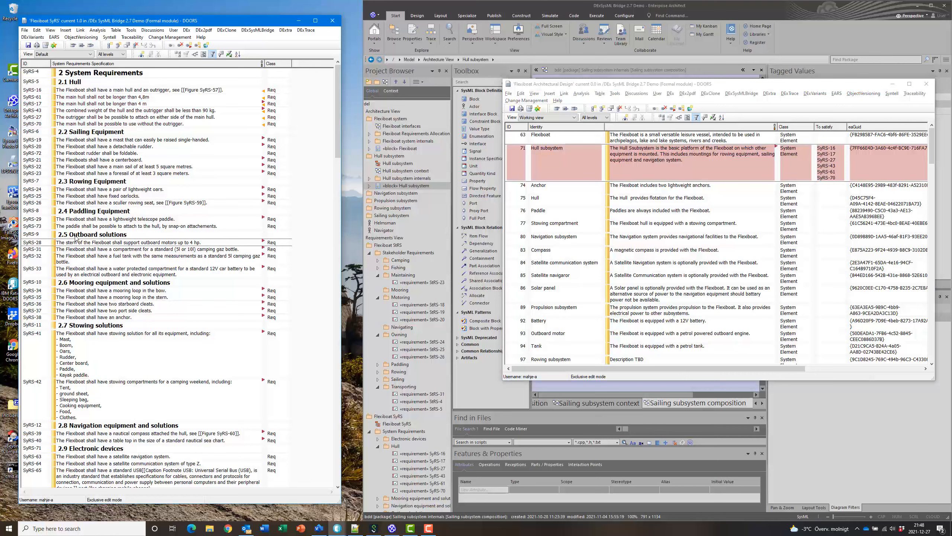
pyautogui.click(89, 293)
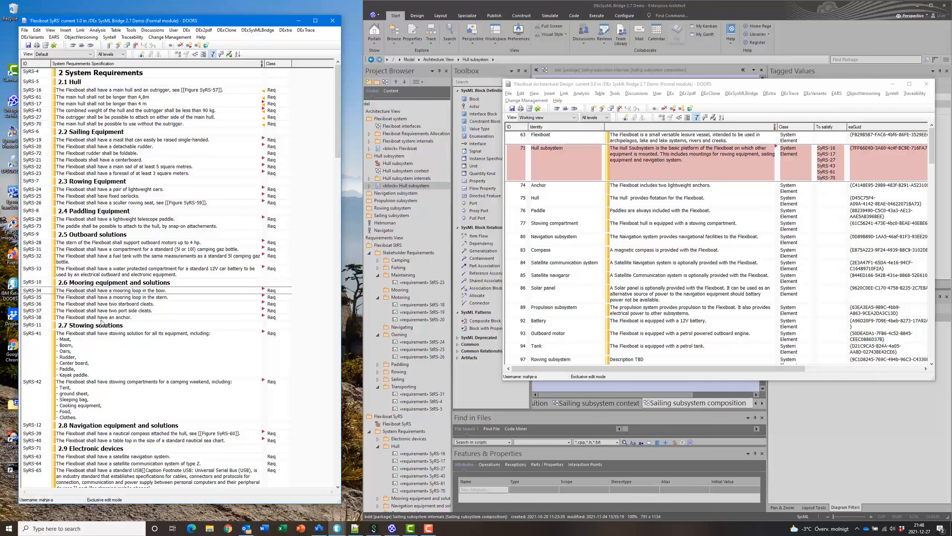
pyautogui.keyDown('shift'); pyautogui.click(105, 318); pyautogui.keyUp('shift')
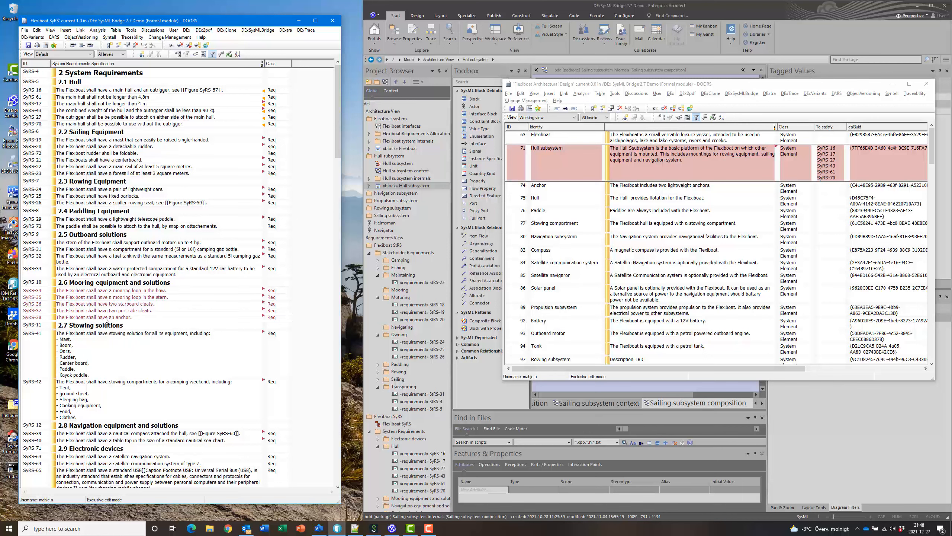
pyautogui.rightClick(105, 319)
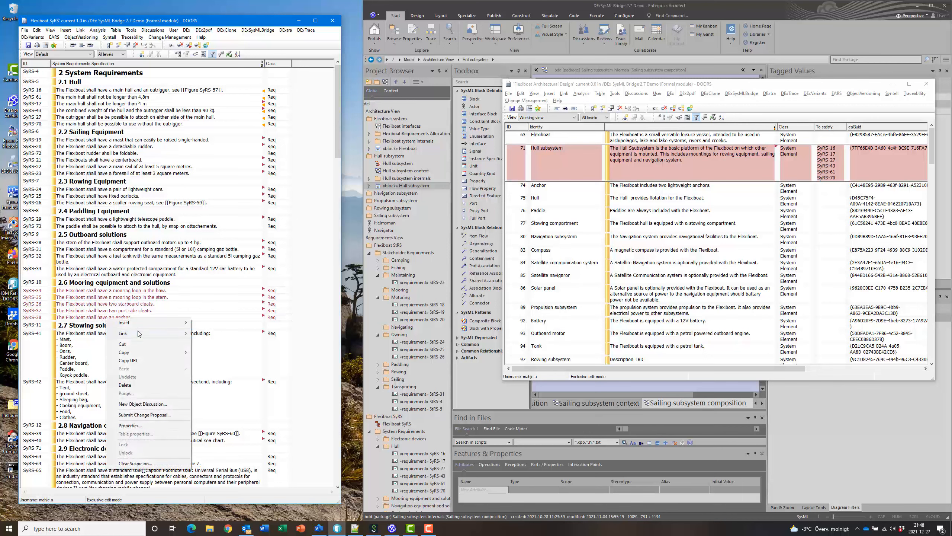
pyautogui.moveTo(137, 331)
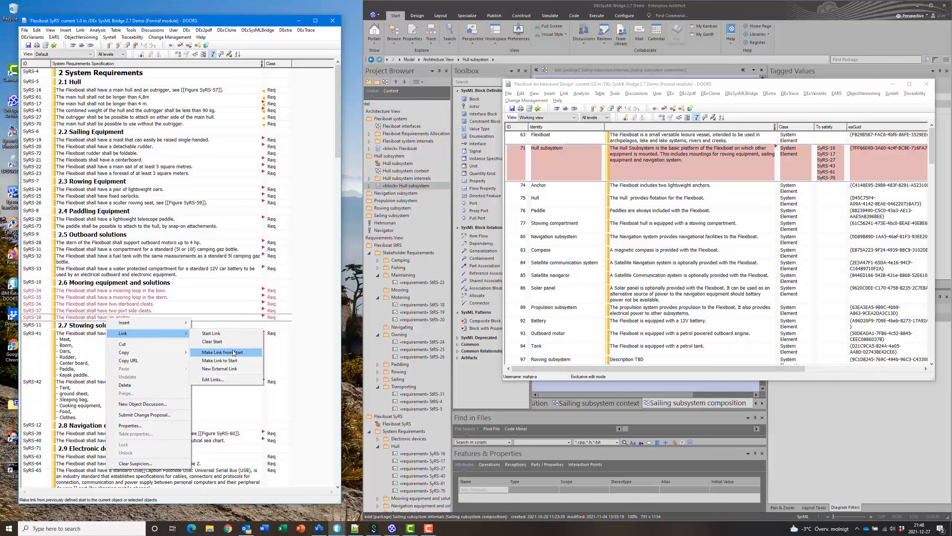
pyautogui.click(232, 352)
pyautogui.click(196, 290)
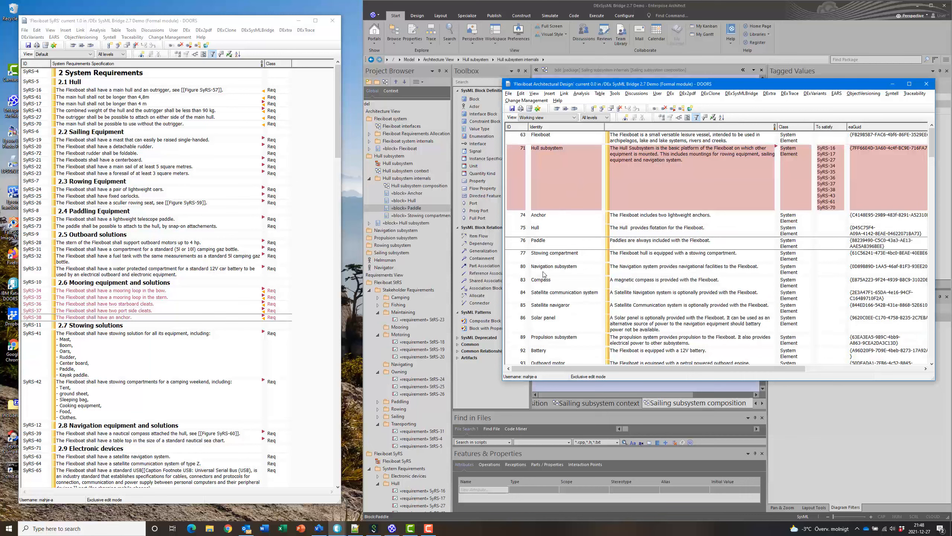
# Start a link from the Navigation subsystem object and complete it to both SyRS-39 and SyRS-40 under 2.8 Navigation equipment and solutions
pyautogui.rightClick(559, 272)
pyautogui.moveTo(600, 287)
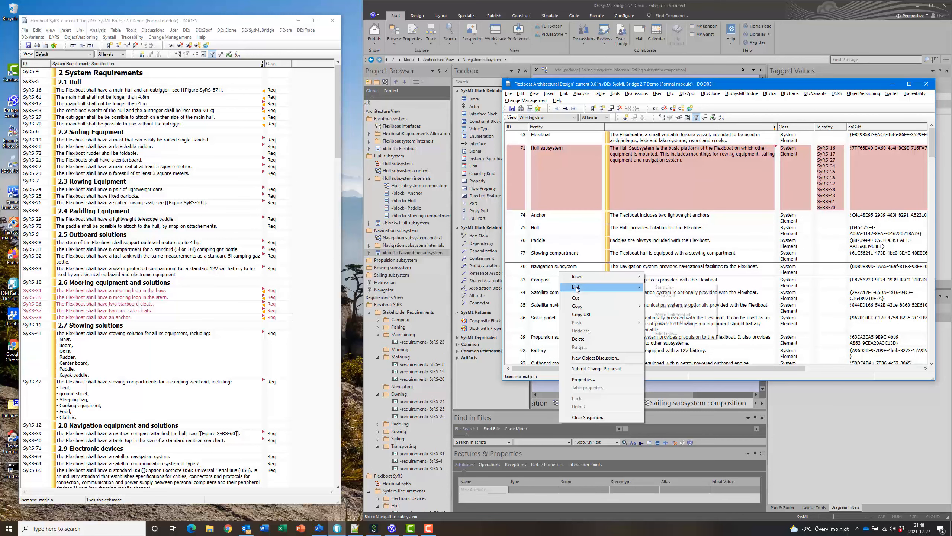
pyautogui.click(663, 287)
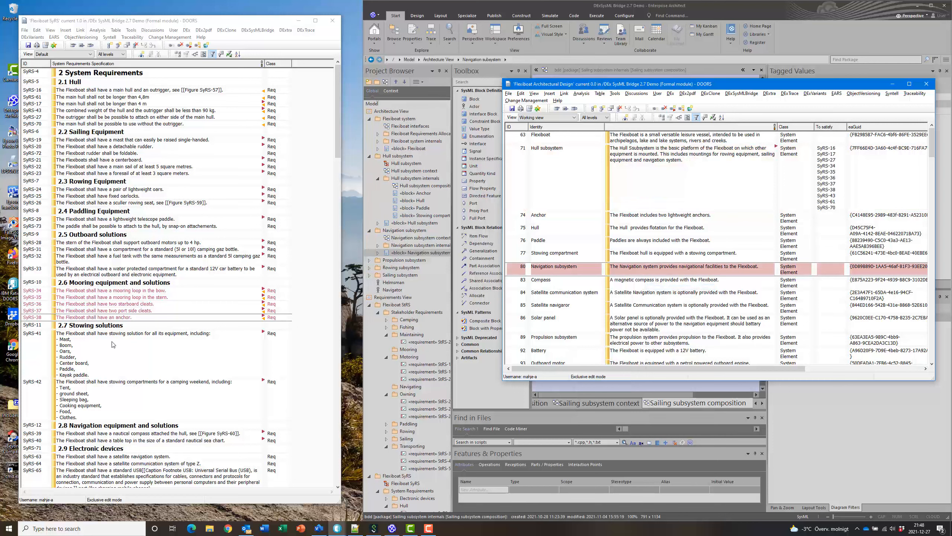
pyautogui.click(126, 428)
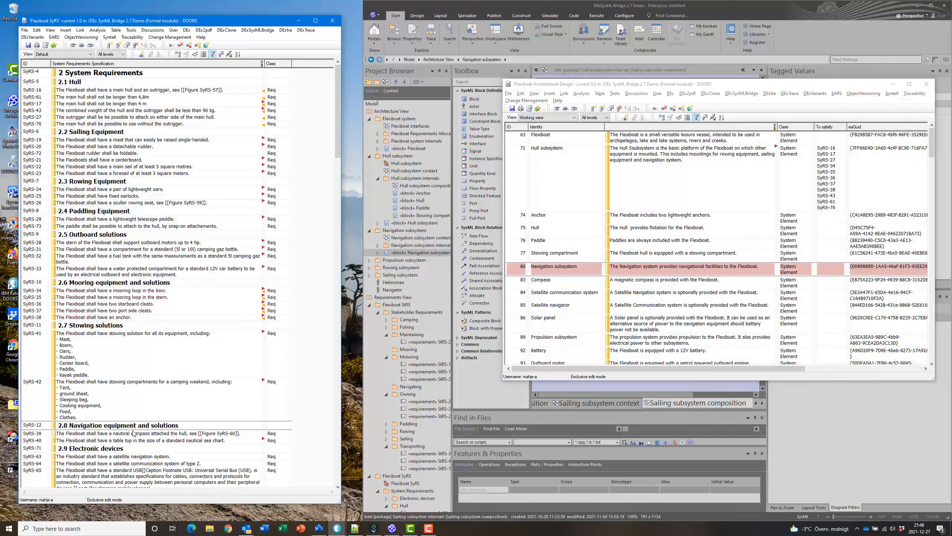
pyautogui.click(138, 435)
pyautogui.keyDown('shift'); pyautogui.click(138, 441); pyautogui.keyUp('shift')
pyautogui.rightClick(139, 443)
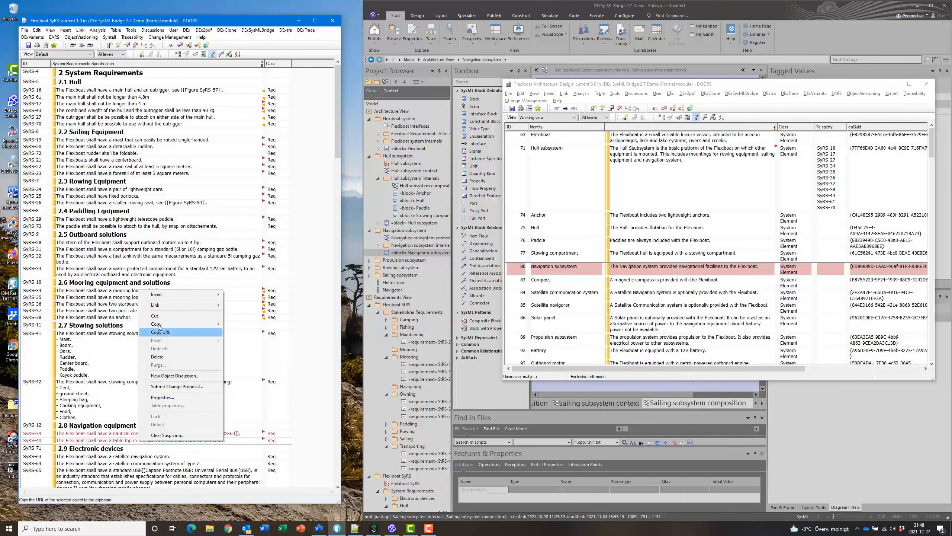
pyautogui.moveTo(162, 306)
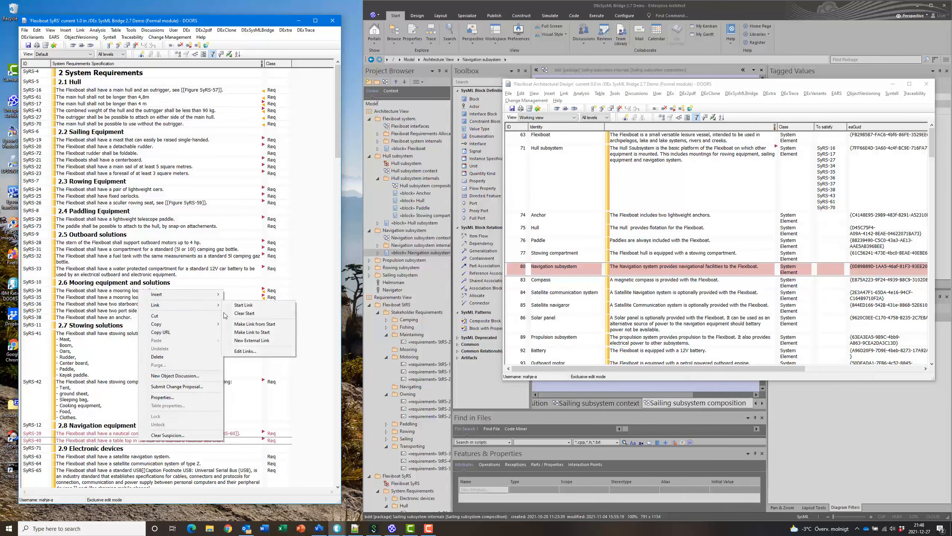
pyautogui.click(249, 324)
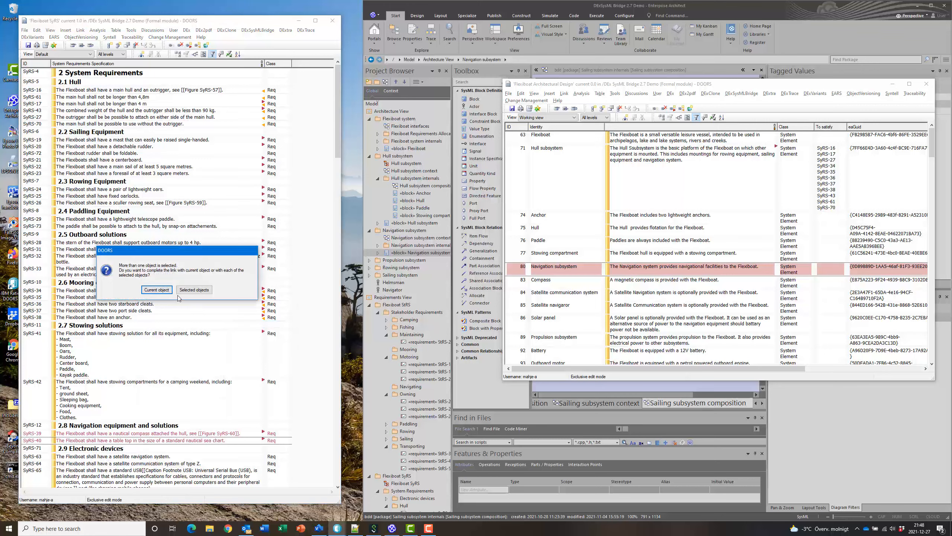
pyautogui.click(194, 289)
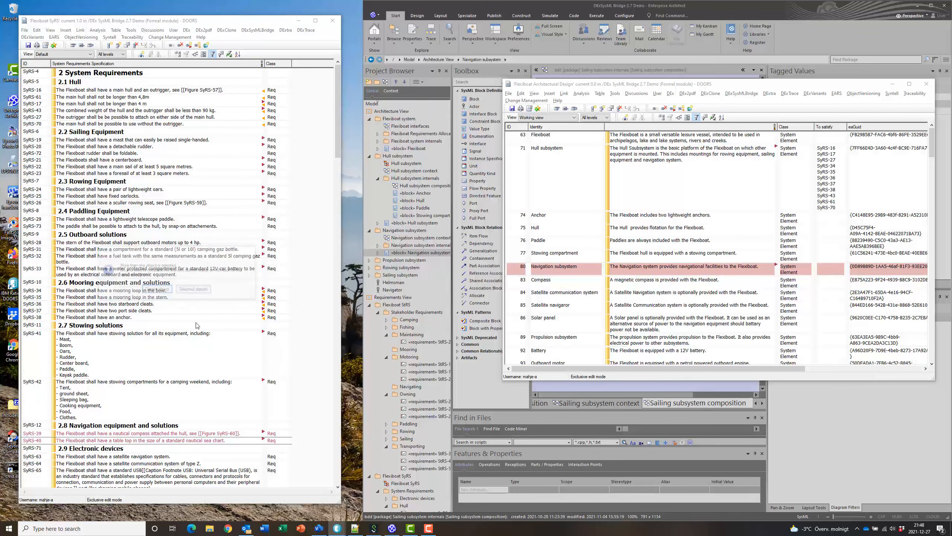
# Link the started Navigation subsystem object to each requirement from SyRS-63 through SyRS-66 under 2.9 Electronic devices
pyautogui.click(111, 457)
pyautogui.scroll(-2, 94, 469)
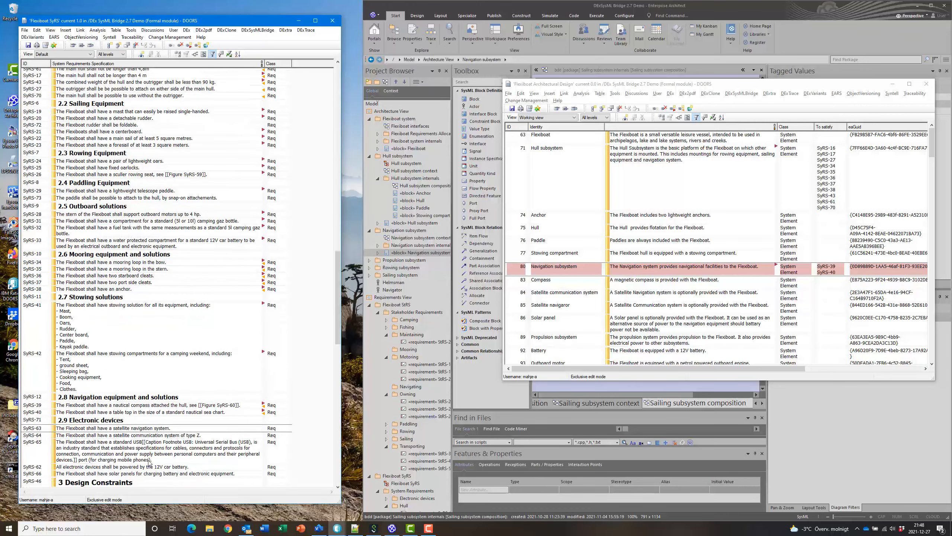
pyautogui.keyDown('shift'); pyautogui.click(108, 476); pyautogui.keyUp('shift')
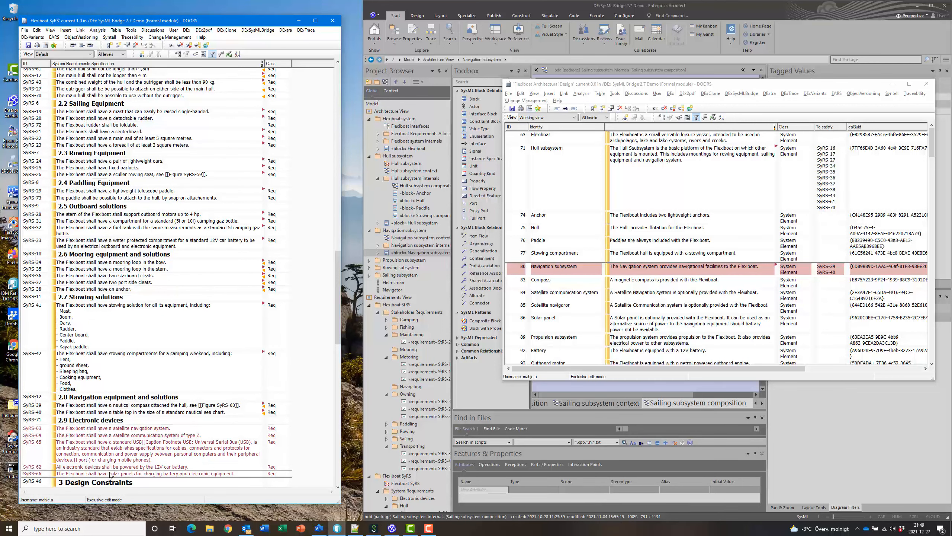
pyautogui.rightClick(109, 476)
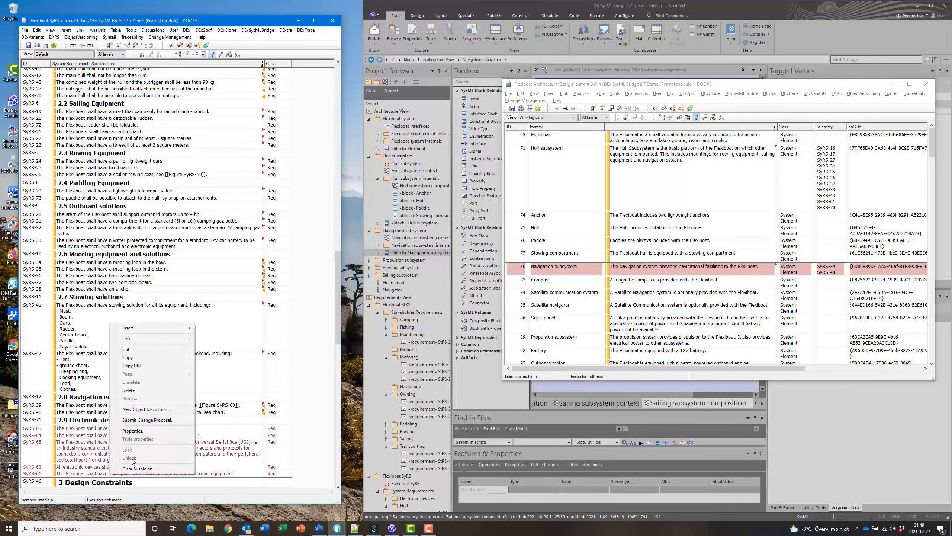
pyautogui.moveTo(131, 339)
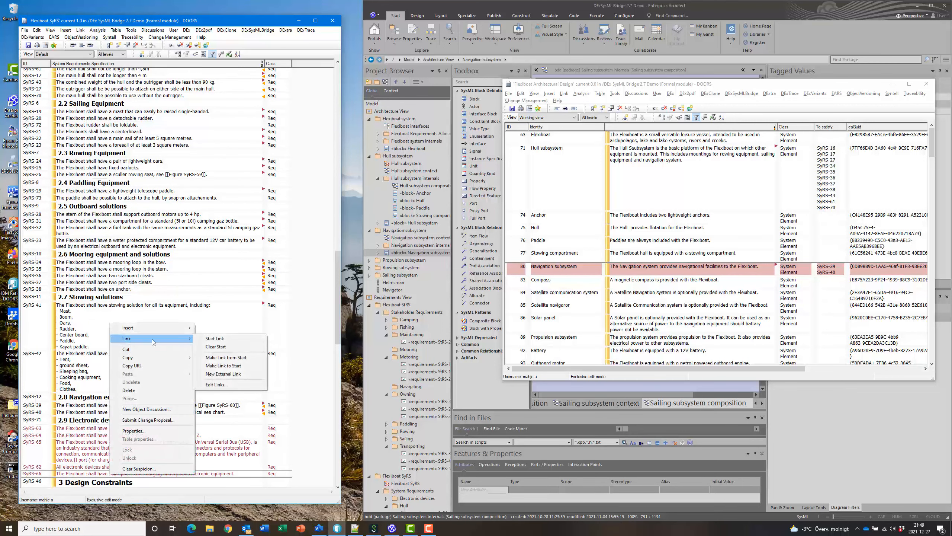
pyautogui.click(217, 358)
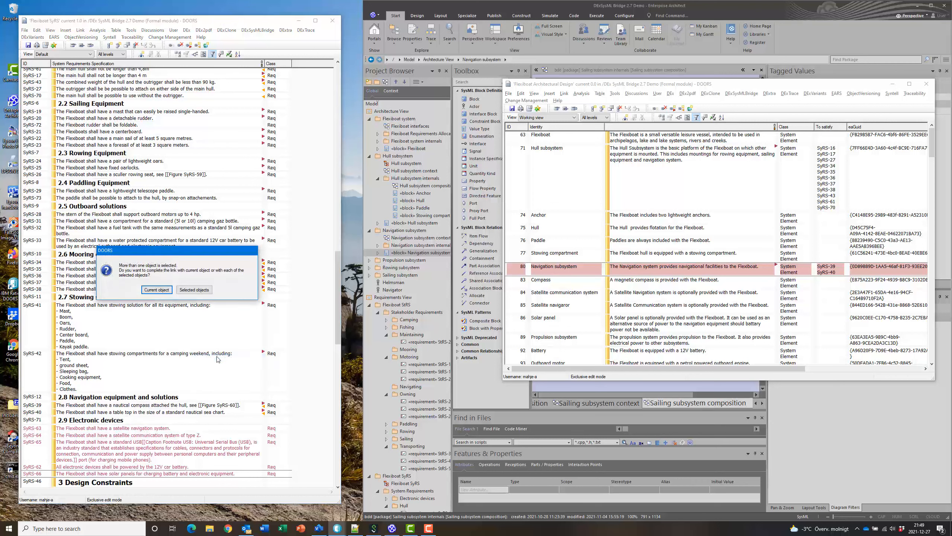
pyautogui.click(194, 290)
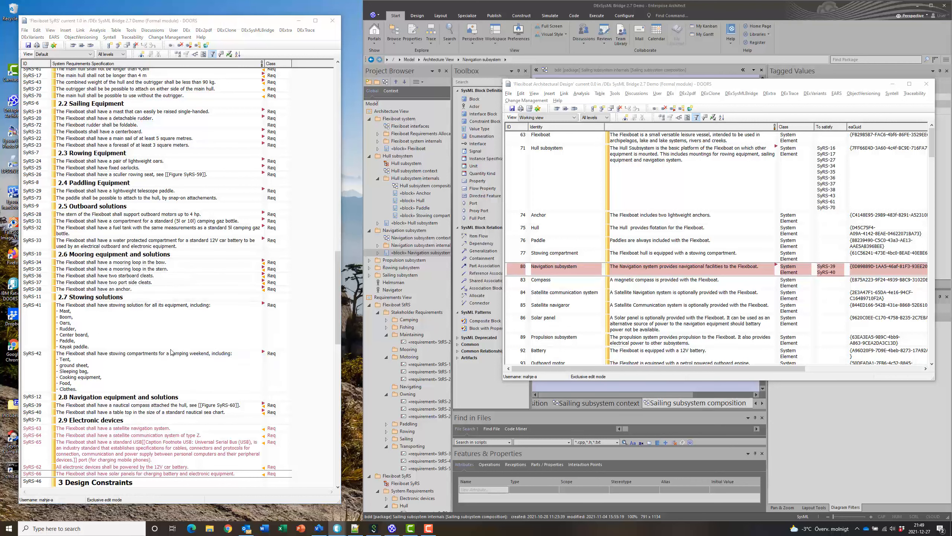
# Place the Flexiboat Architectural Design window over the SyRS window and resize it to nearly full desktop height beside EA
pyautogui.click(146, 345)
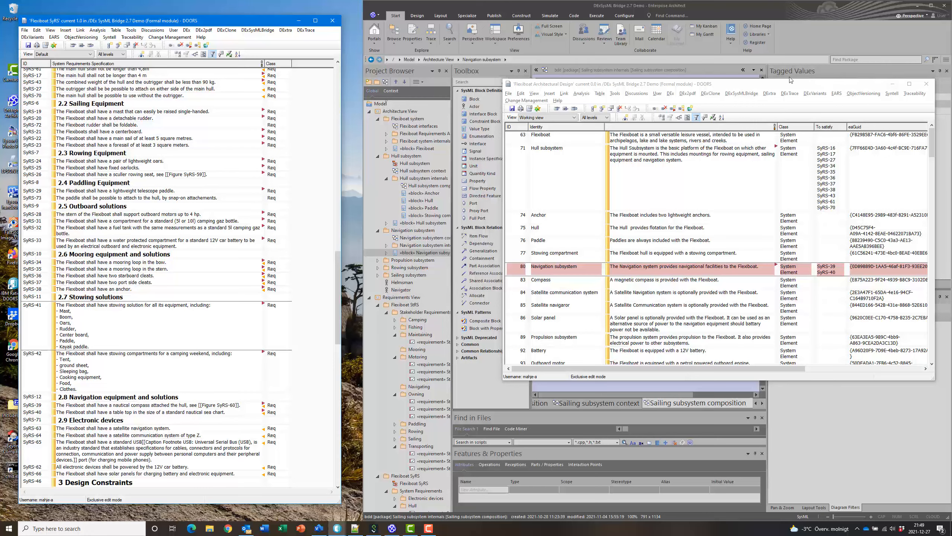
pyautogui.moveTo(781, 87); pyautogui.dragTo(305, 26)
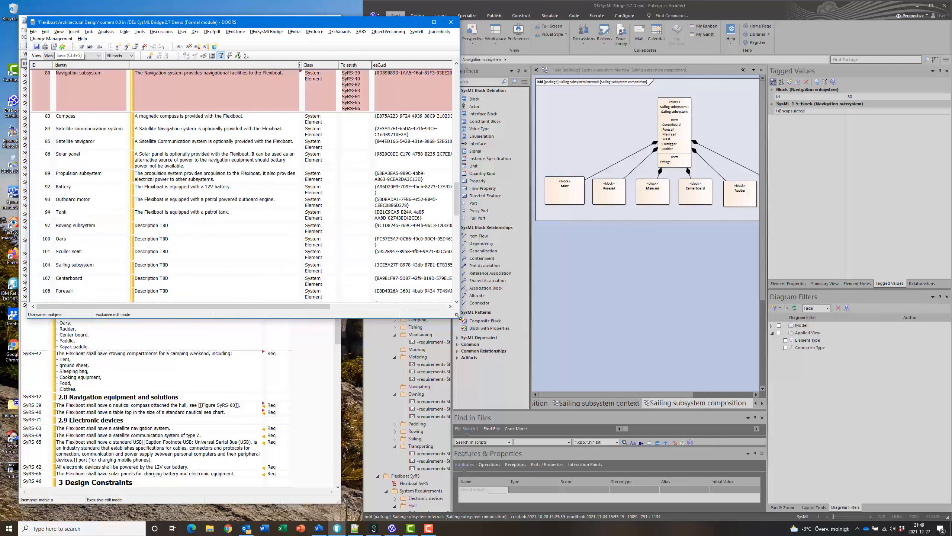
pyautogui.moveTo(457, 316); pyautogui.dragTo(347, 506)
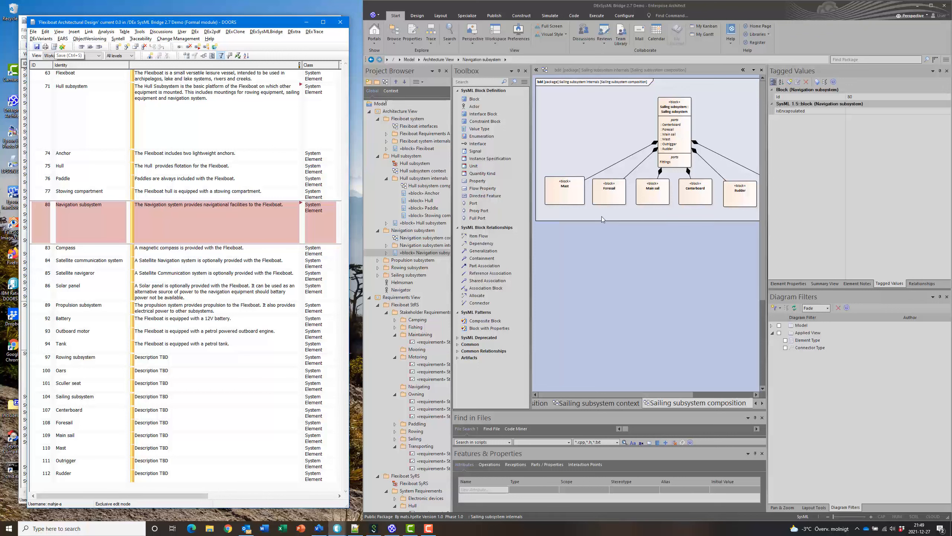
# Clear the pending link start on the Navigation subsystem and turn off the filter in the Architectural Design module
pyautogui.rightClick(213, 221)
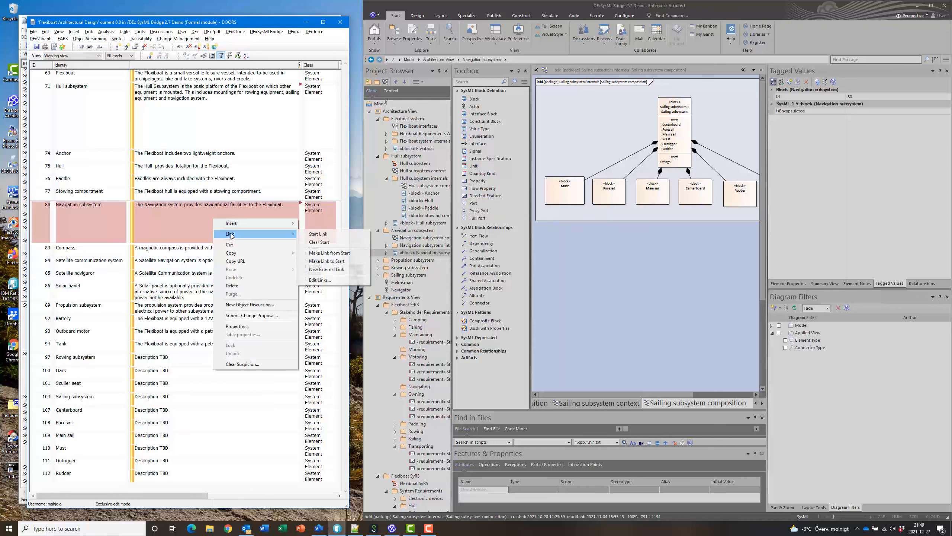
pyautogui.click(326, 243)
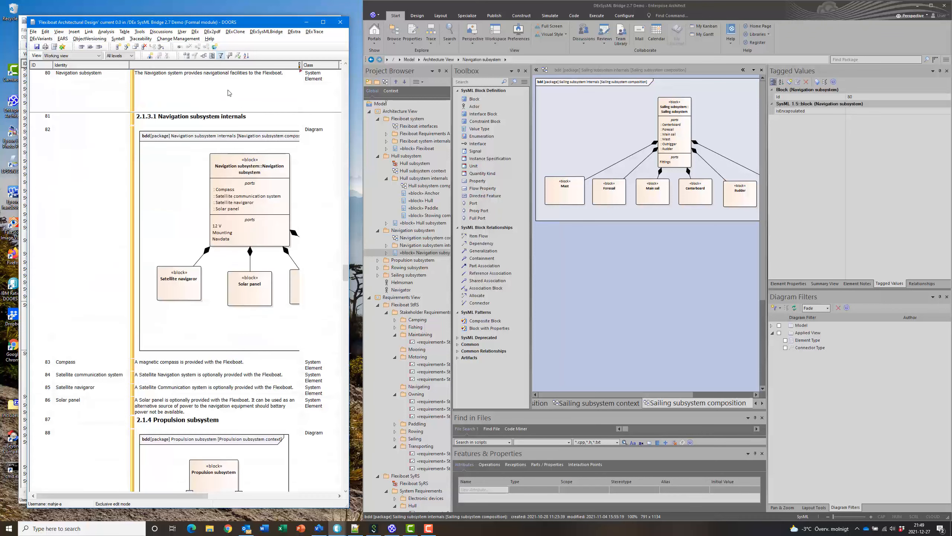
pyautogui.click(221, 56)
# Select the 2.1 Architecture View heading near the start of the Architectural Design module
pyautogui.scroll(3, 345, 74)
pyautogui.scroll(5, 345, 74)
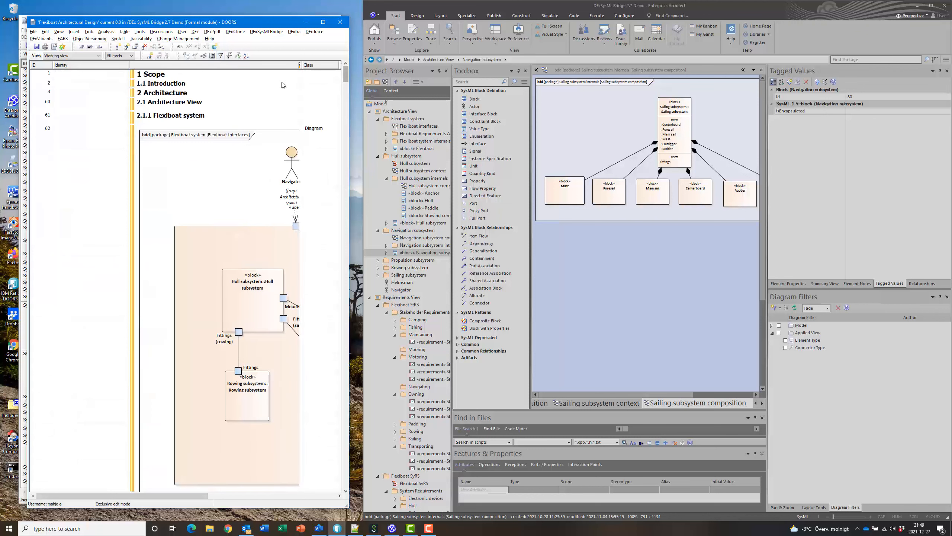
pyautogui.click(167, 103)
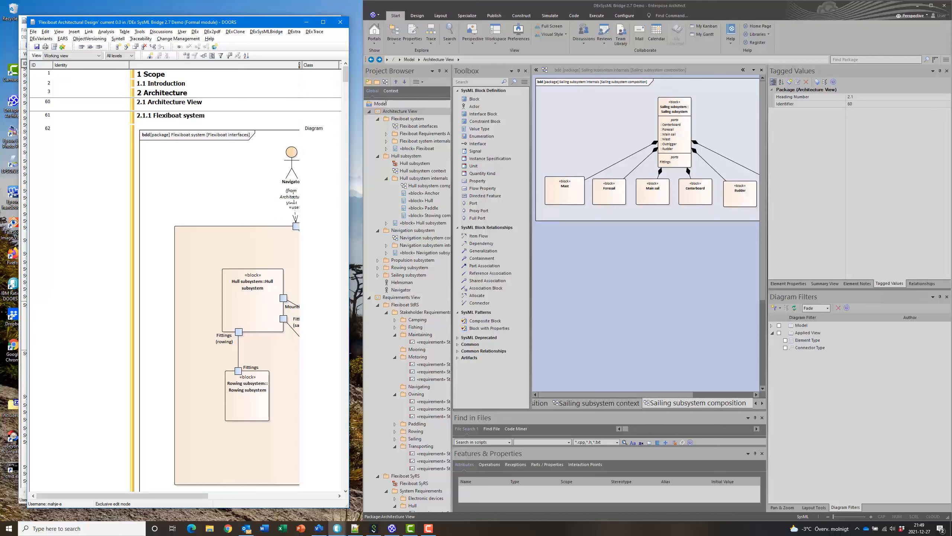
# Bring the DEx SysML Bridge window to the front and place it over the EA diagram, clear of the DOORS module
pyautogui.click(340, 535)
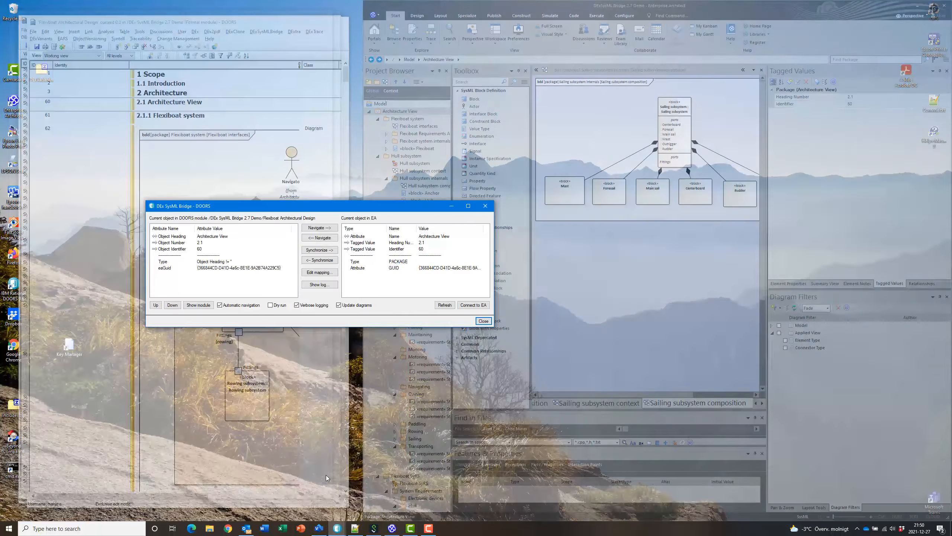
pyautogui.click(326, 479)
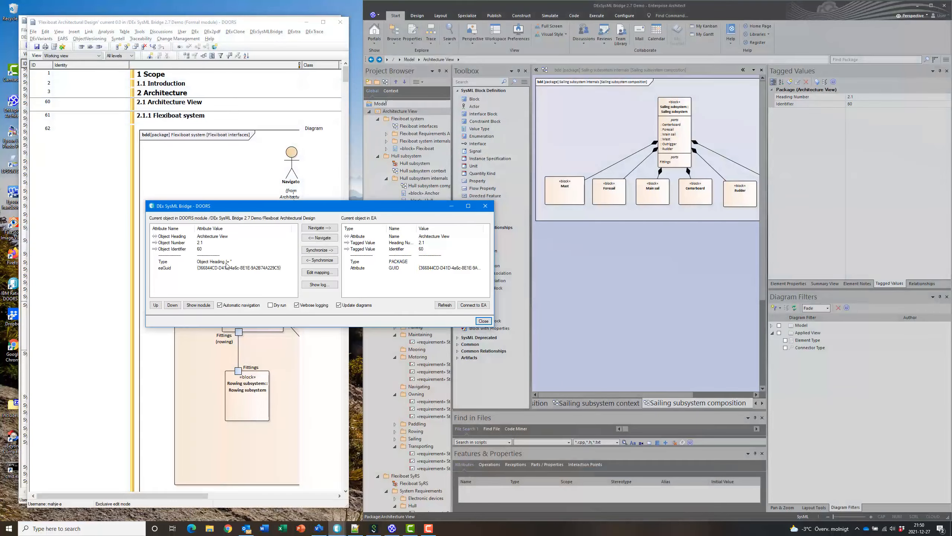
pyautogui.moveTo(256, 212); pyautogui.dragTo(476, 51)
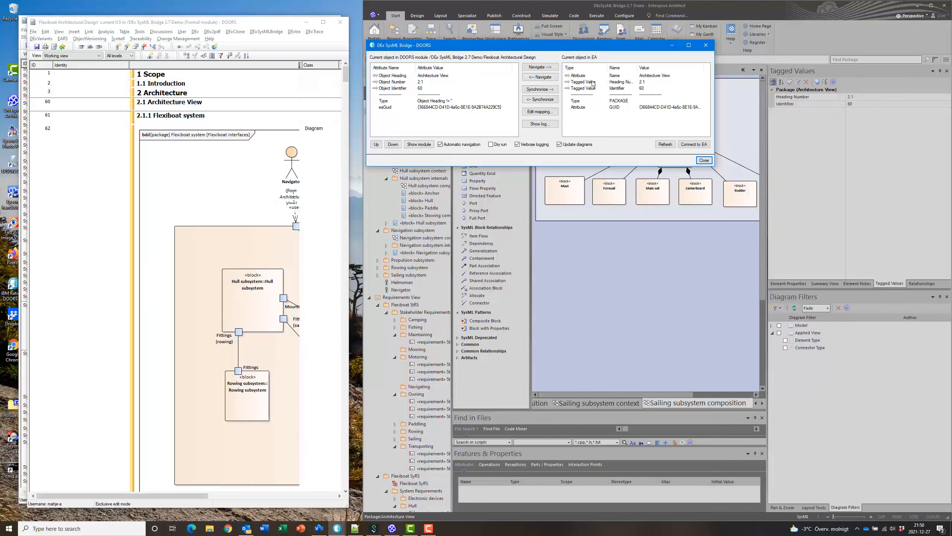
pyautogui.moveTo(570, 46); pyautogui.dragTo(743, 108)
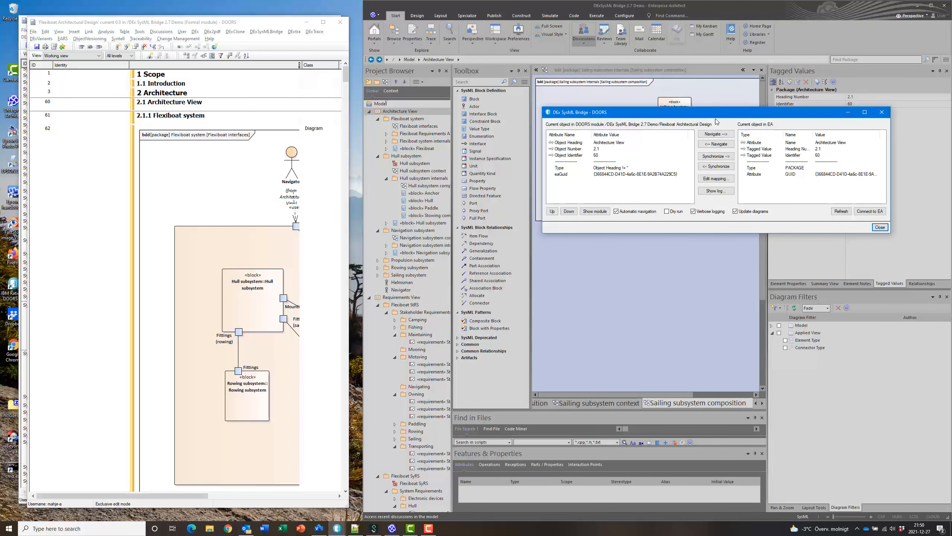
# Show the synchronization log, clear its contents and place its window below the DEx SysML Bridge window
pyautogui.click(715, 191)
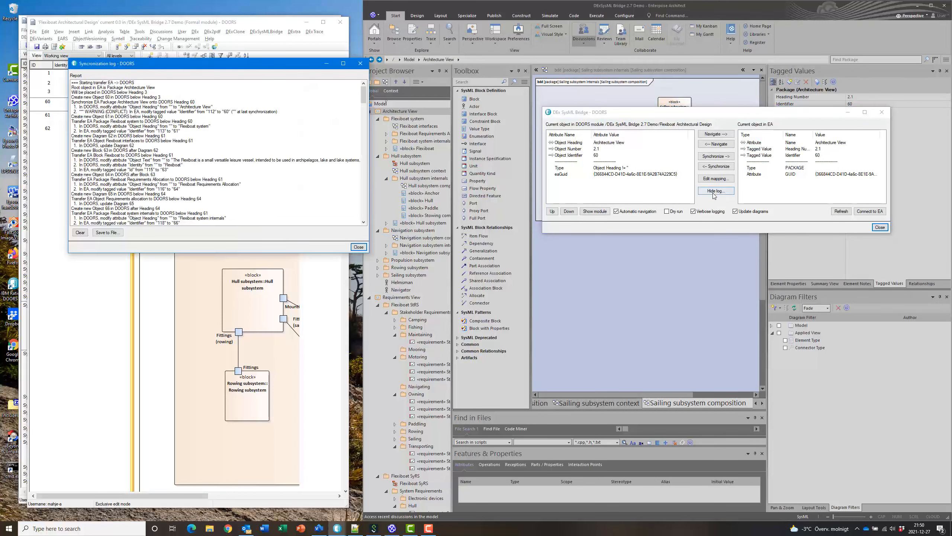
pyautogui.click(80, 232)
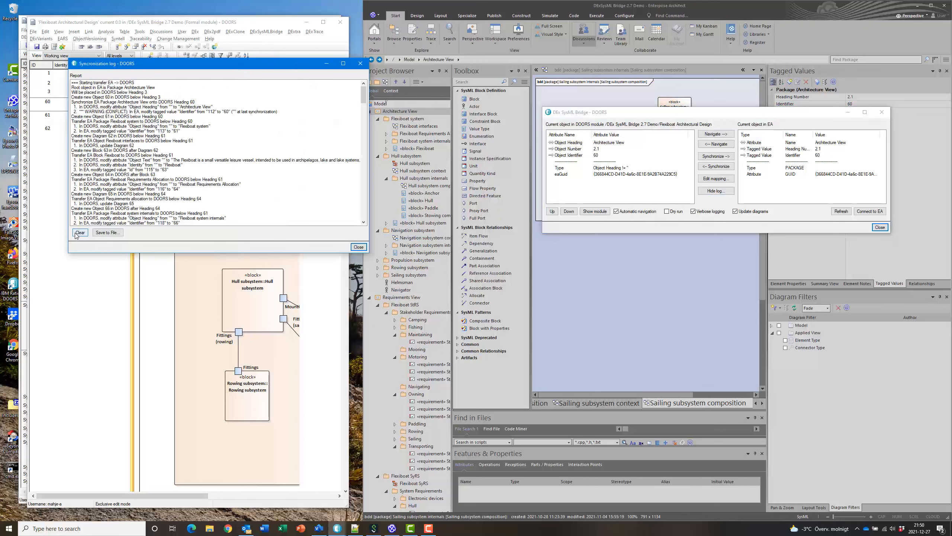
pyautogui.moveTo(186, 65); pyautogui.dragTo(684, 266)
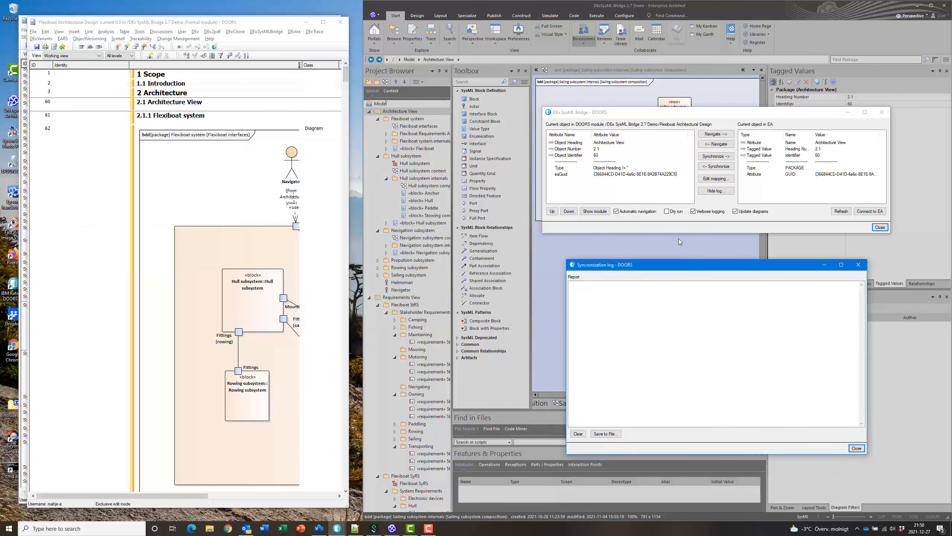
# Turn off diagram updating, synchronize the Architecture View from DOORS to EA, and close the synchronization log
pyautogui.click(735, 212)
pyautogui.click(735, 211)
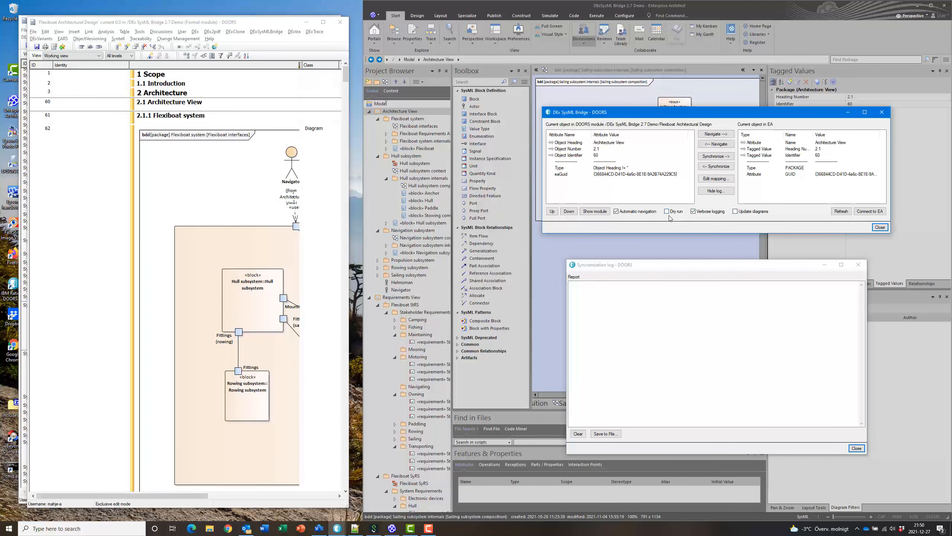
pyautogui.click(716, 157)
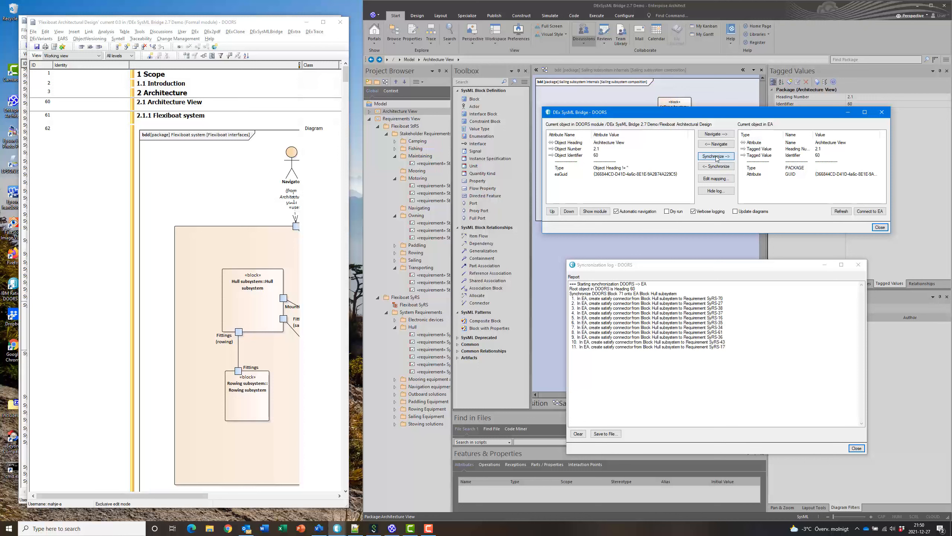
pyautogui.click(716, 156)
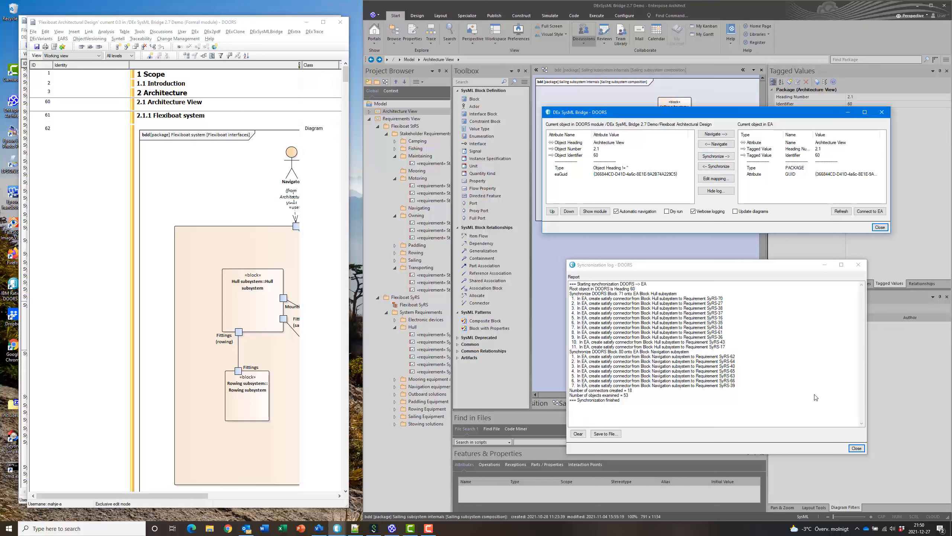
pyautogui.click(856, 448)
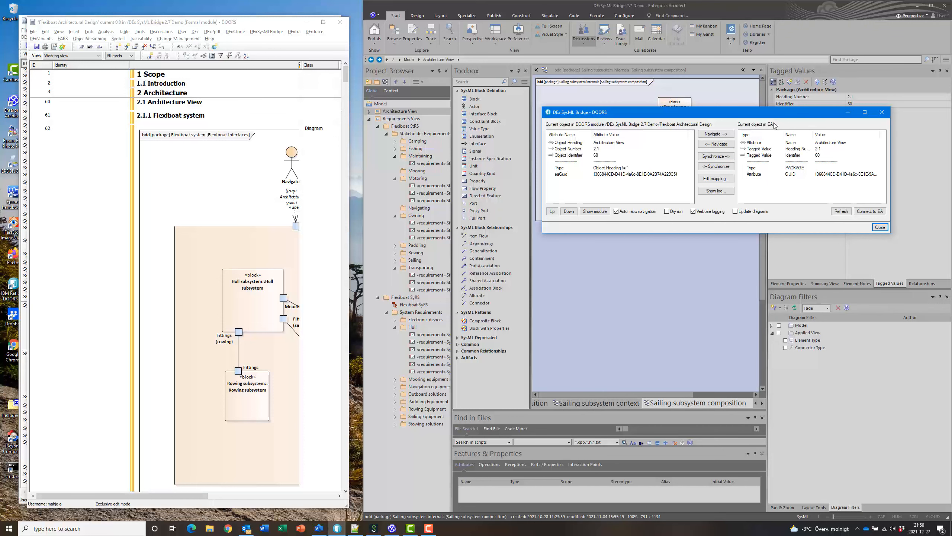
# Move the DEx SysML Bridge window over the lower DOORS module and expand the Architecture View and Hull subsystem packages in EA
pyautogui.moveTo(775, 115); pyautogui.dragTo(327, 372)
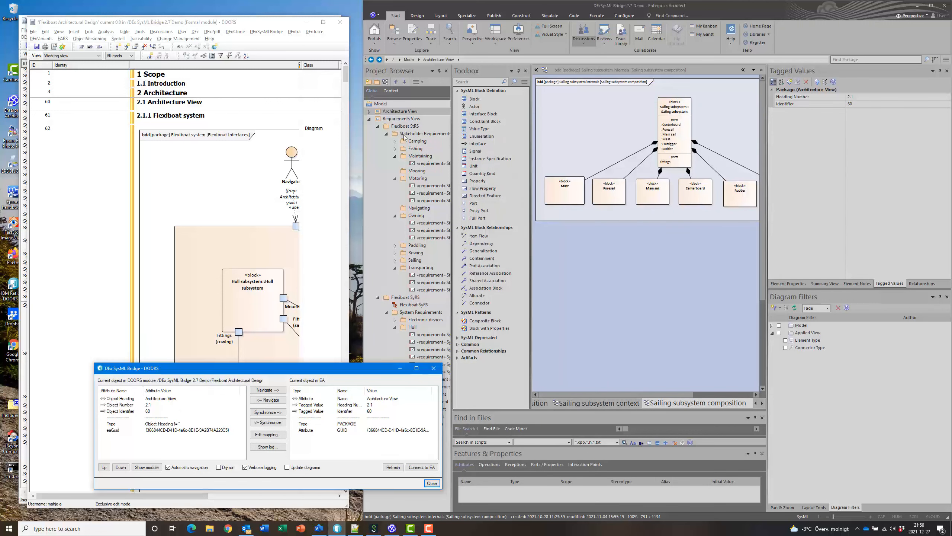
pyautogui.click(369, 111)
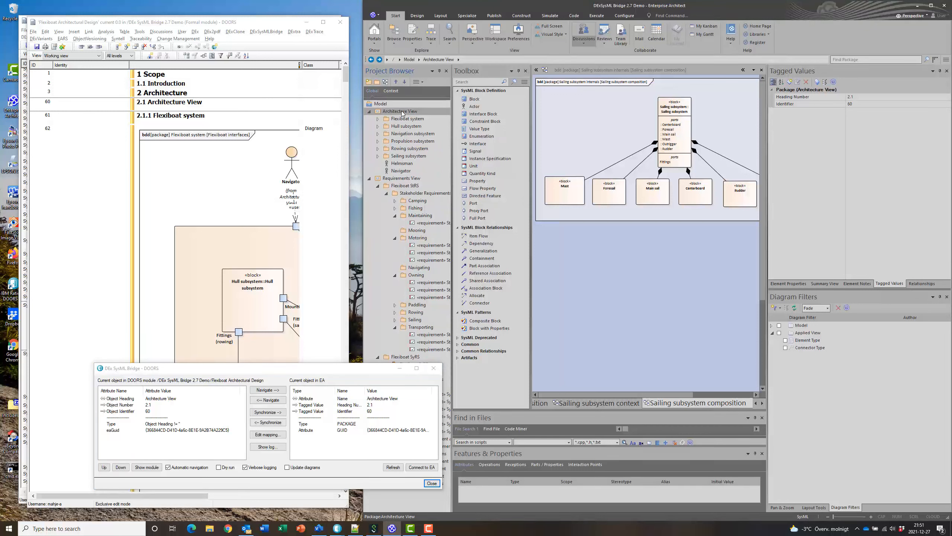
pyautogui.rightClick(401, 113)
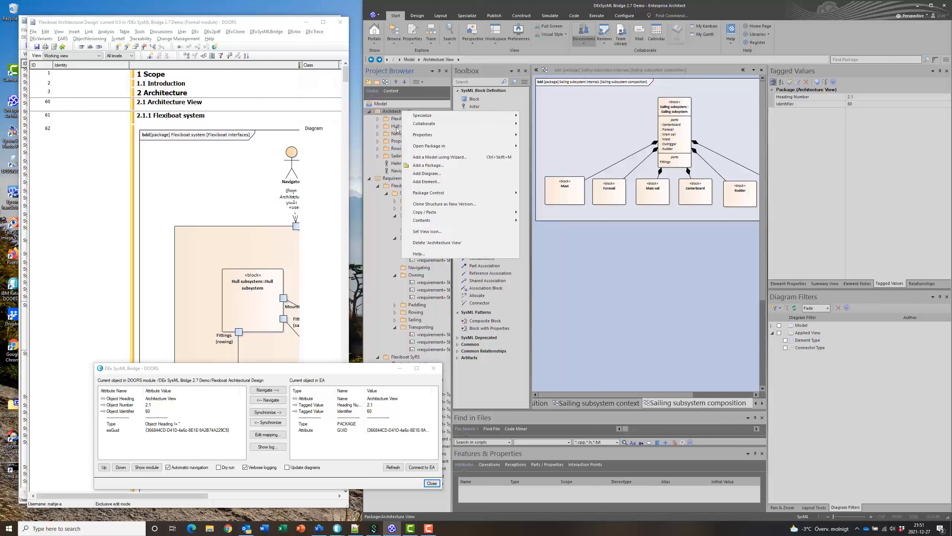
pyautogui.click(405, 128)
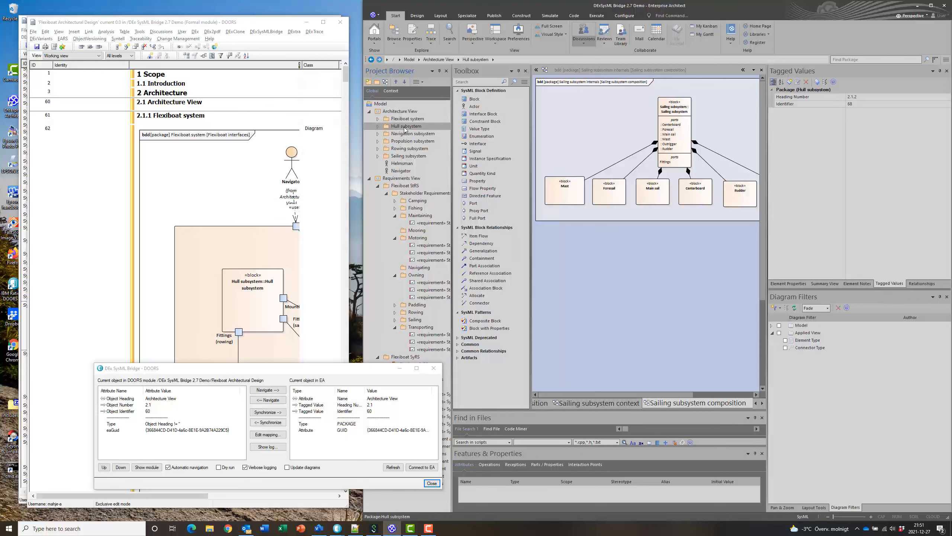
pyautogui.doubleClick(386, 129)
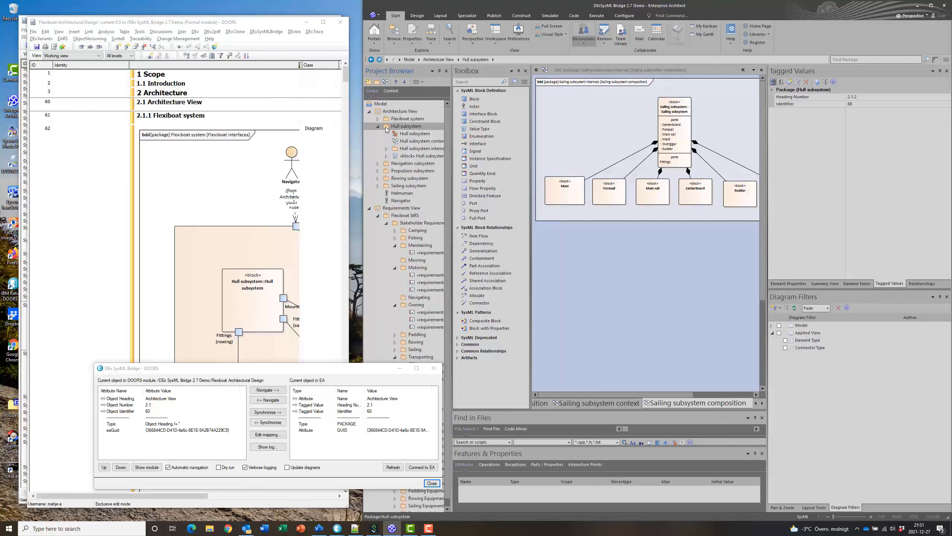
pyautogui.rightClick(408, 129)
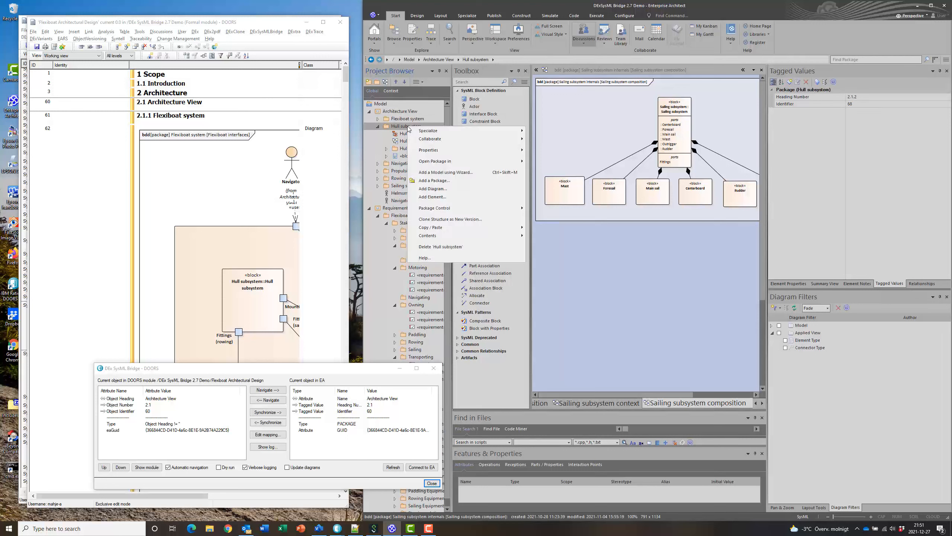
pyautogui.click(440, 183)
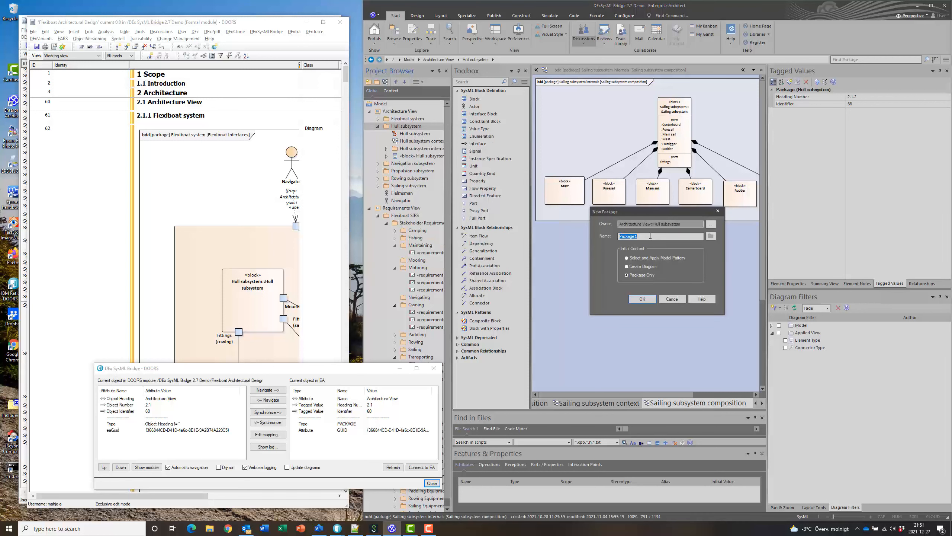
pyautogui.click(711, 226)
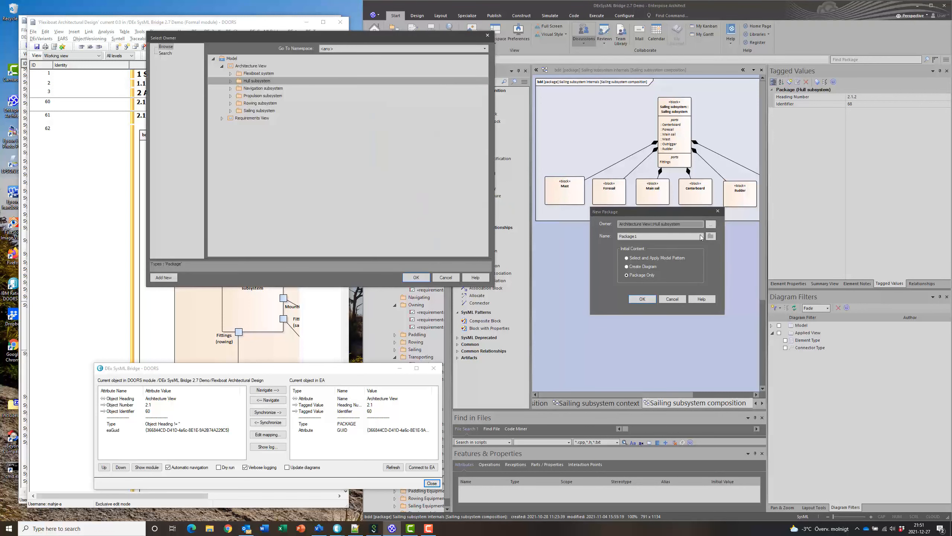
pyautogui.click(248, 120)
pyautogui.click(222, 118)
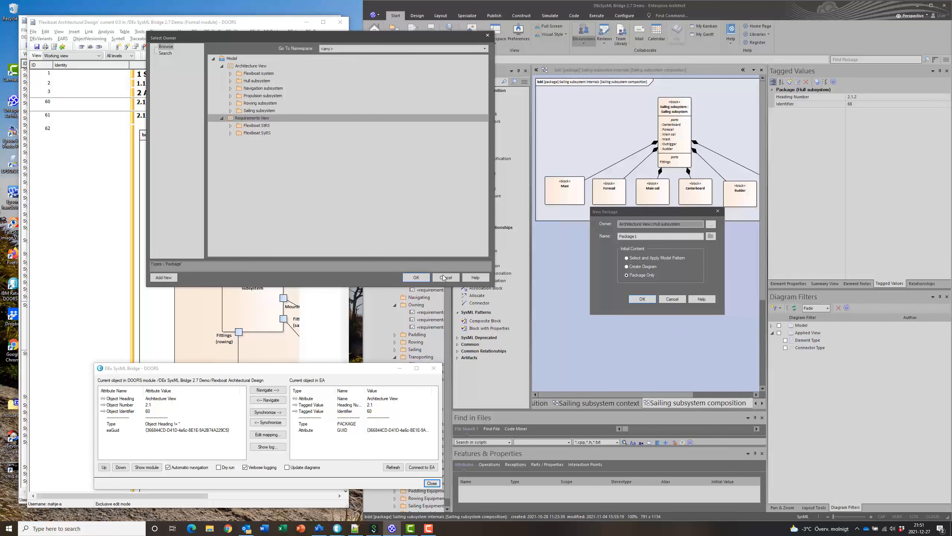
pyautogui.click(444, 278)
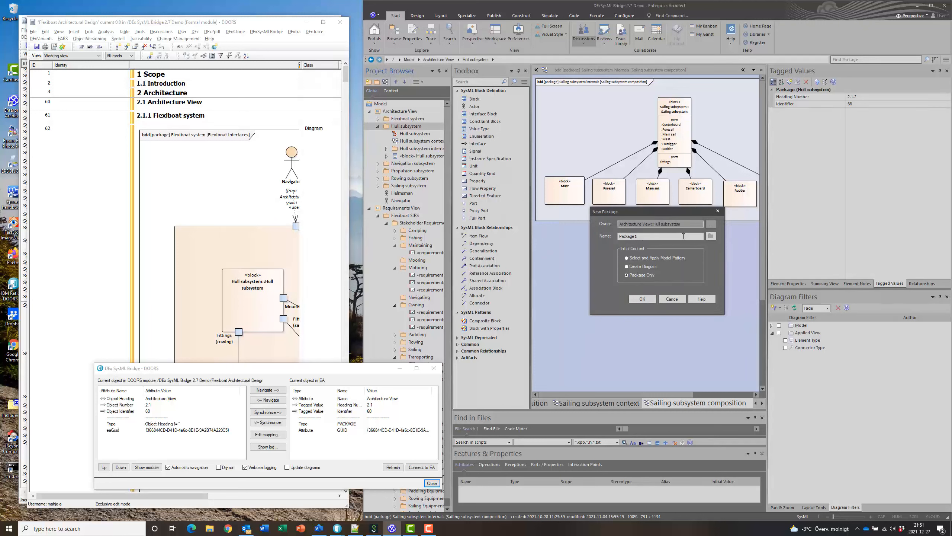
pyautogui.click(671, 301)
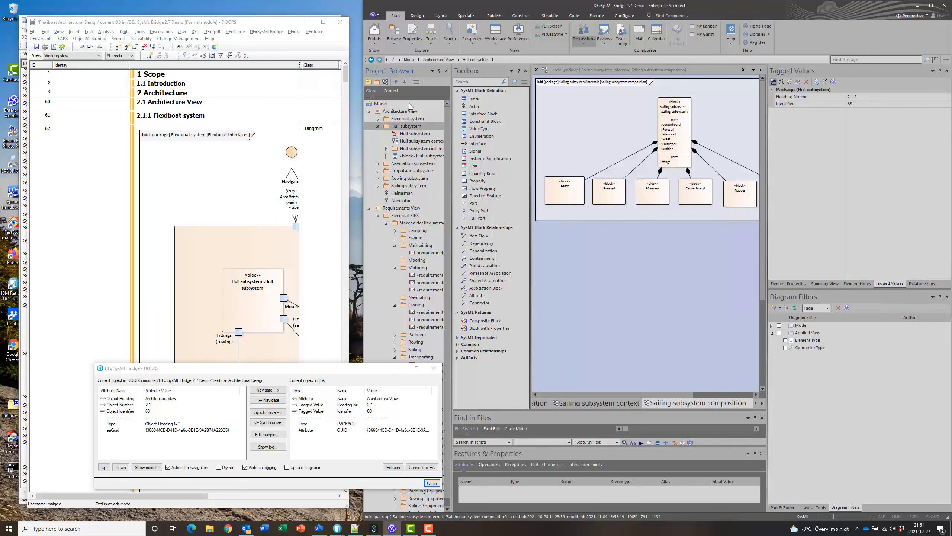
# Add a SysML 1.5 Requirement diagram named Hull subsystem to the Hull subsystem package
pyautogui.rightClick(407, 126)
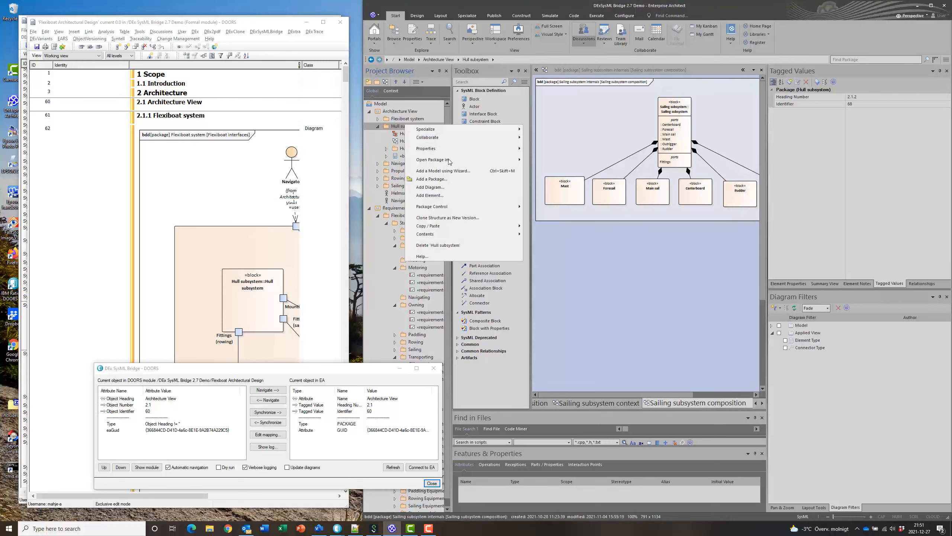
pyautogui.click(452, 187)
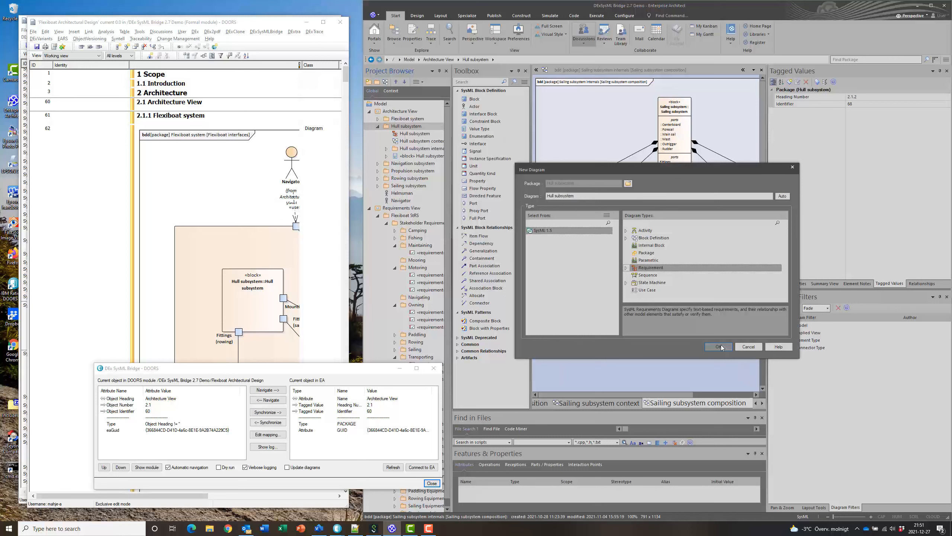
pyautogui.click(720, 345)
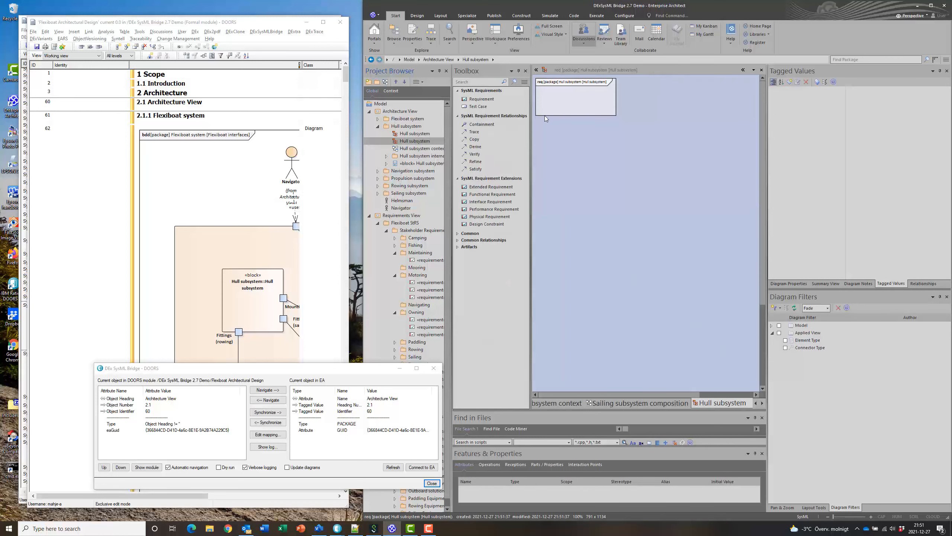
# Place the Hull subsystem block on the new requirement diagram as a link and shift it toward the frame's near edge
pyautogui.moveTo(431, 165); pyautogui.dragTo(577, 99)
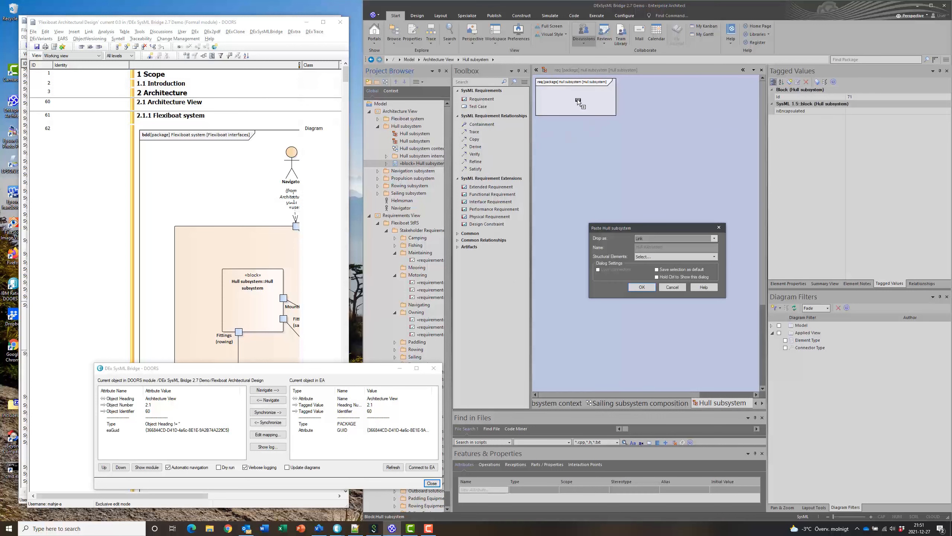
pyautogui.click(640, 286)
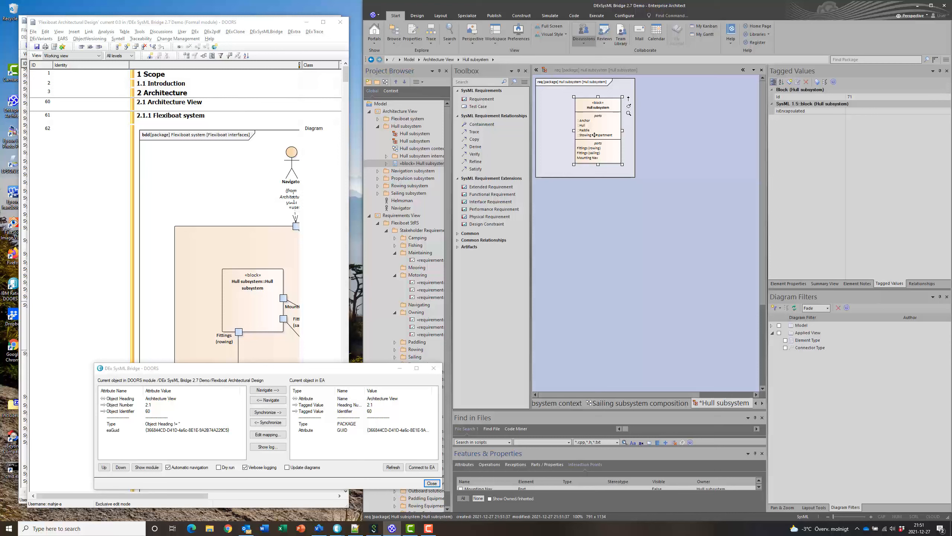
pyautogui.moveTo(596, 129); pyautogui.dragTo(574, 132)
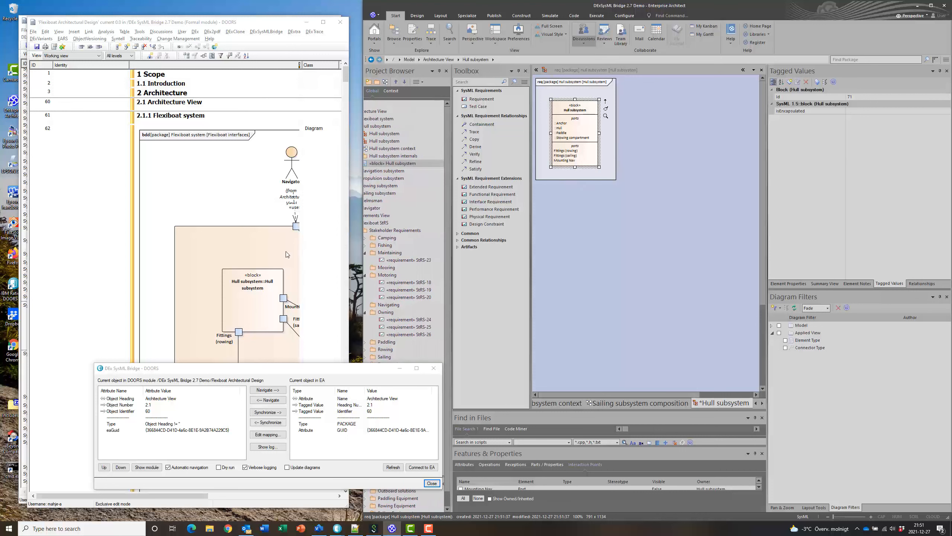
# Bring the Architectural Design module to the front and minimize the DEx SysML Bridge window covering it
pyautogui.click(173, 229)
pyautogui.scroll(-1, 173, 229)
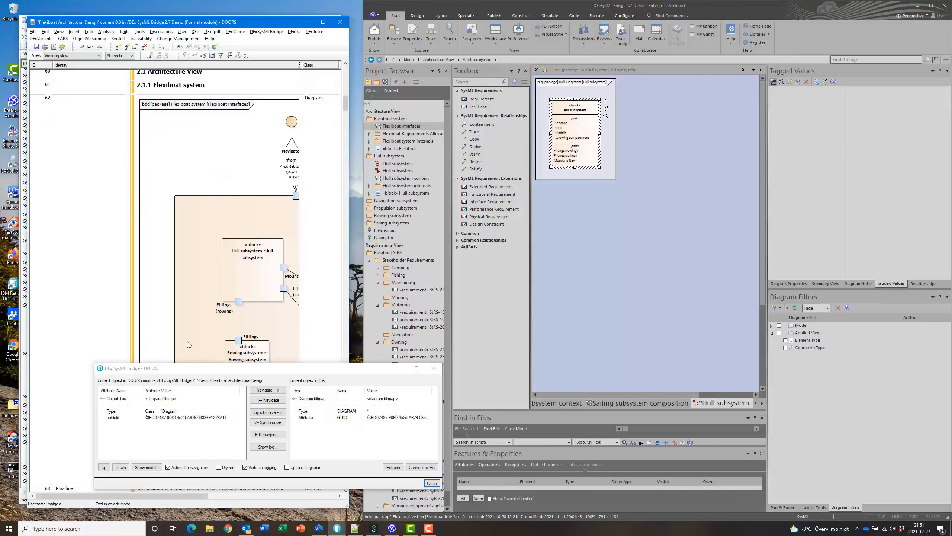
pyautogui.click(400, 369)
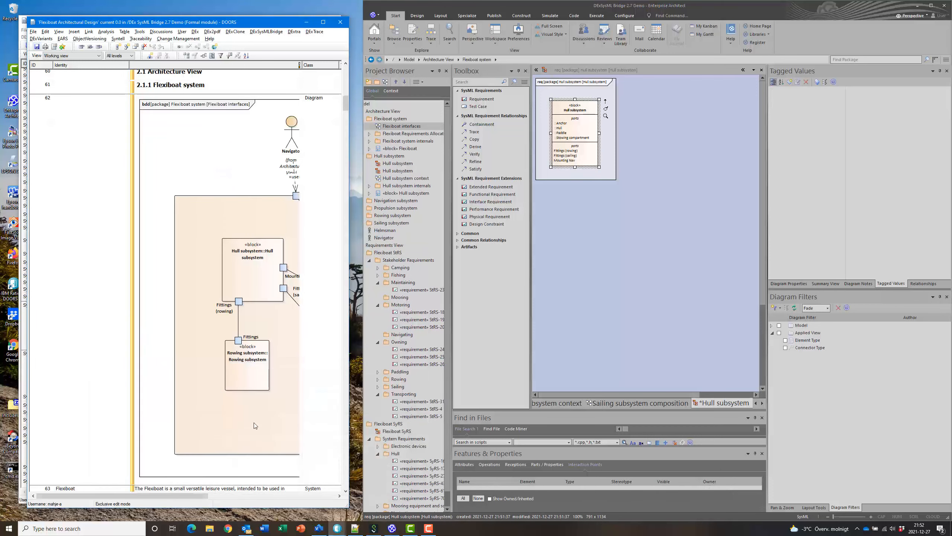
# Turn on the filter in the Architectural Design module and select the Hull subsystem element
pyautogui.scroll(-3, 187, 450)
pyautogui.scroll(-20, 133, 445)
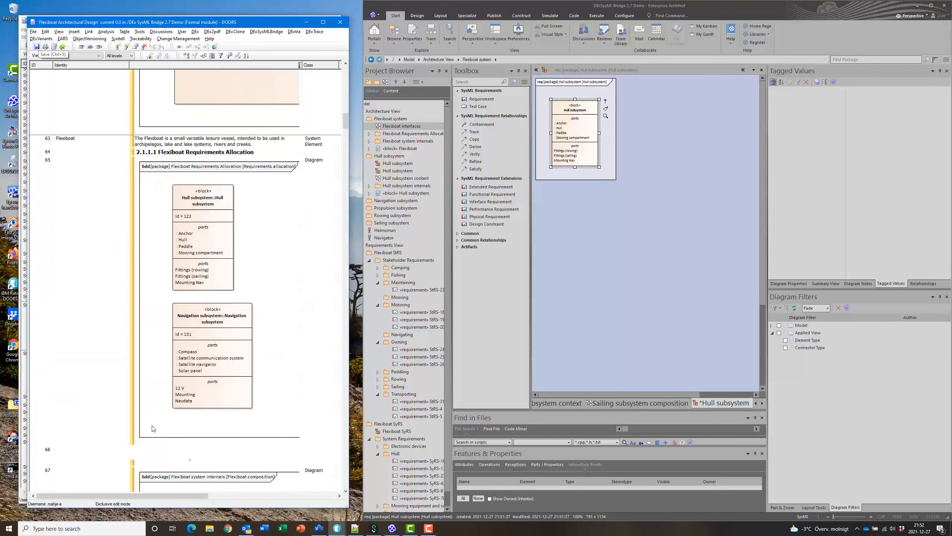
pyautogui.scroll(-15, 150, 425)
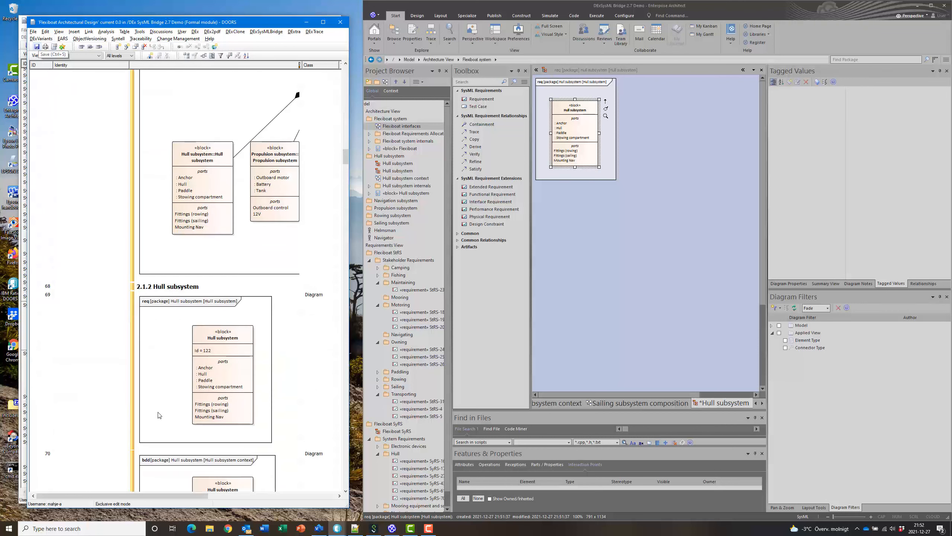
pyautogui.click(221, 56)
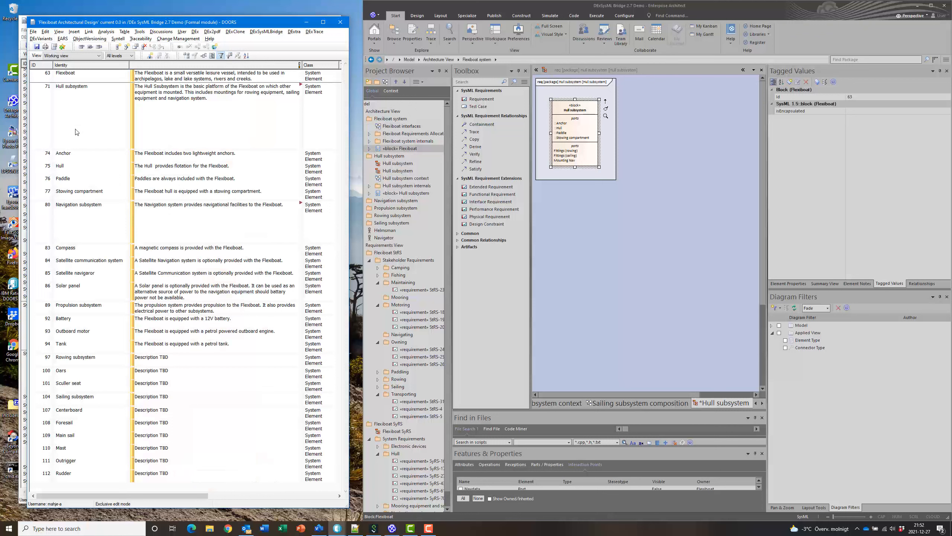
pyautogui.click(78, 103)
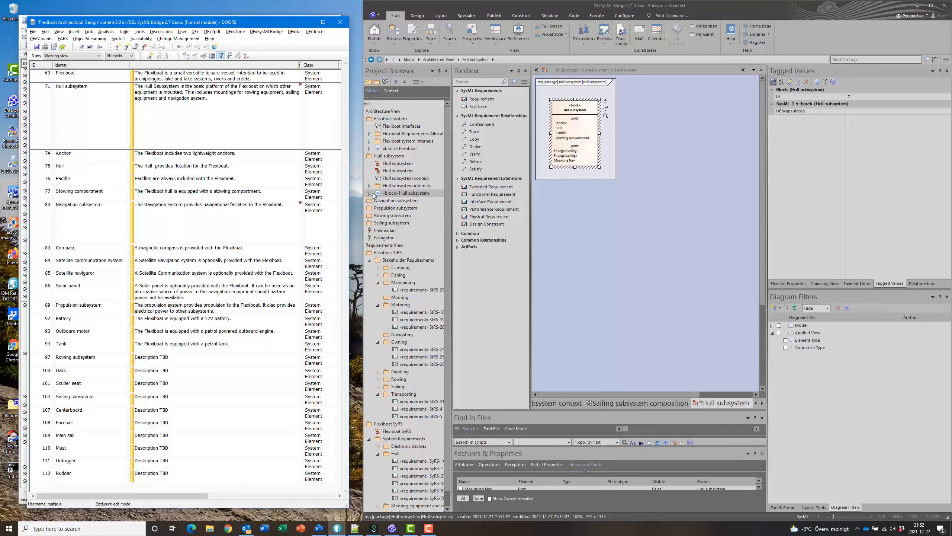
# Follow the Hull subsystem's outgoing link to requirement 16 in the Flexiboat SyRS module
pyautogui.rightClick(301, 86)
pyautogui.moveTo(342, 90)
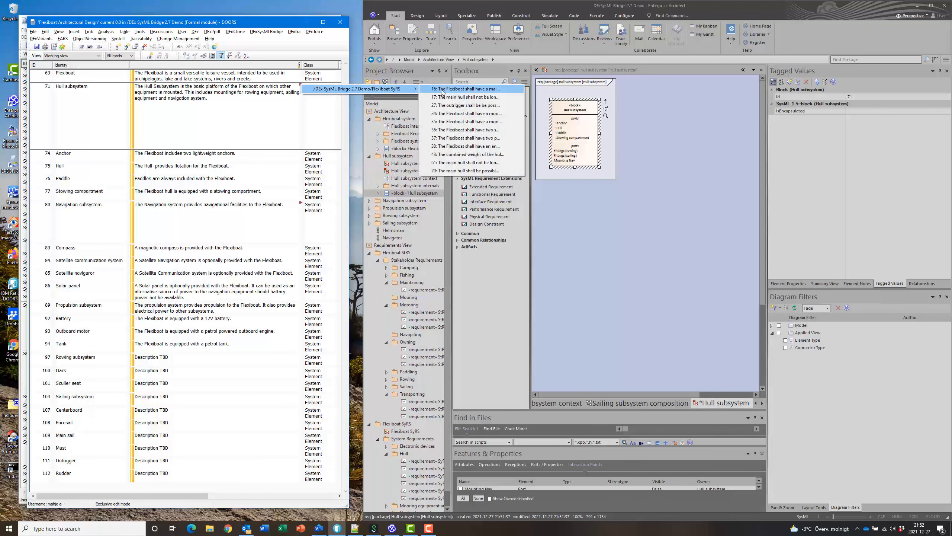
pyautogui.click(466, 89)
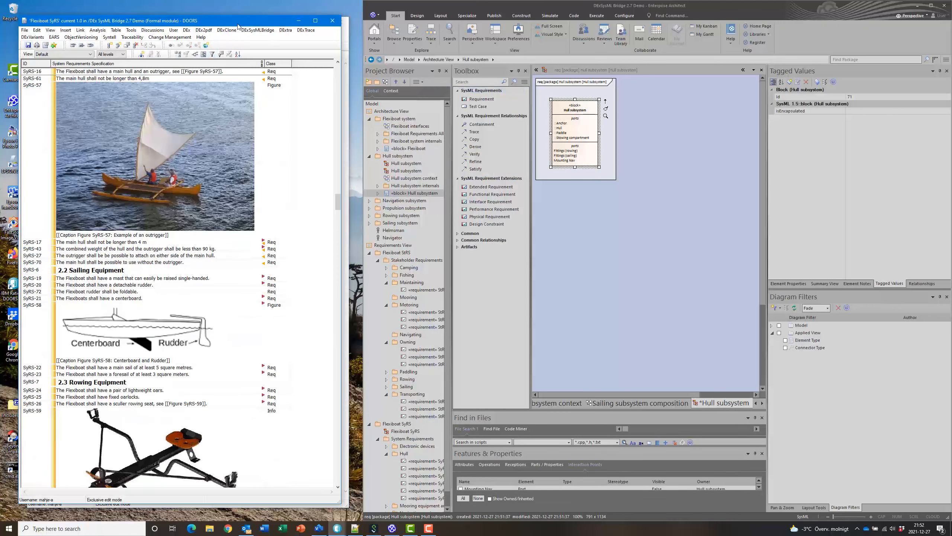
# Start the DEx SysML Bridge for the Flexiboat SyRS module, connect it to EA and minimize its window
pyautogui.click(258, 30)
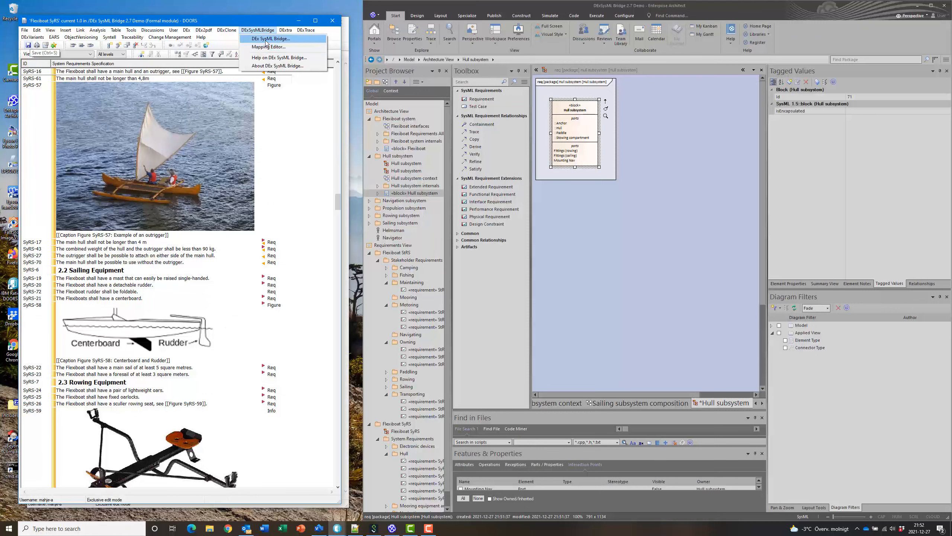
pyautogui.click(267, 39)
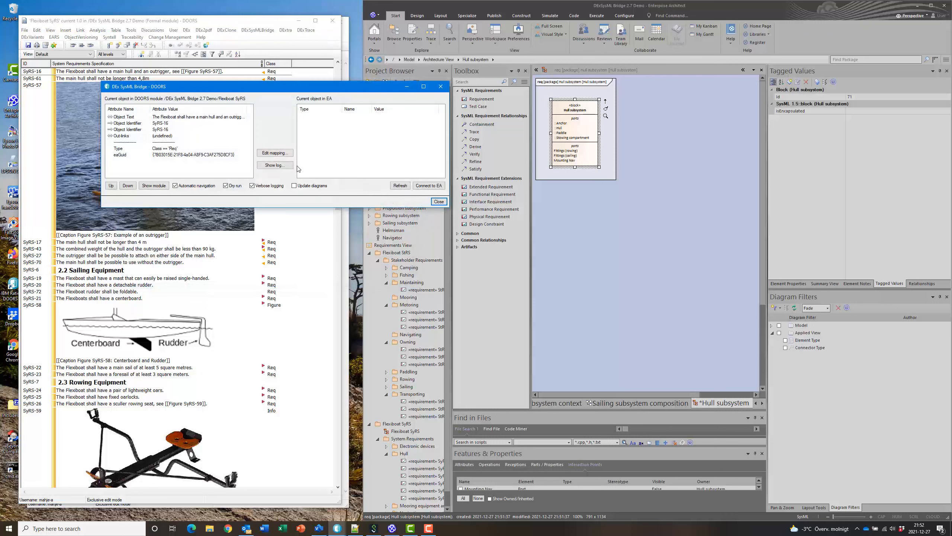
pyautogui.click(427, 186)
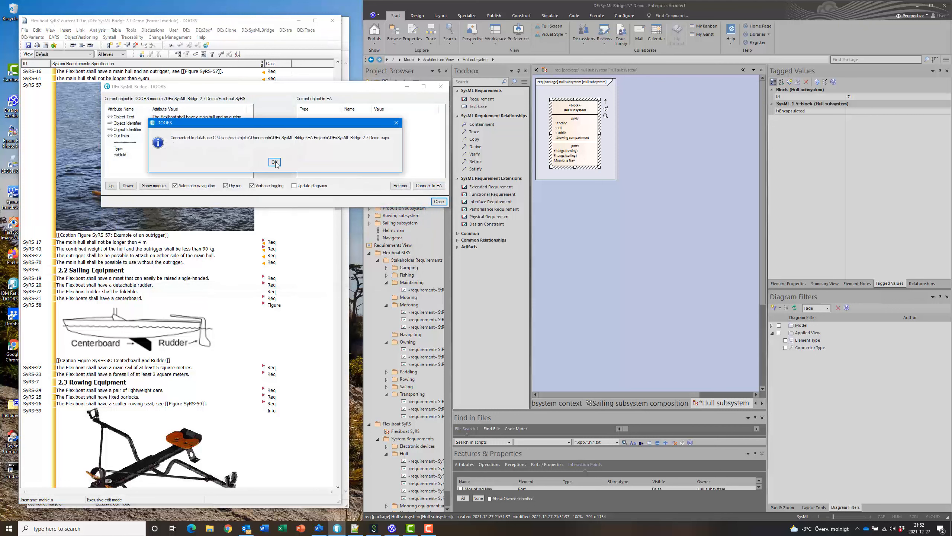
pyautogui.click(274, 162)
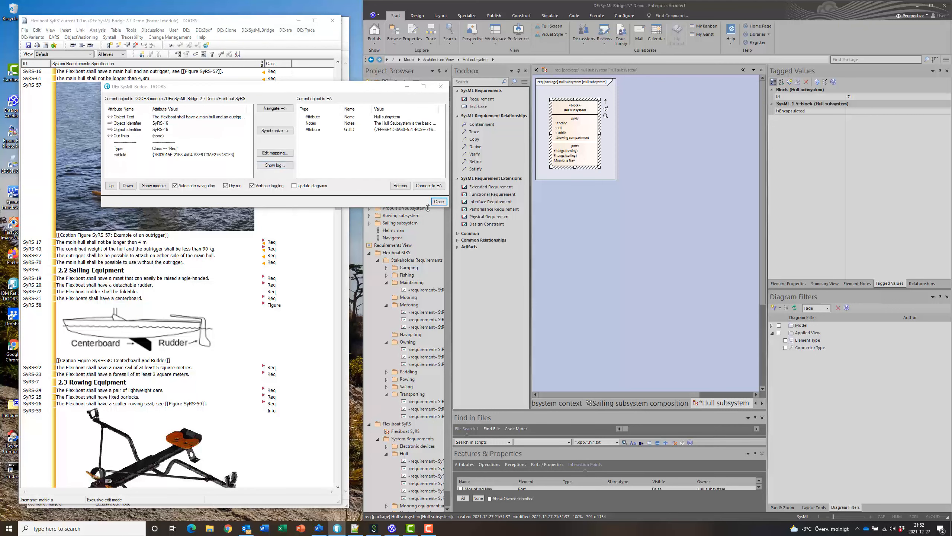
pyautogui.click(408, 88)
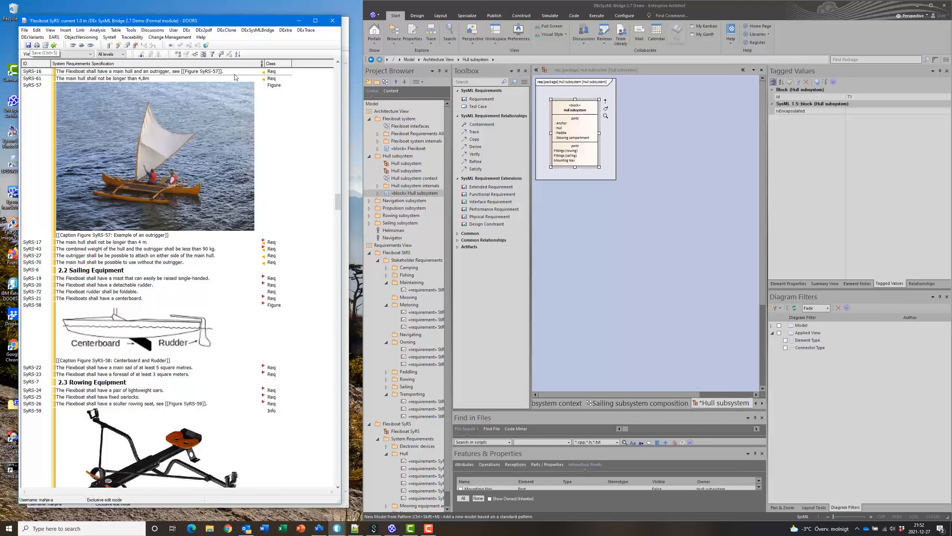
# Locate SyRS-16 in EA from its DOORS requirement and place it as a link beside the Hull subsystem block on the diagram
pyautogui.click(174, 71)
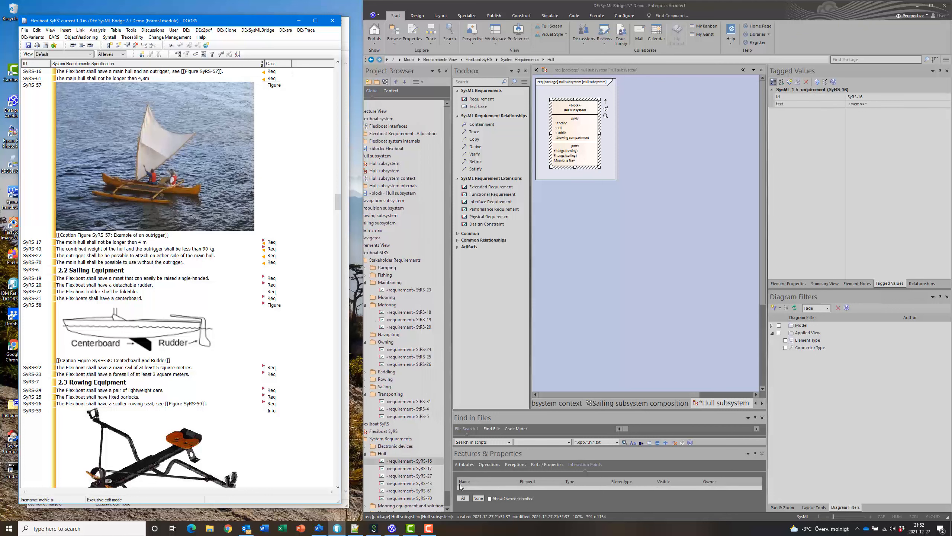
pyautogui.click(408, 461)
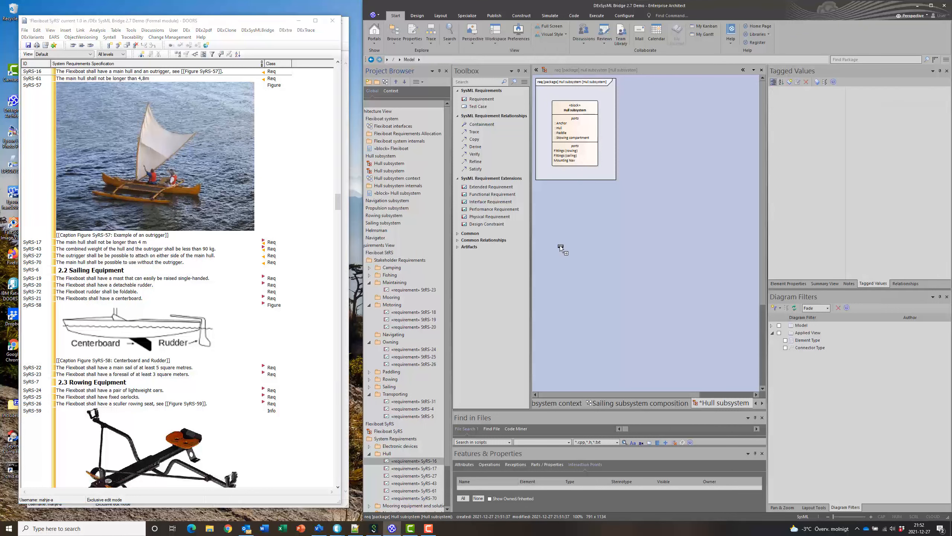
pyautogui.click(612, 111)
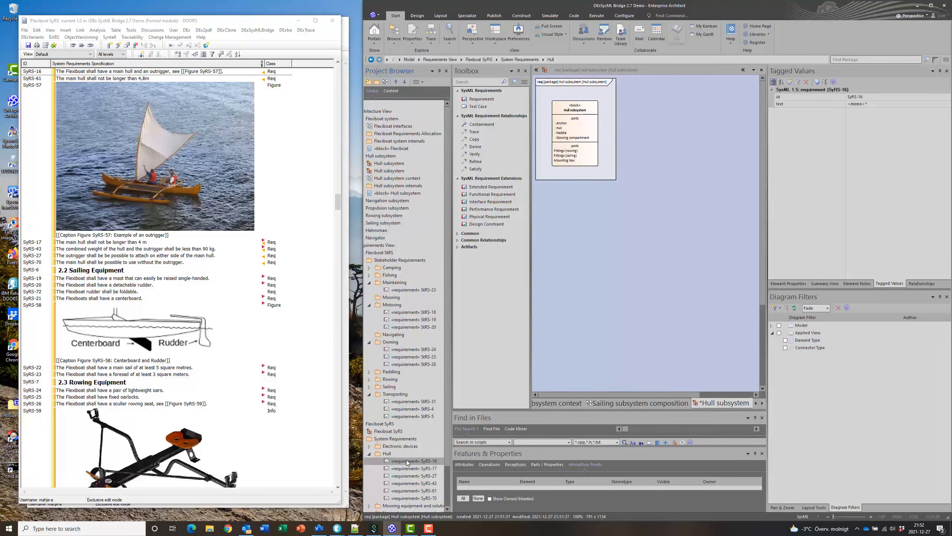
pyautogui.moveTo(406, 460); pyautogui.dragTo(597, 174)
pyautogui.moveTo(411, 462); pyautogui.dragTo(567, 180)
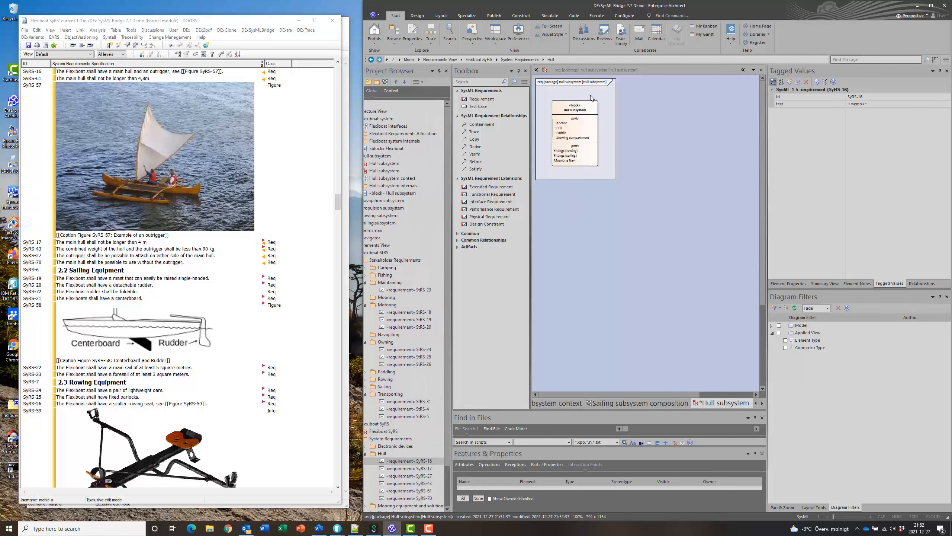
pyautogui.moveTo(414, 461); pyautogui.dragTo(571, 180)
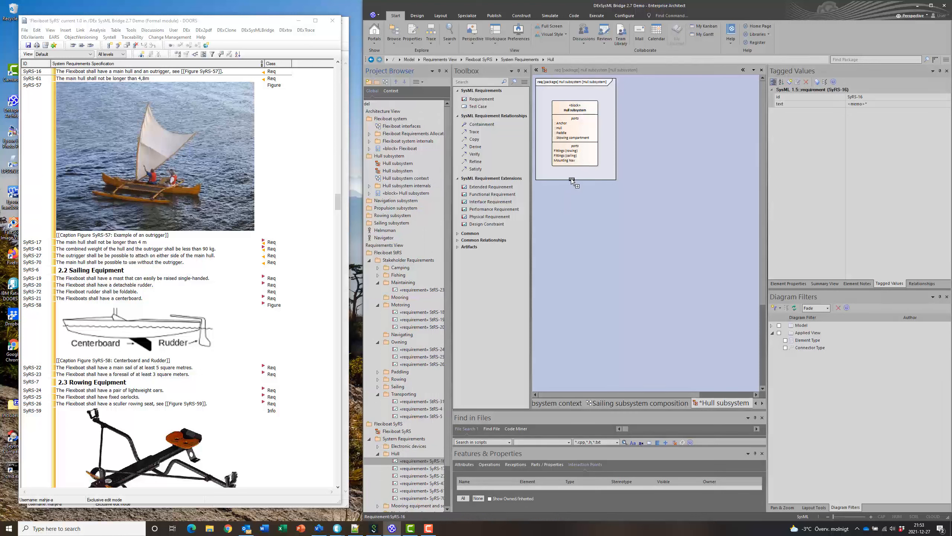
pyautogui.moveTo(587, 107); pyautogui.dragTo(559, 93)
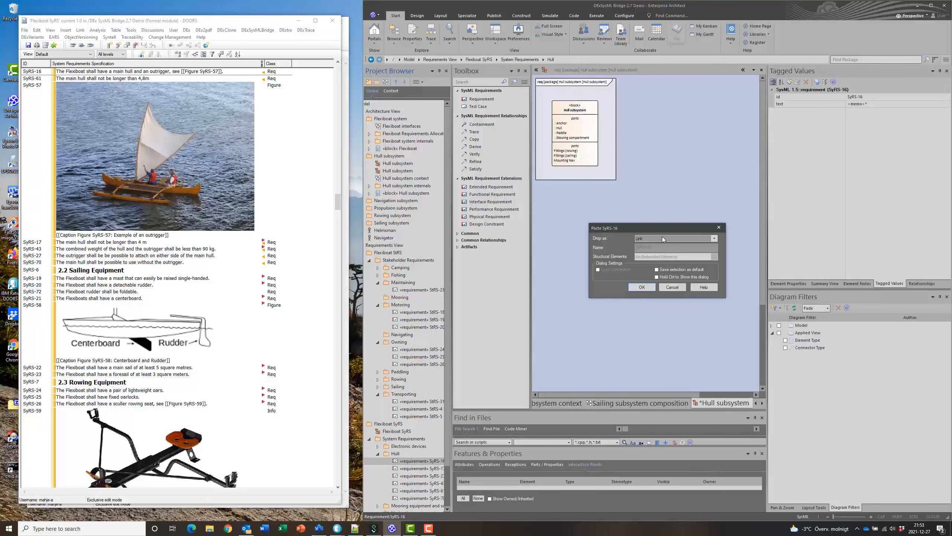
pyautogui.click(642, 287)
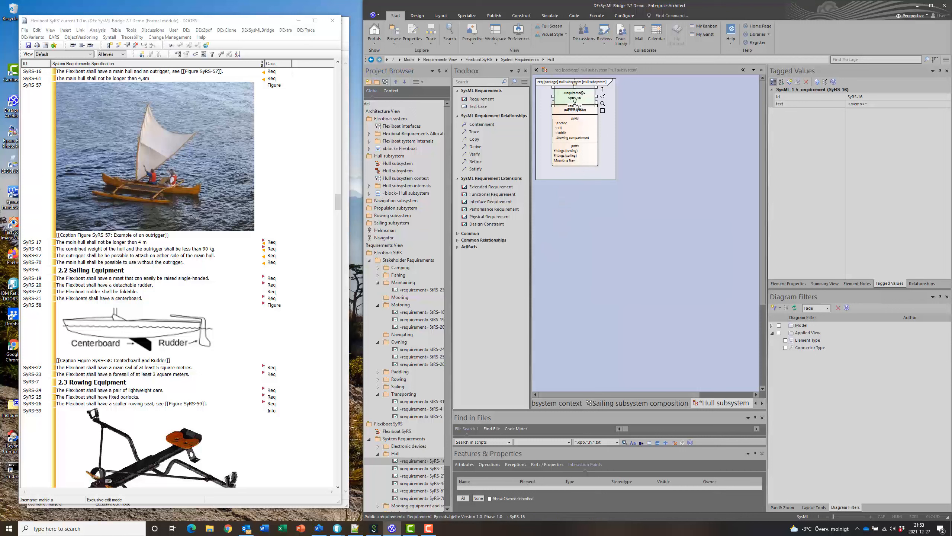
pyautogui.moveTo(592, 104); pyautogui.dragTo(667, 117)
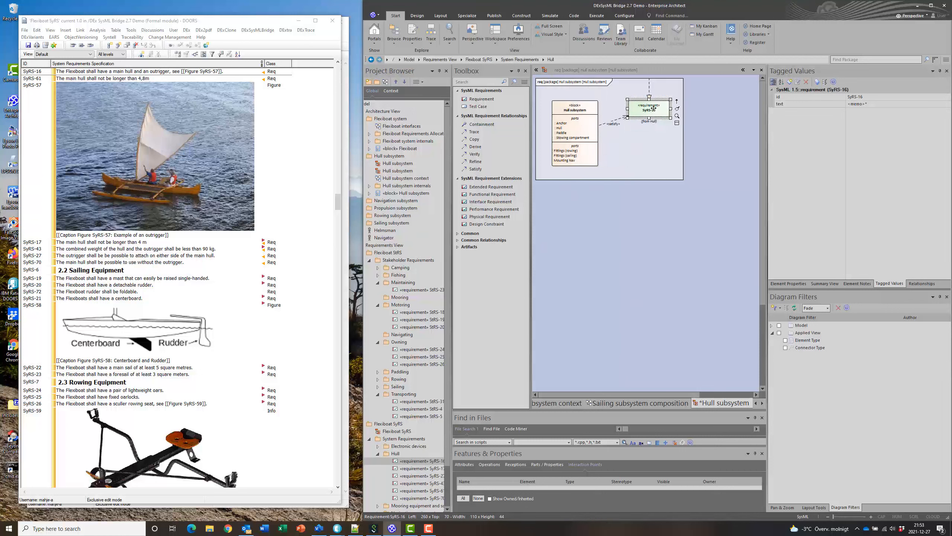
# Delete the realization connector above SyRS-16 from the model
pyautogui.click(650, 90)
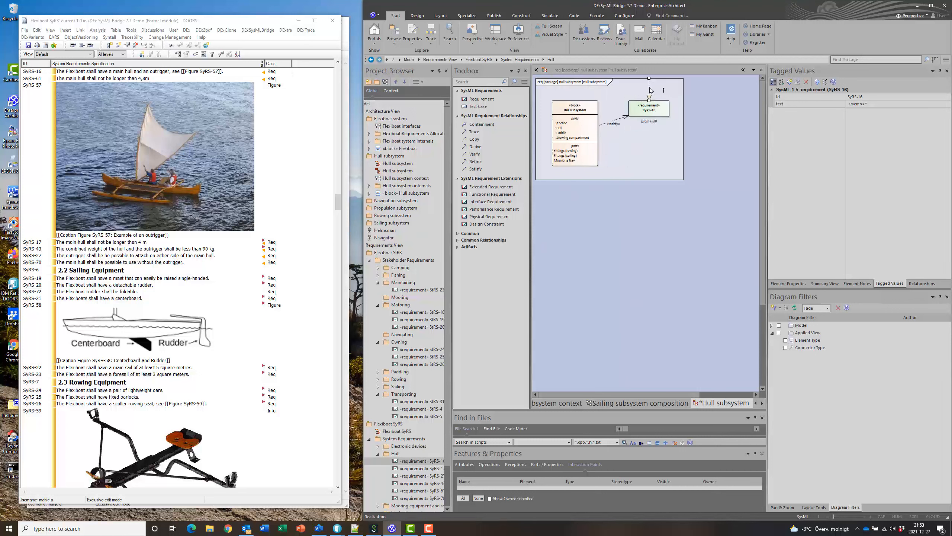
pyautogui.rightClick(650, 90)
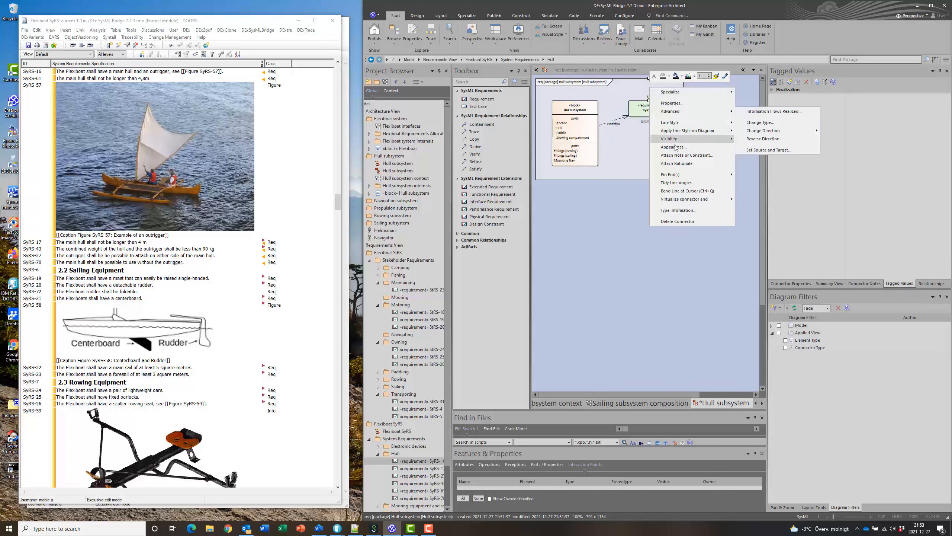
pyautogui.click(679, 221)
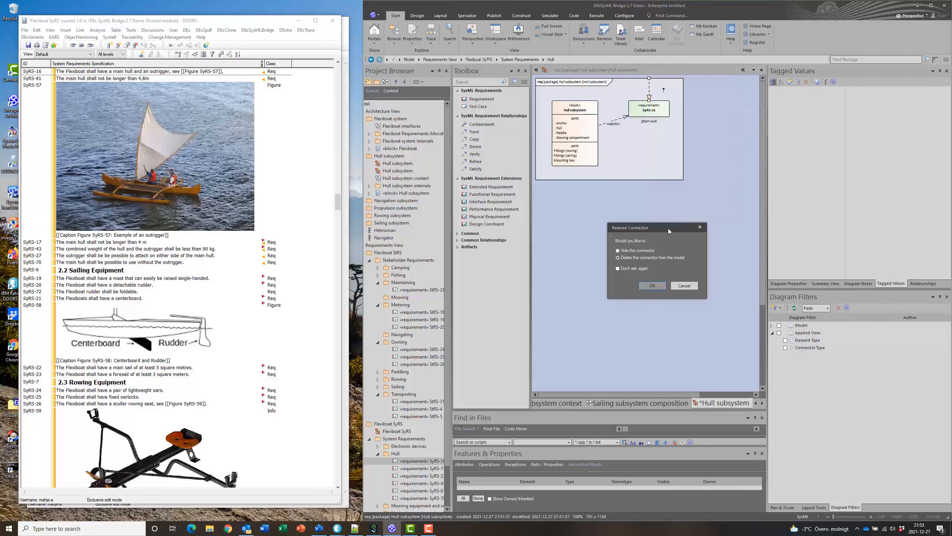
pyautogui.click(649, 286)
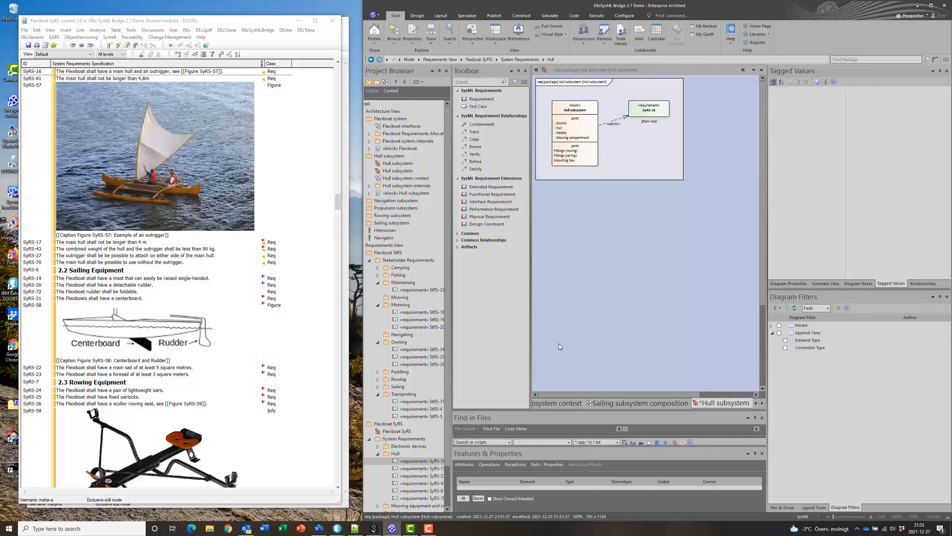
# Show the Tags compartment for the diagram's elements and move SyRS-16 farther away from the Hull subsystem block
pyautogui.rightClick(650, 136)
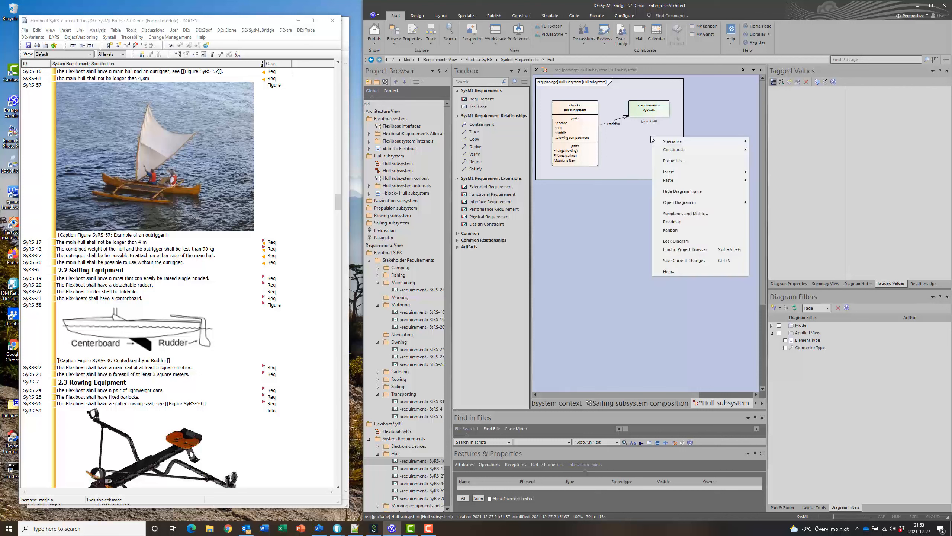
pyautogui.click(675, 164)
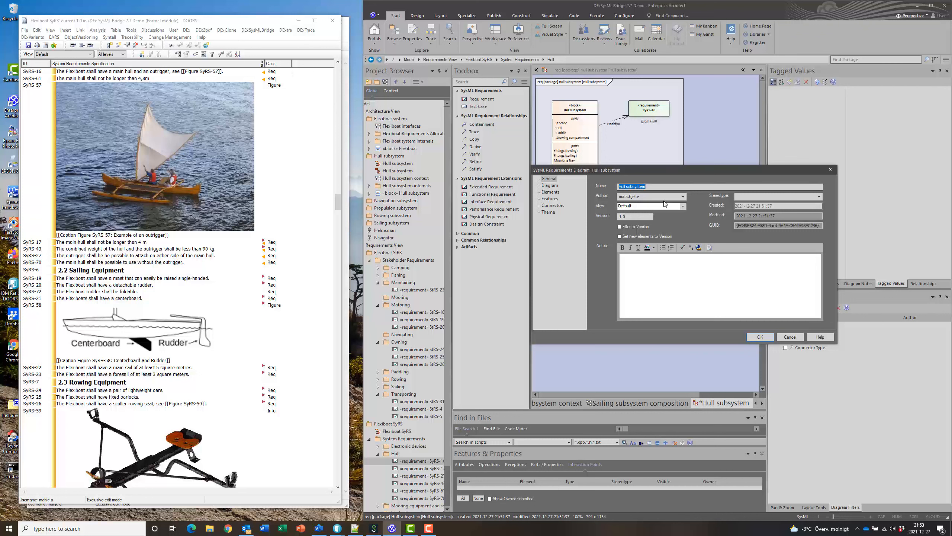
pyautogui.click(550, 191)
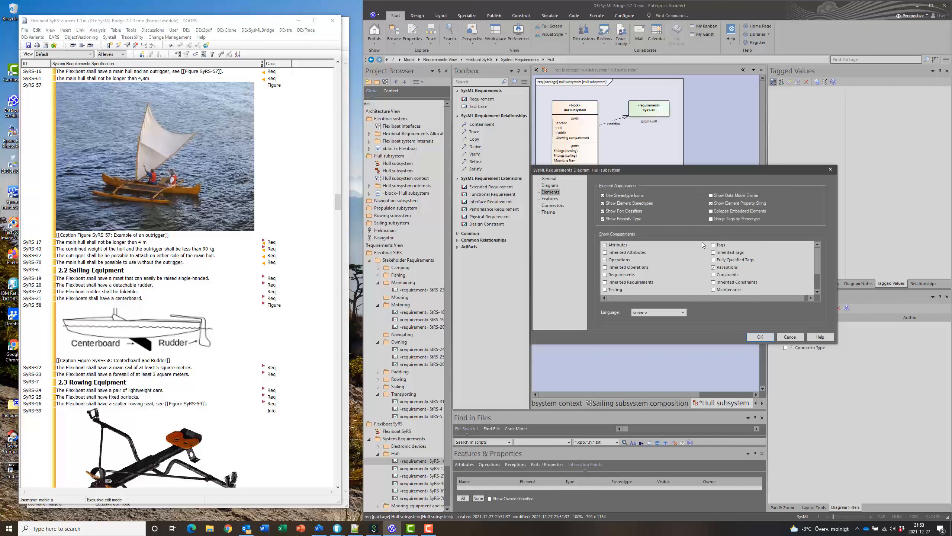
pyautogui.click(713, 244)
pyautogui.click(760, 337)
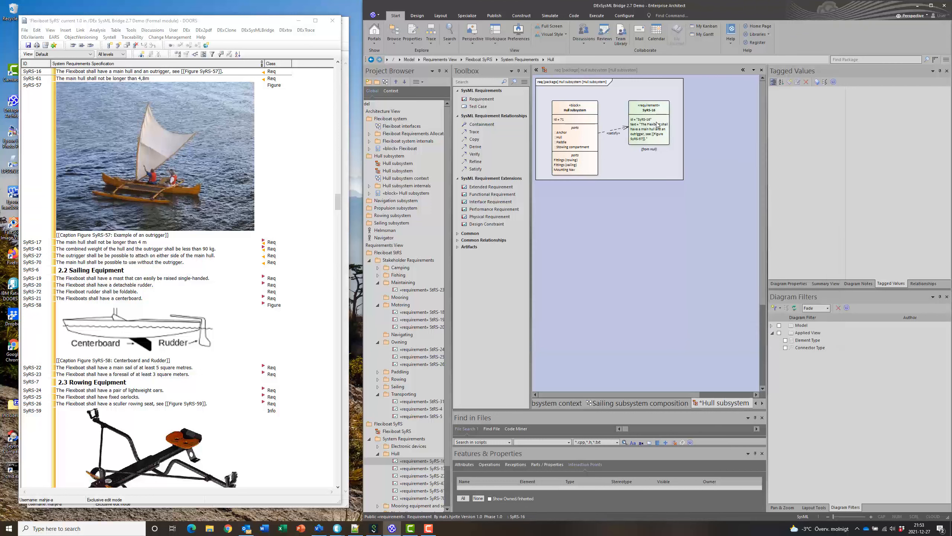
pyautogui.moveTo(659, 125); pyautogui.dragTo(682, 115)
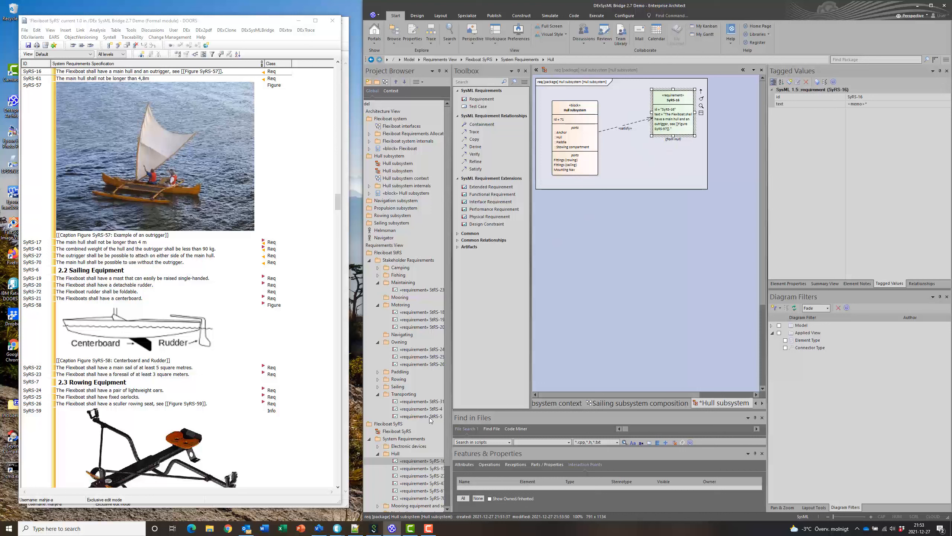
# Place SyRS-17 on the Hull subsystem requirement diagram as a link and delete its realization connector
pyautogui.moveTo(413, 469); pyautogui.dragTo(603, 101)
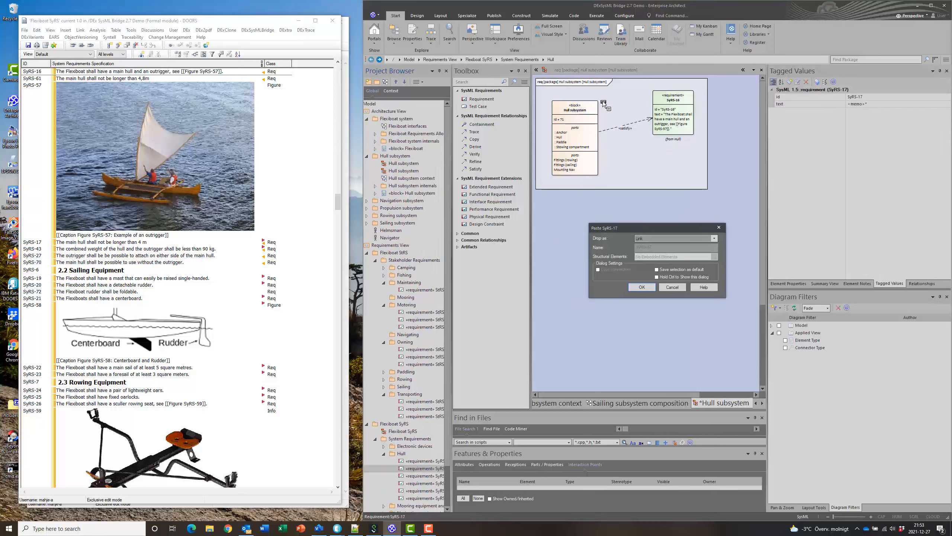
pyautogui.click(636, 287)
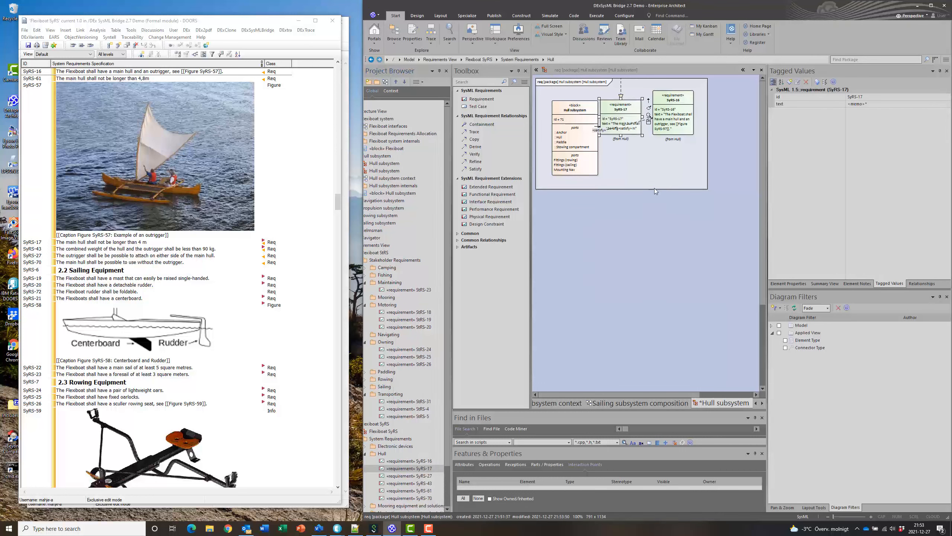
pyautogui.rightClick(621, 87)
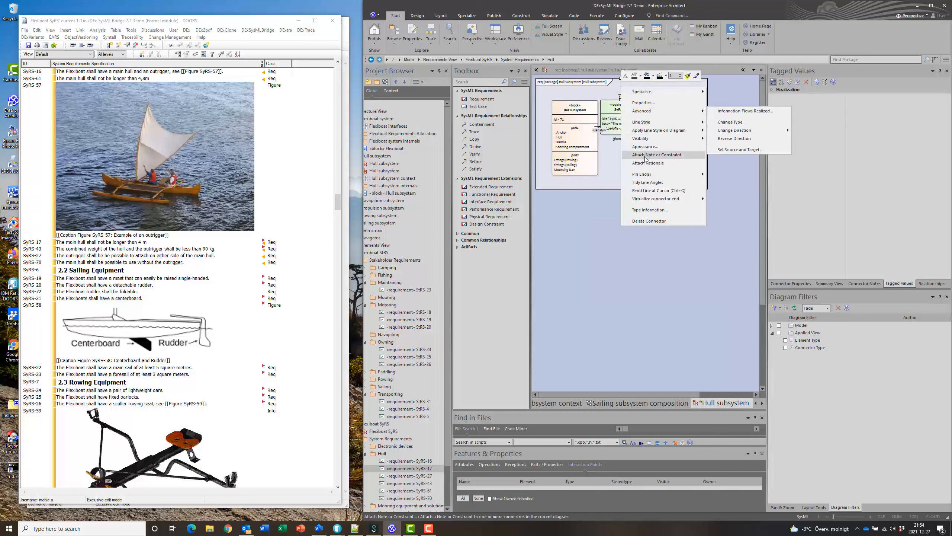
pyautogui.moveTo(645, 111)
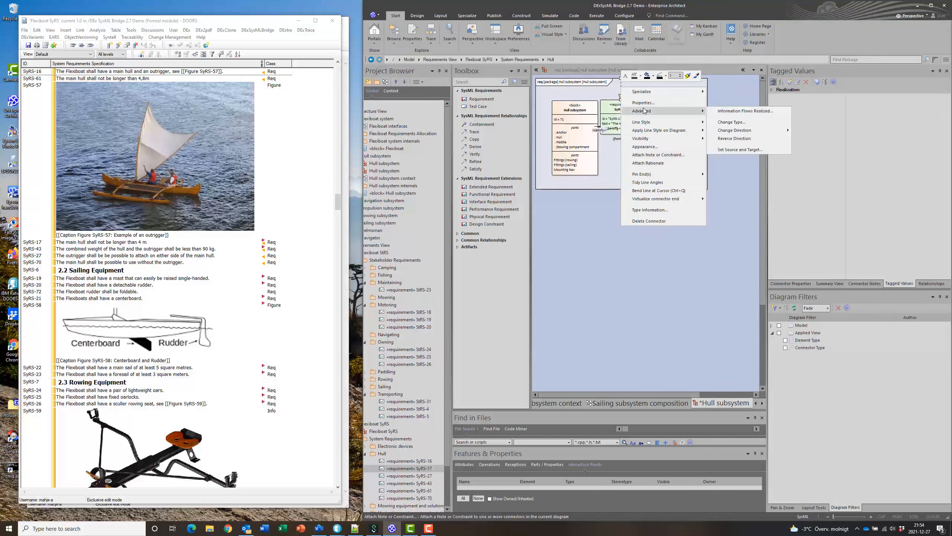
pyautogui.click(648, 221)
pyautogui.click(651, 286)
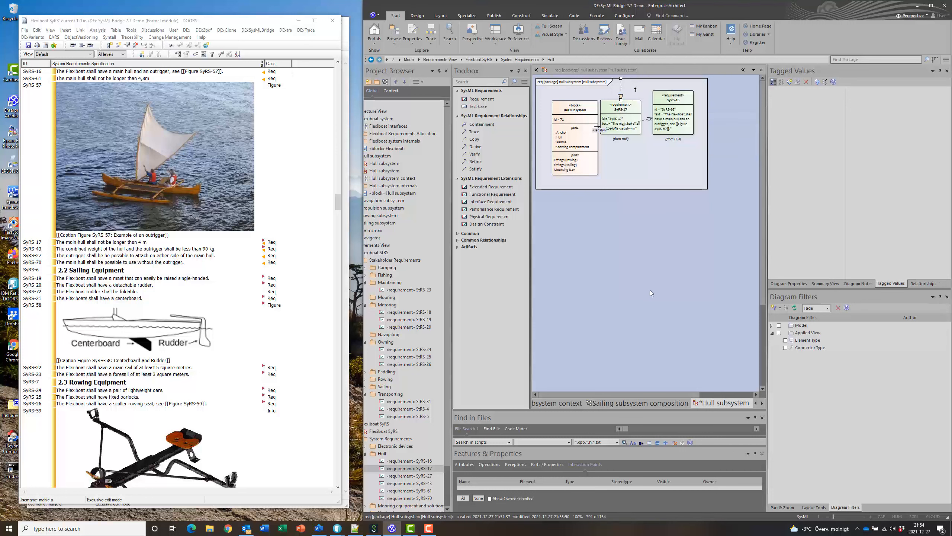
# Move SyRS-17 beneath SyRS-16 and place SyRS-27 below it as a link
pyautogui.moveTo(618, 119); pyautogui.dragTo(670, 162)
pyautogui.moveTo(390, 476); pyautogui.dragTo(667, 212)
pyautogui.click(642, 287)
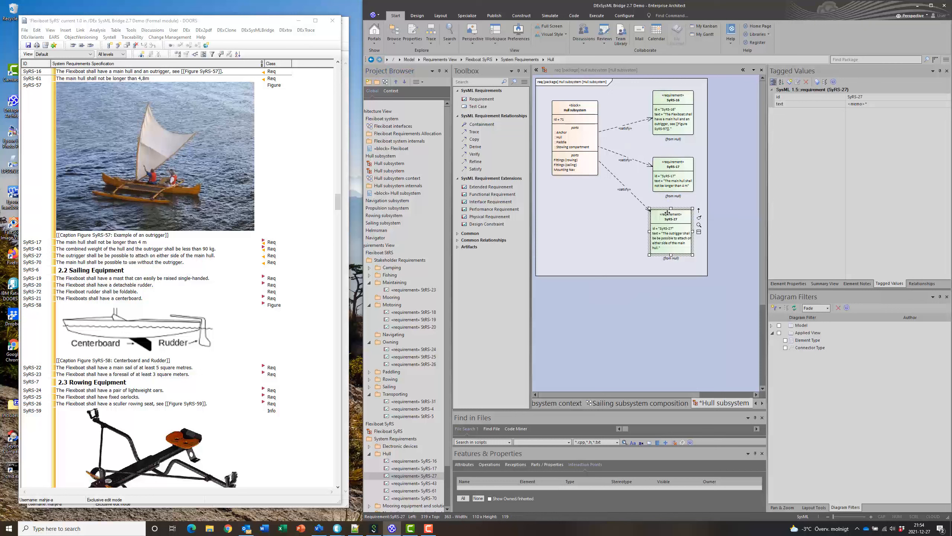
# Place SyRS-43 as a link below the Hull subsystem block and SyRS-61 as a link below SyRS-27
pyautogui.click(406, 484)
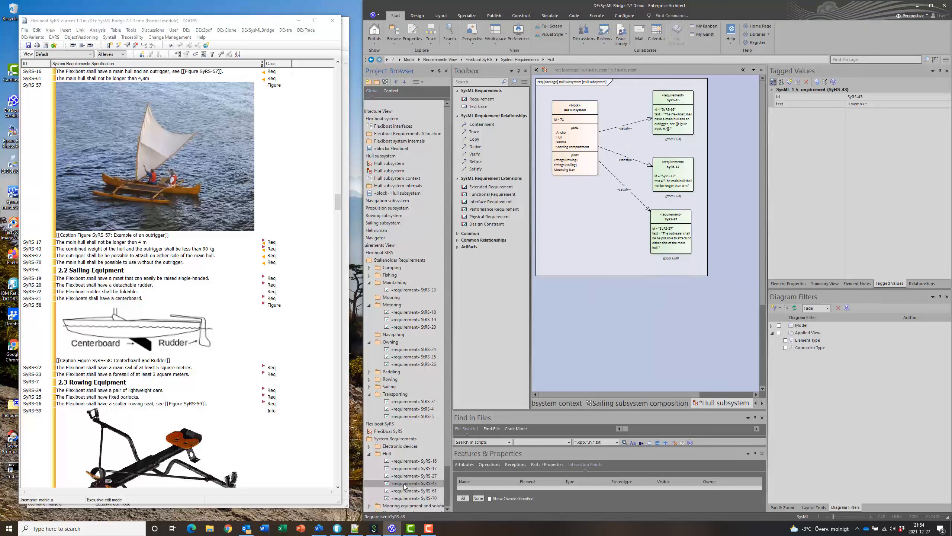
pyautogui.moveTo(403, 484); pyautogui.dragTo(570, 380)
pyautogui.moveTo(549, 245); pyautogui.dragTo(574, 244)
pyautogui.click(635, 287)
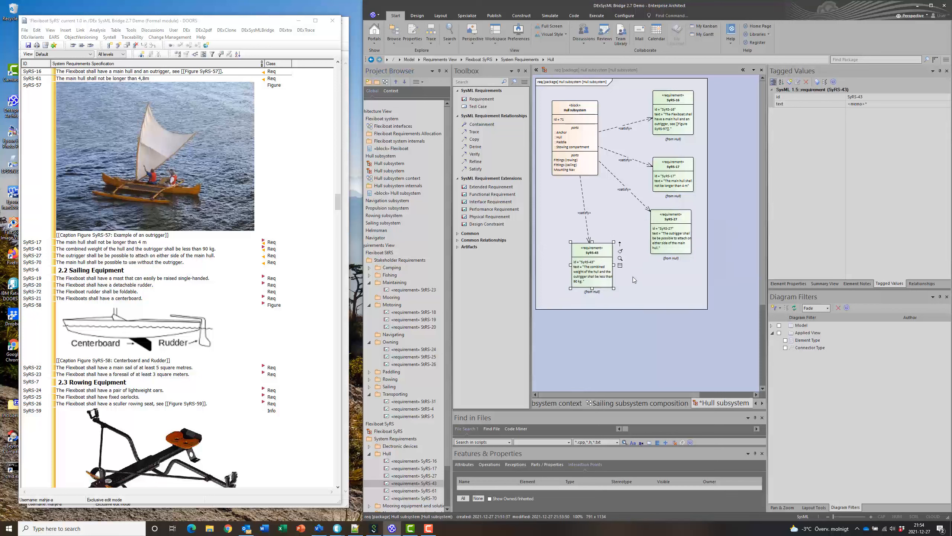
pyautogui.moveTo(413, 490); pyautogui.dragTo(642, 276)
pyautogui.click(642, 287)
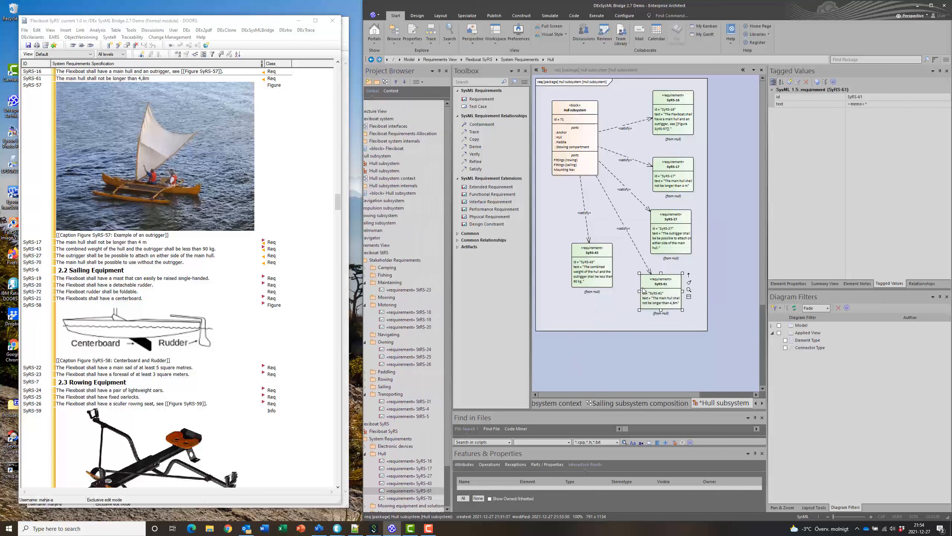
# Place SyRS-70 on the diagram as a link below the Hull subsystem block and shift SyRS-43 slightly away from it
pyautogui.click(408, 498)
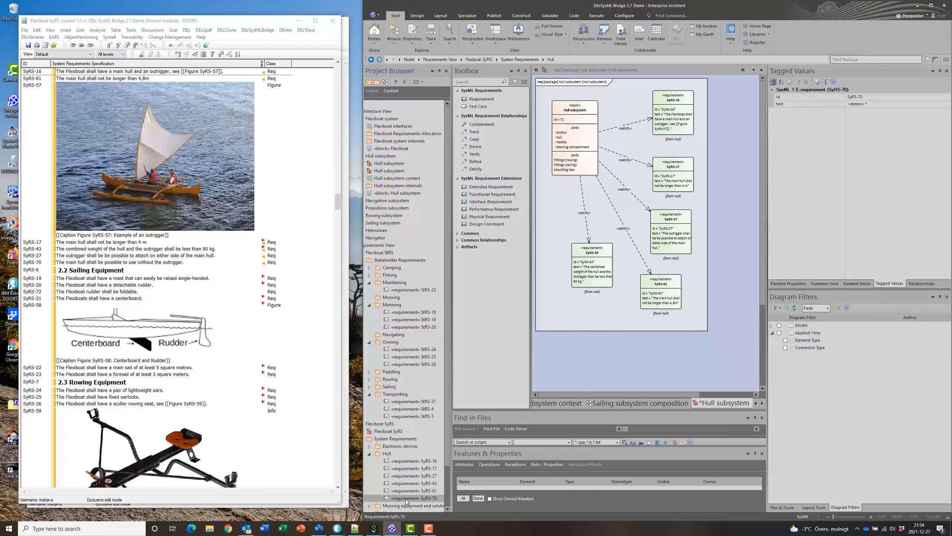
pyautogui.moveTo(408, 500); pyautogui.dragTo(548, 297)
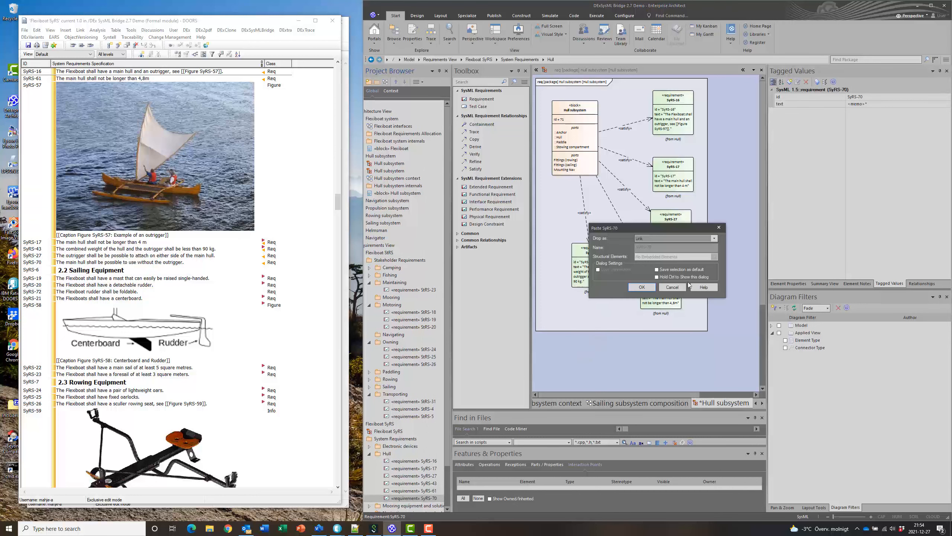
pyautogui.click(642, 287)
pyautogui.click(602, 252)
pyautogui.moveTo(602, 252); pyautogui.dragTo(612, 255)
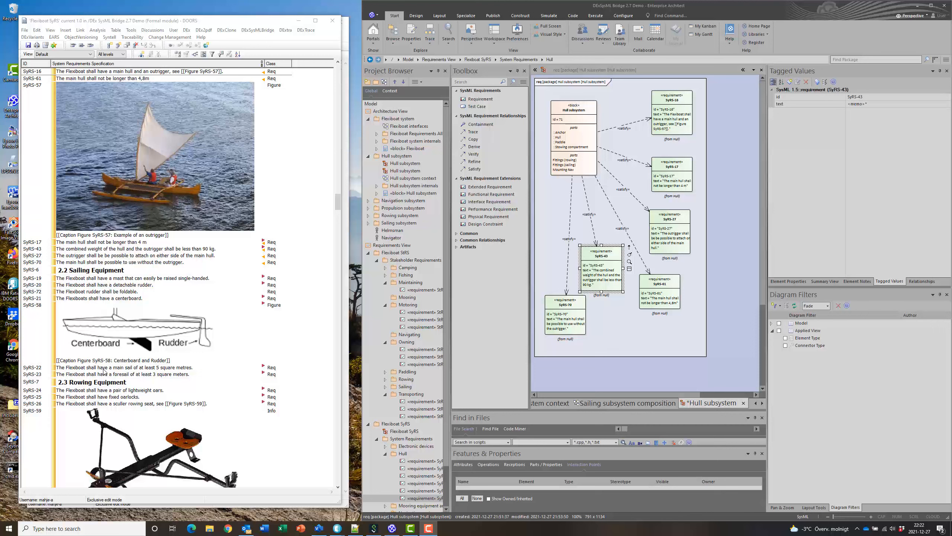
# Navigate from requirement SyRS-25 in the Flexiboat SyRS module to its counterpart in EA
pyautogui.click(103, 399)
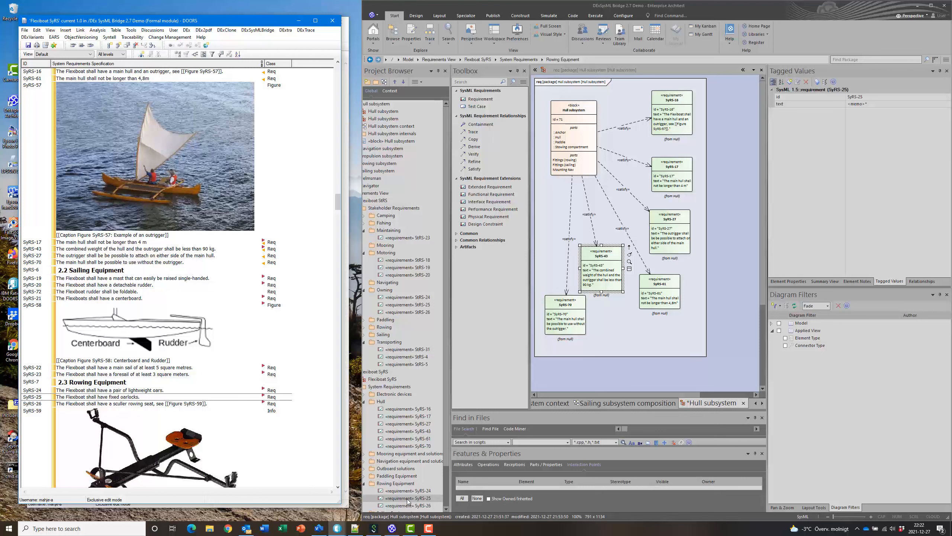
# Place requirement SyRS-25 on the Hull subsystem diagram as a link and draw a Satisfy relationship to it from the Hull subsystem block
pyautogui.moveTo(407, 499); pyautogui.dragTo(609, 313)
pyautogui.click(647, 289)
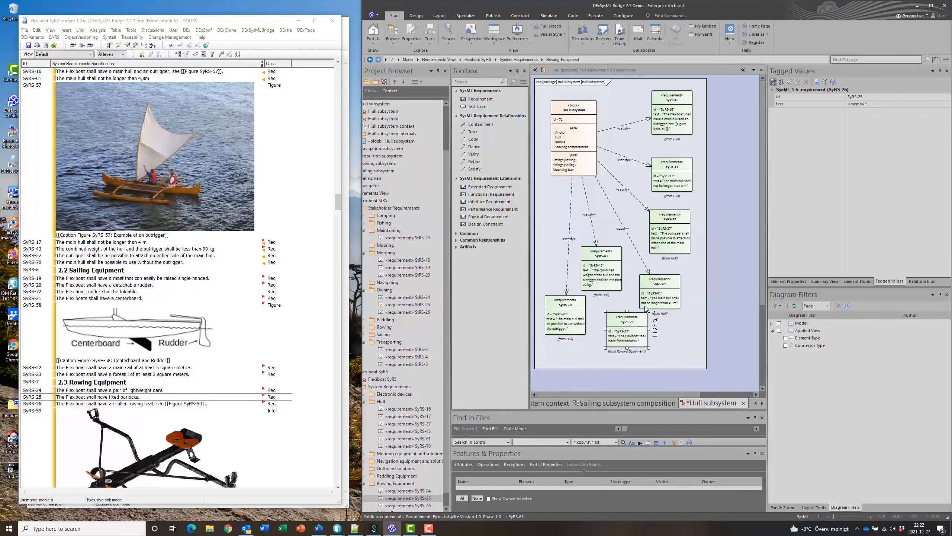
pyautogui.click(587, 138)
pyautogui.moveTo(619, 236); pyautogui.dragTo(629, 327)
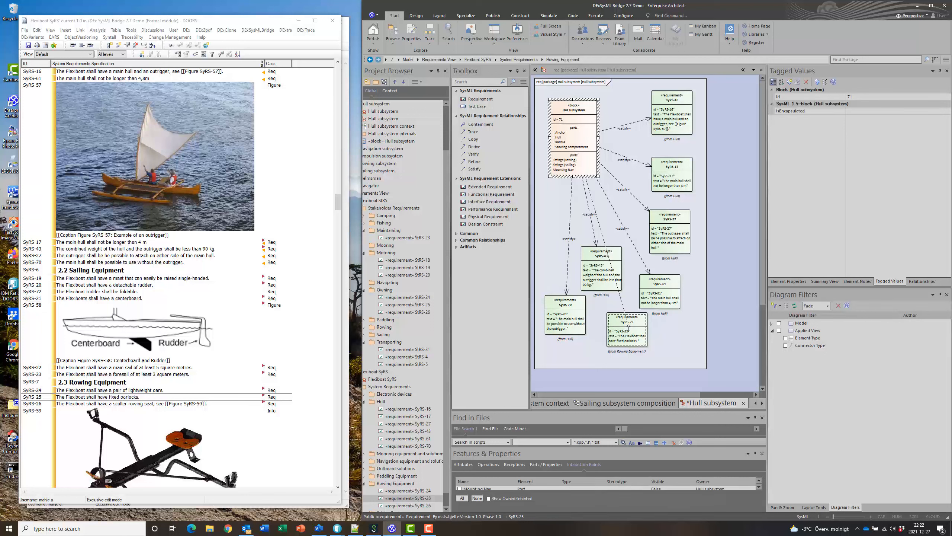
pyautogui.click(644, 329)
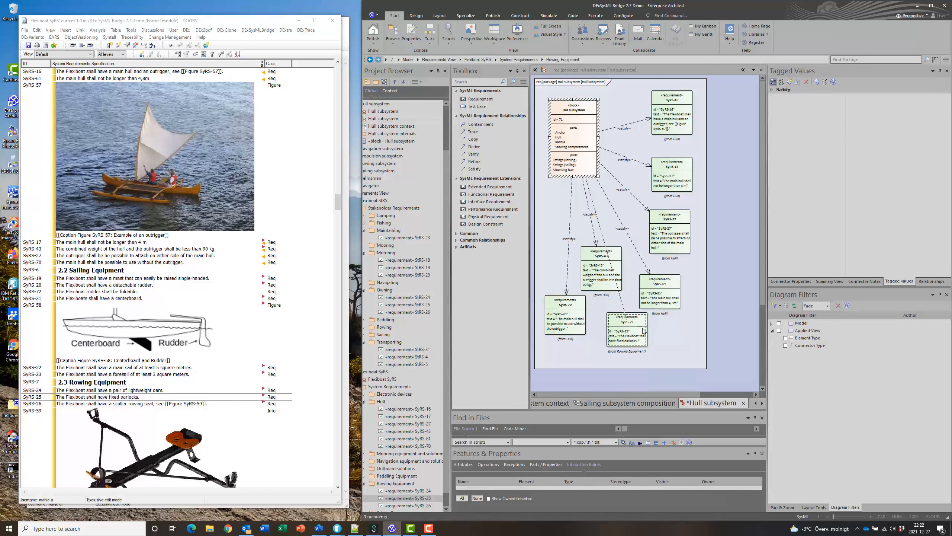
# Rearrange the requirements below the Hull subsystem block, with SyRS-25 beside SyRS-43 and SyRS-70 beneath them
pyautogui.moveTo(622, 321)
pyautogui.mouseDown()
pyautogui.moveTo(633, 268)
pyautogui.moveTo(551, 264)
pyautogui.moveTo(561, 261)
pyautogui.mouseUp()
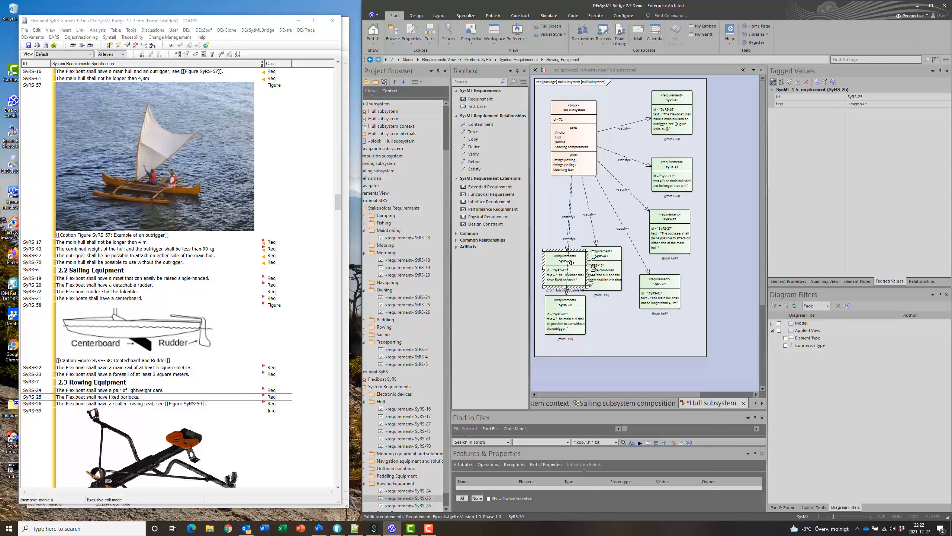
pyautogui.moveTo(568, 316); pyautogui.dragTo(602, 316)
pyautogui.moveTo(611, 262); pyautogui.dragTo(623, 262)
pyautogui.moveTo(591, 308); pyautogui.dragTo(586, 314)
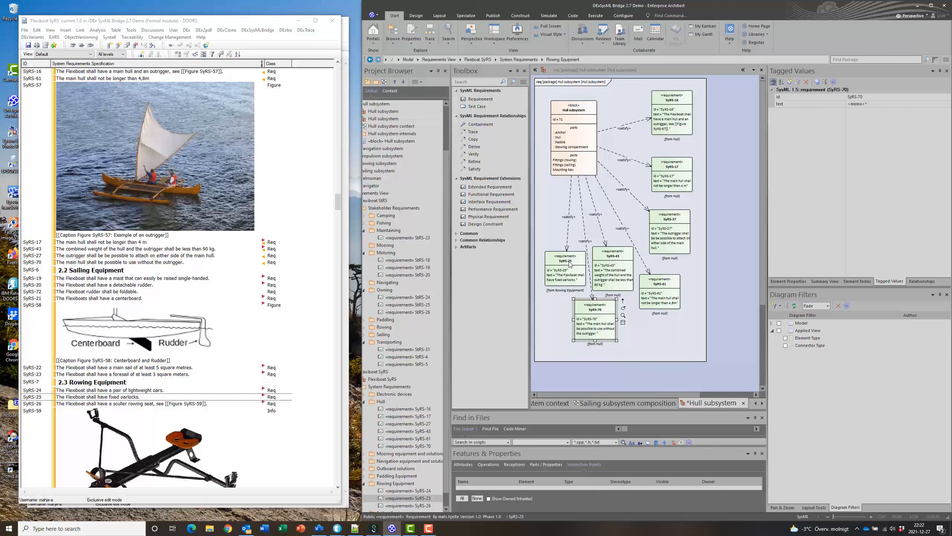
# Return to the start of the Flexiboat SyRS module and switch to the Flexiboat Architectural Design module in DOORS
pyautogui.click(338, 79)
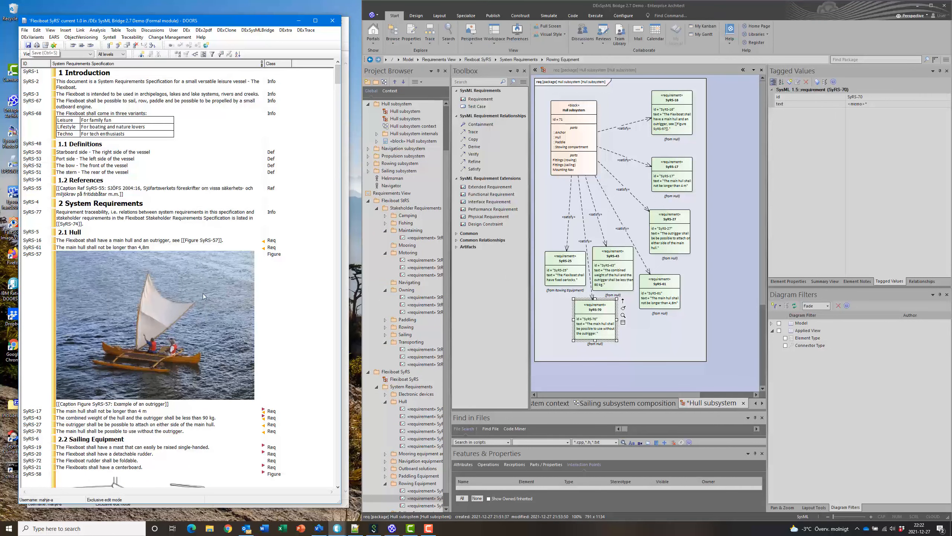
pyautogui.hotkey('alt', 'Tab')
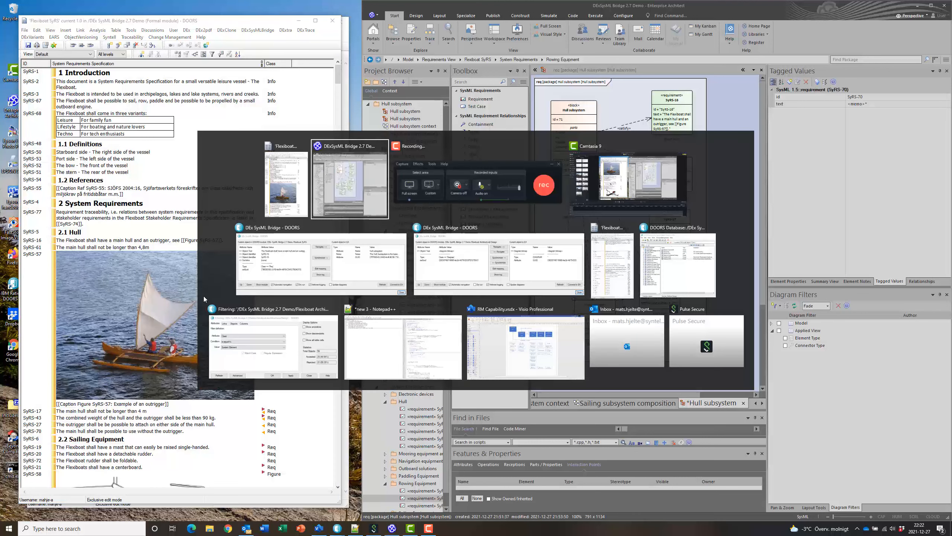
pyautogui.press('Tab')
pyautogui.press('Tab')
pyautogui.press('Tab')
pyautogui.press('Tab')
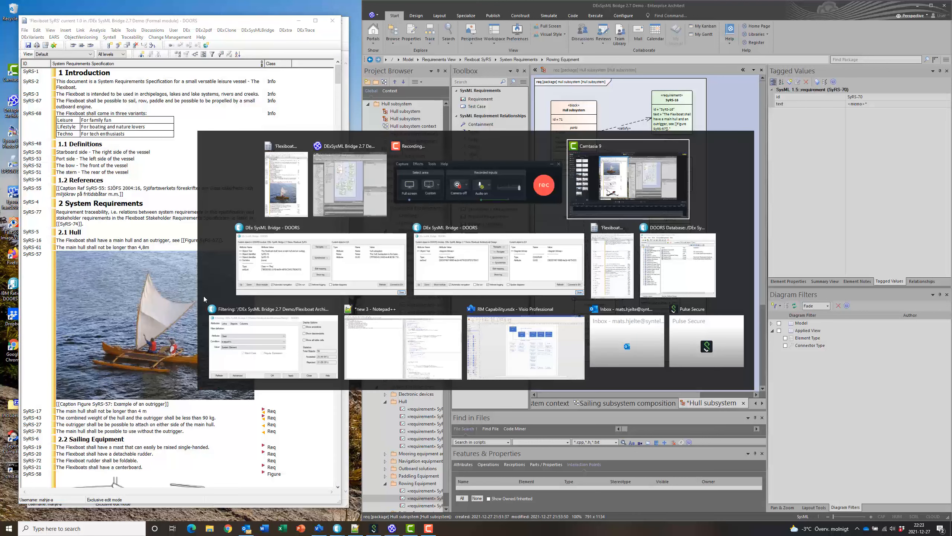
pyautogui.press('Tab')
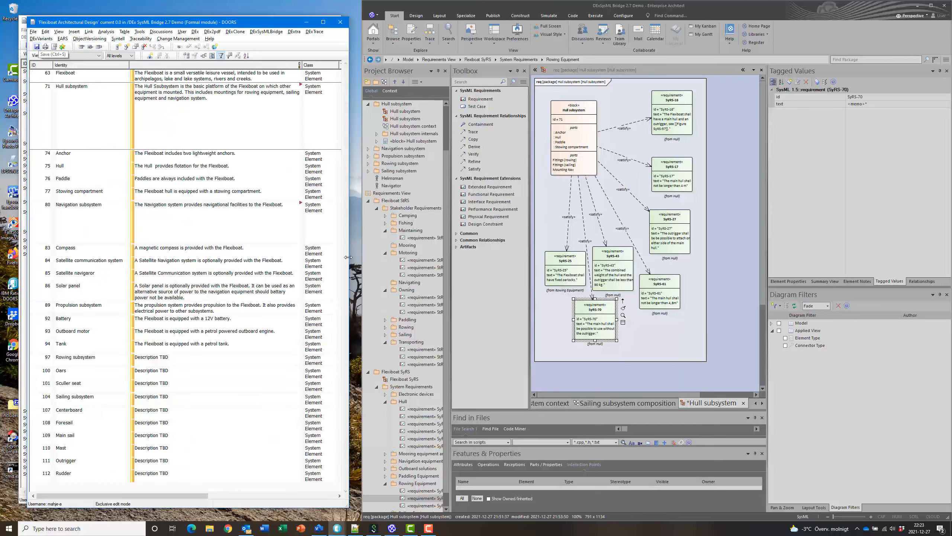
# Show the Architectural Design module unfiltered and select heading 2.1 Architecture View
pyautogui.click(177, 171)
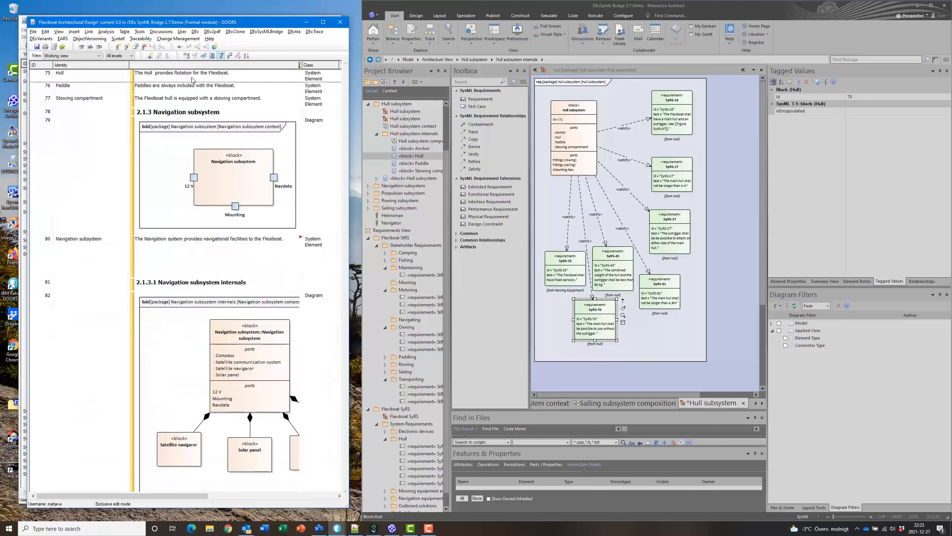
pyautogui.scroll(15, 228, 108)
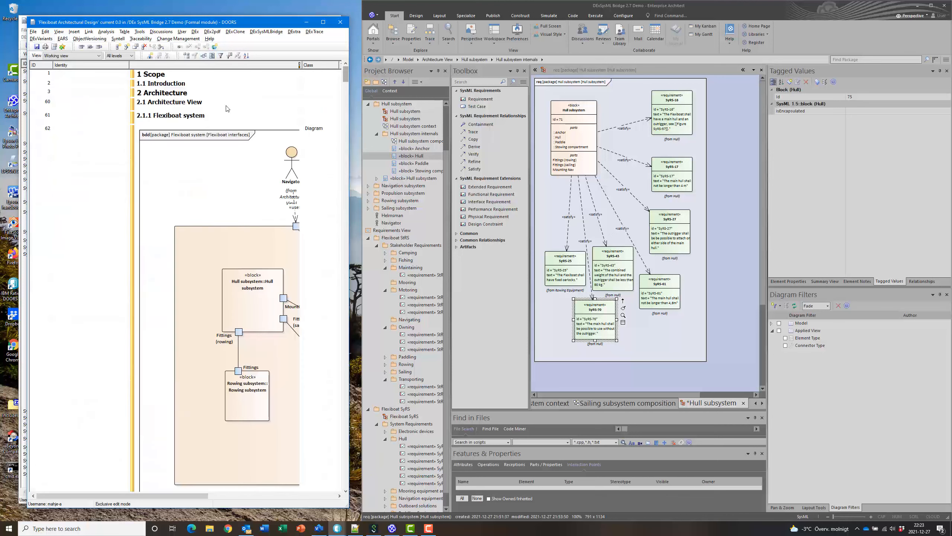
pyautogui.click(182, 108)
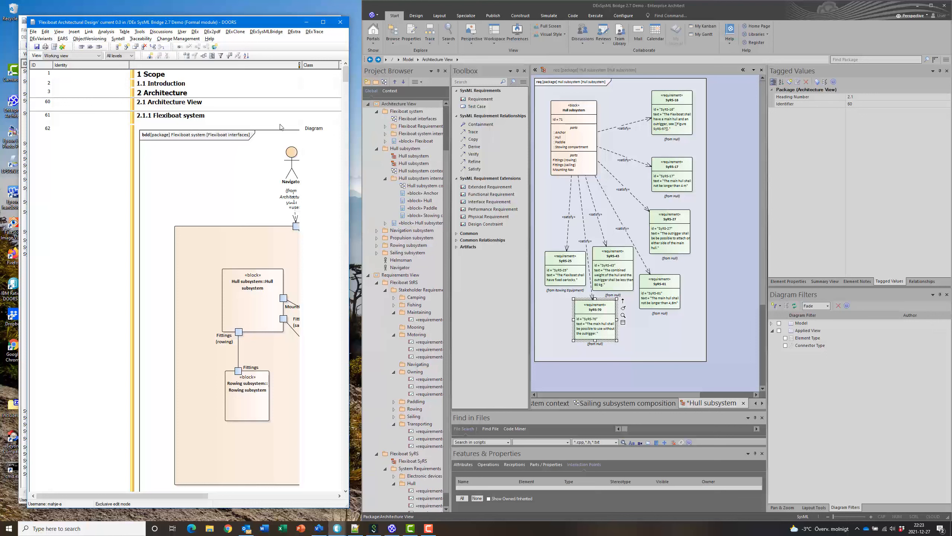
# Bring both DEx SysML Bridge windows forward and arrange them apart, with the Architectural Design one above the Flexiboat SyRS one
pyautogui.moveTo(339, 532)
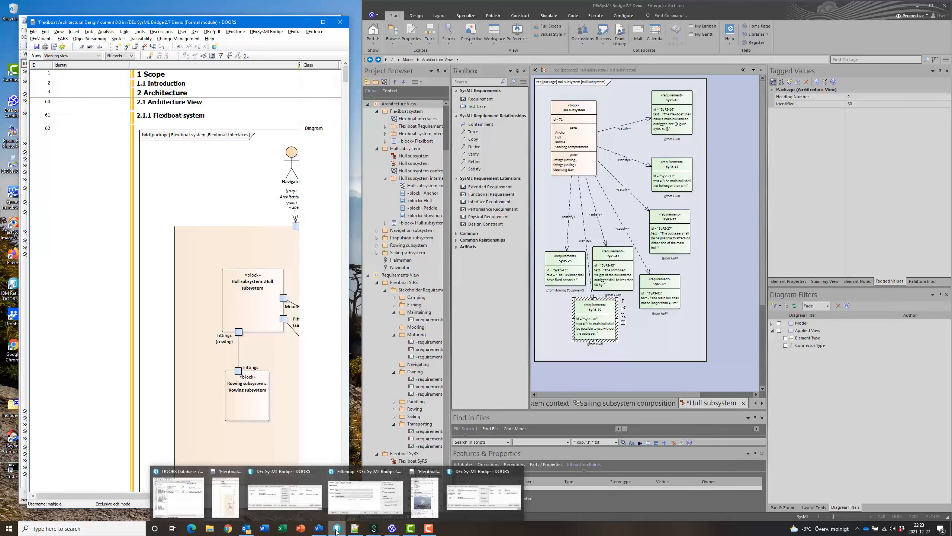
pyautogui.click(458, 479)
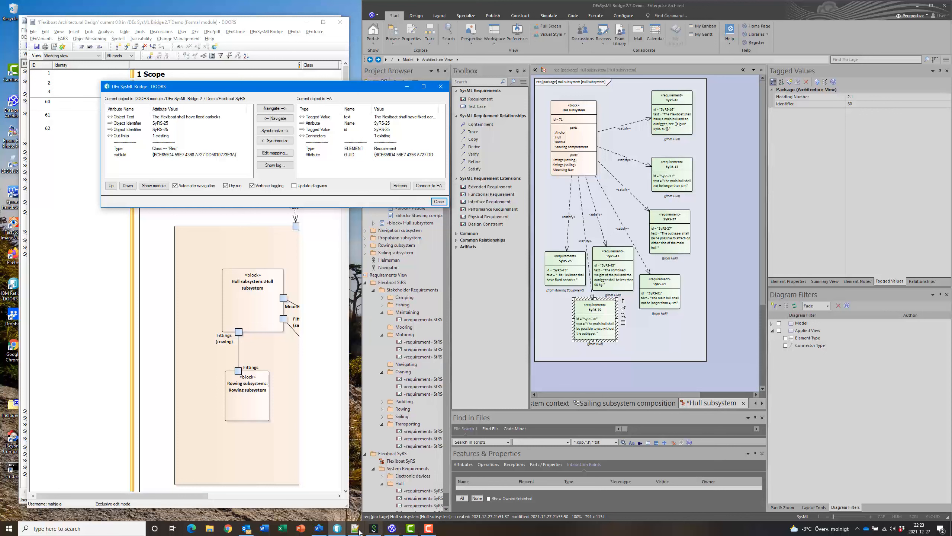
pyautogui.moveTo(337, 528)
pyautogui.click(275, 478)
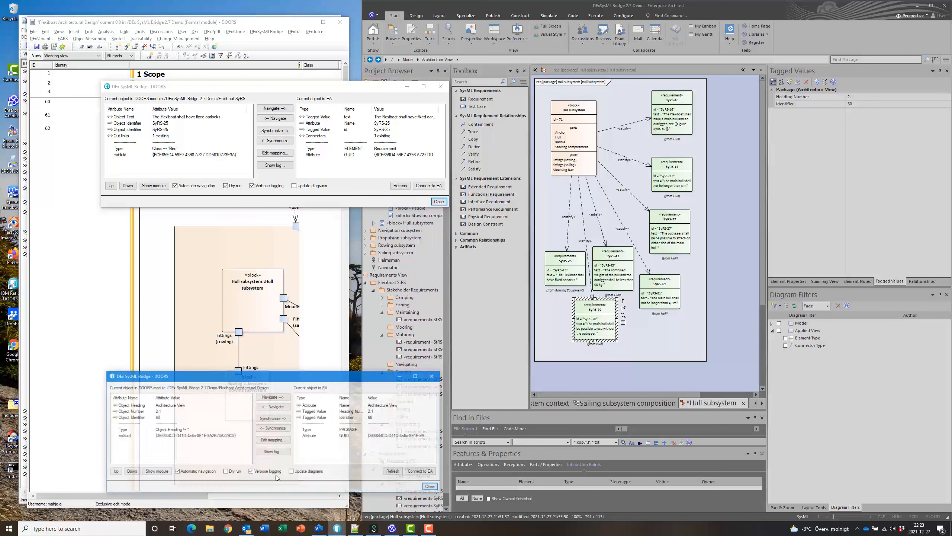
pyautogui.moveTo(260, 372); pyautogui.dragTo(243, 224)
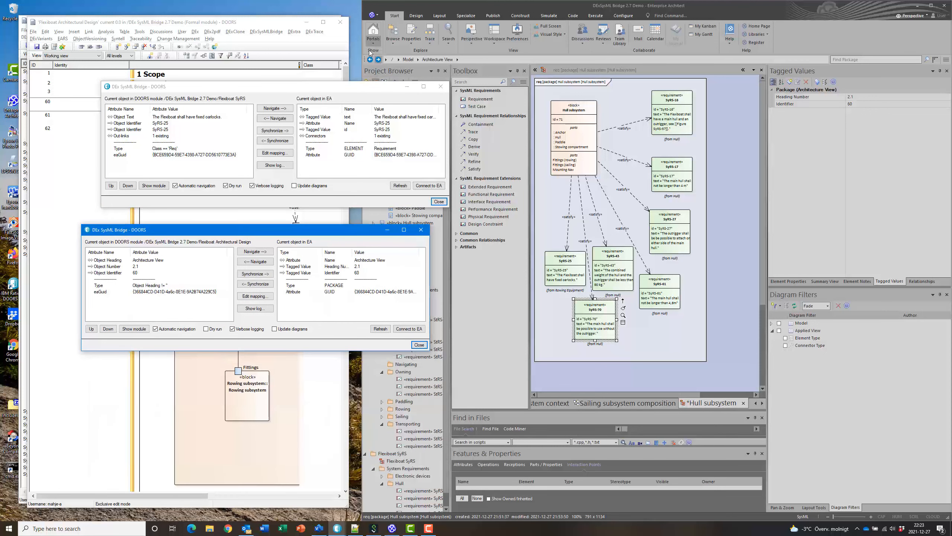
pyautogui.click(401, 81)
pyautogui.moveTo(402, 80); pyautogui.dragTo(670, 371)
pyautogui.moveTo(282, 232); pyautogui.dragTo(311, 154)
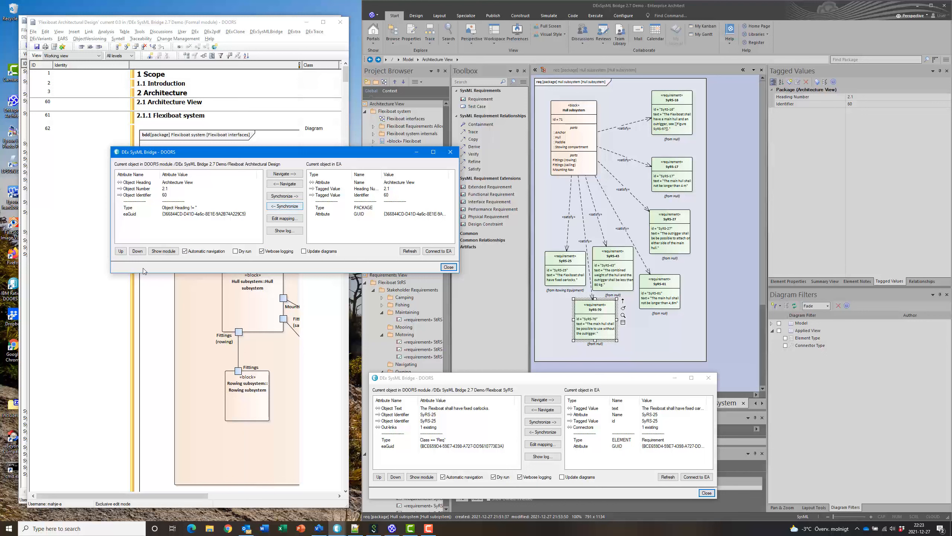
# Show the synchronization log for the Architectural Design module and synchronize Architecture View from EA to DOORS
pyautogui.click(282, 231)
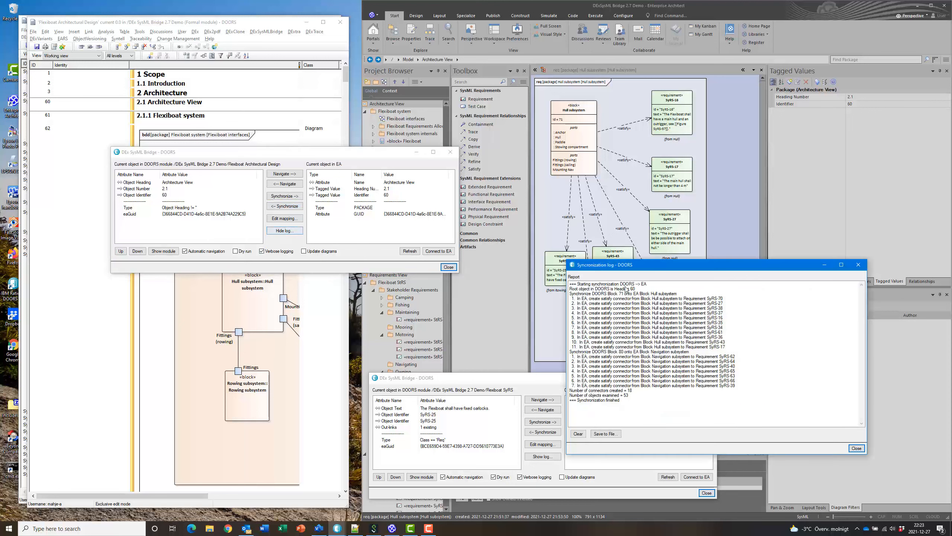
pyautogui.moveTo(677, 266); pyautogui.dragTo(650, 129)
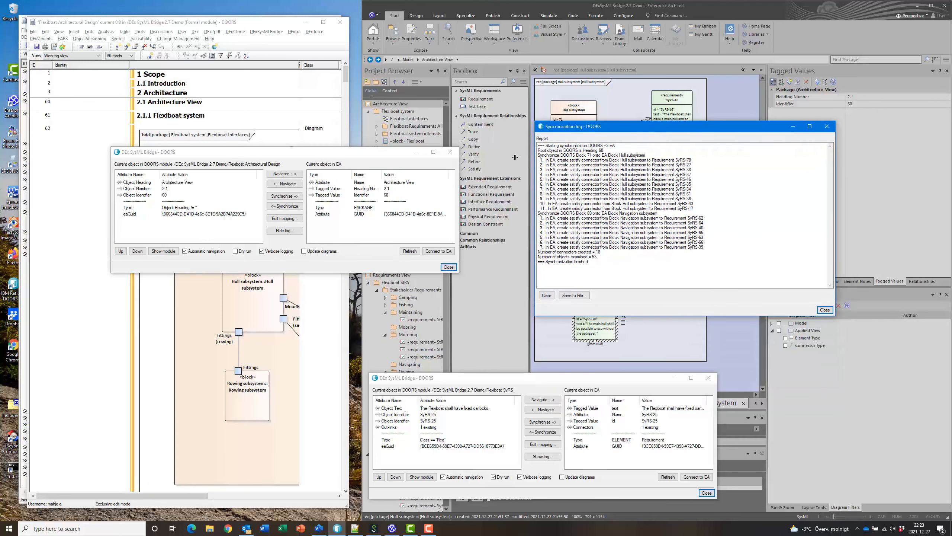
pyautogui.click(283, 207)
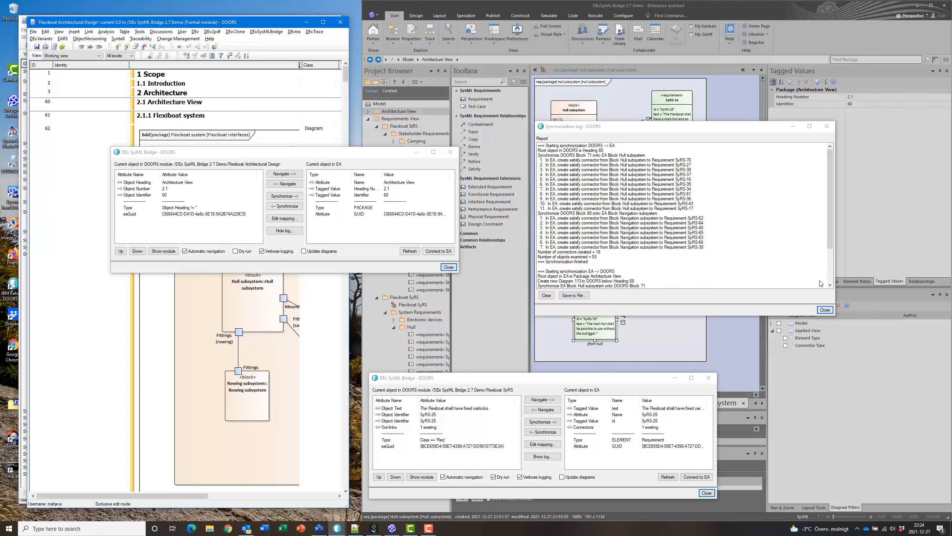
# Examine the EA-to-DOORS entries in the synchronization log, including the SyRS-25 link, and close the log and the Architectural Design bridge window
pyautogui.click(830, 285)
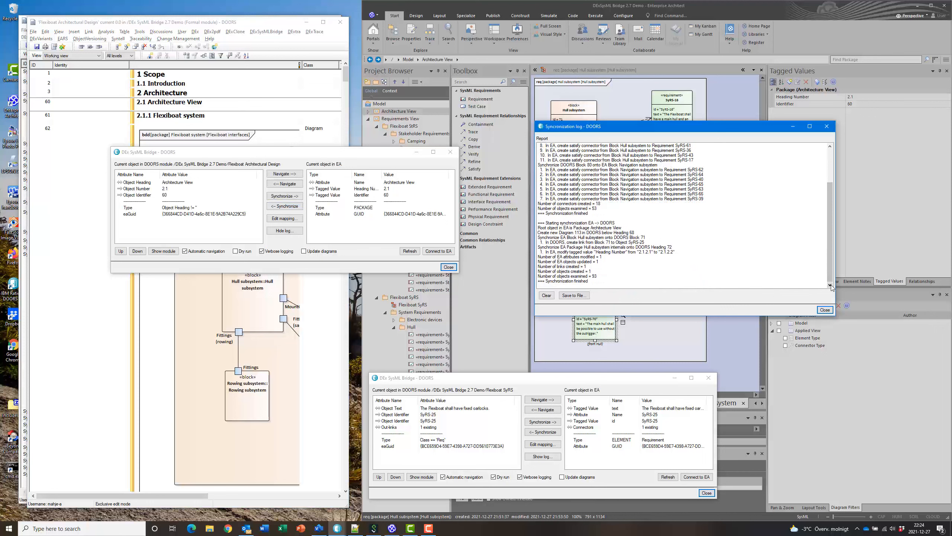
pyautogui.click(584, 242)
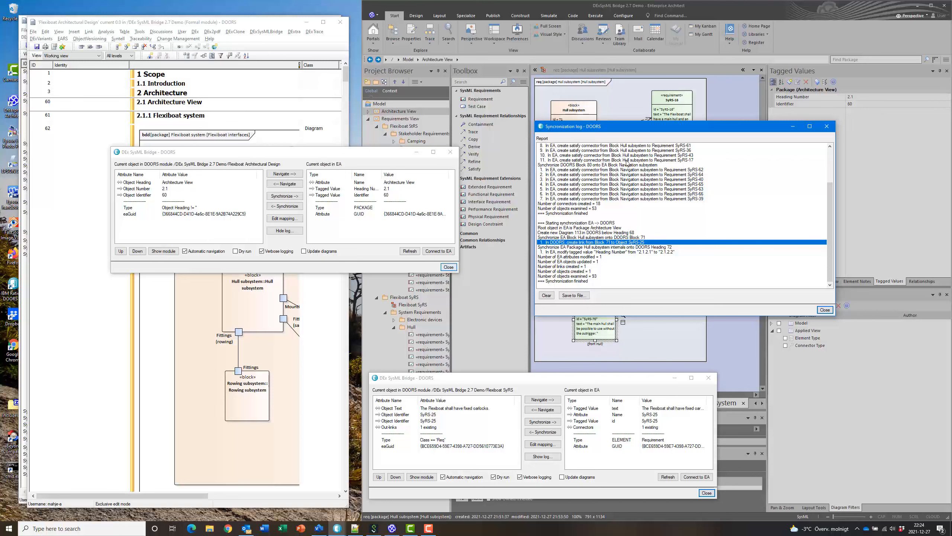
pyautogui.click(825, 309)
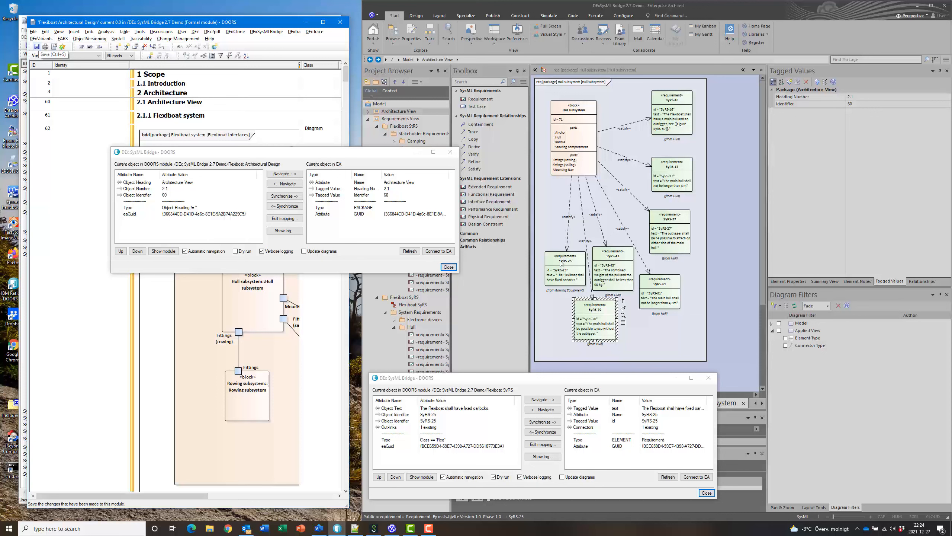
pyautogui.click(448, 267)
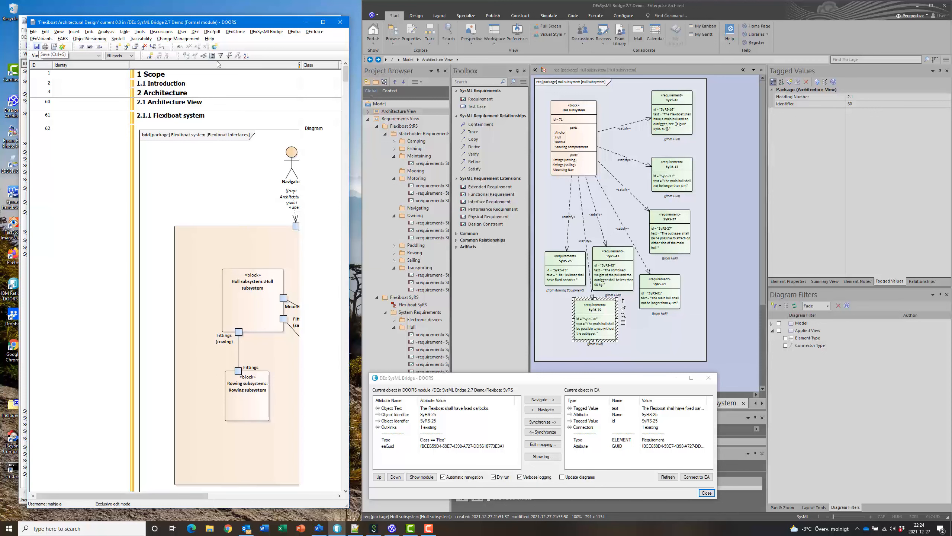
# Filter the Architectural Design module to its elements, select the Hull subsystem object and widen the window to show the To satisfy column
pyautogui.scroll(-2, 221, 60)
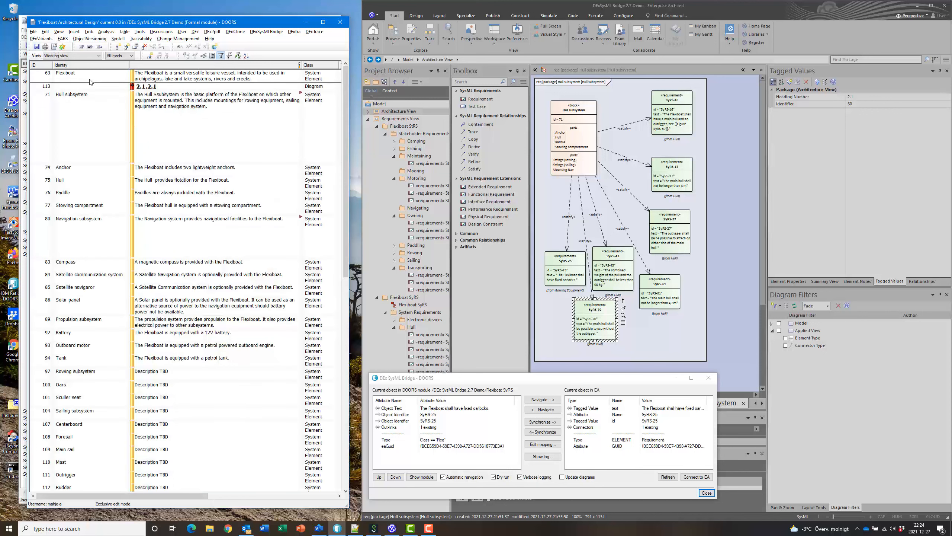
pyautogui.click(81, 117)
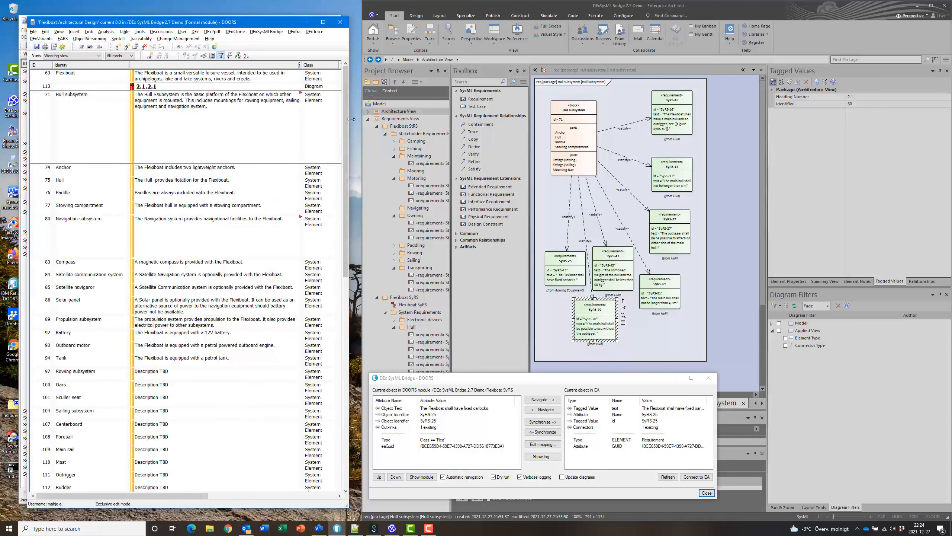
pyautogui.moveTo(350, 121); pyautogui.dragTo(464, 126)
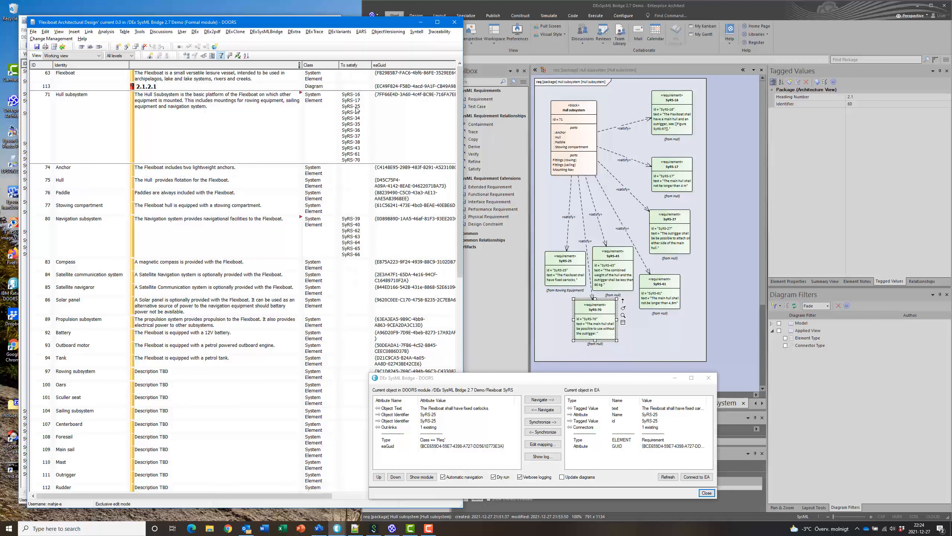
# Follow the Hull subsystem object's outgoing link to requirement SyRS-25 in the Flexiboat SyRS module
pyautogui.rightClick(300, 92)
pyautogui.moveTo(341, 97)
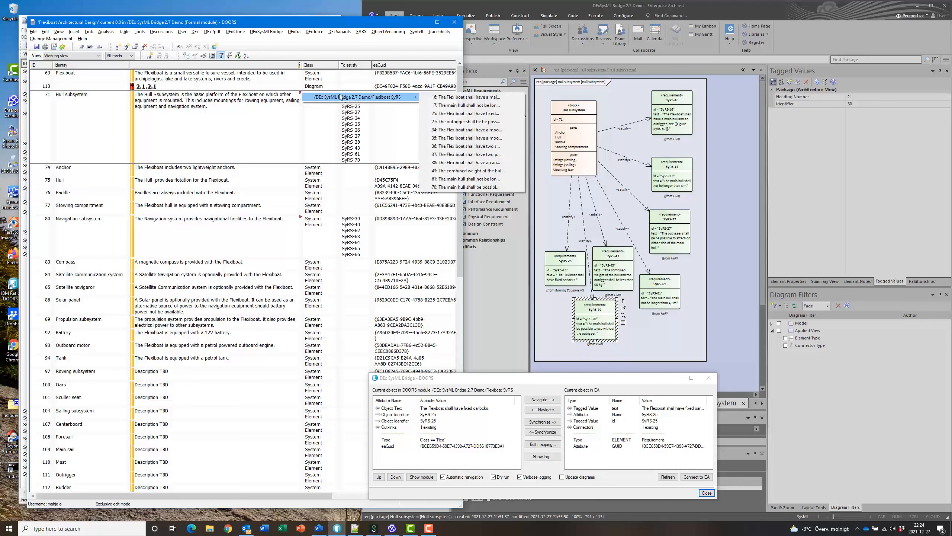
pyautogui.click(462, 113)
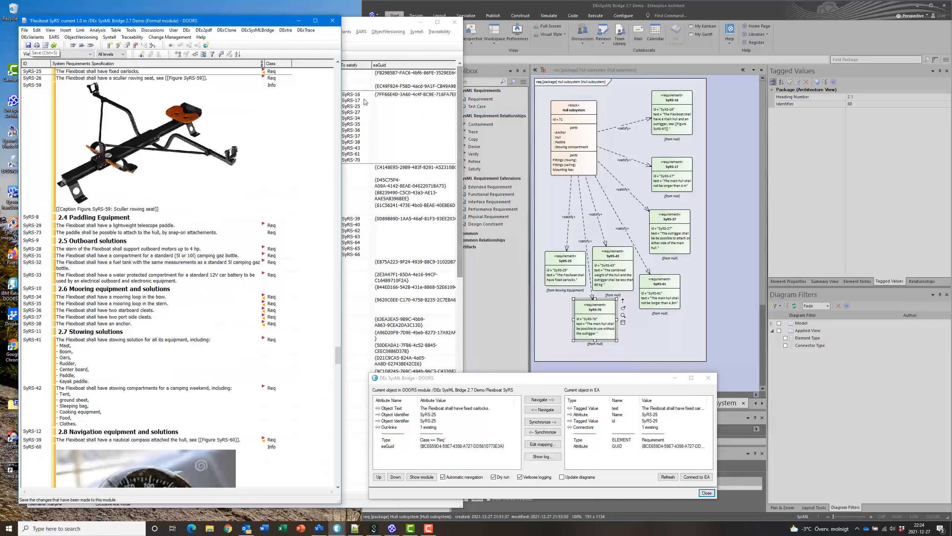